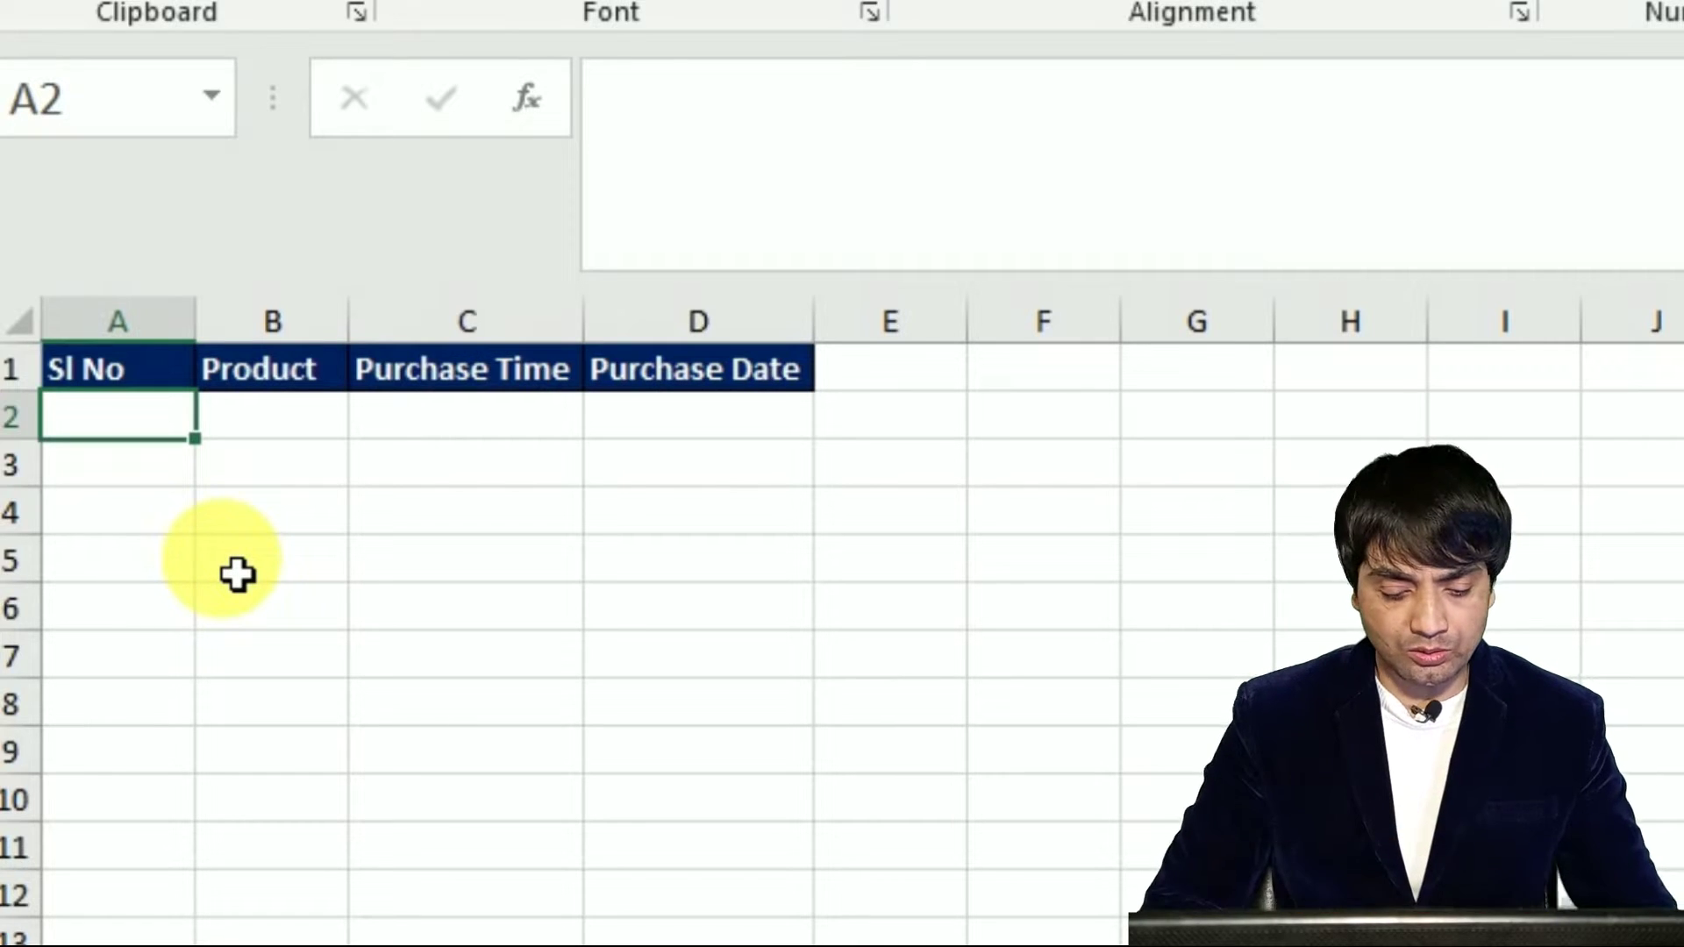
# Enter 1 as the first serial number in cell A2
pyautogui.write('1')
pyautogui.hotkey('ctrl', 'Return')
pyautogui.press('Down')
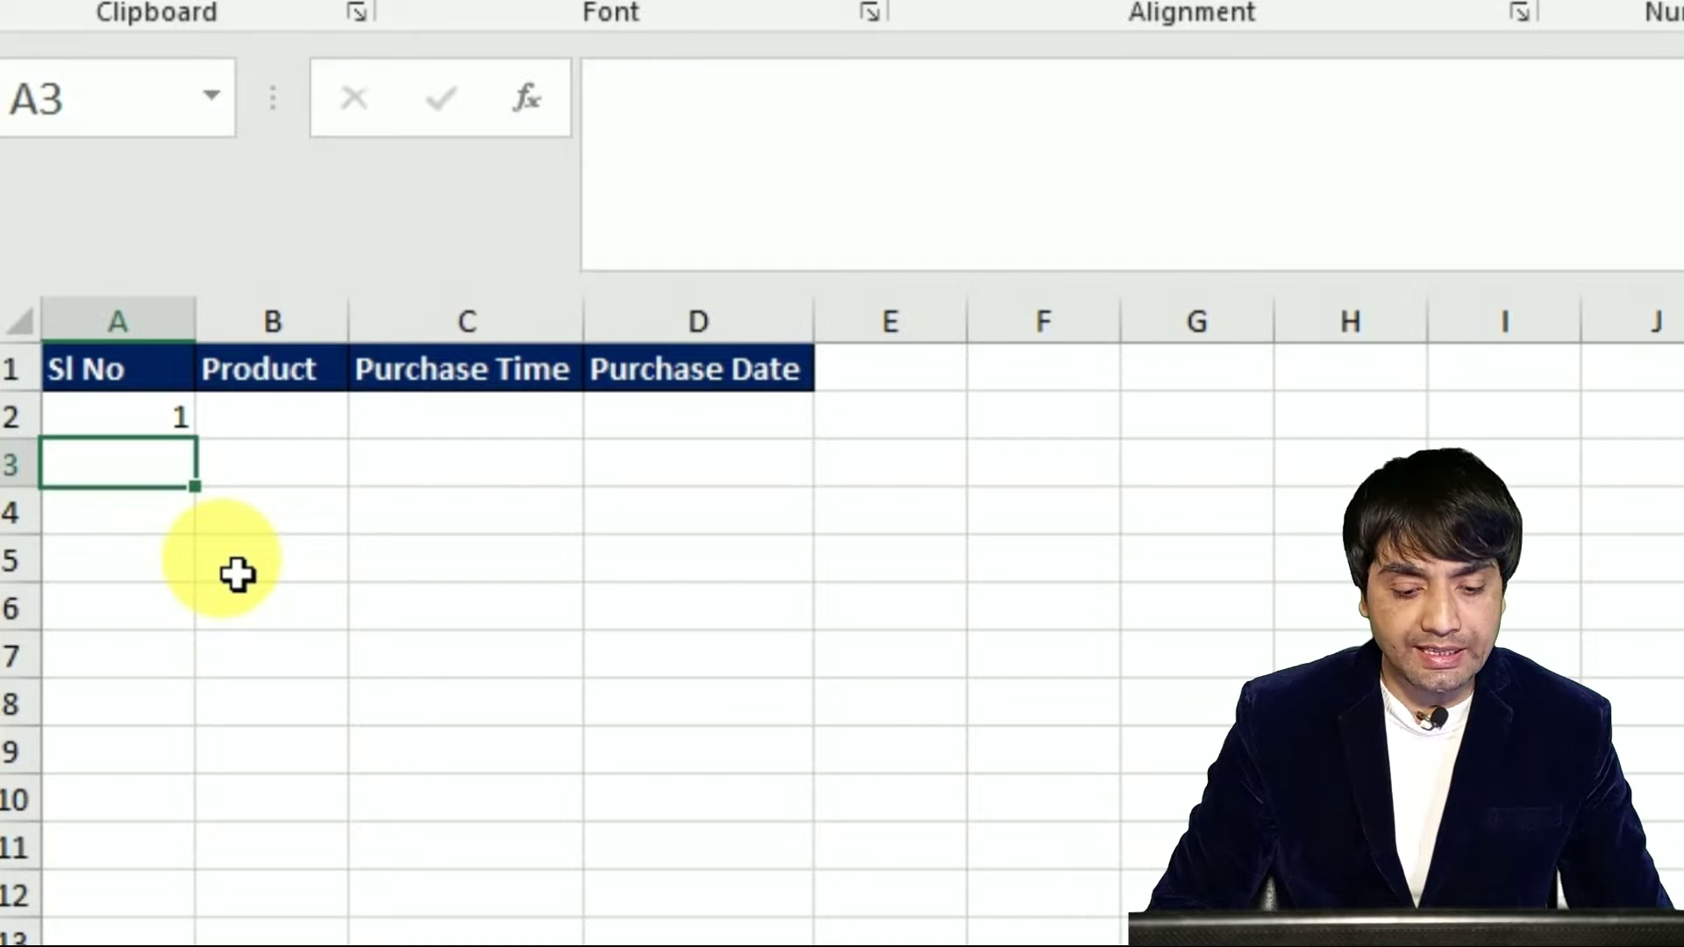
# Enter the formula =IF(ISBLANK(B2),"",A2+1) in A3 to number rows automatically when a product is present
pyautogui.write('=if')
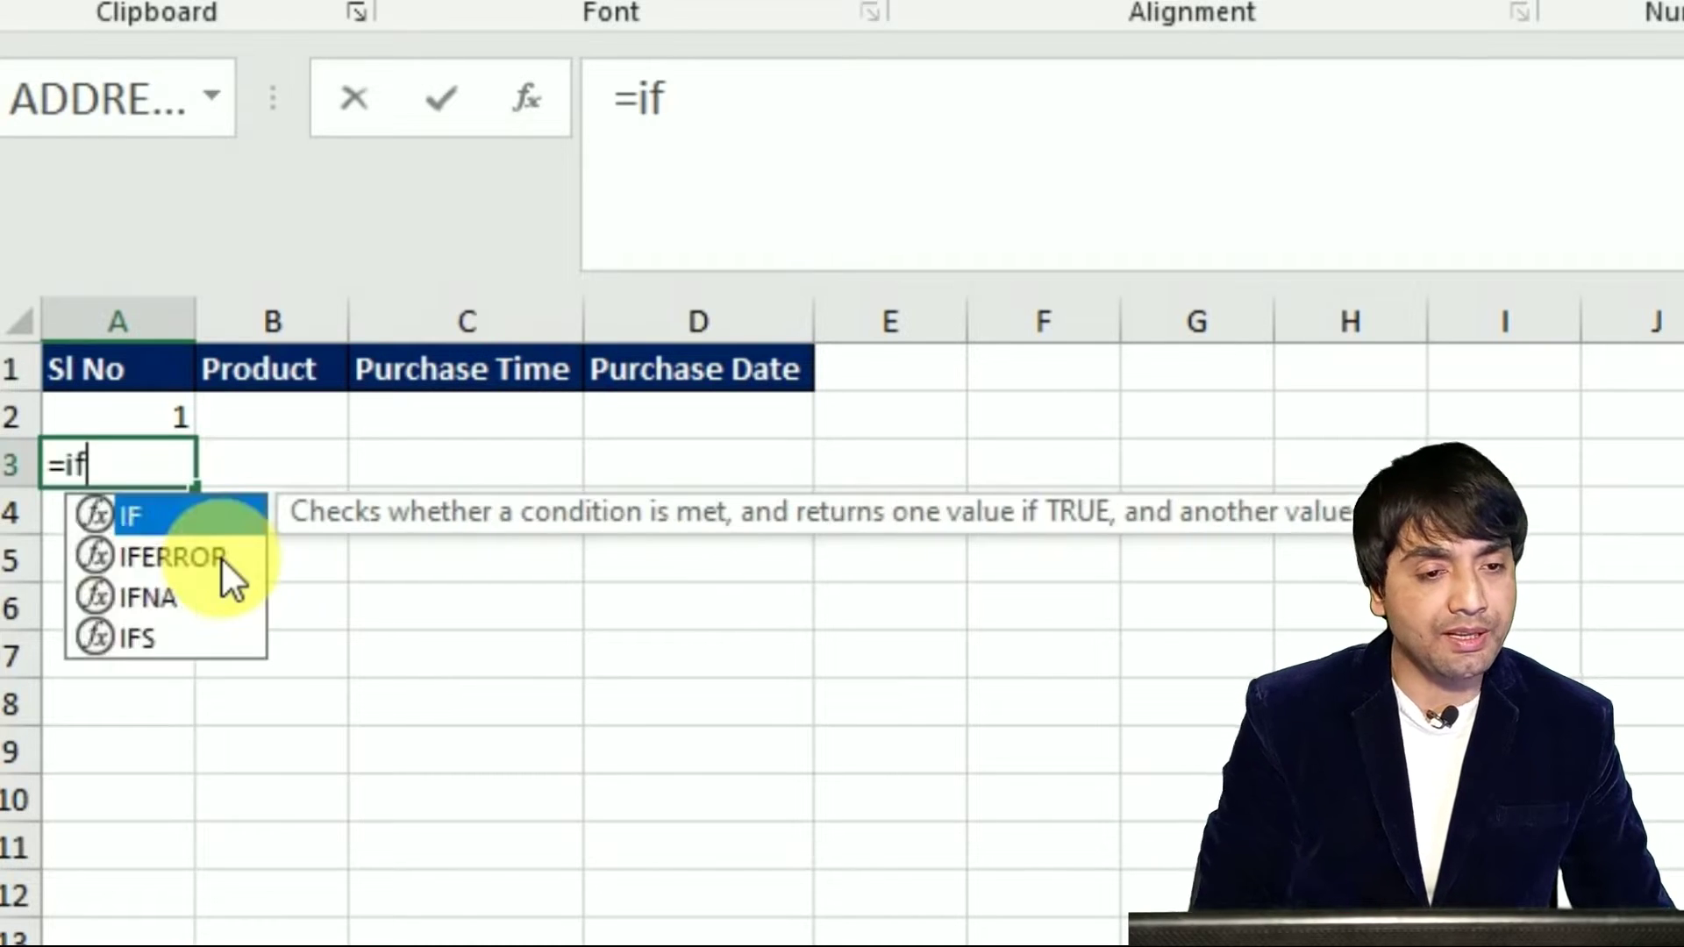
pyautogui.press('Tab')
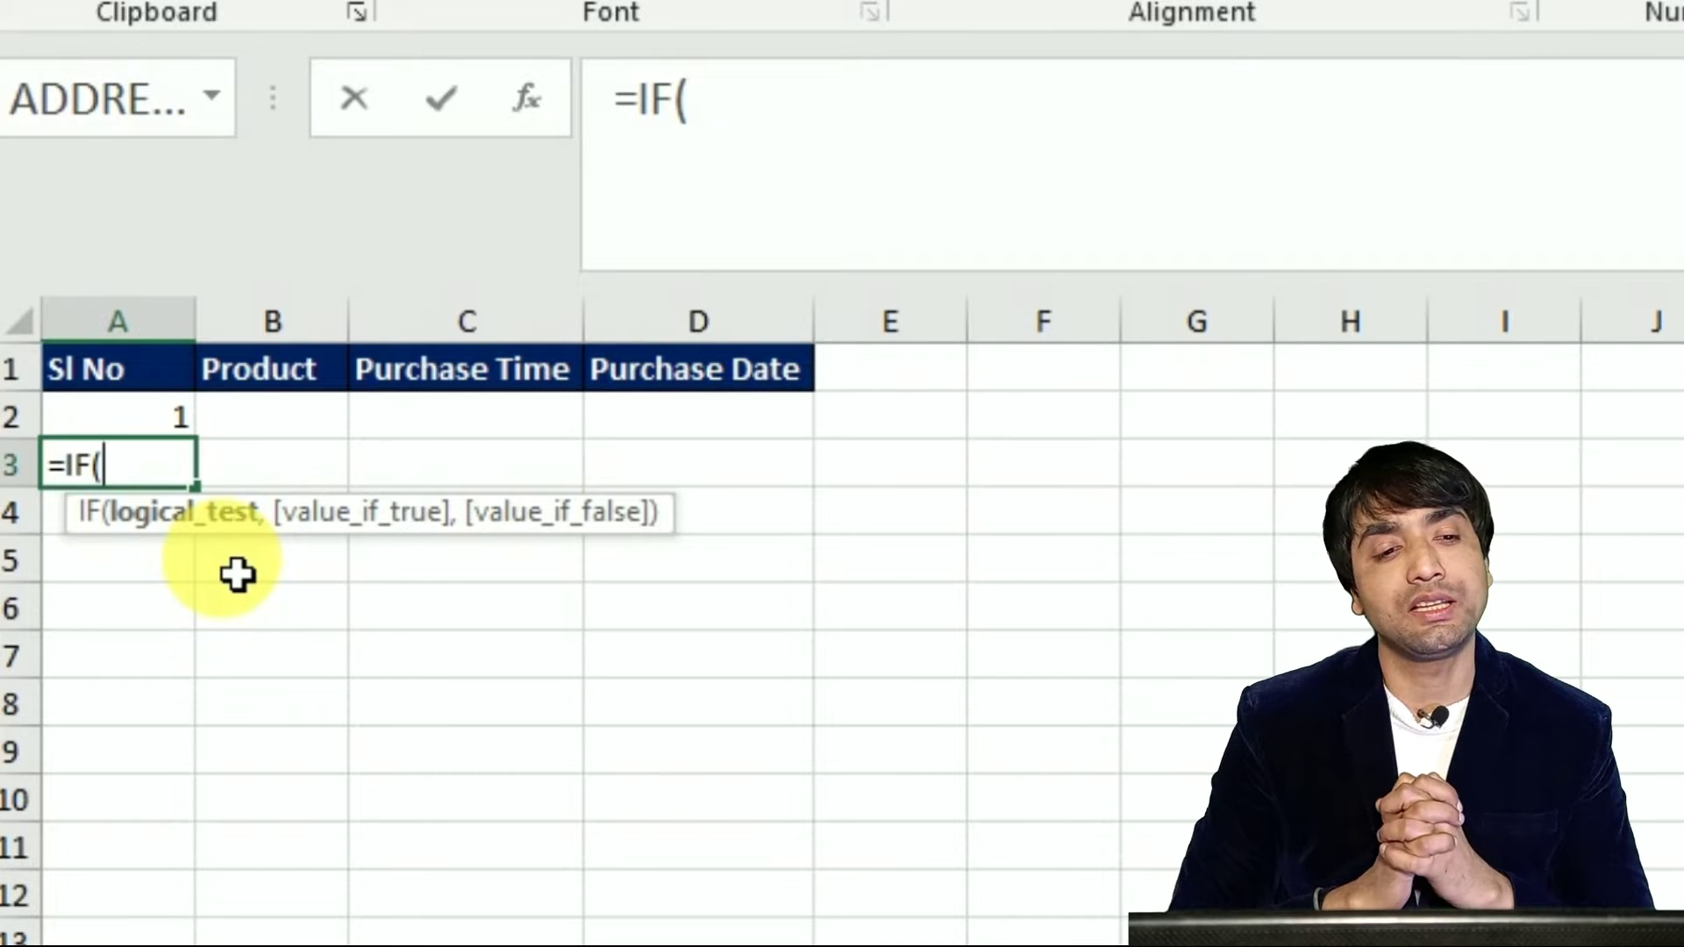
pyautogui.write('isbl')
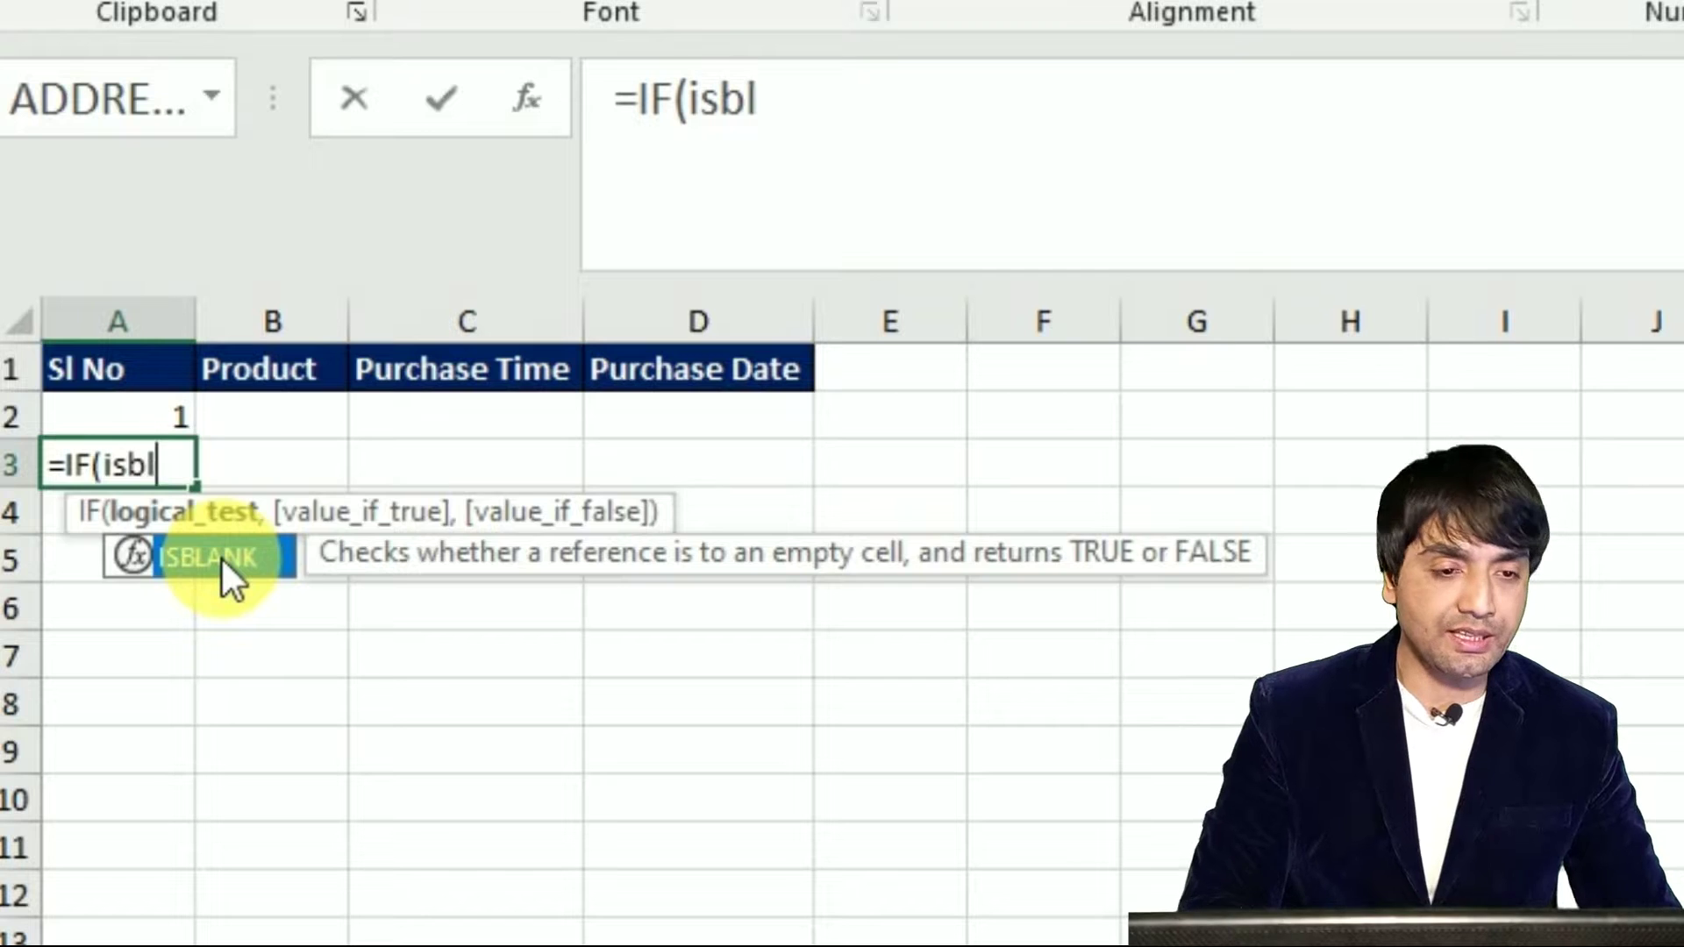
pyautogui.doubleClick(219, 556)
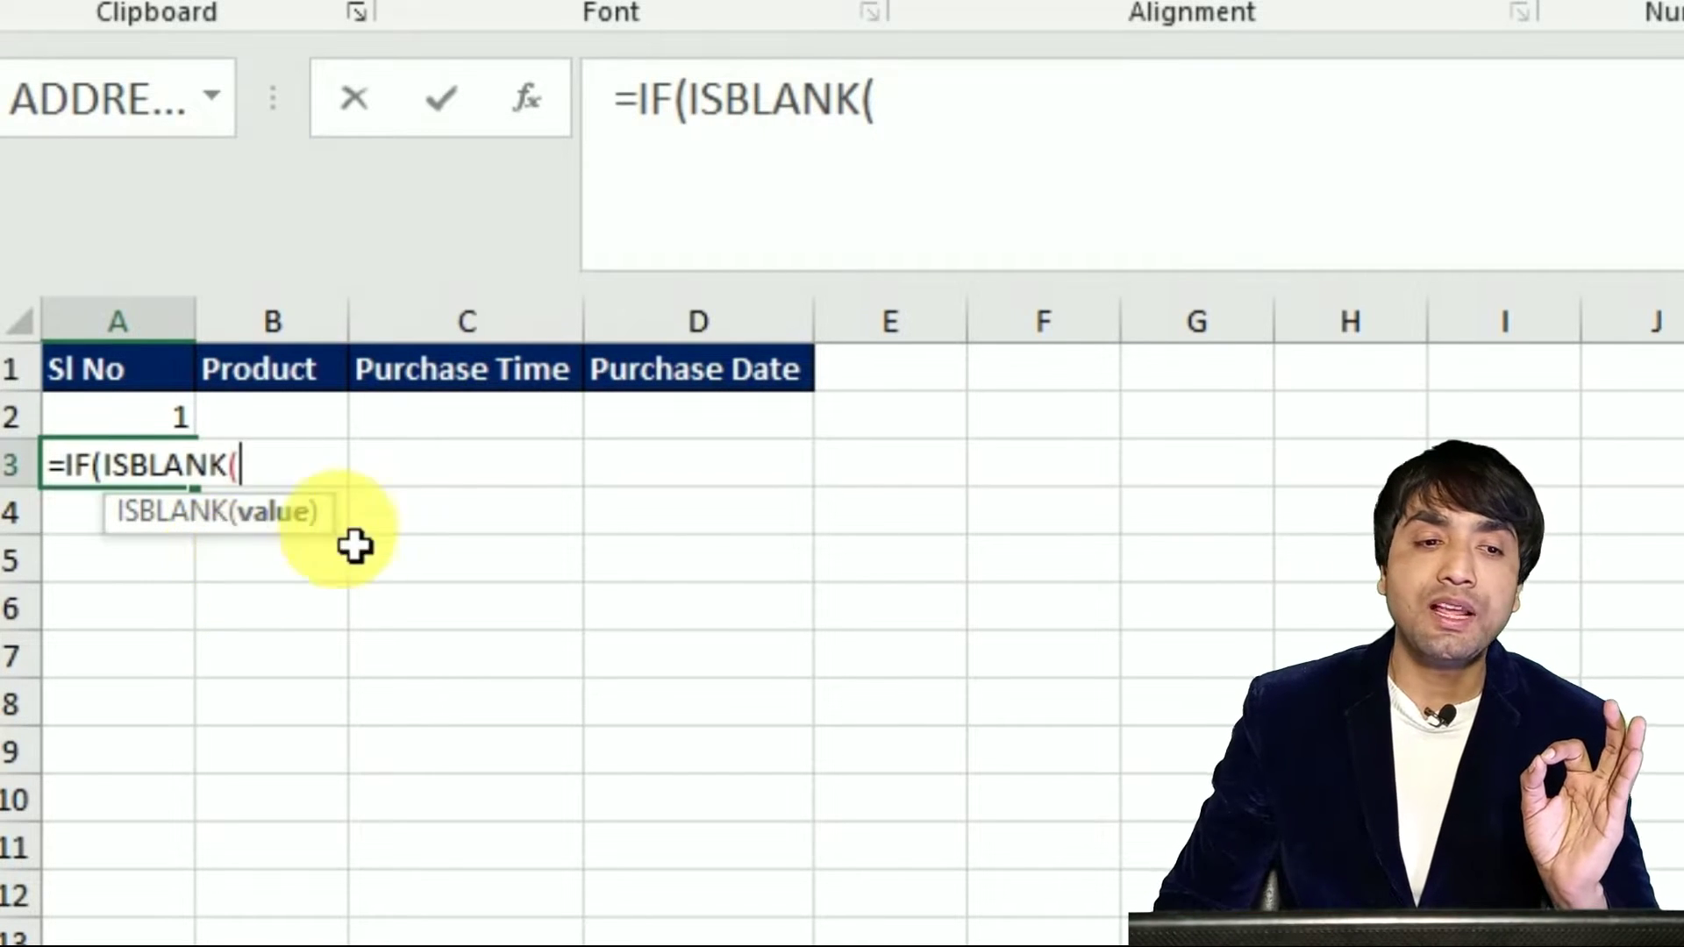
pyautogui.click(271, 435)
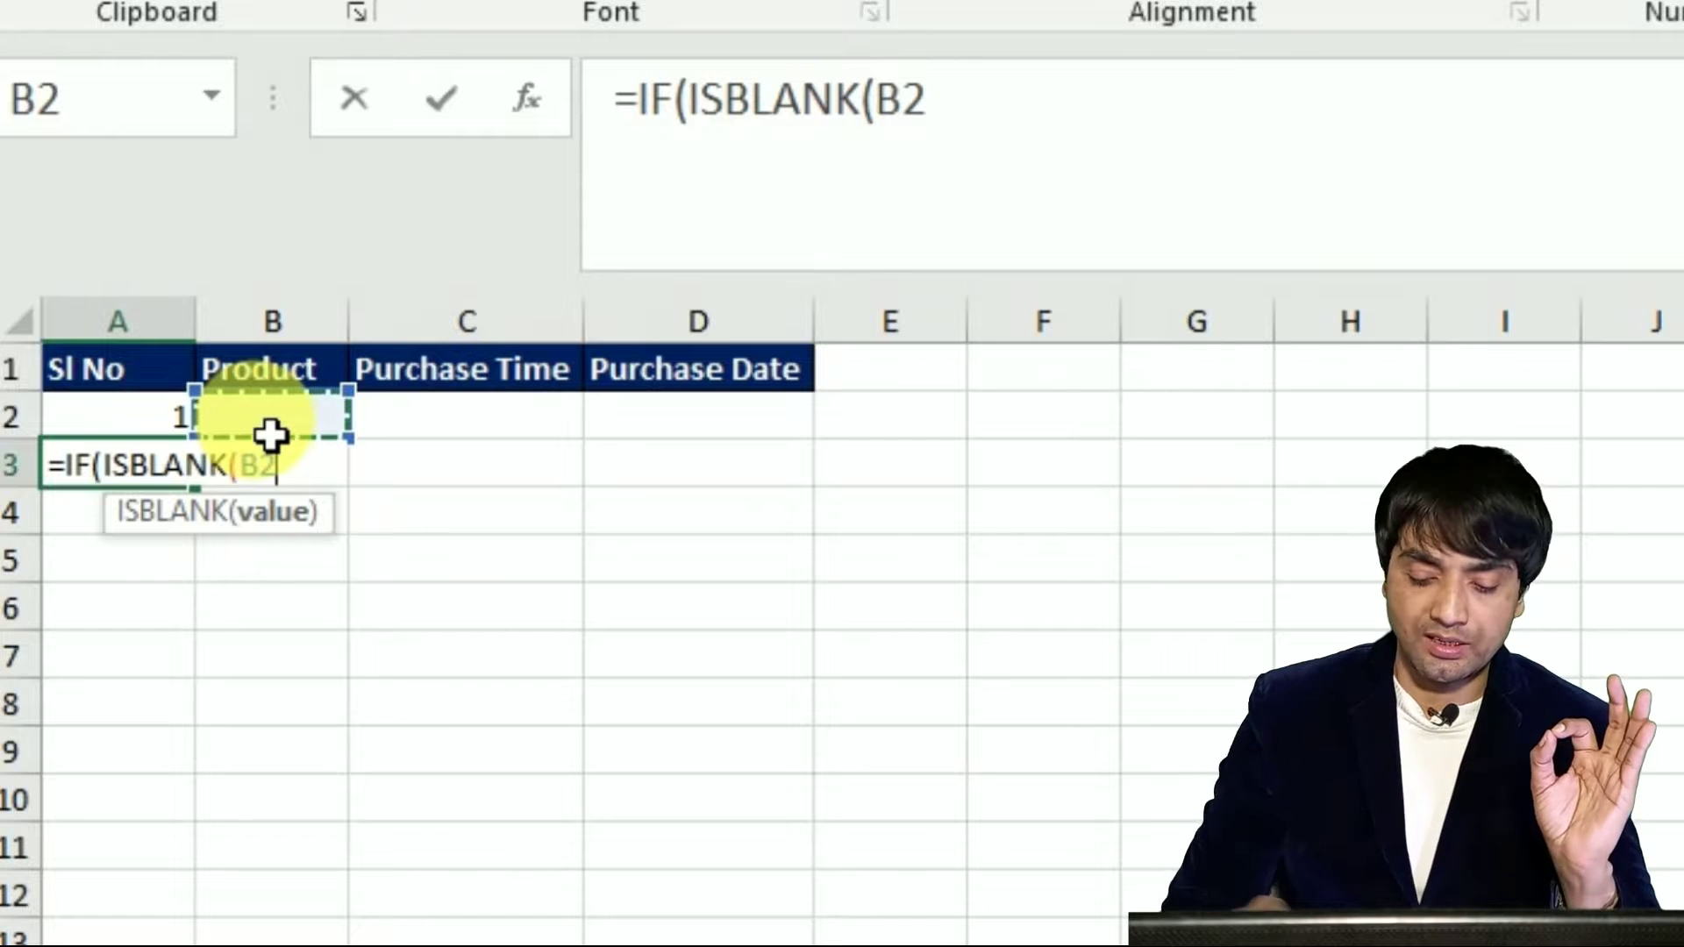
pyautogui.write(')')
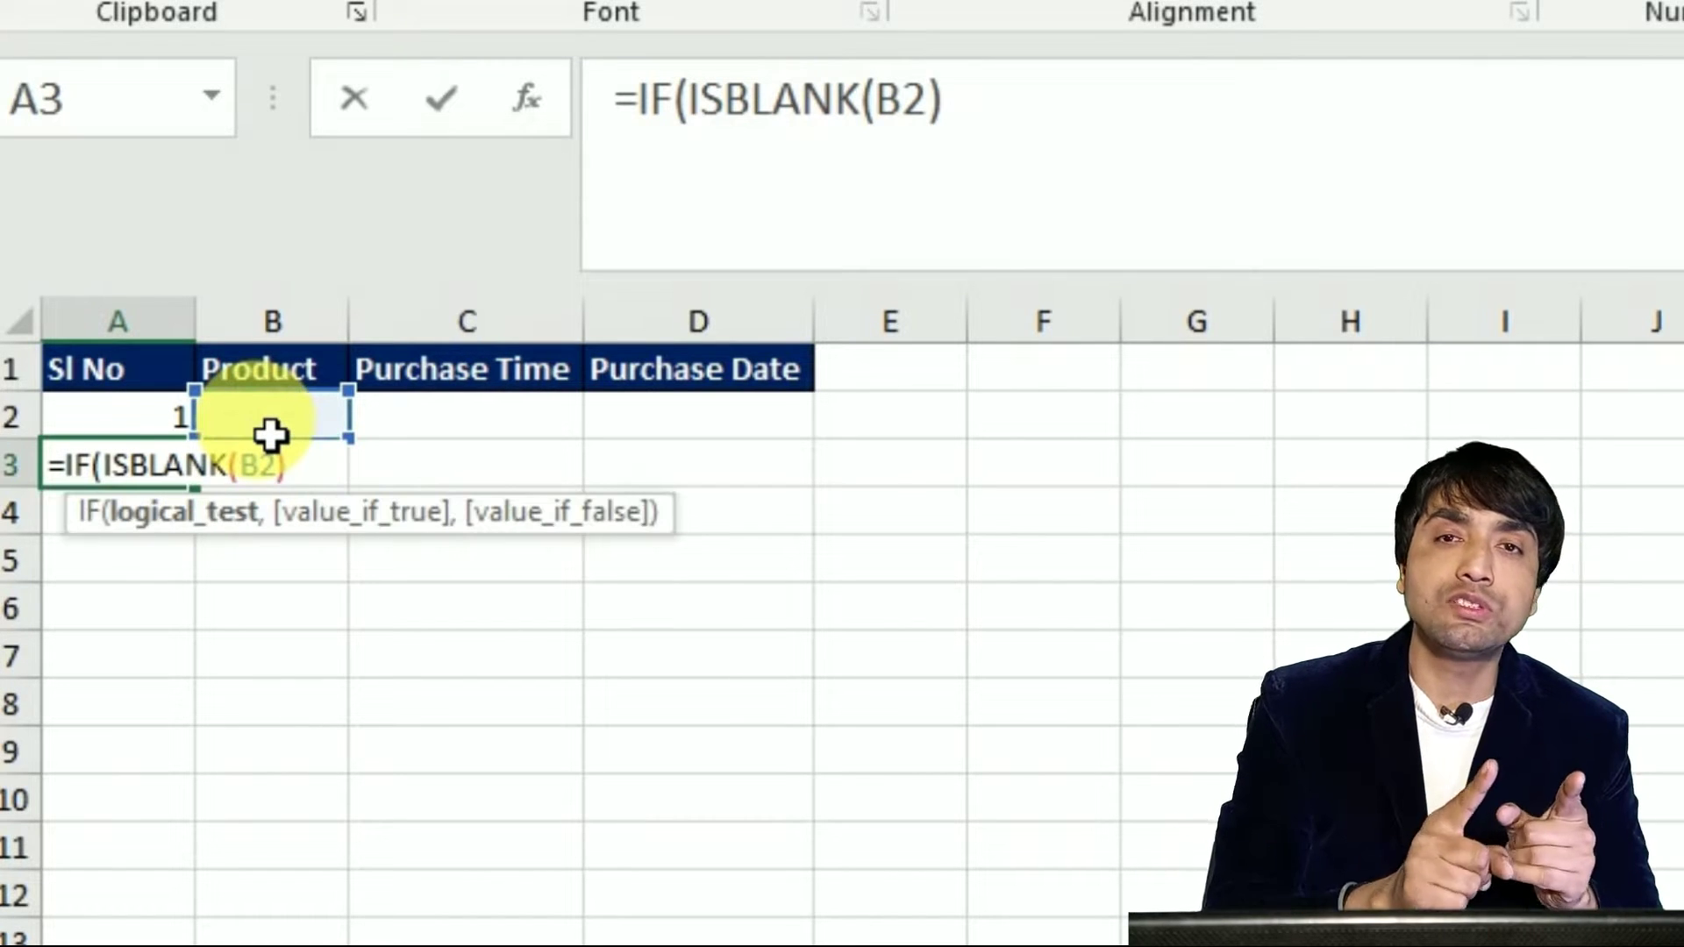
pyautogui.write(',')
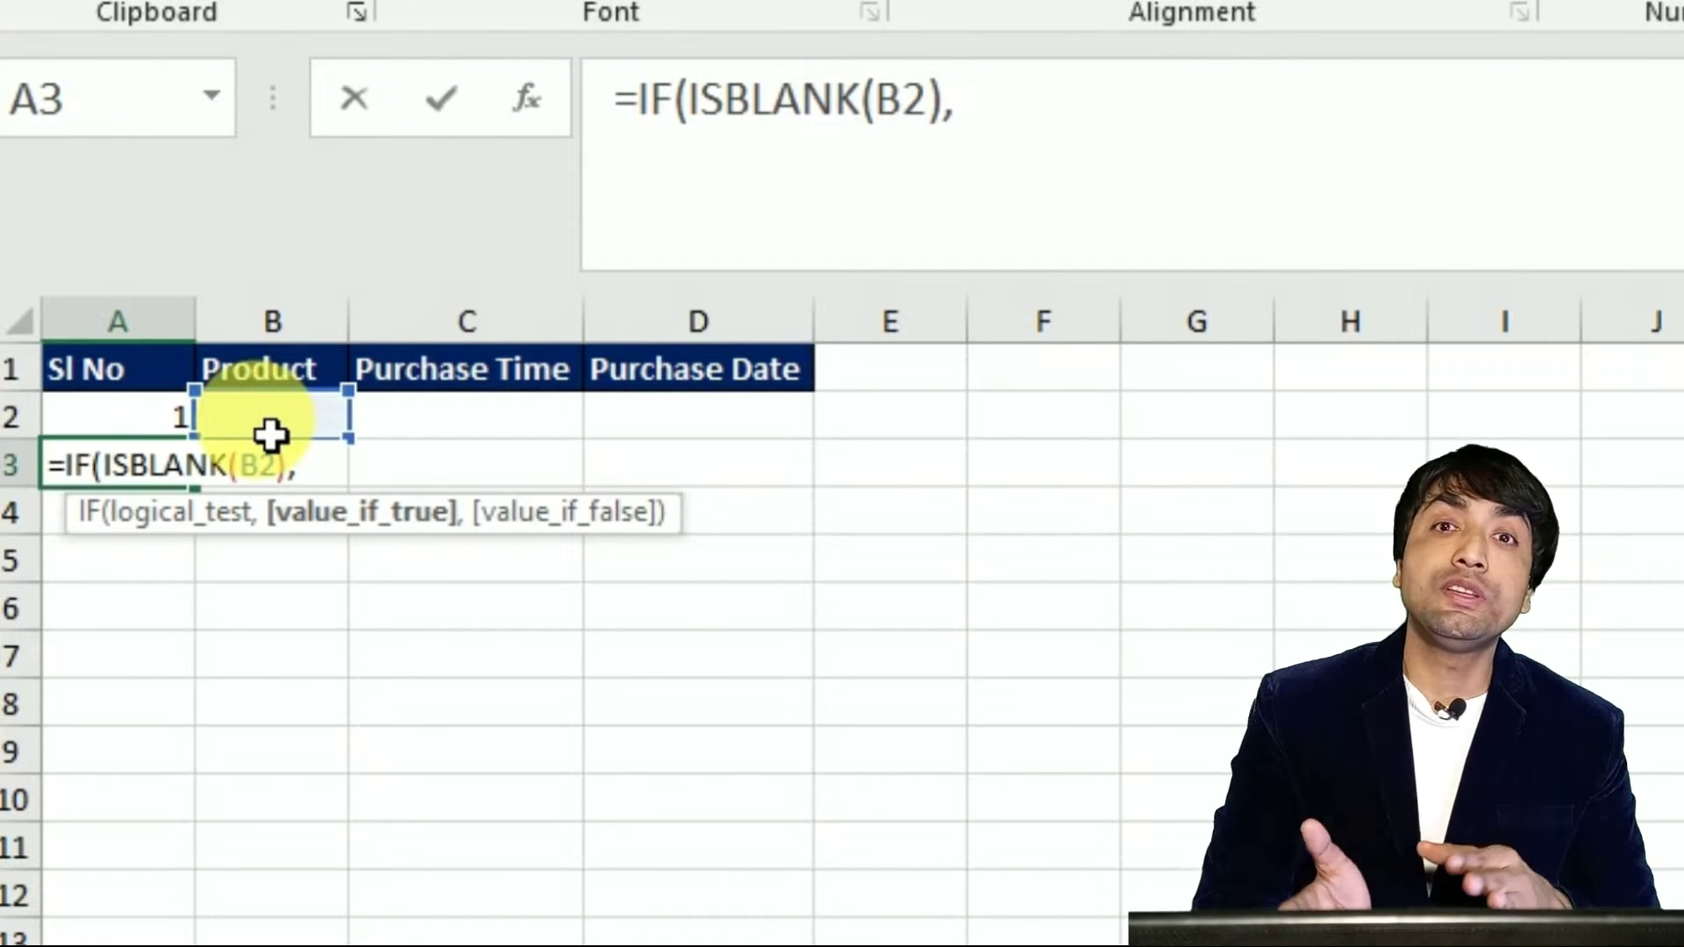
pyautogui.write('""')
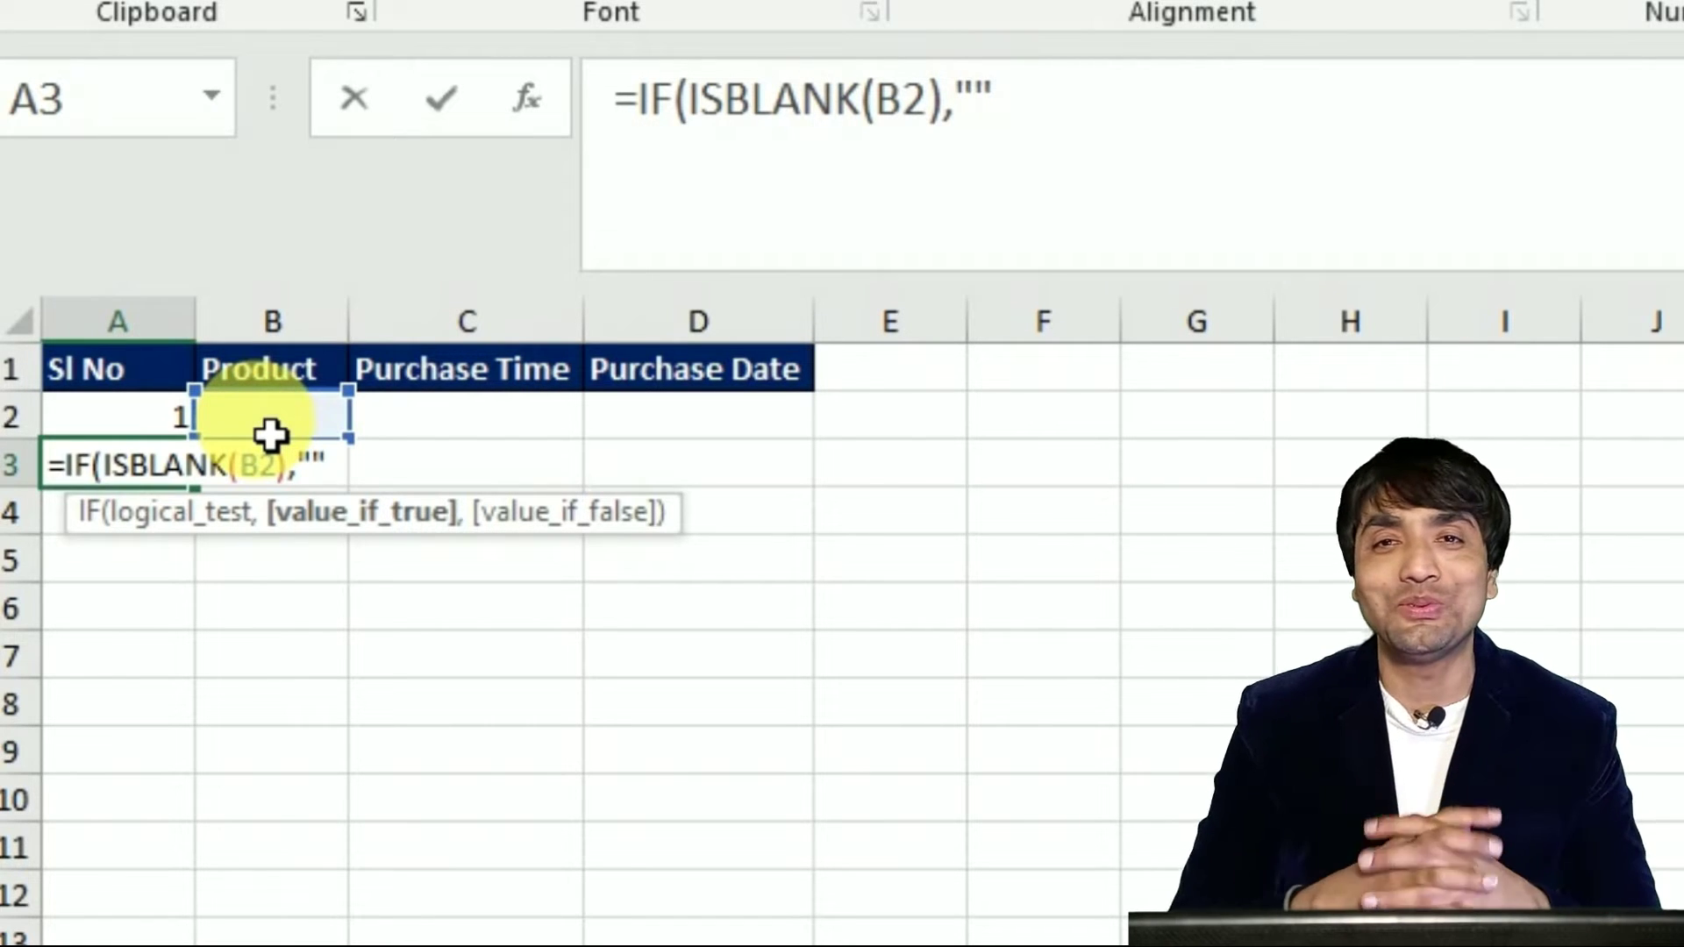
pyautogui.write(',')
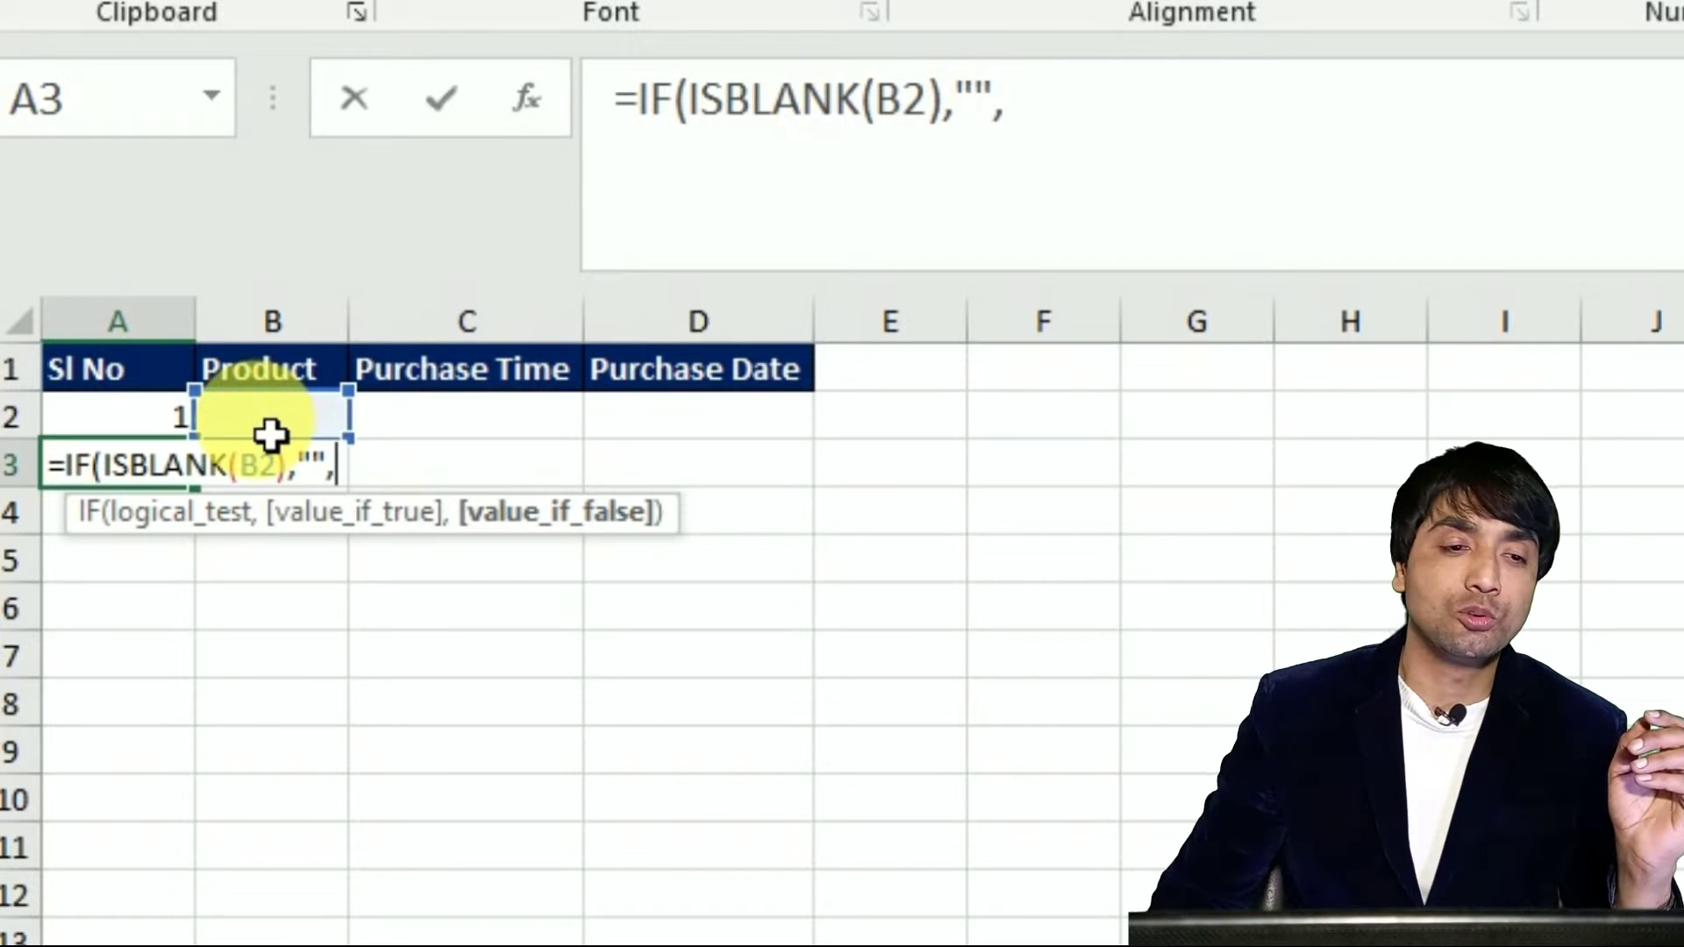
pyautogui.click(150, 431)
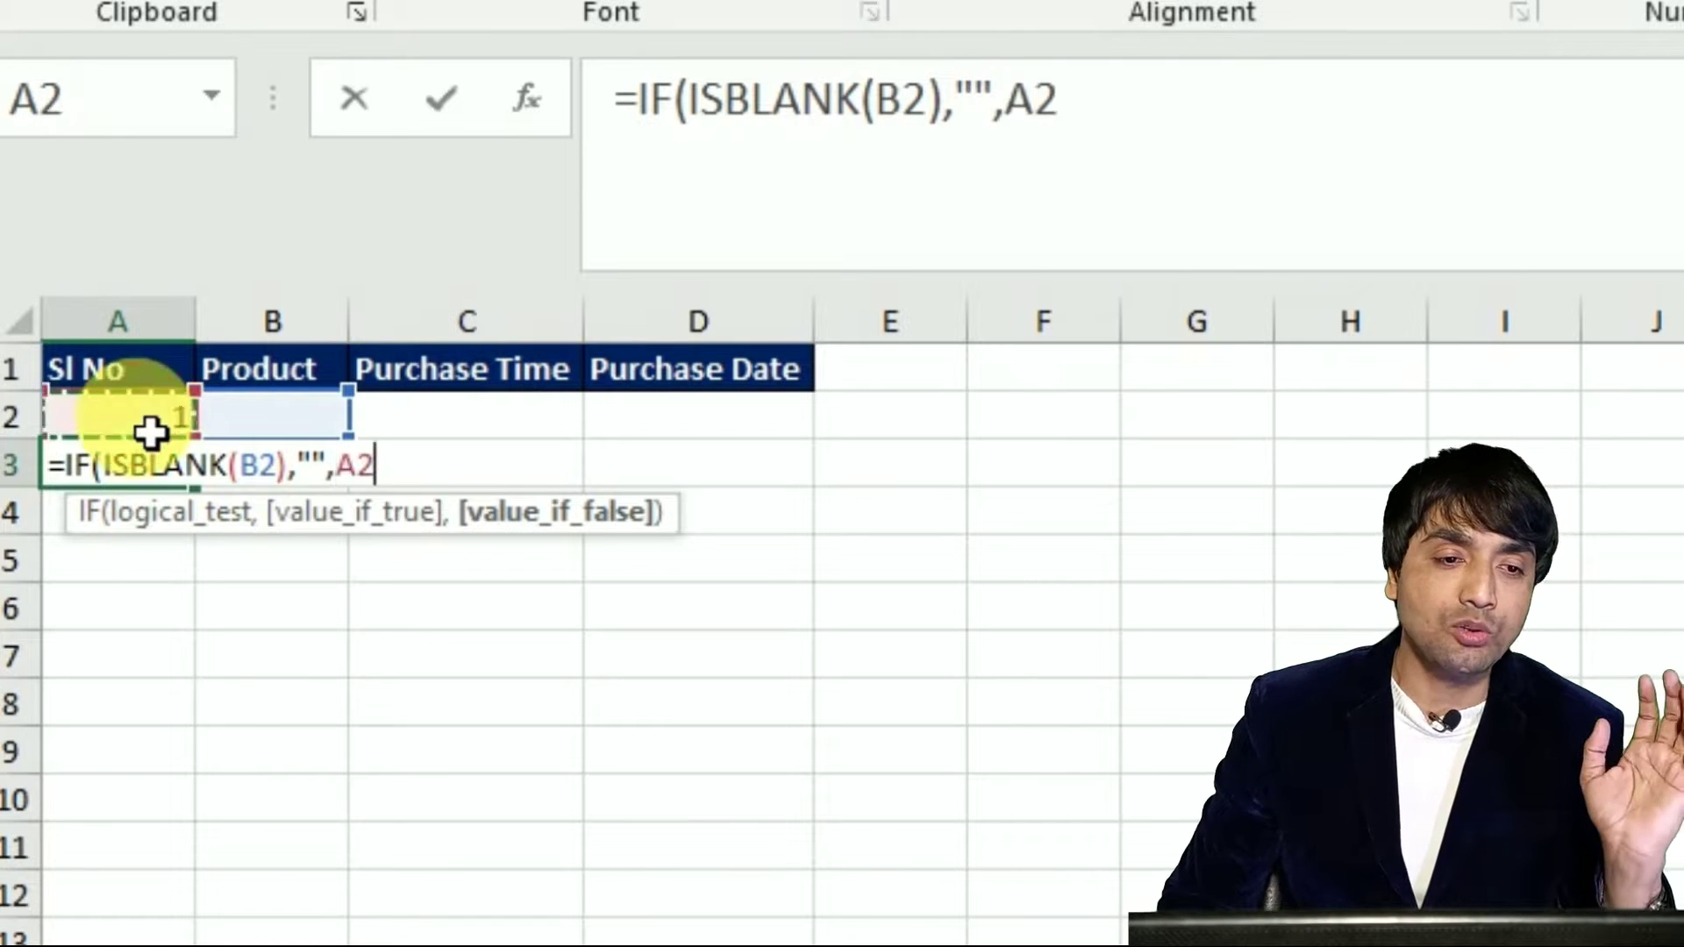
pyautogui.write('+1')
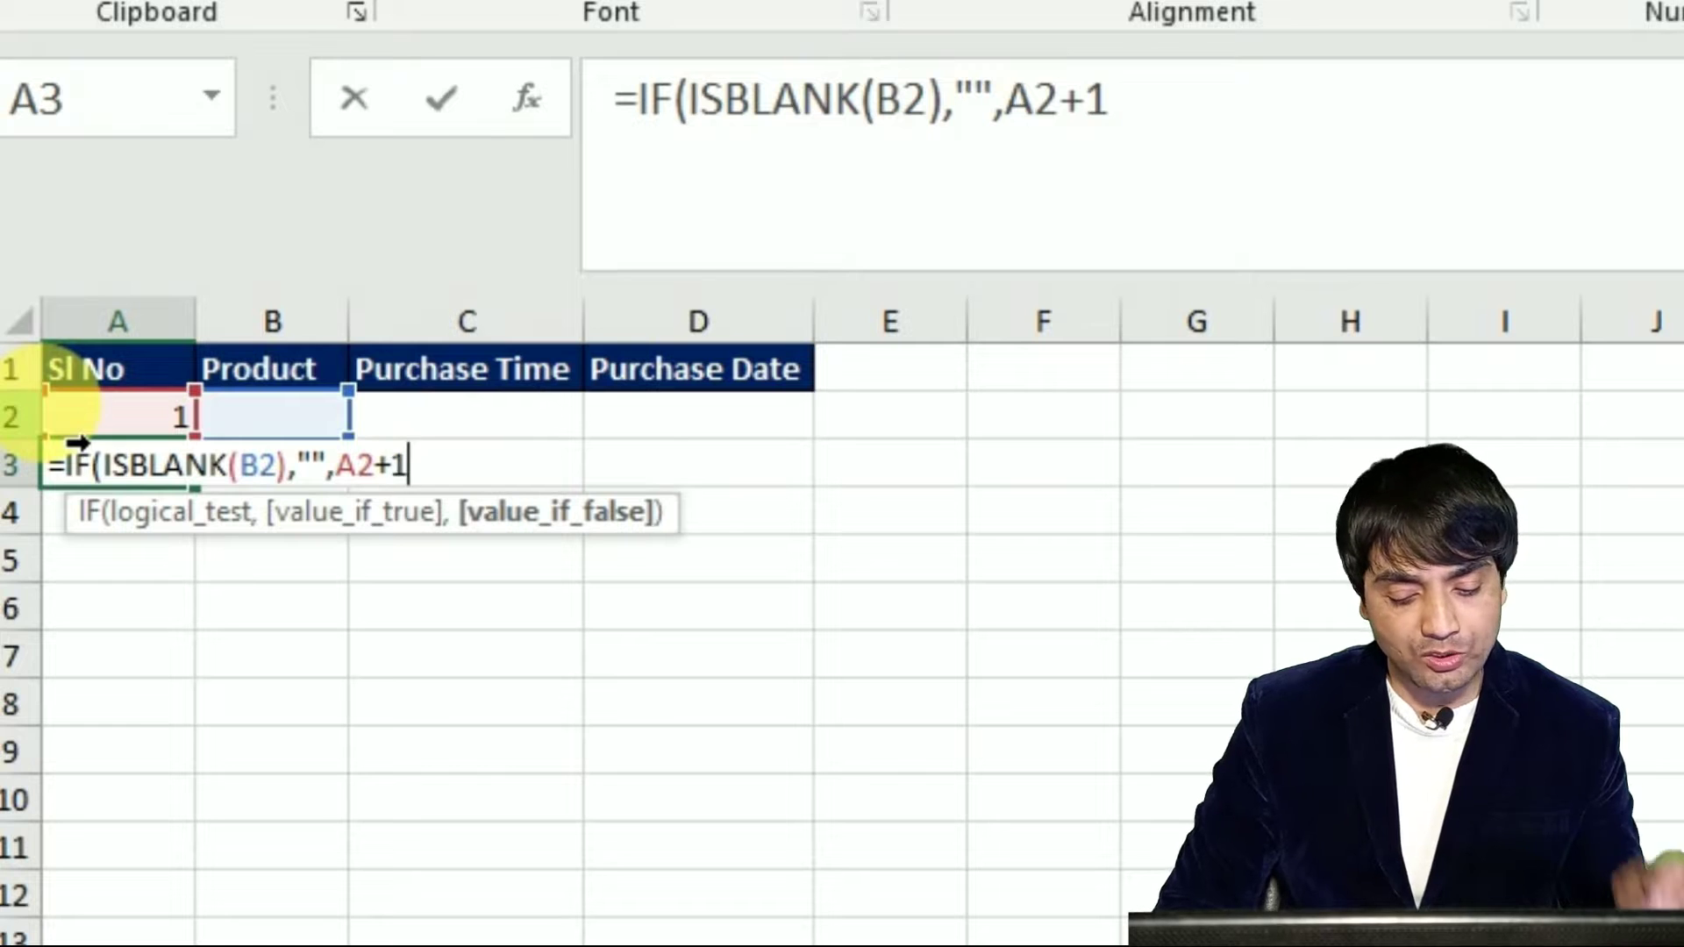
pyautogui.write(')')
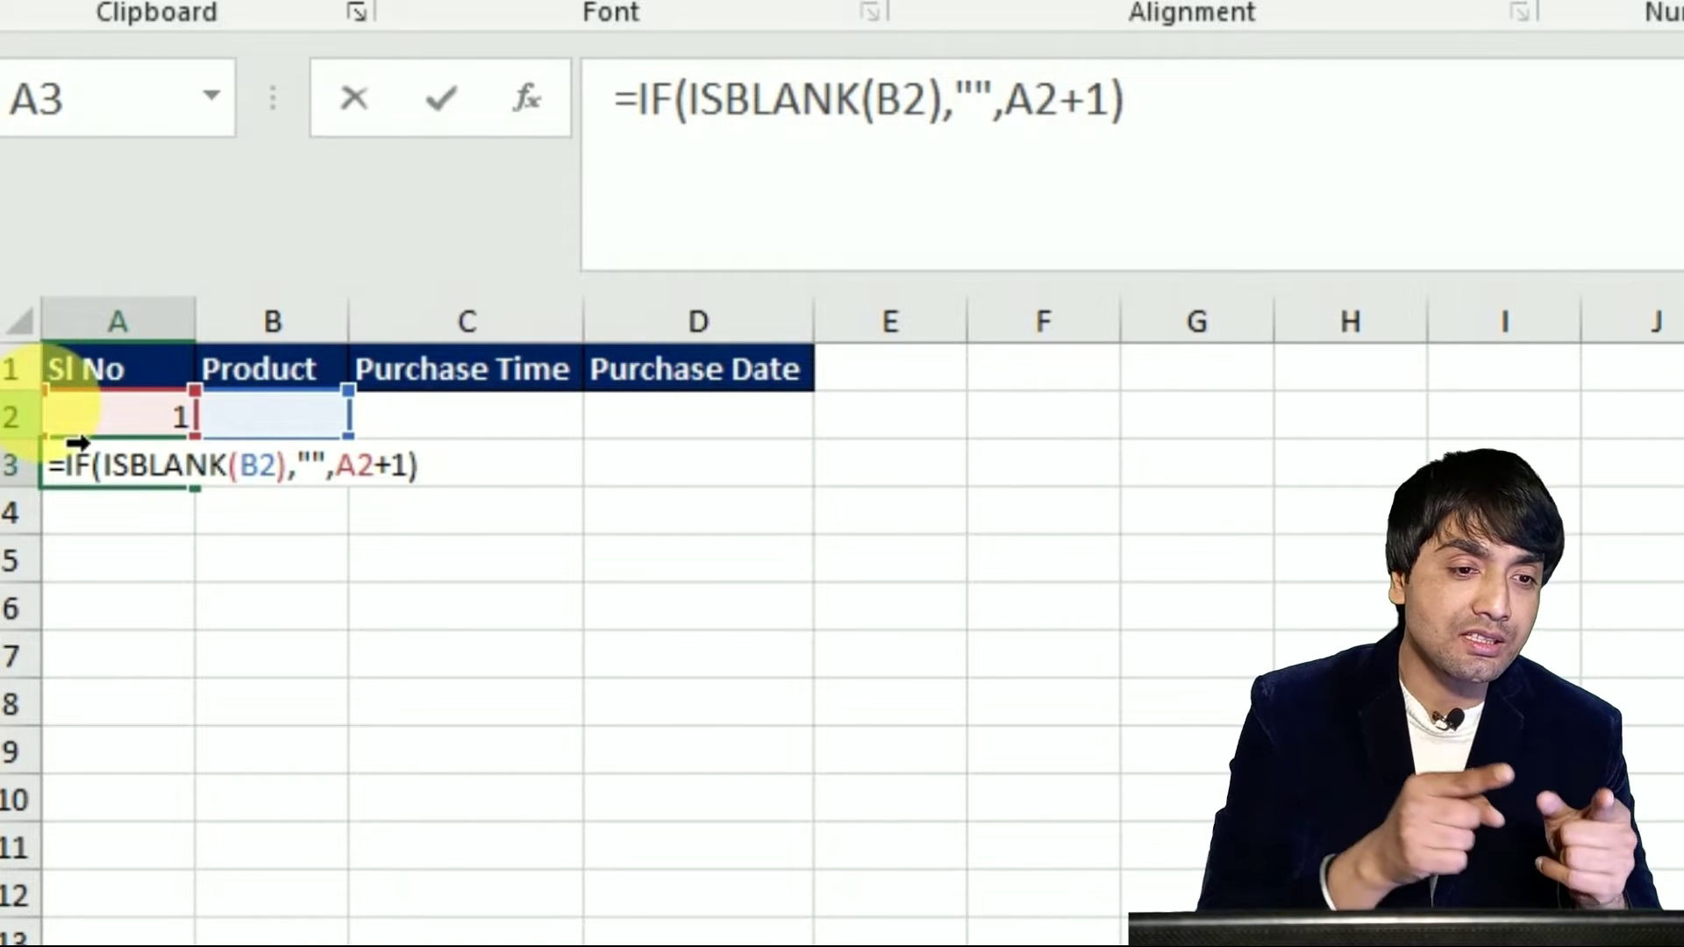
pyautogui.press('Return')
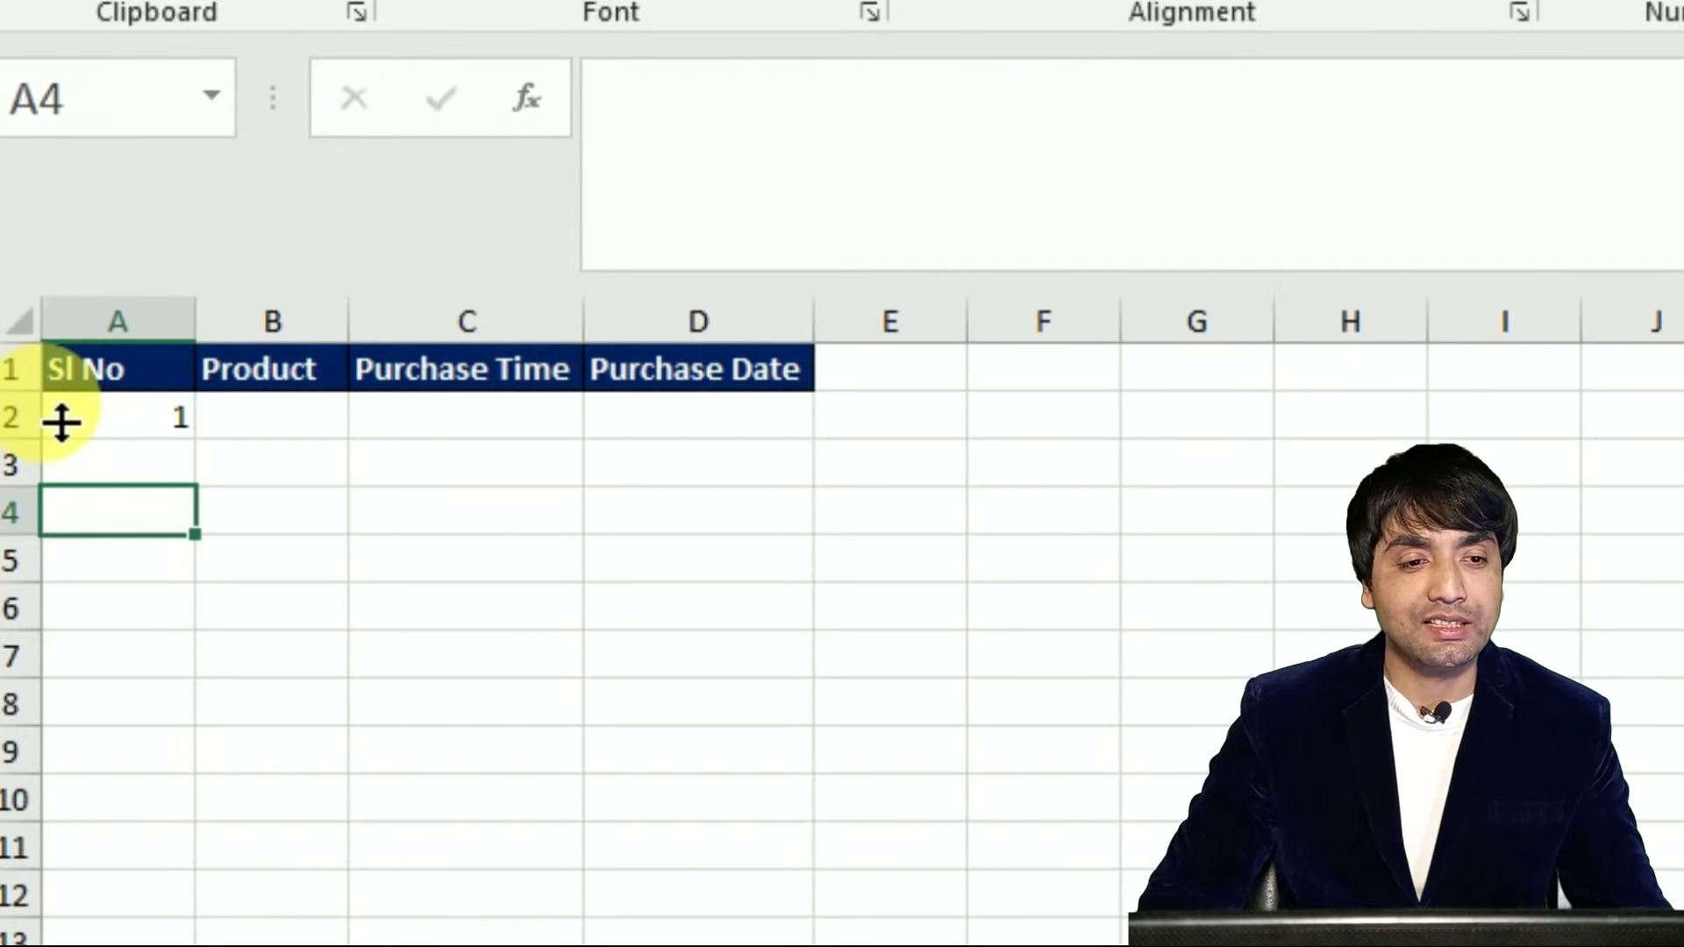
# Enter a sample name in B2 to test the serial number formula
pyautogui.press('Up')
pyautogui.press('Up')
pyautogui.press('Right')
pyautogui.write('Amit')
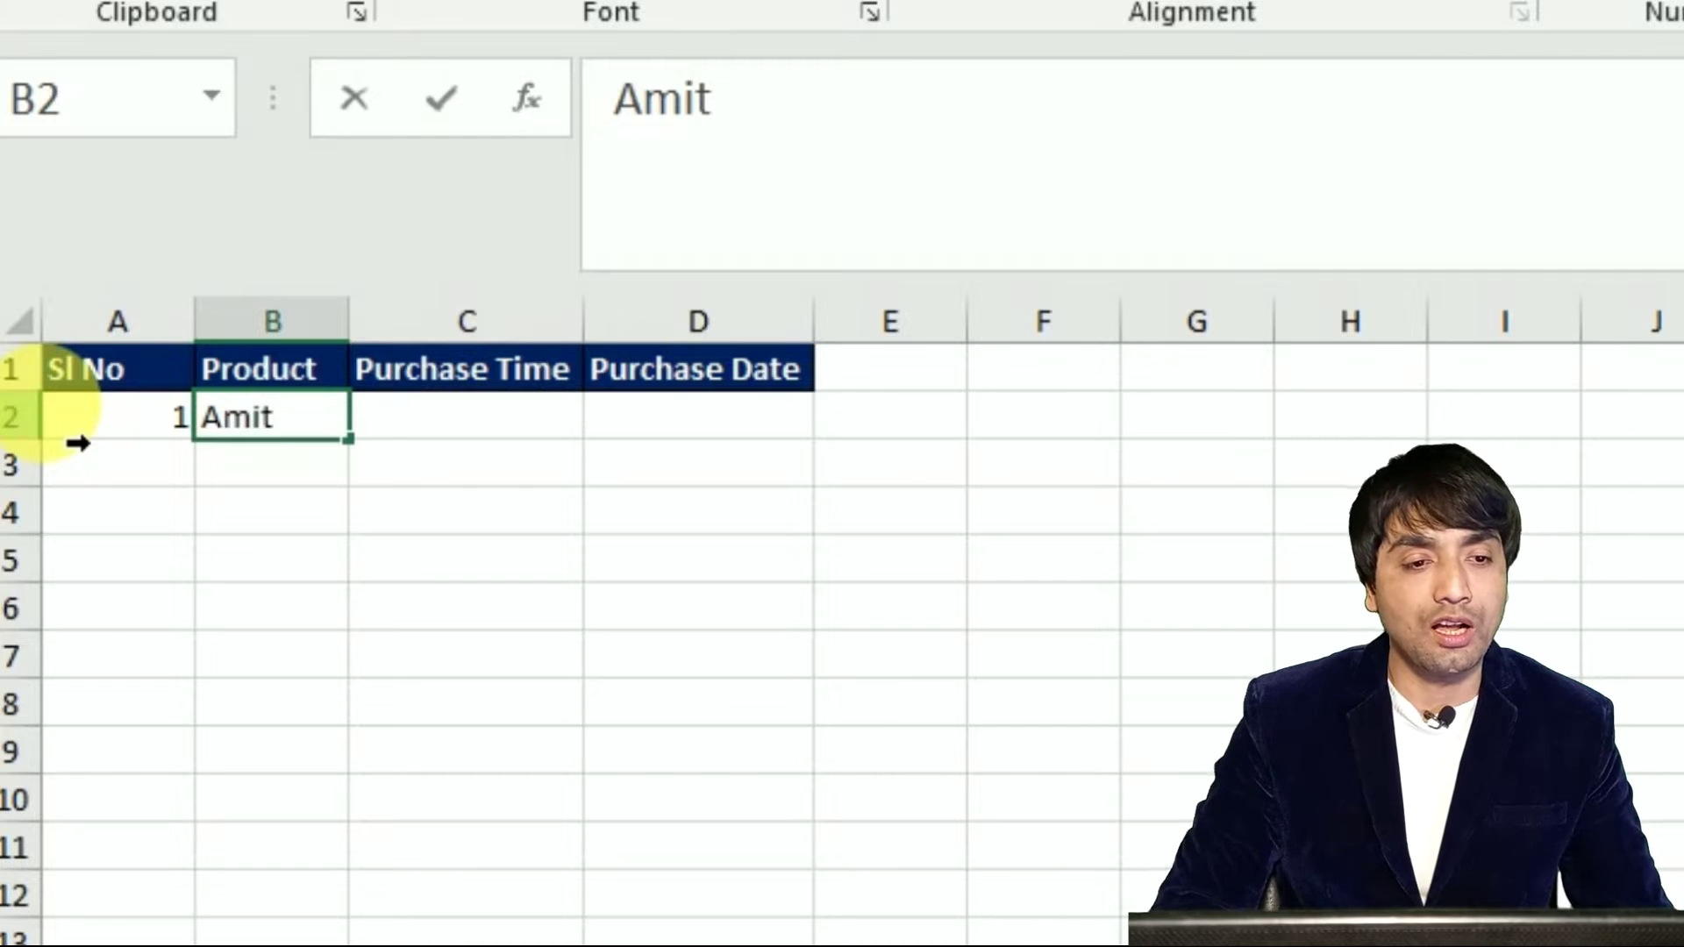
pyautogui.press('Return')
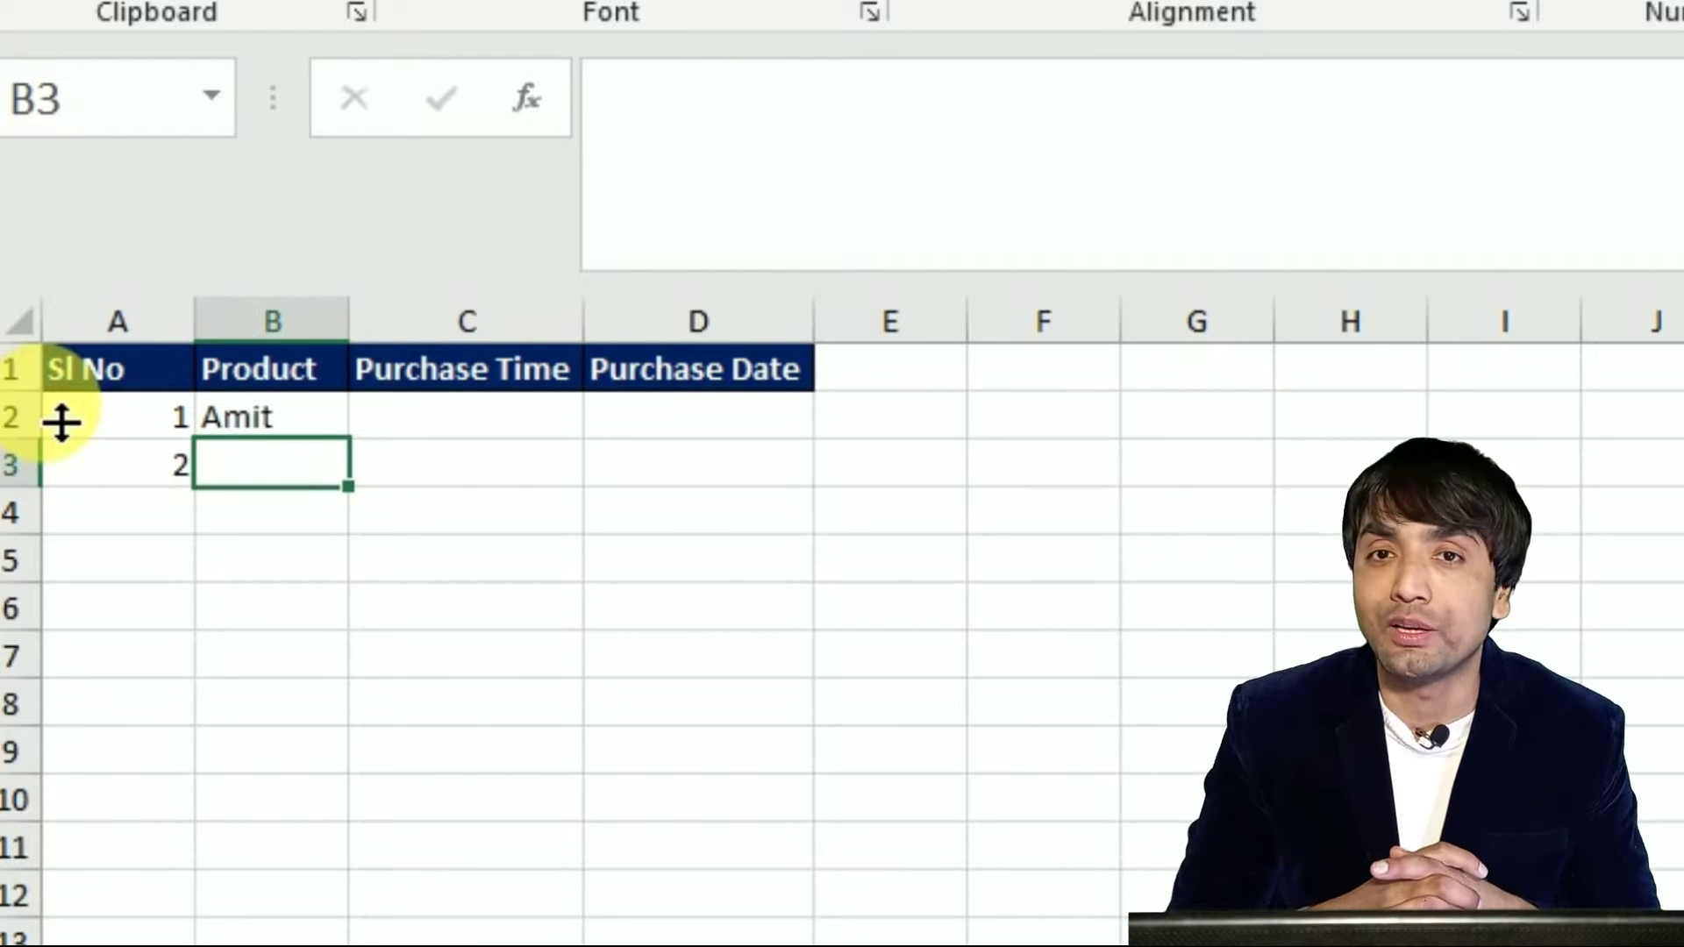
# Fill the serial number formula from A3 down column A past row 12
pyautogui.click(185, 479)
pyautogui.moveTo(208, 509); pyautogui.dragTo(219, 943)
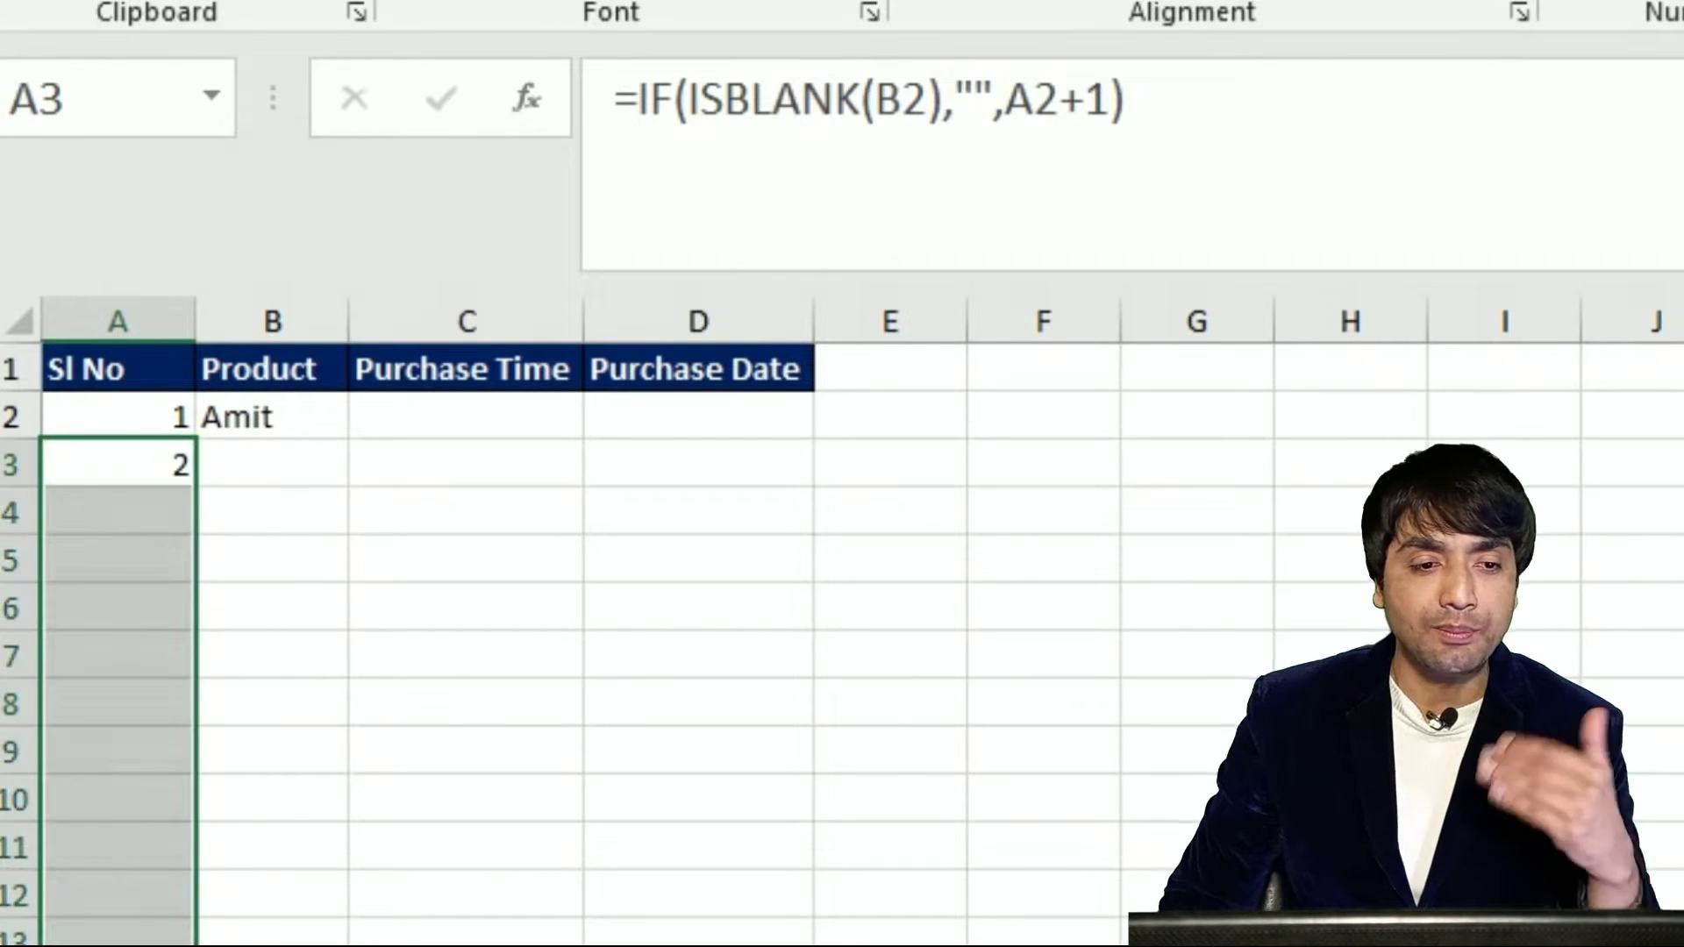
# Test the automatic numbering with placeholder entries in B3:B9, and clear the contents of B3:B11
pyautogui.click(263, 482)
pyautogui.write('r')
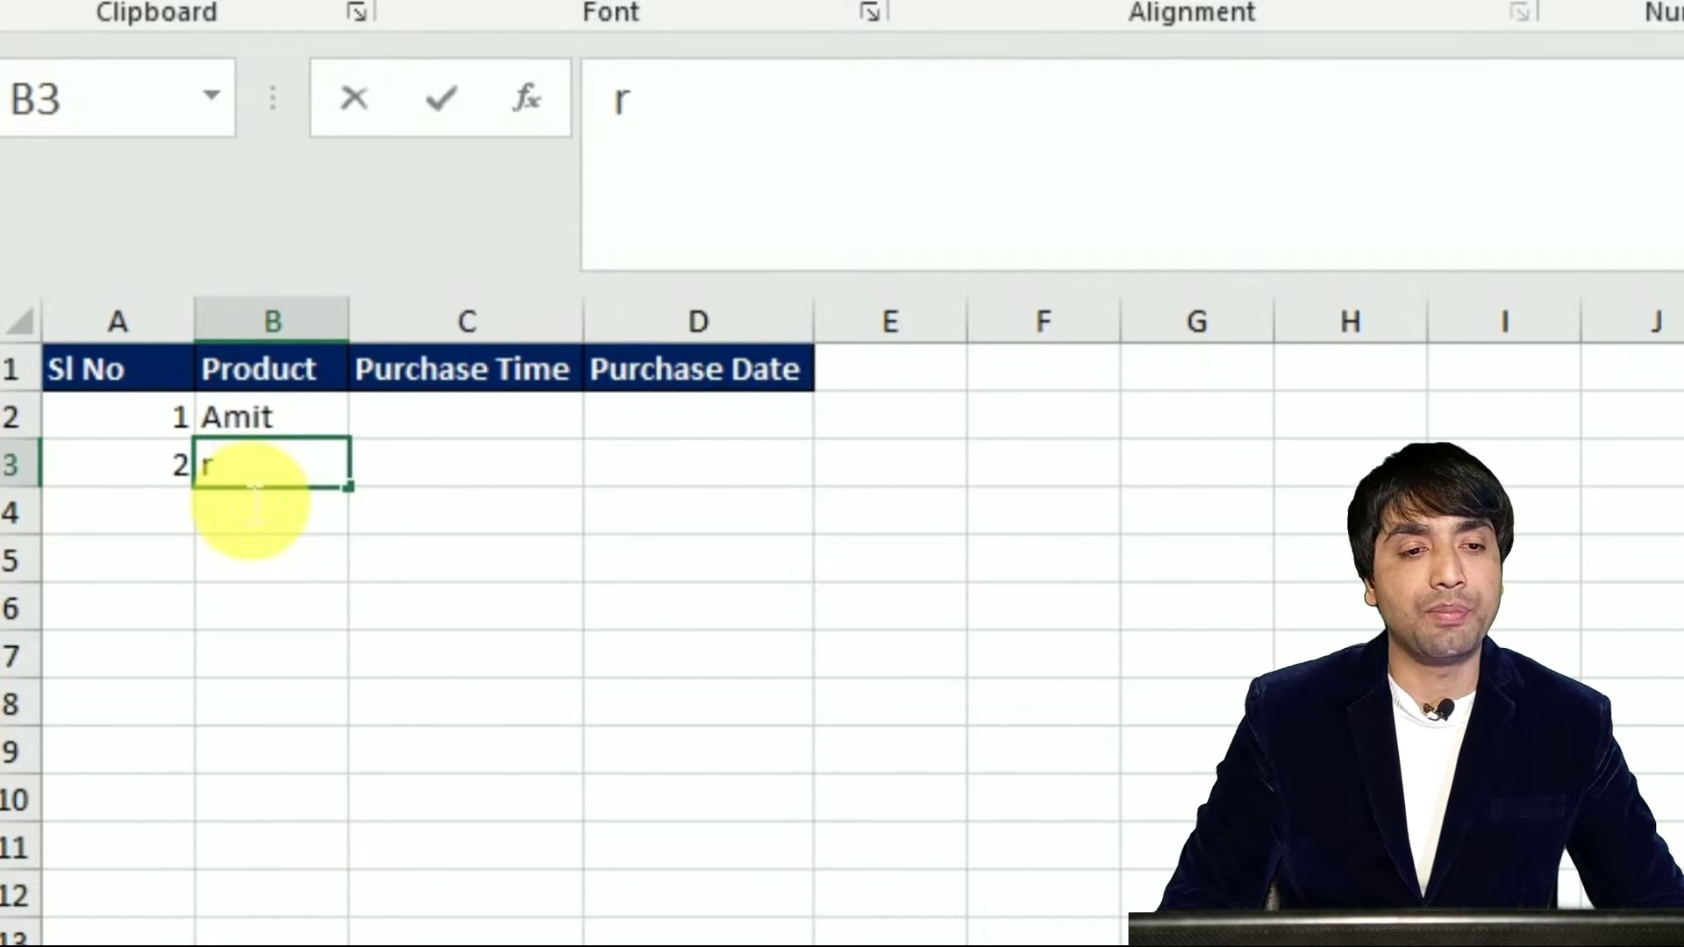
pyautogui.press('Escape')
pyautogui.write('sdf')
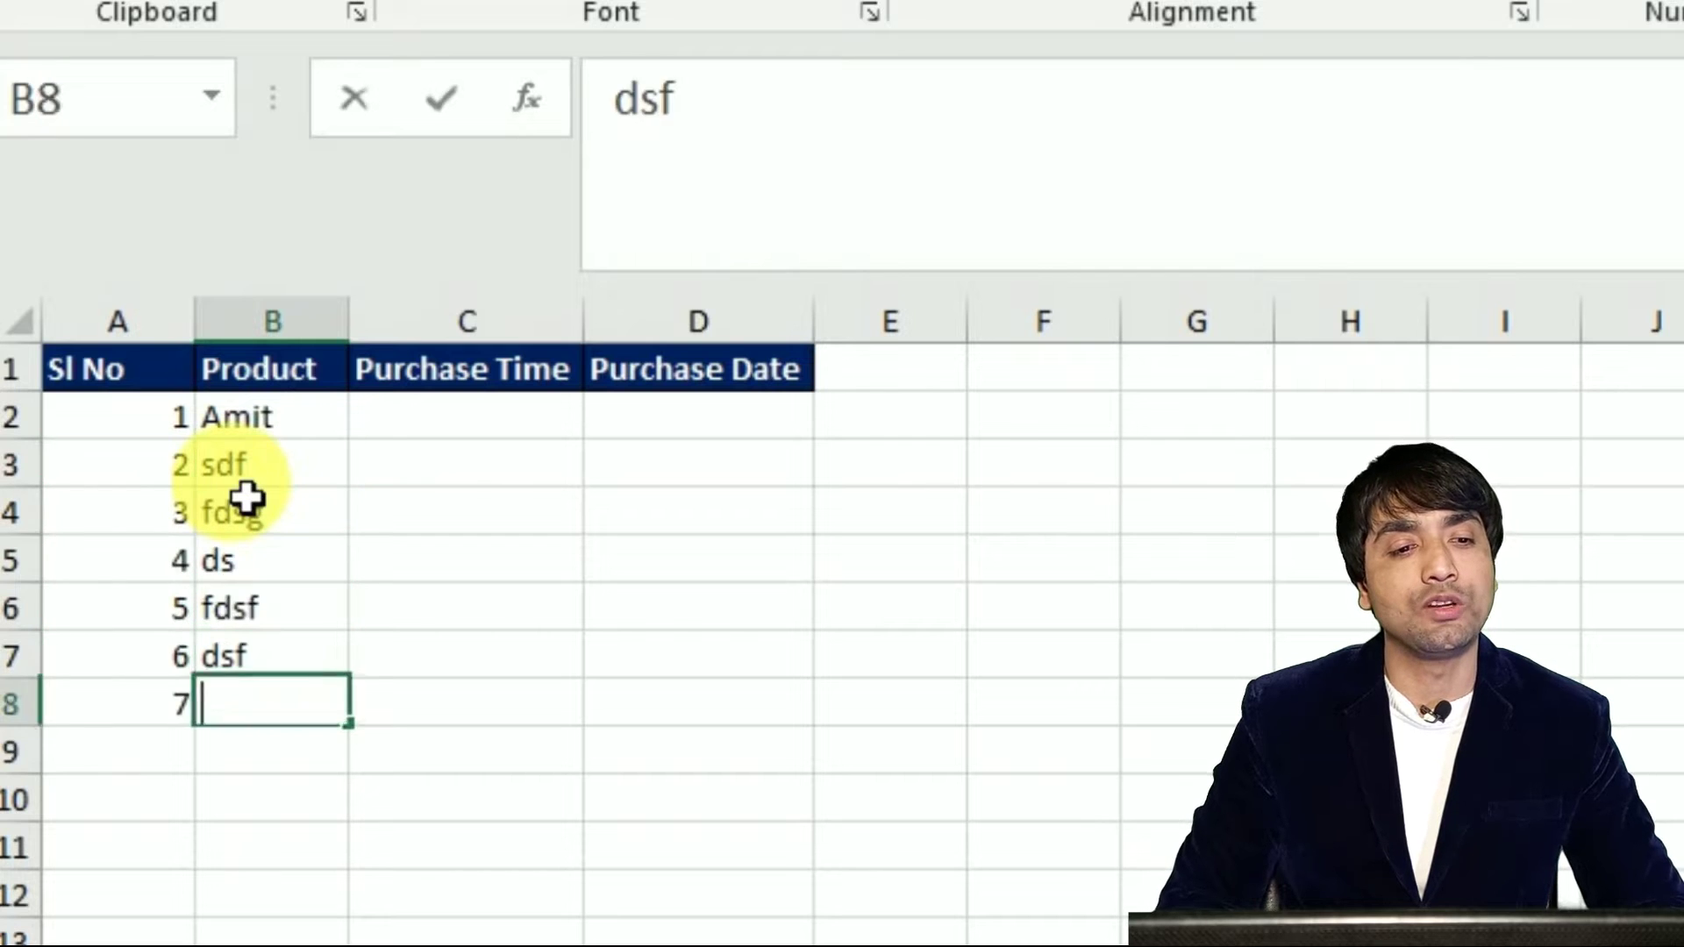
pyautogui.write(' fdsg ds fdsf dsf sdf fds')
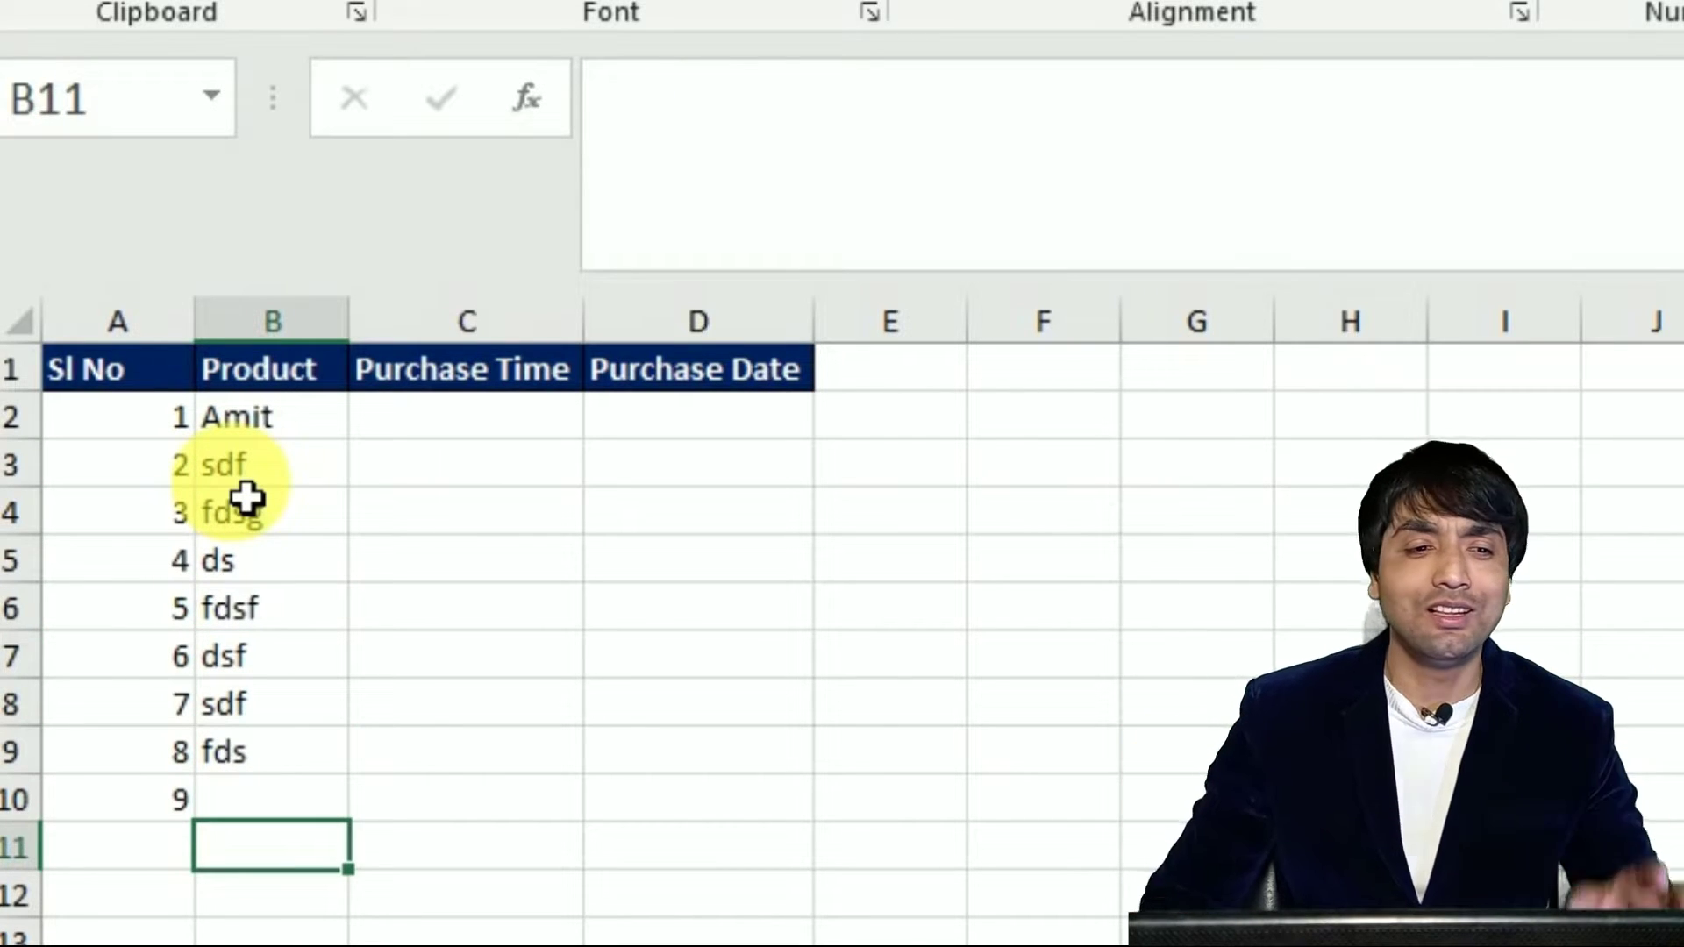
pyautogui.moveTo(276, 478); pyautogui.dragTo(235, 851)
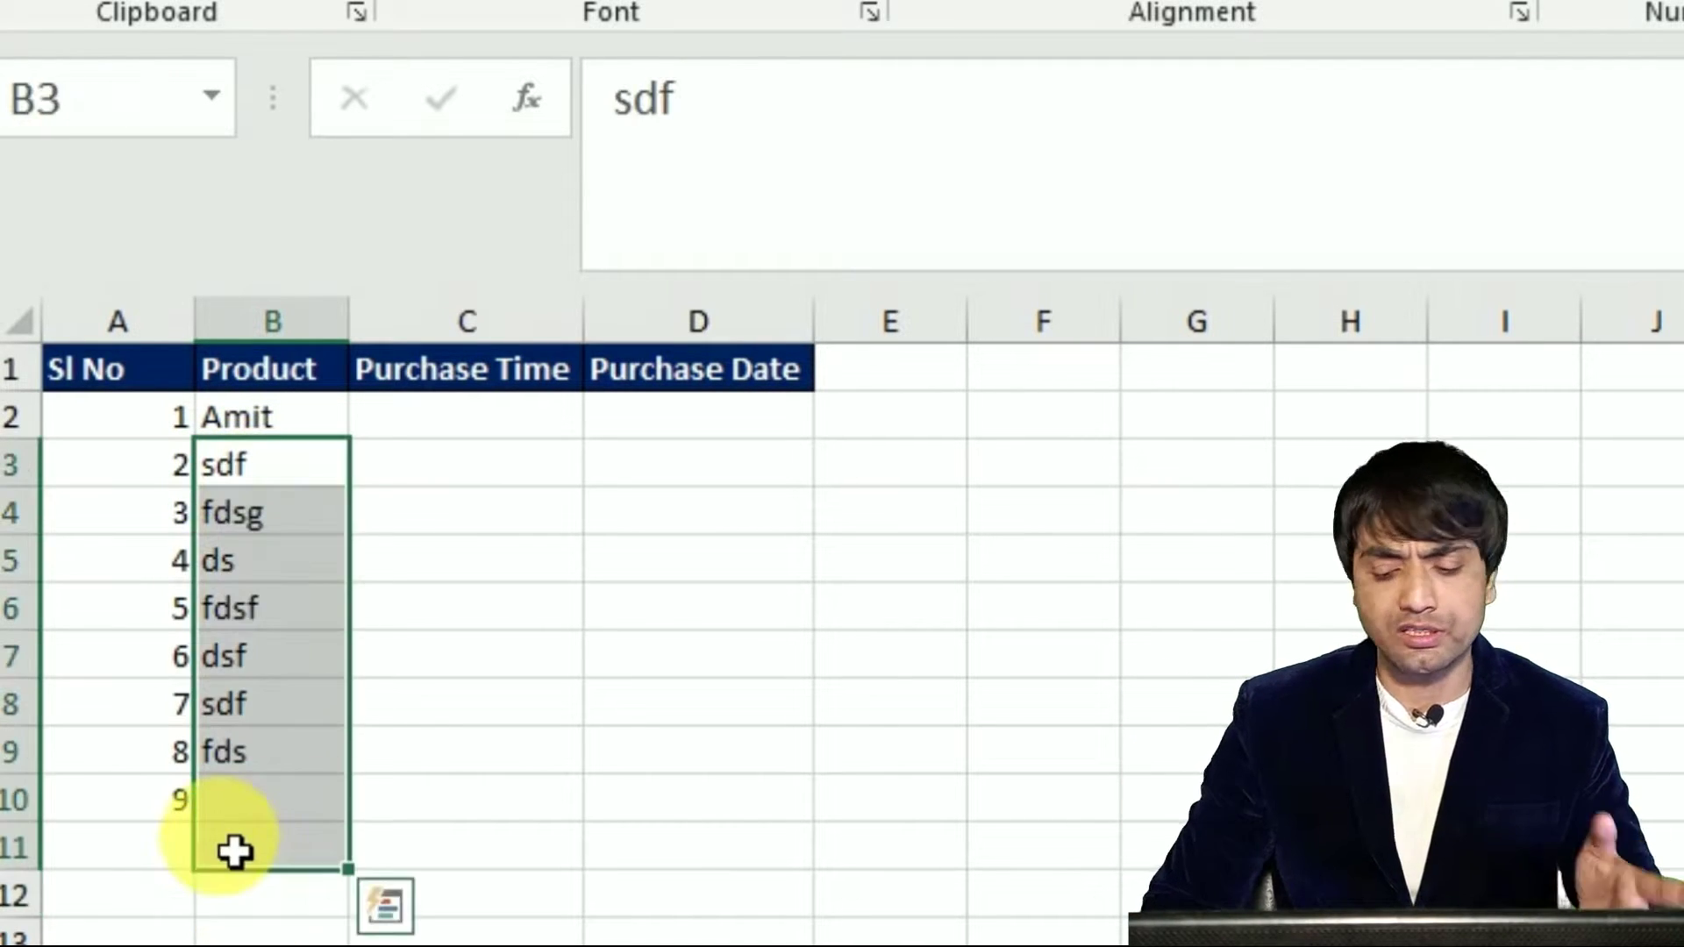
pyautogui.press('Delete')
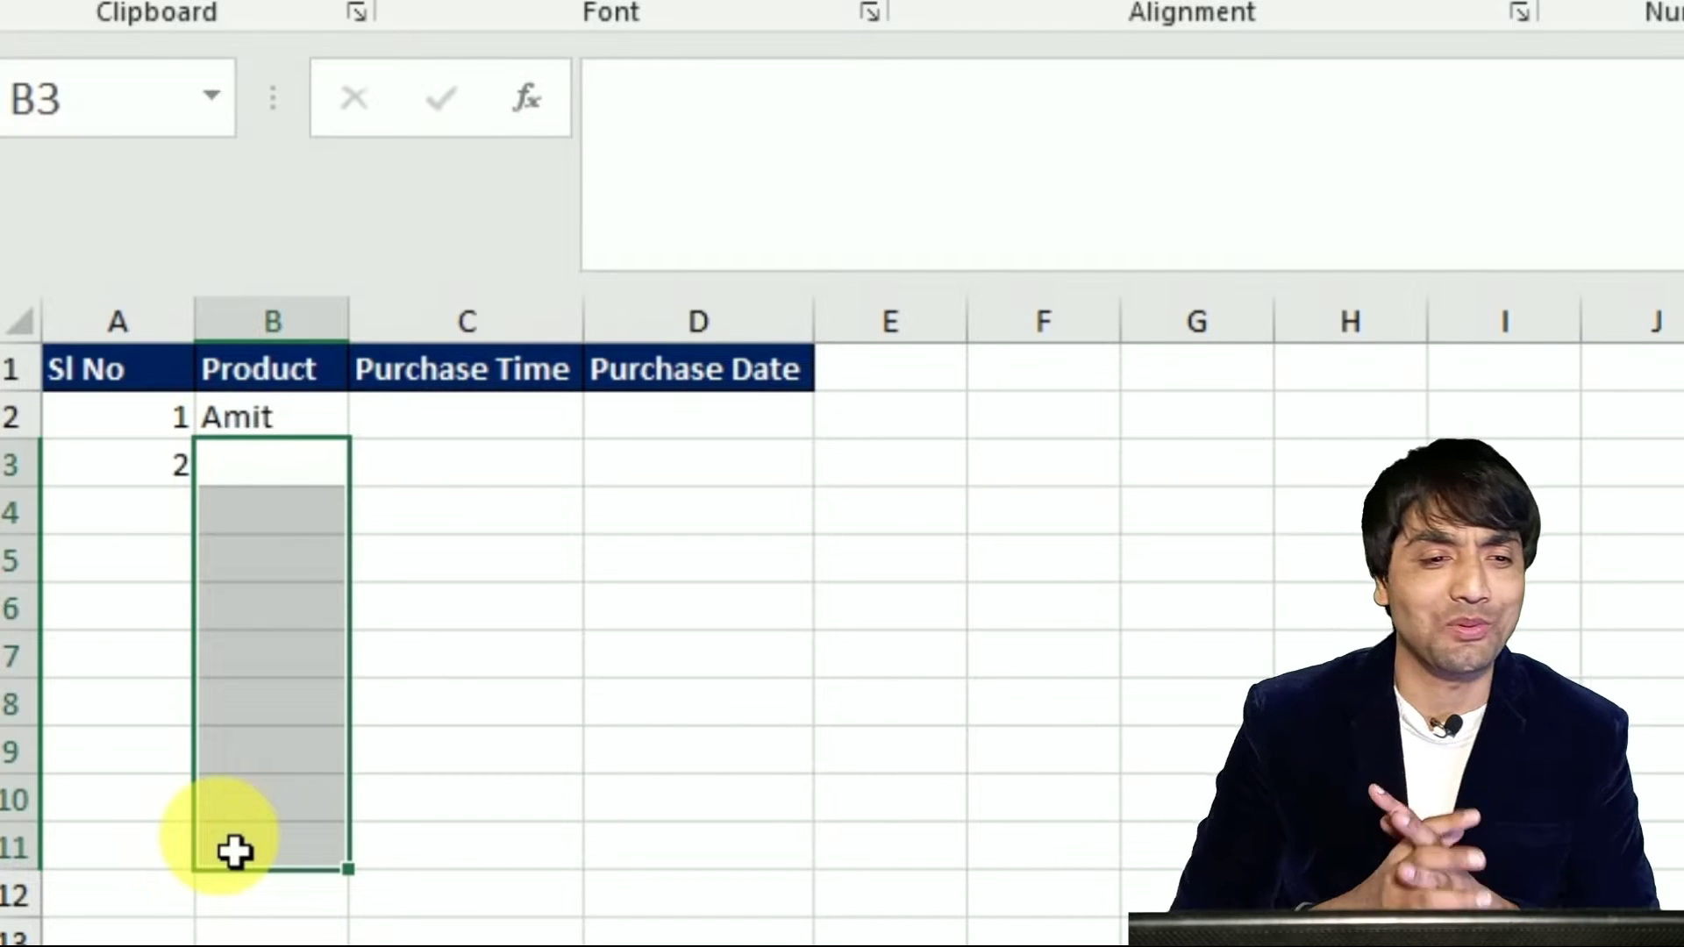
# Enter Samsung as the first product in B2
pyautogui.press('Up')
pyautogui.write('Samsung')
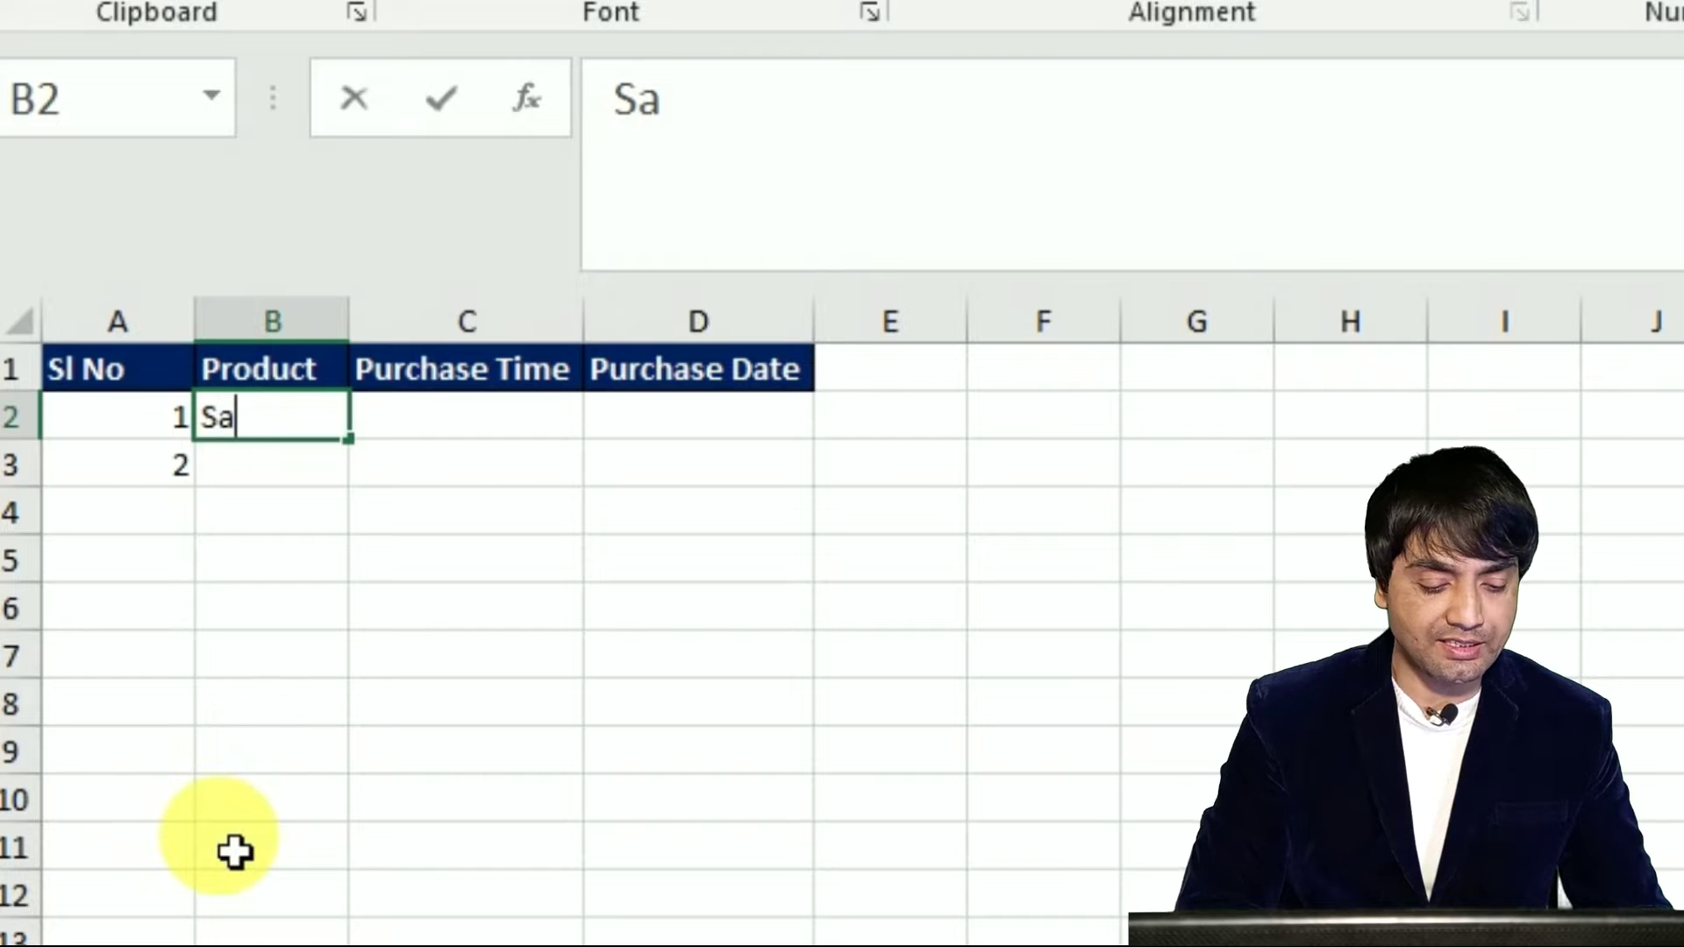
pyautogui.press('Tab')
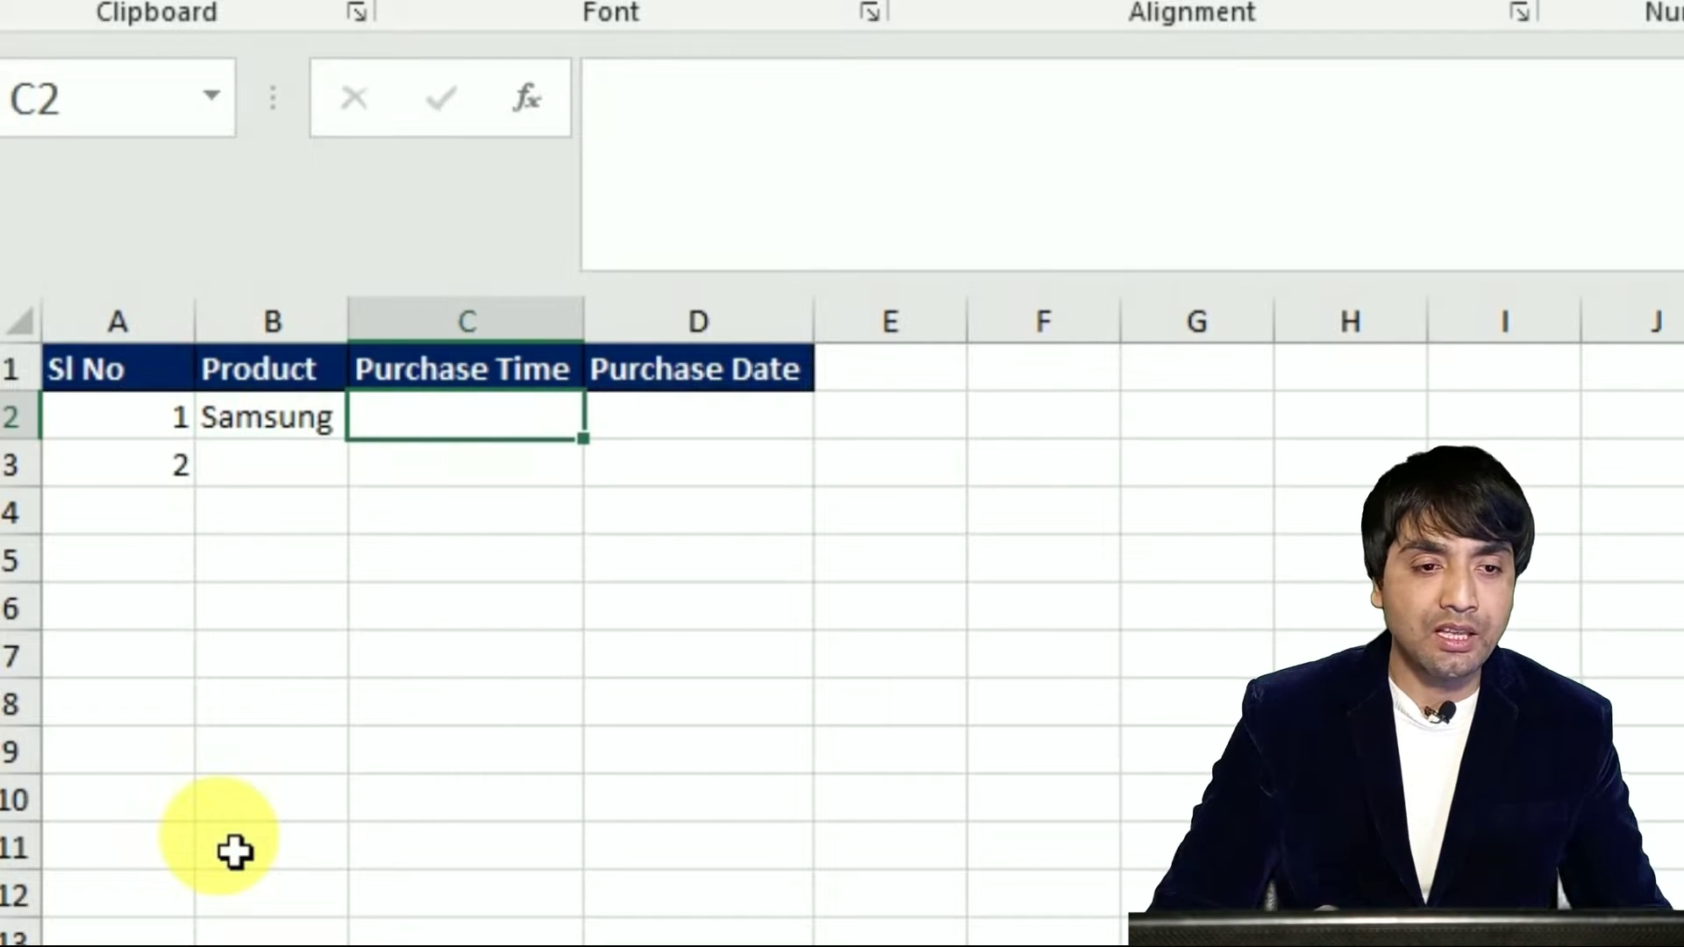
# Enter the formula =NOW() in C2 under Purchase Time
pyautogui.press('Left')
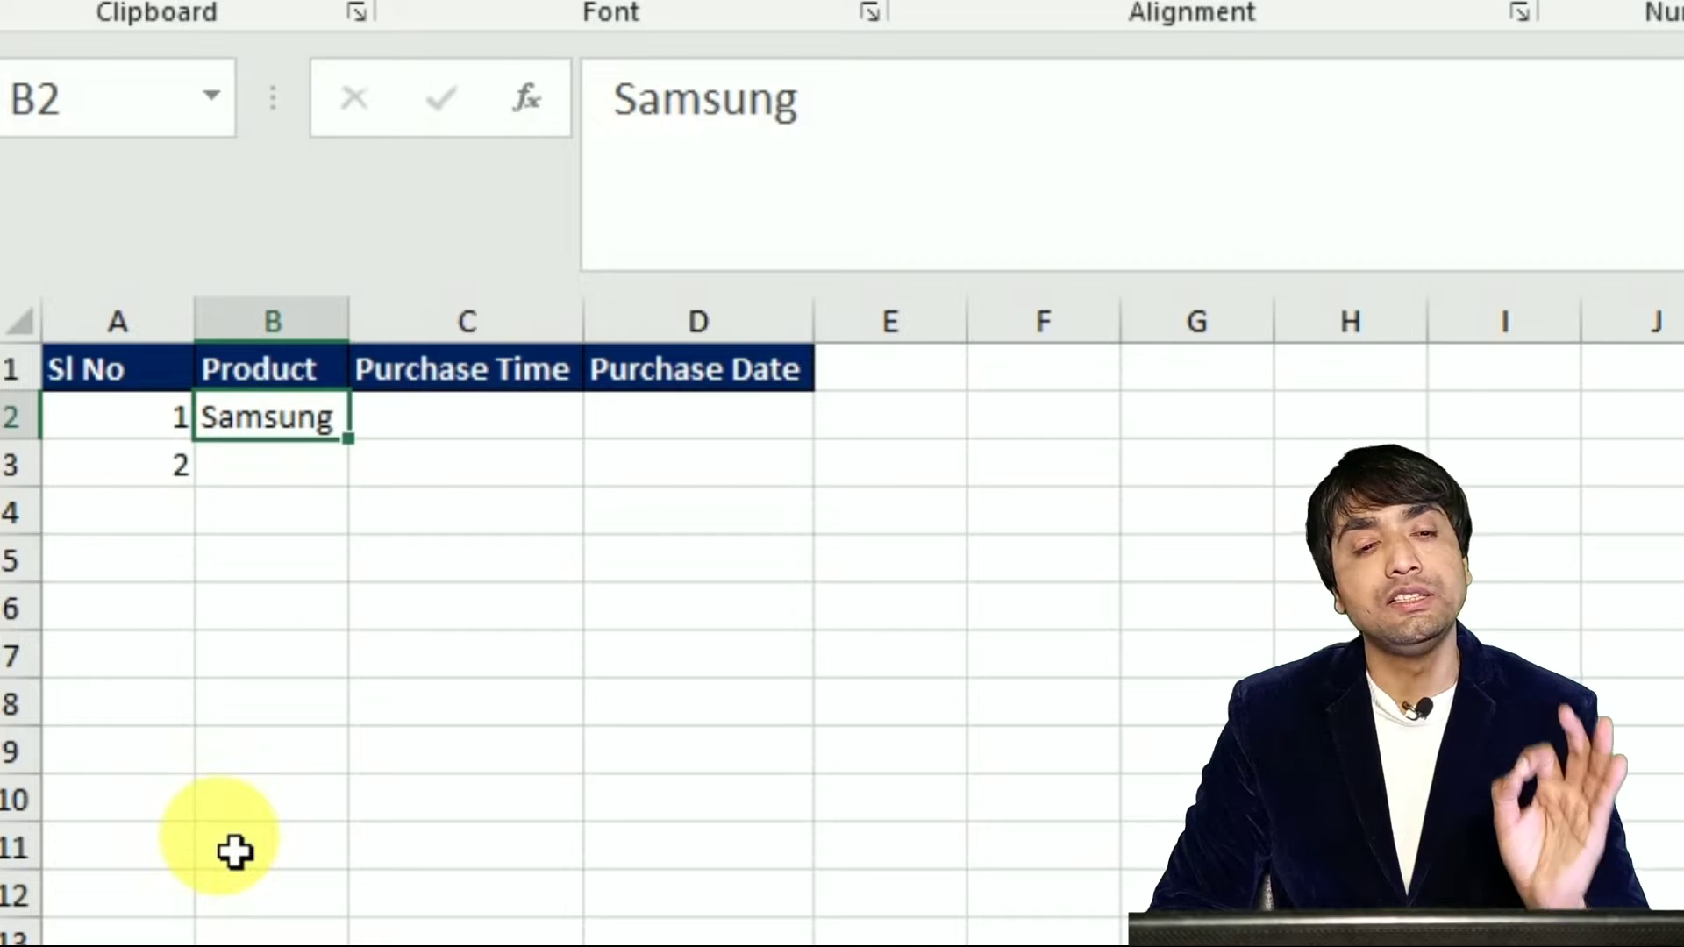
pyautogui.press('Right')
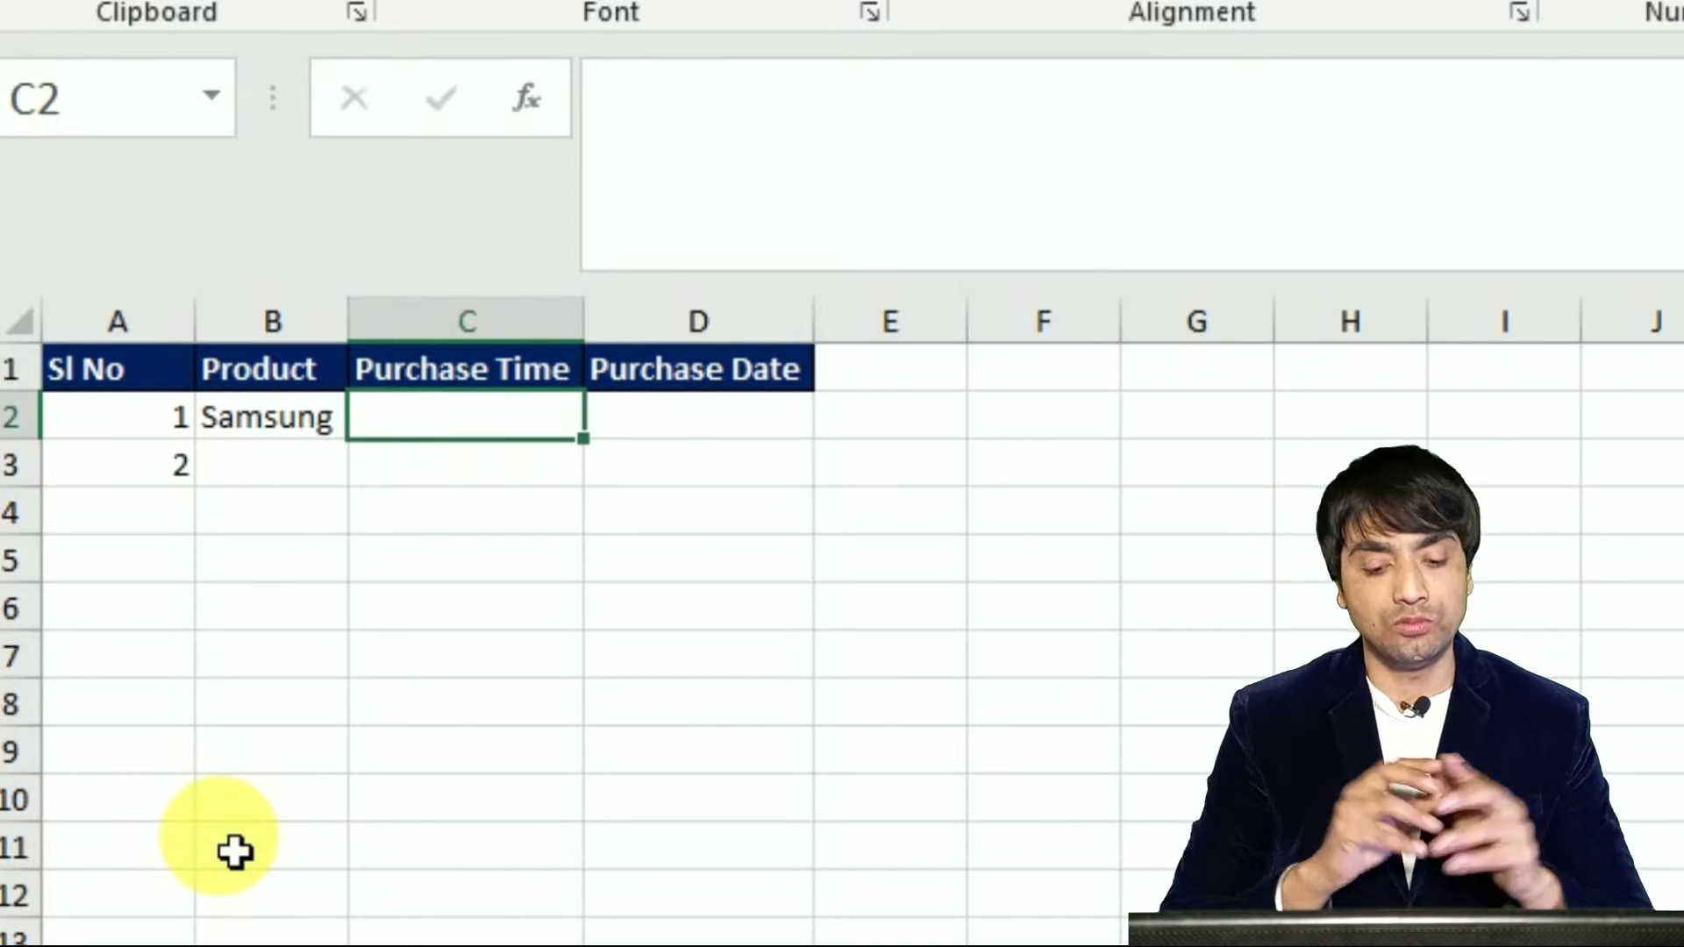
pyautogui.write('=now')
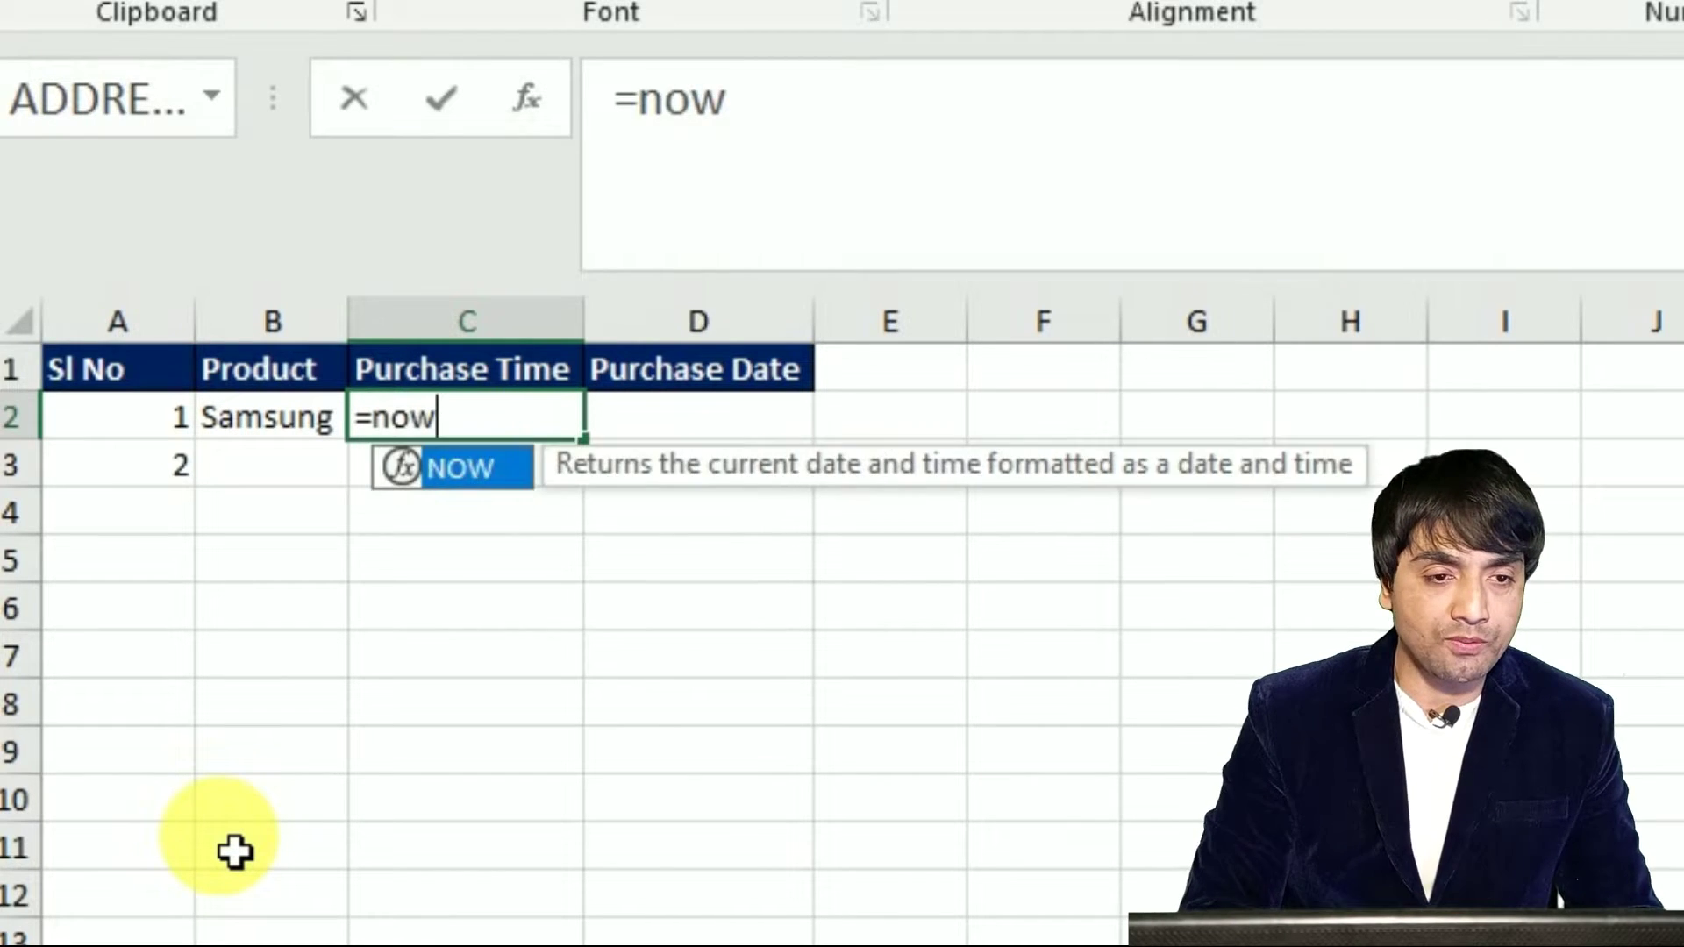
pyautogui.press('Tab')
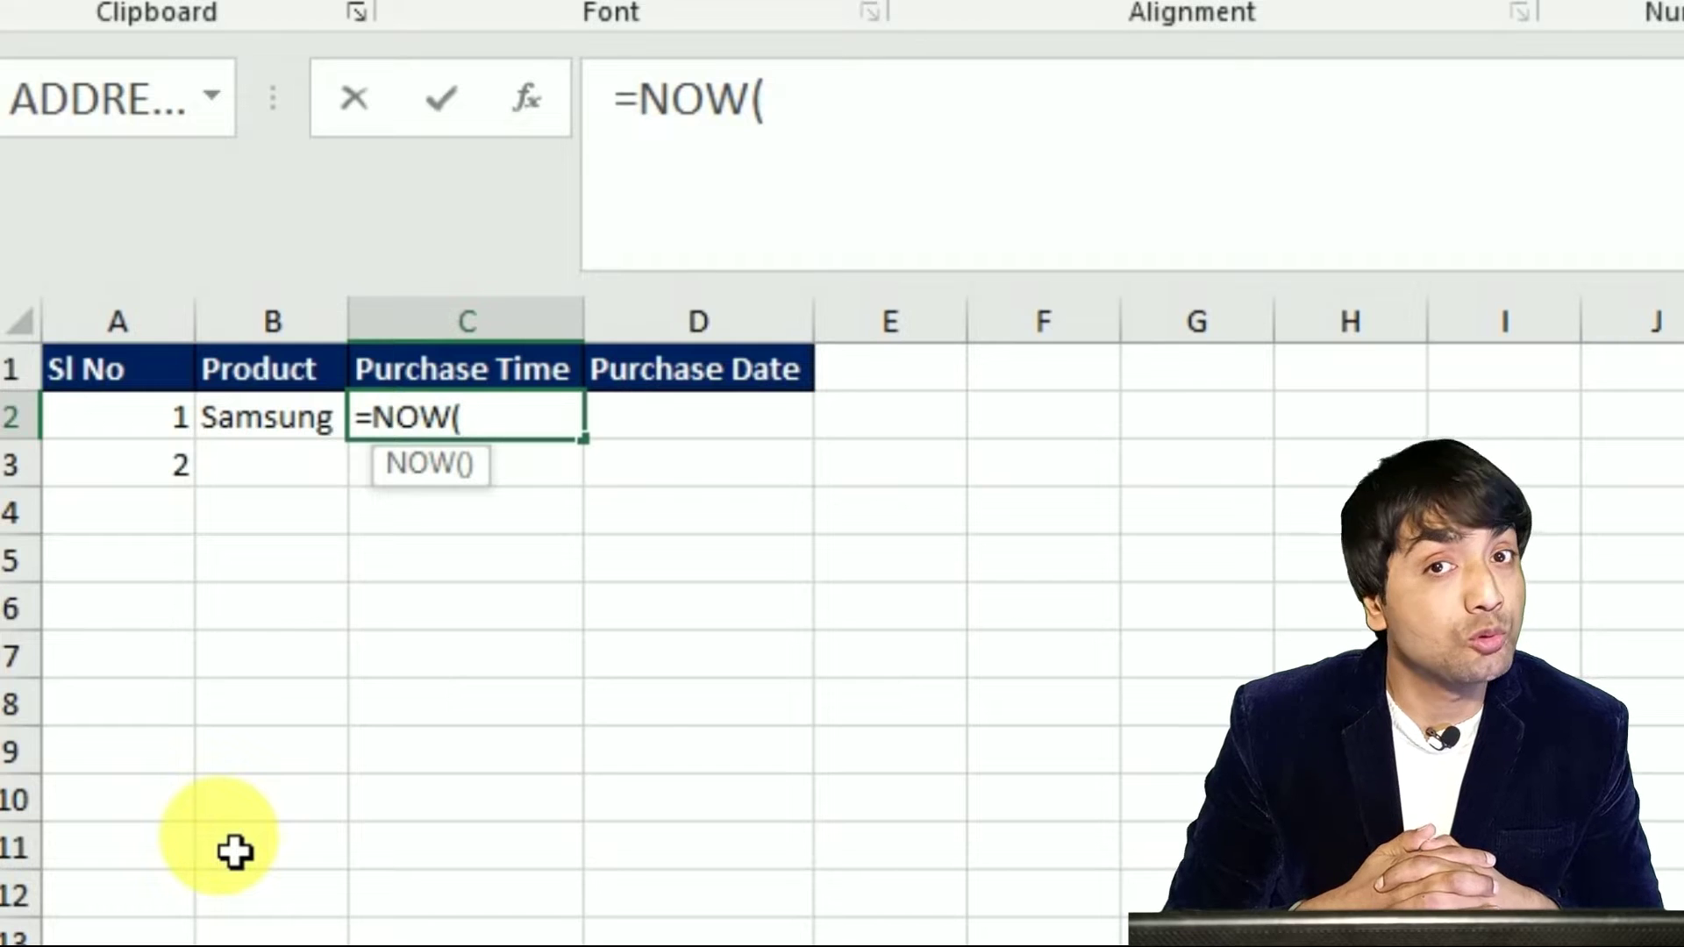
pyautogui.write(')')
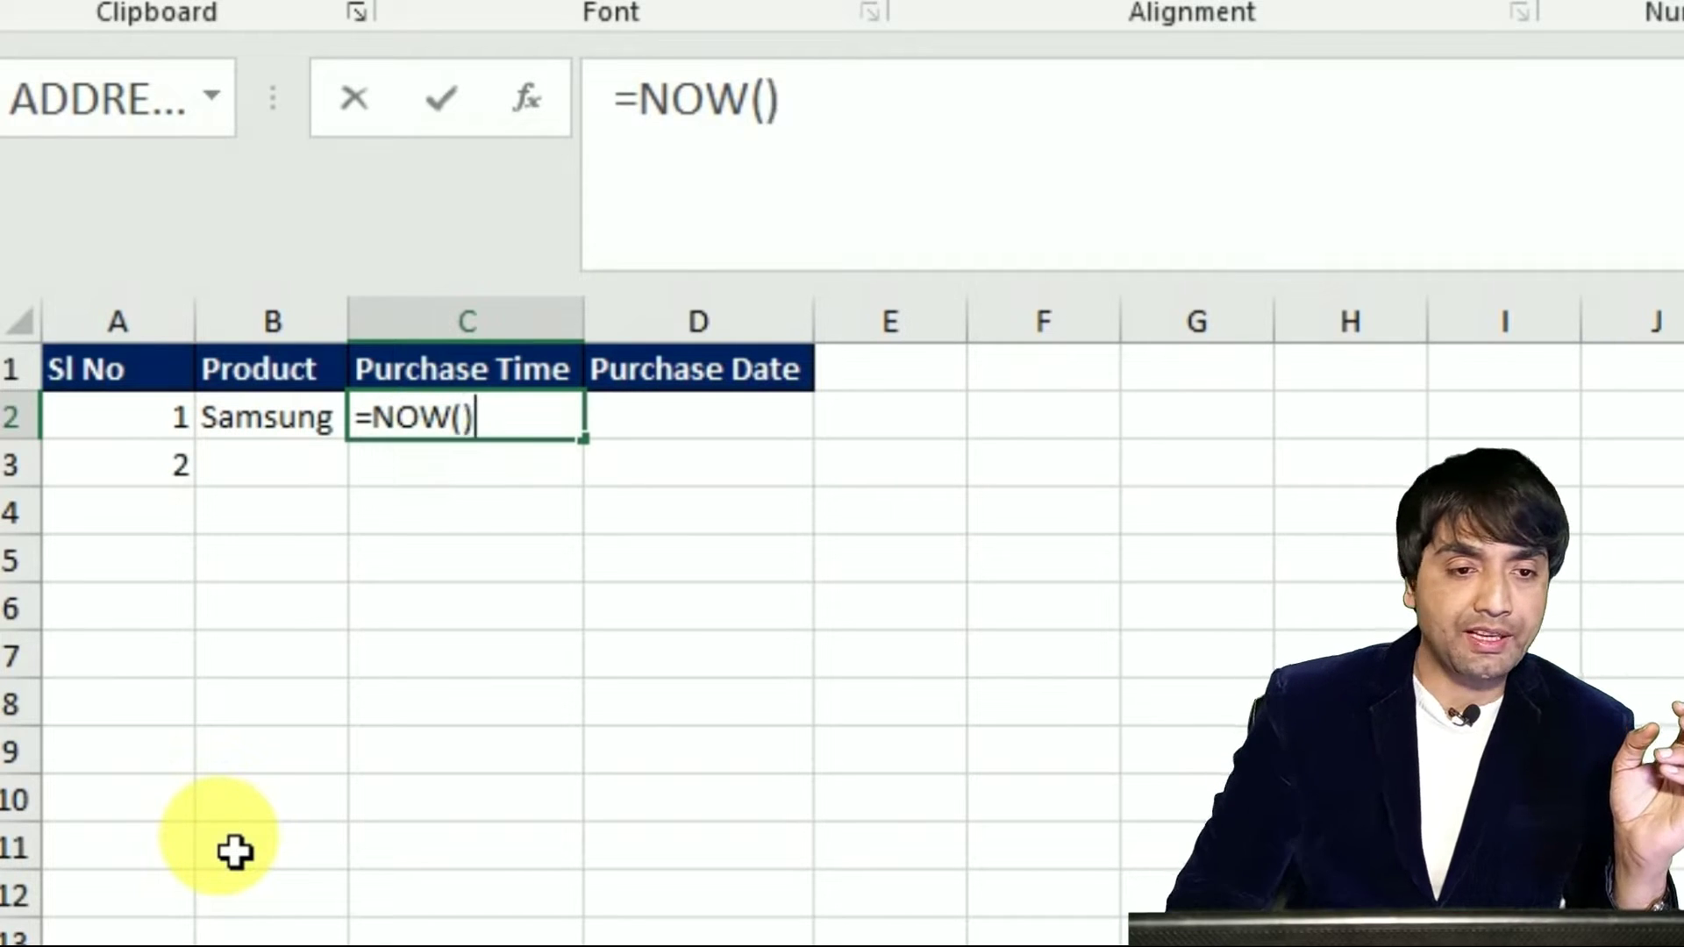
pyautogui.press('Return')
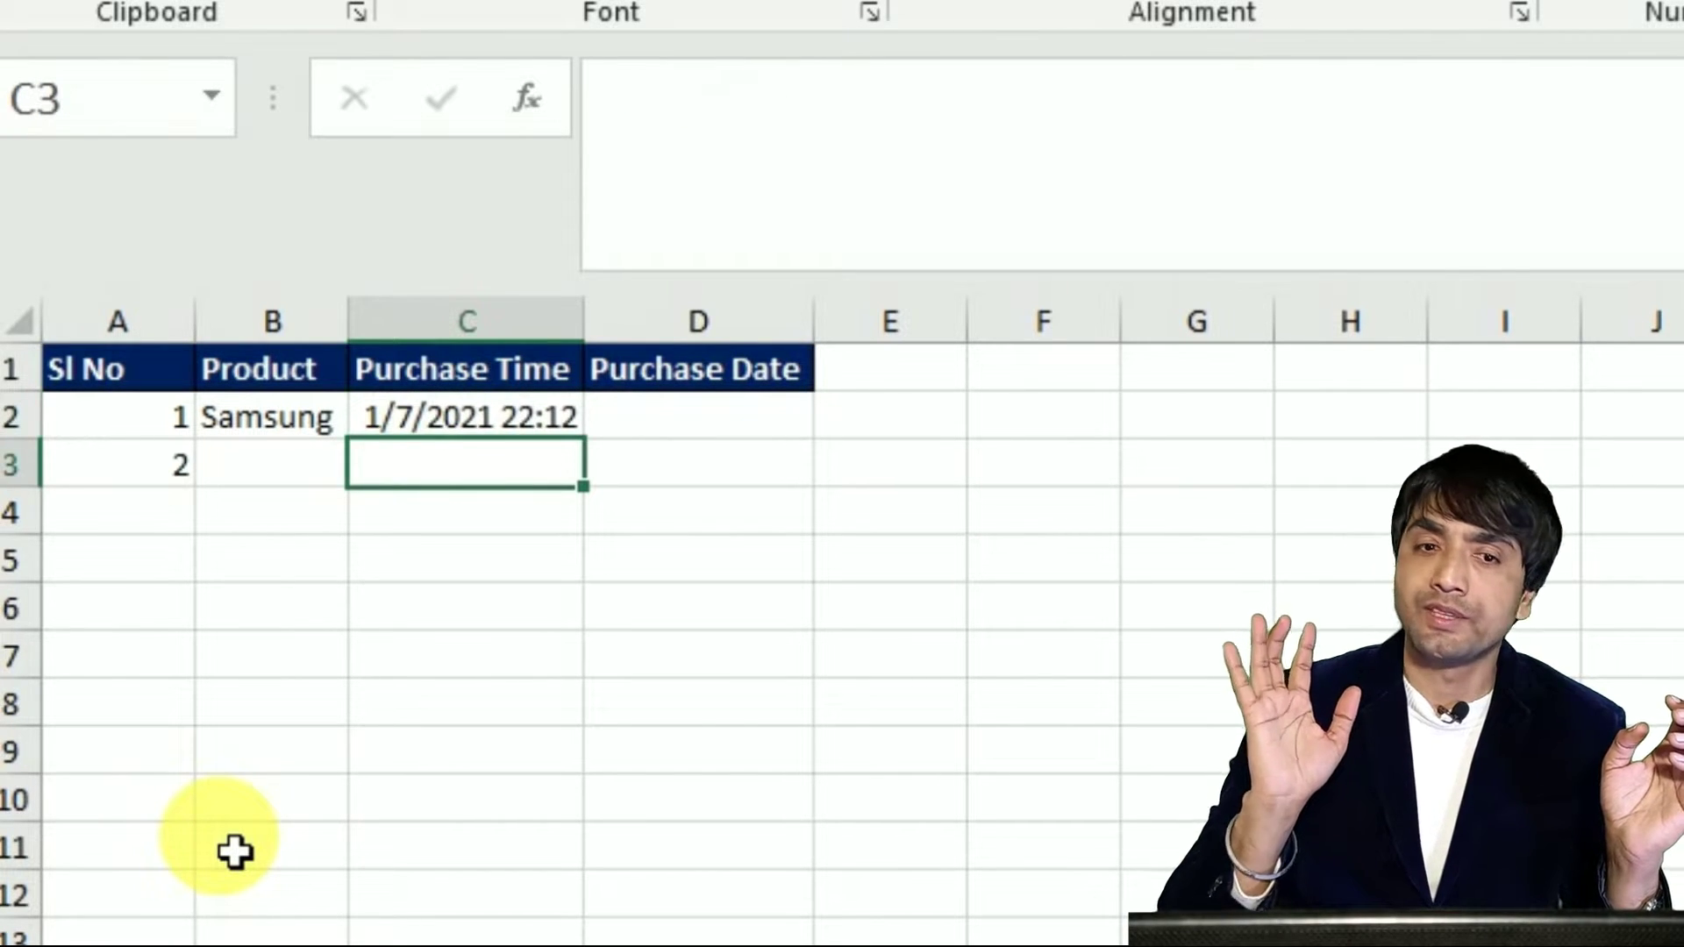
# Format the purchase time in C2 with the Time category's 1:30:55 PM type
pyautogui.click(432, 422)
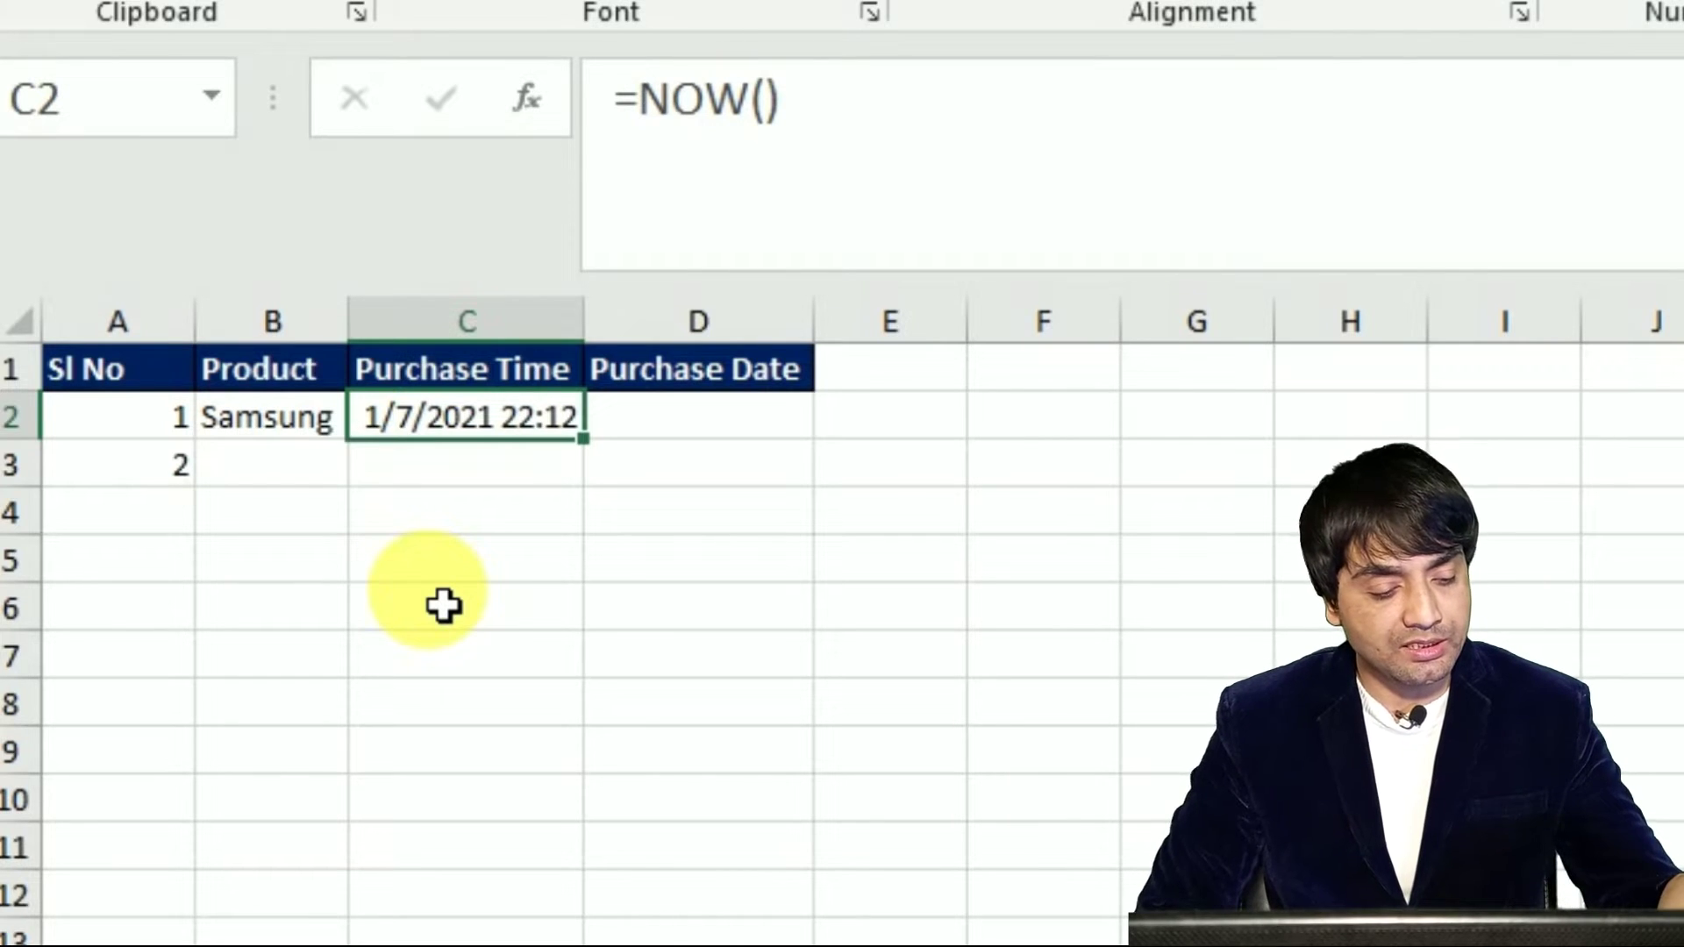
pyautogui.hotkey('ctrl', '1')
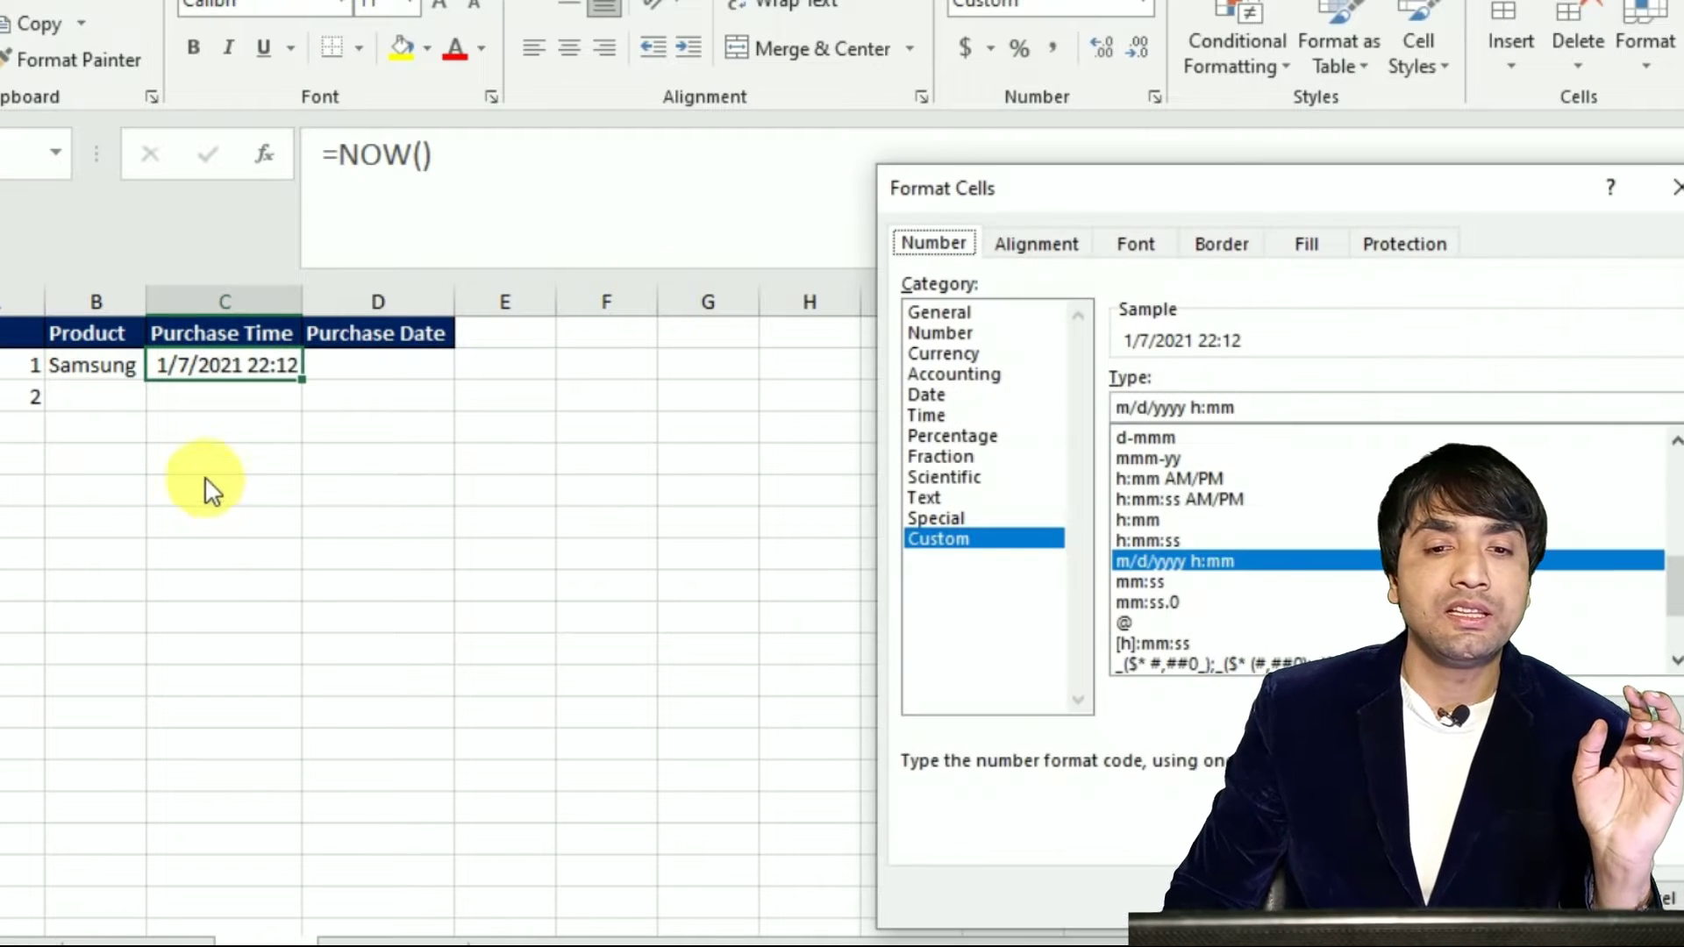
pyautogui.click(937, 417)
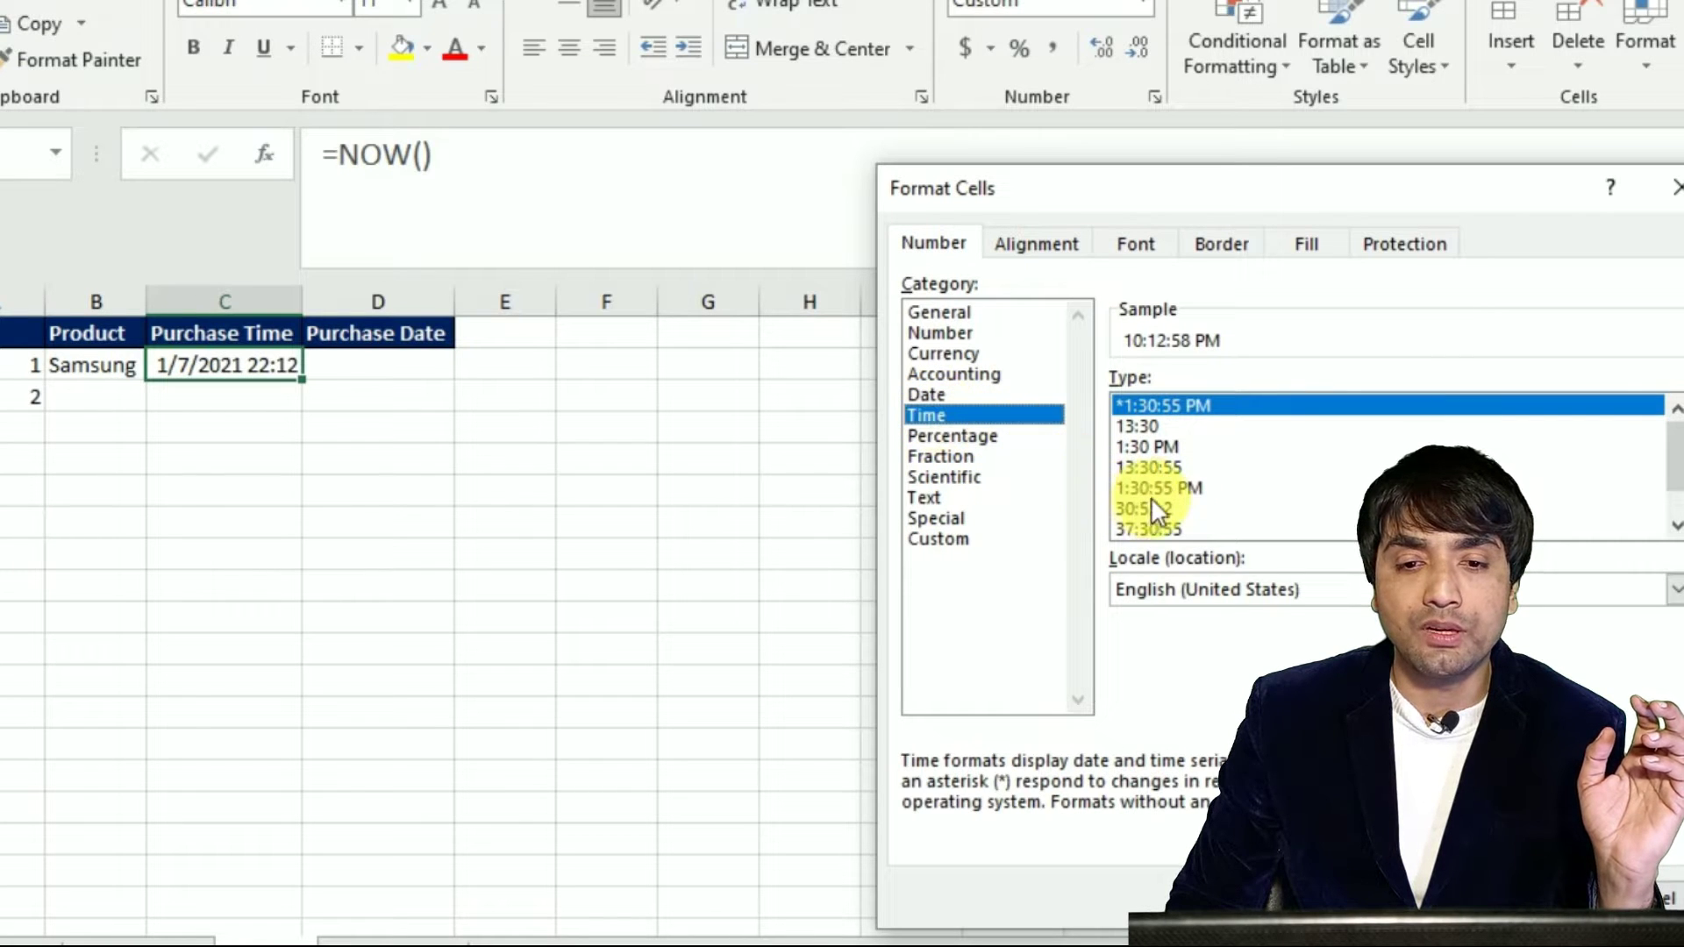
pyautogui.click(1153, 489)
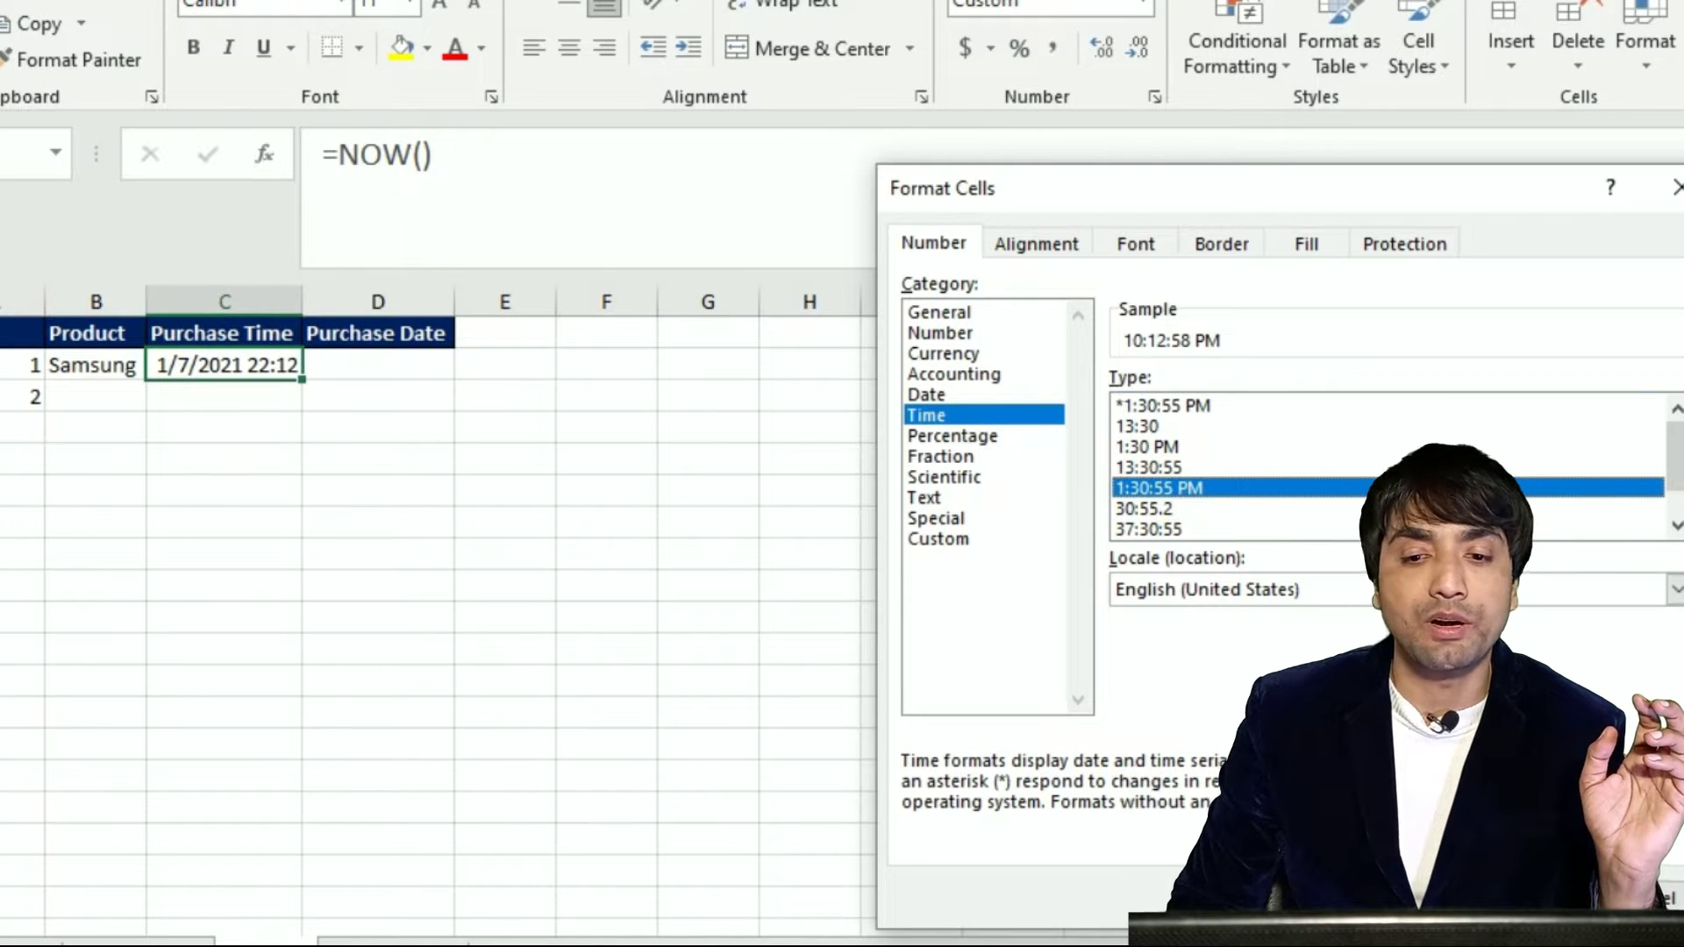
pyautogui.click(1525, 898)
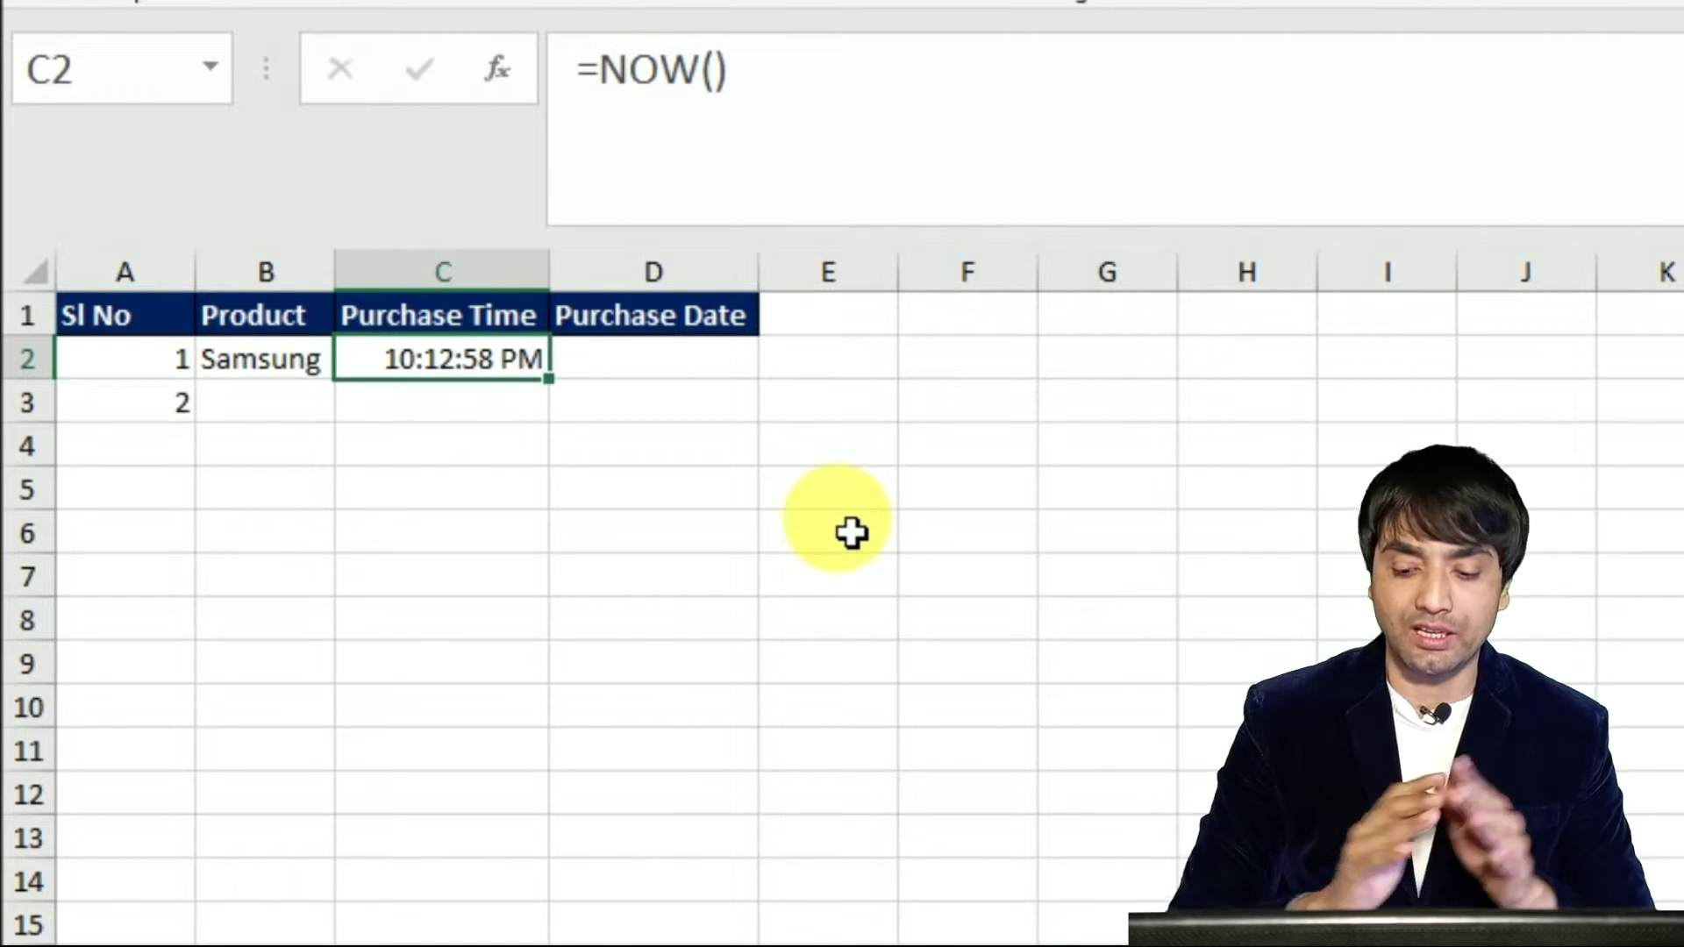
# Recalculate the worksheet several times to check whether the purchase time in C2 stays fixed
pyautogui.press('Right')
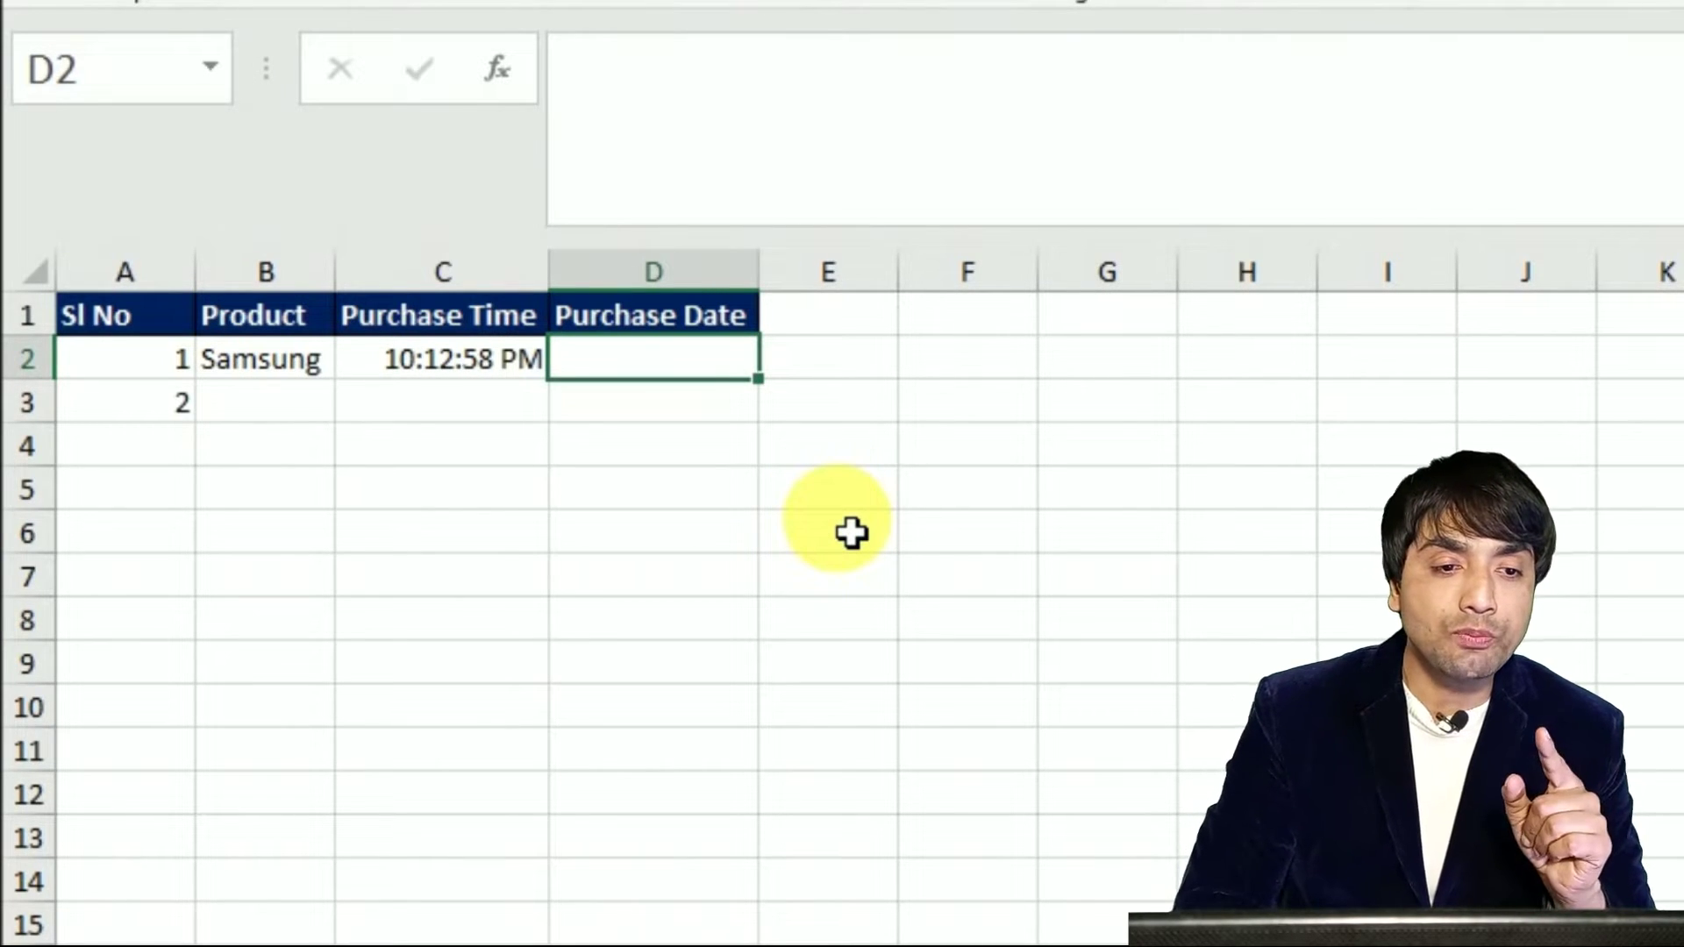
pyautogui.press('F9')
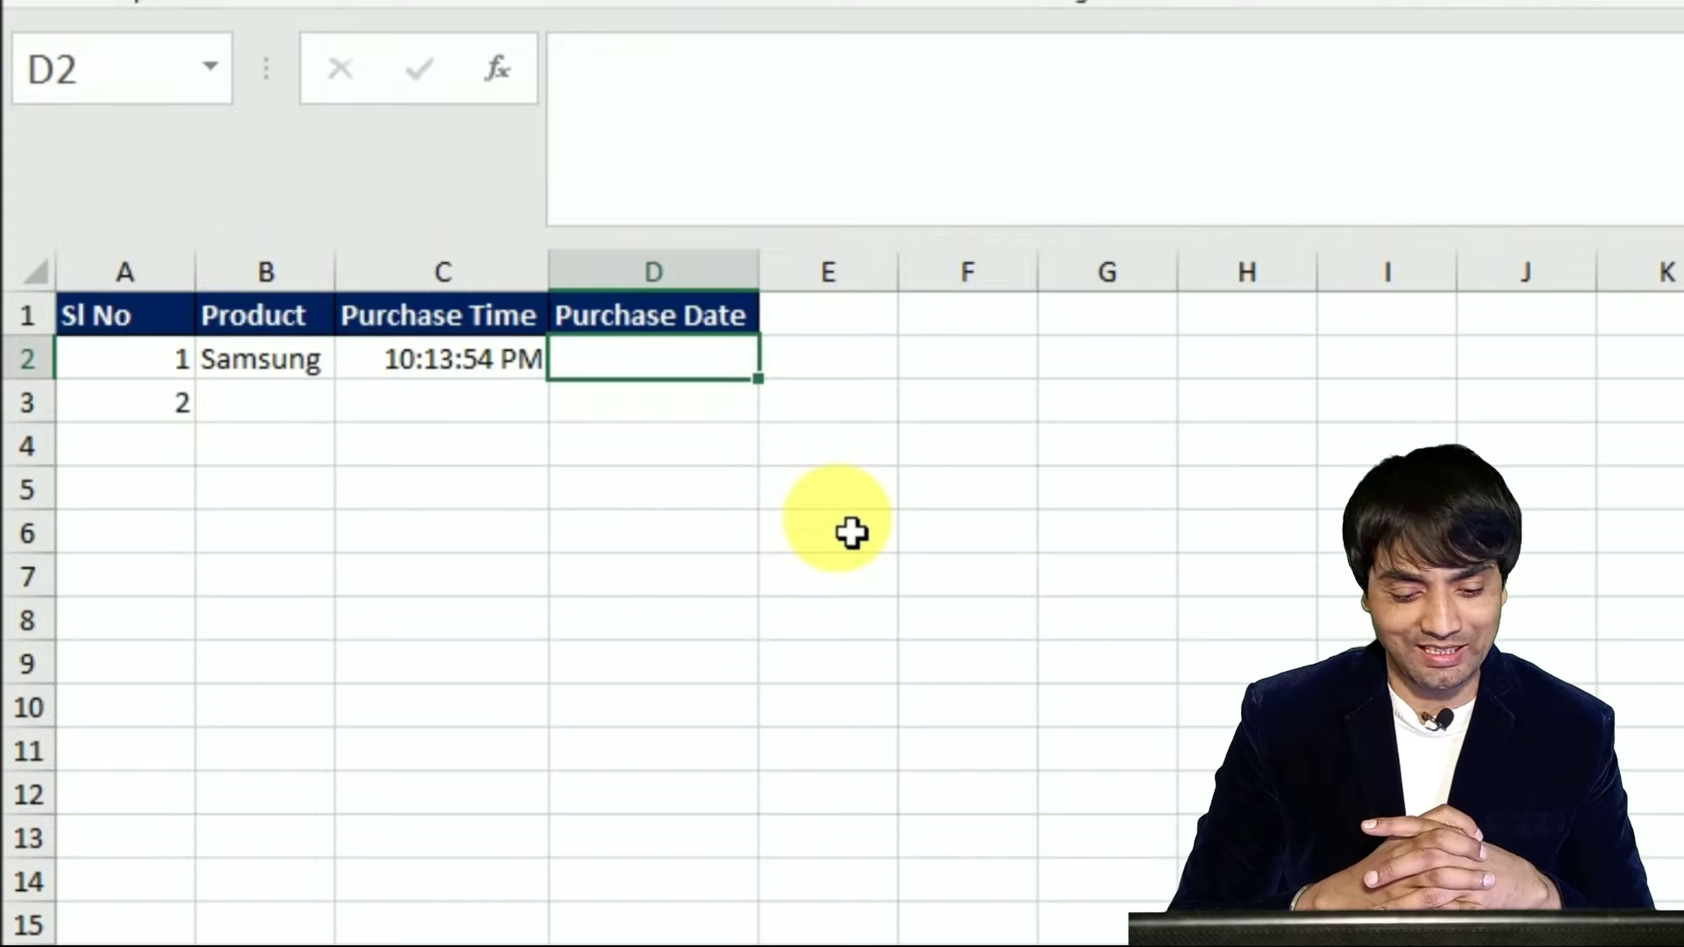
pyautogui.press('F9')
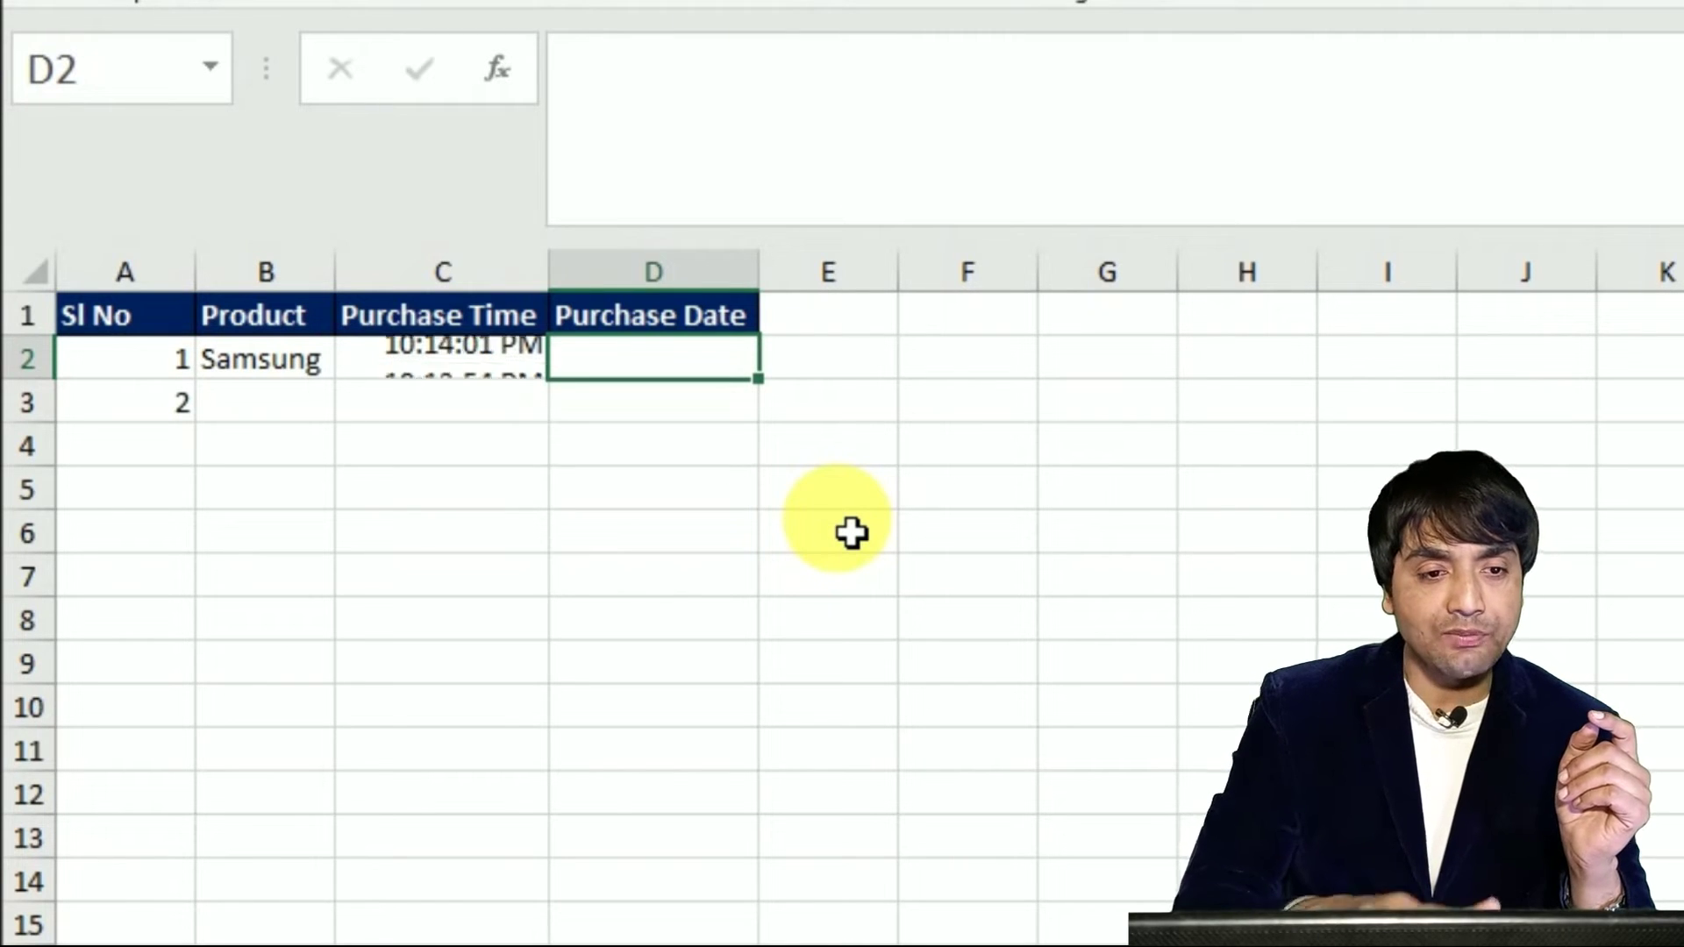
pyautogui.press('F9')
pyautogui.press('F9')
pyautogui.press('F9')
pyautogui.press('F9')
pyautogui.press('F9')
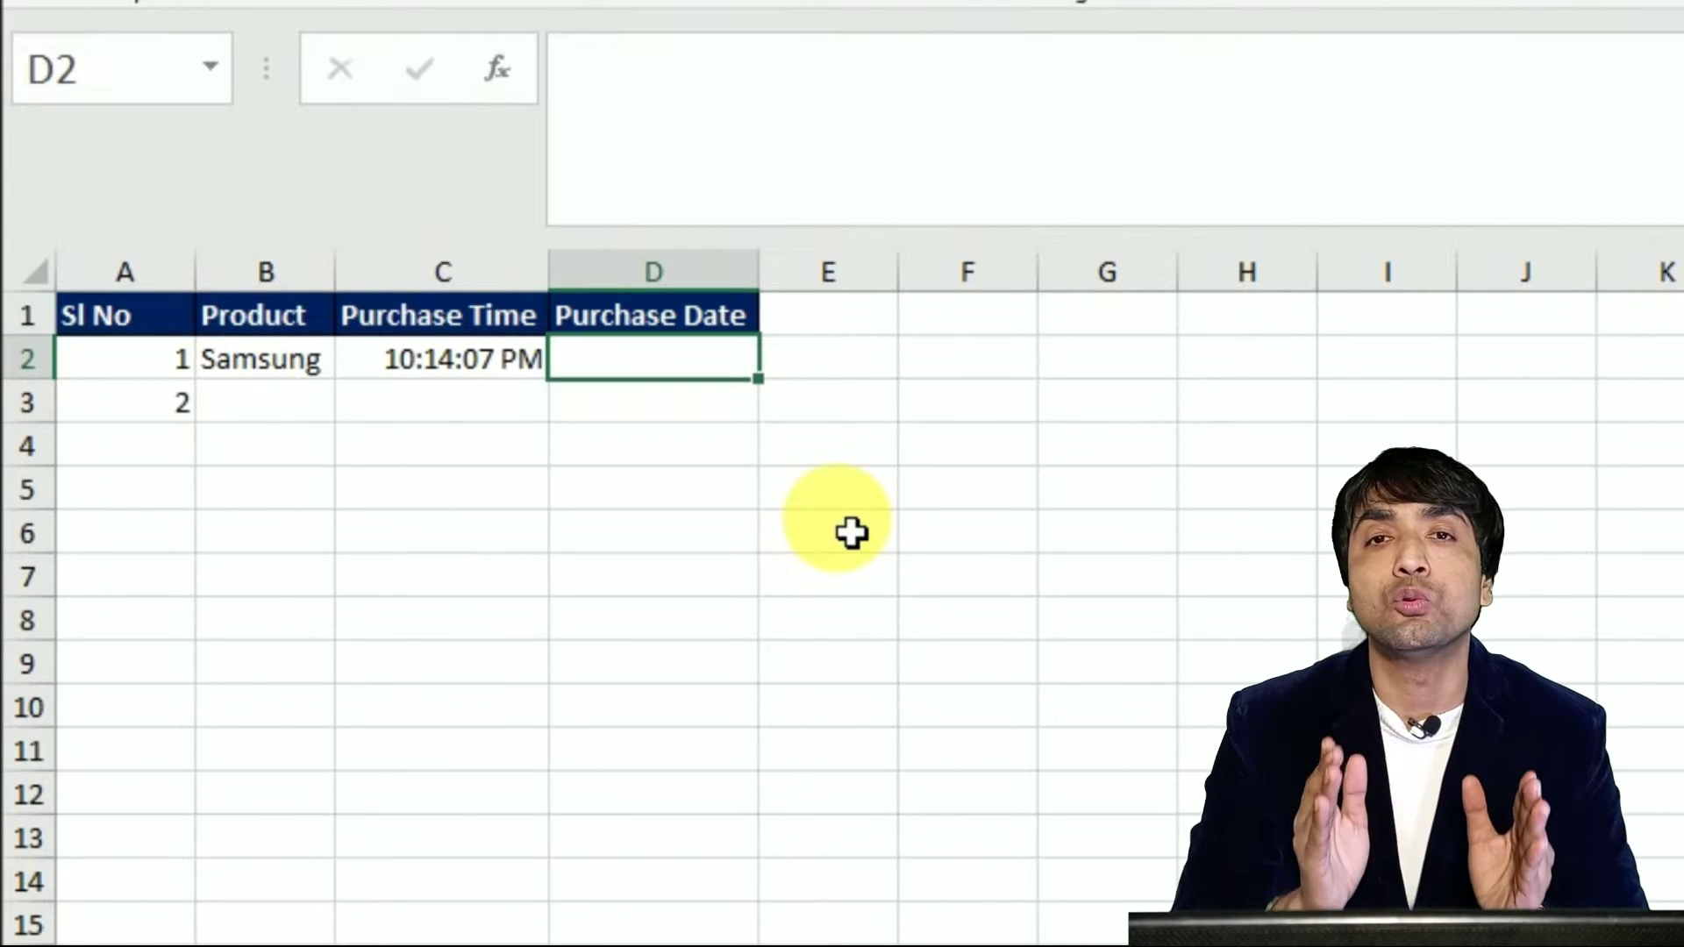
# Undo the NOW formula in C2 and start an IF formula there with the test B2<>""
pyautogui.hotkey('ctrl', 'z')
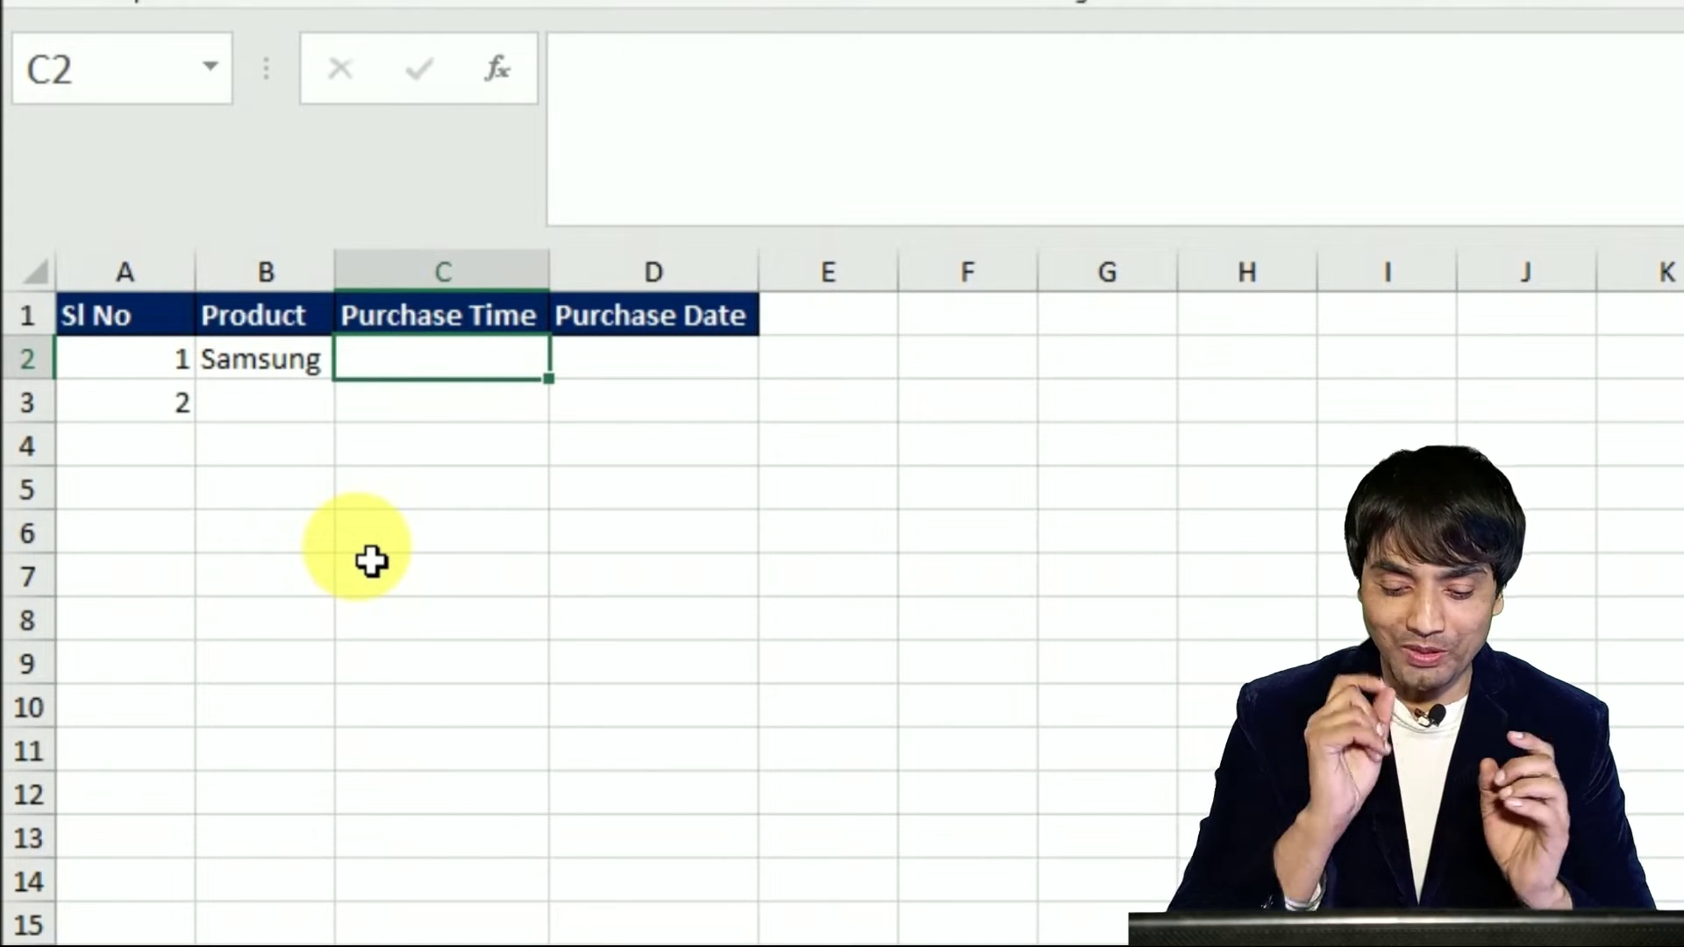
pyautogui.write('=i')
pyautogui.press('Tab')
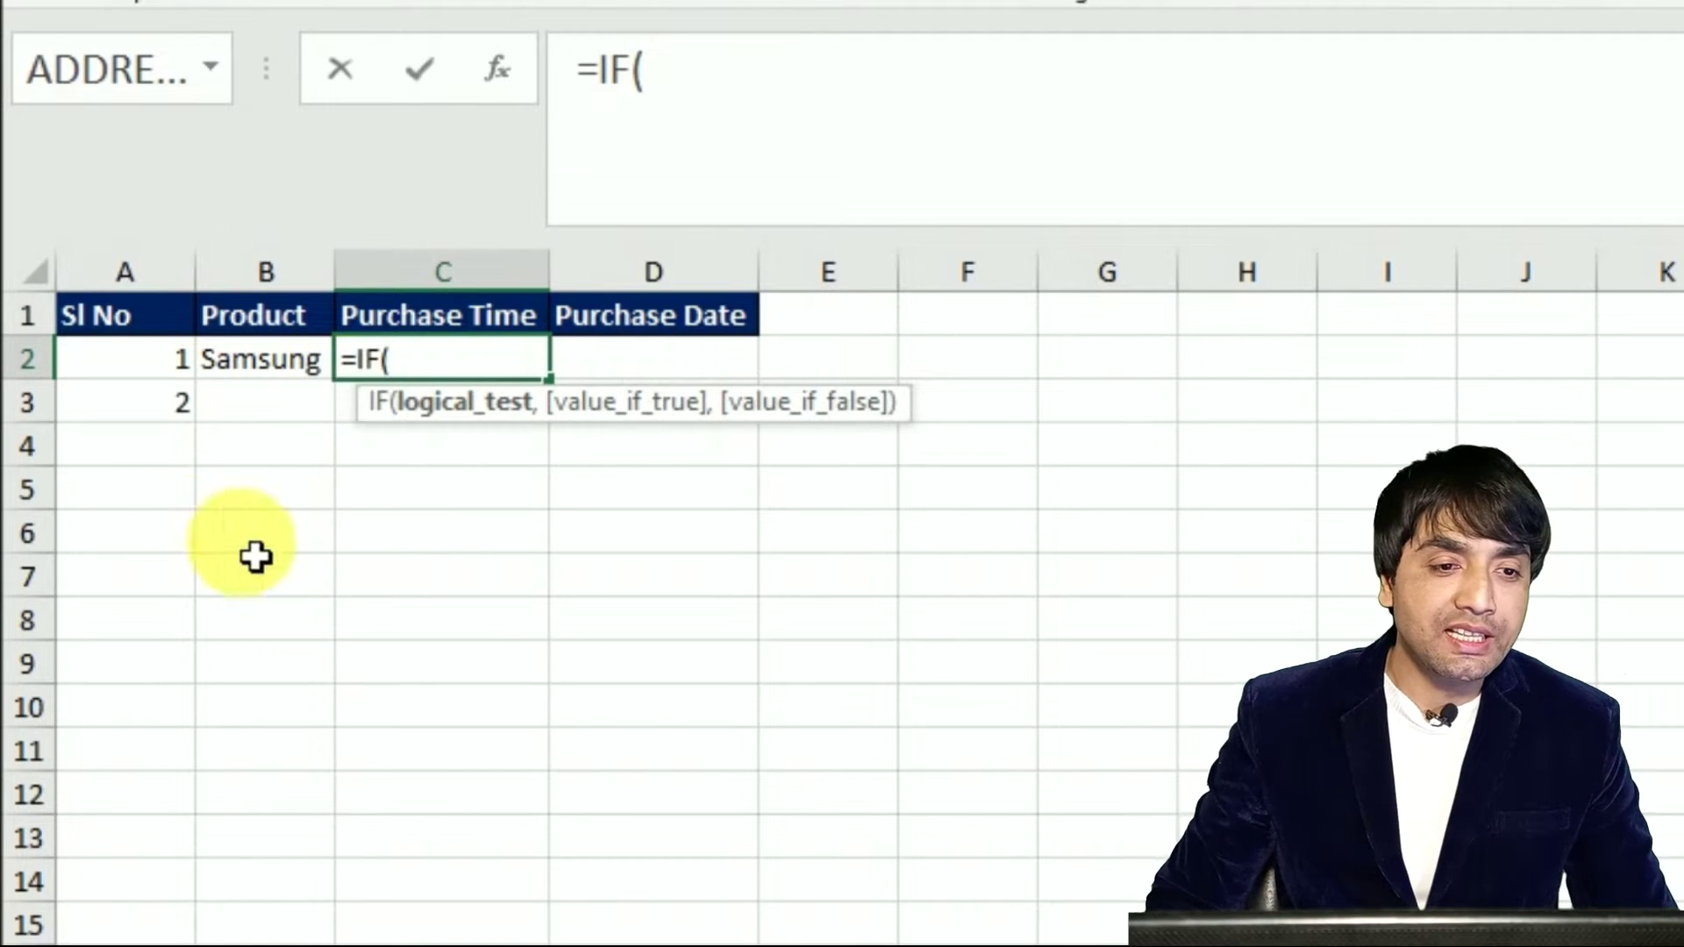
pyautogui.click(292, 372)
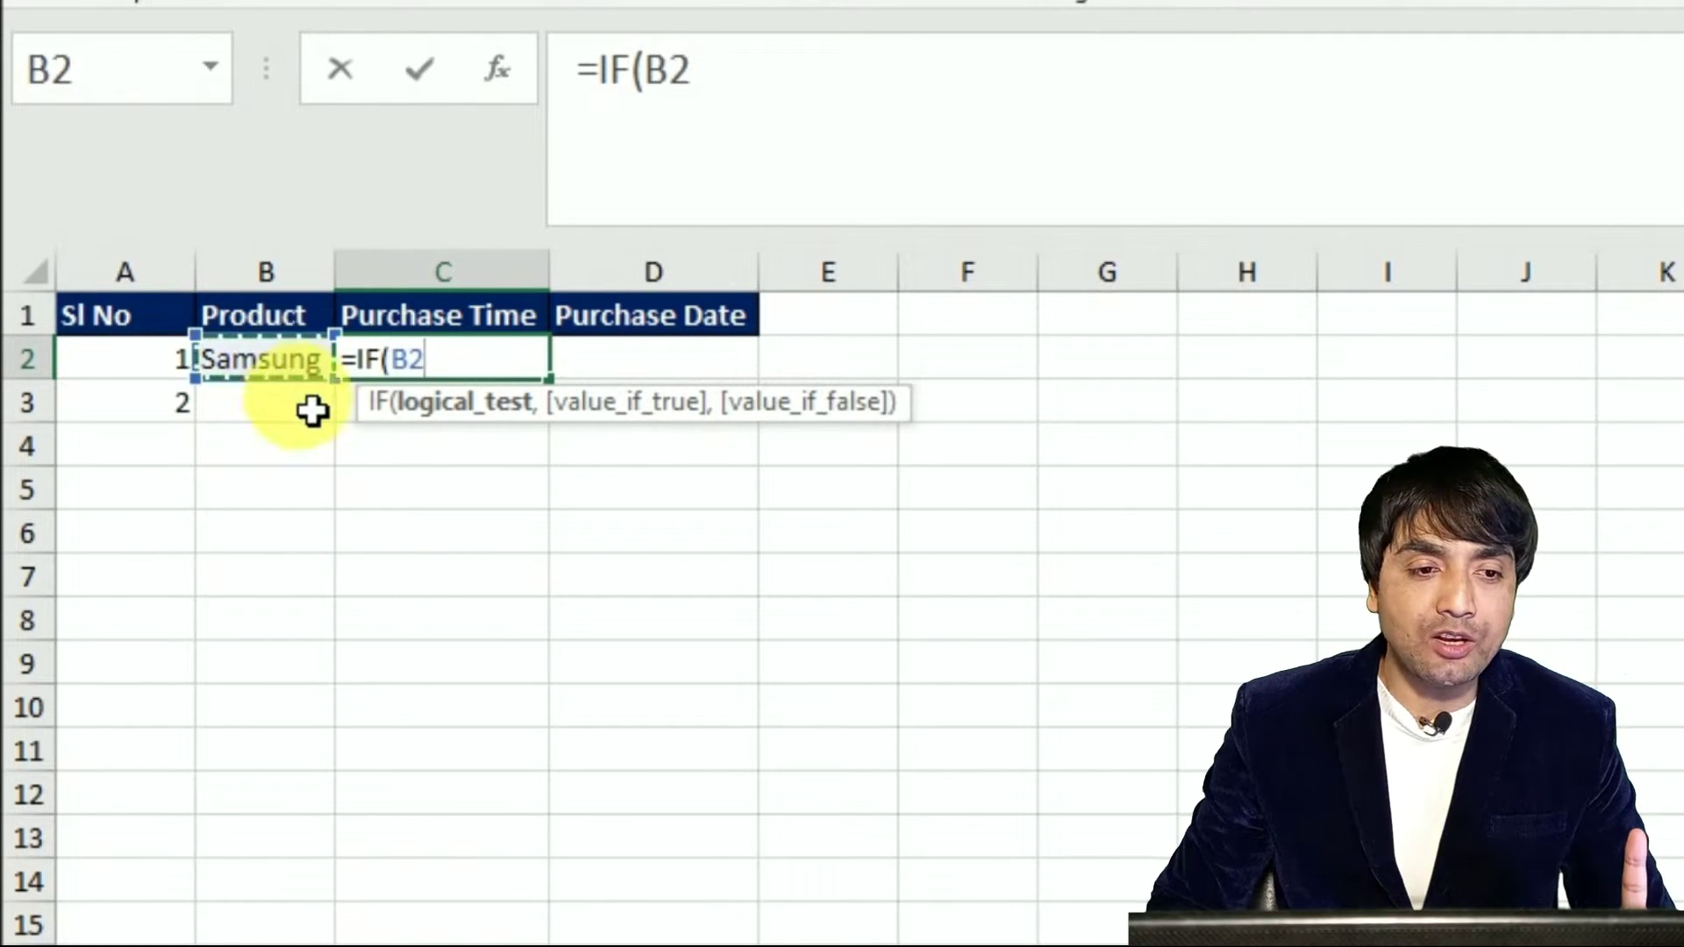
pyautogui.write('<>""')
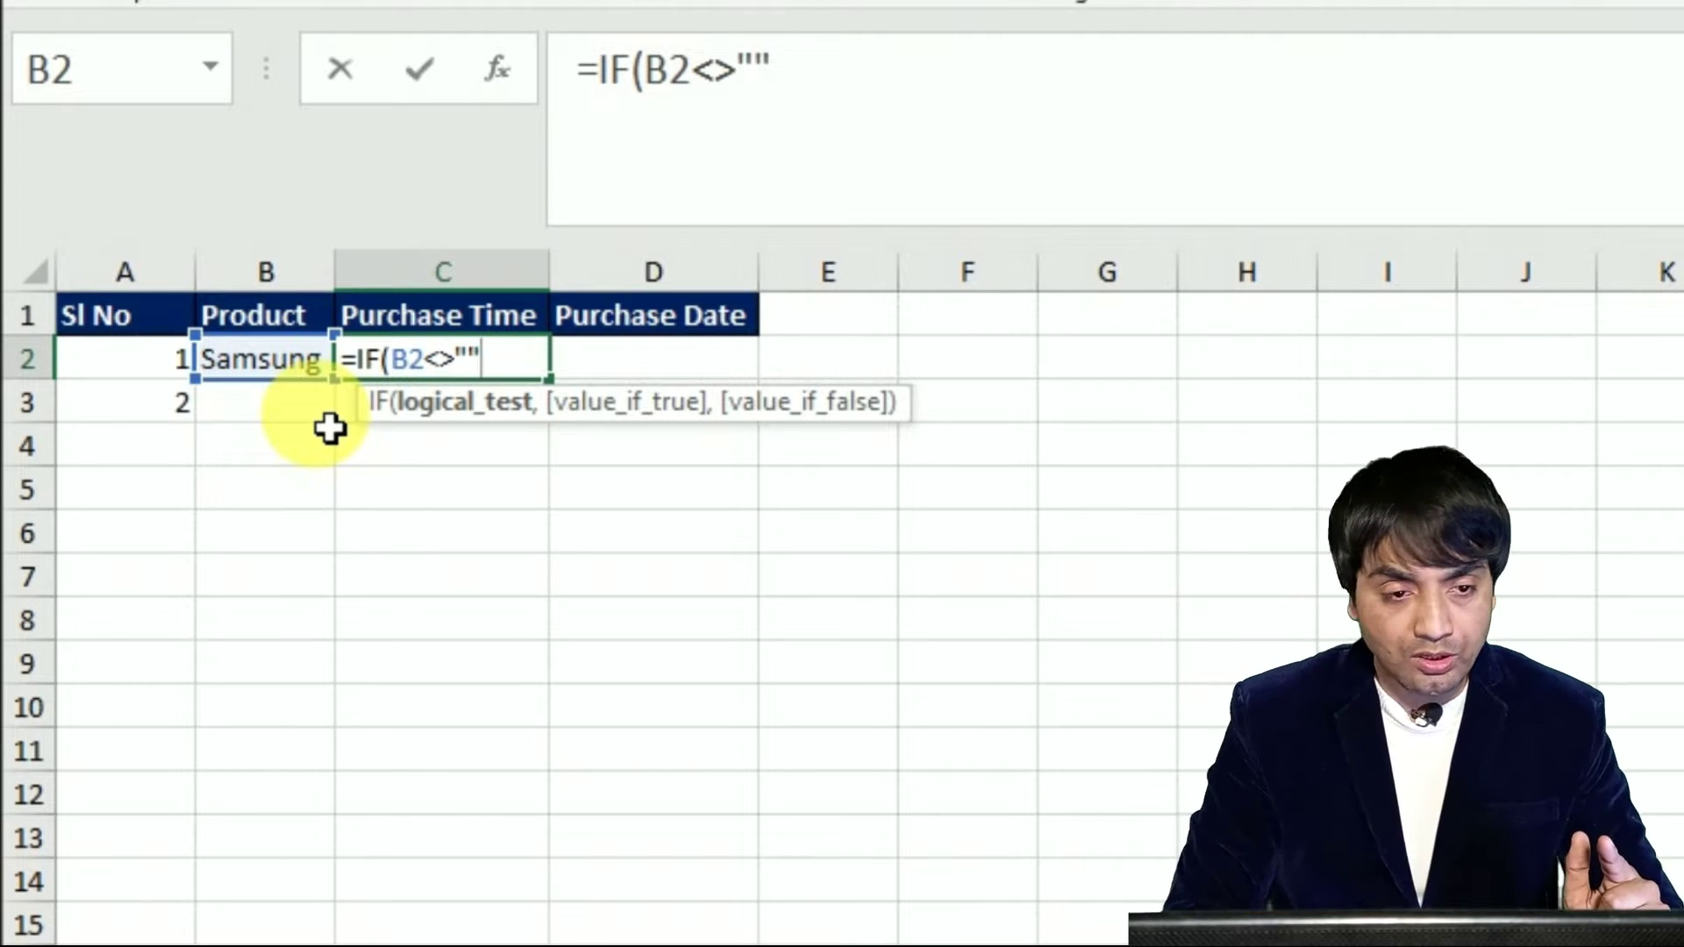
pyautogui.write(',')
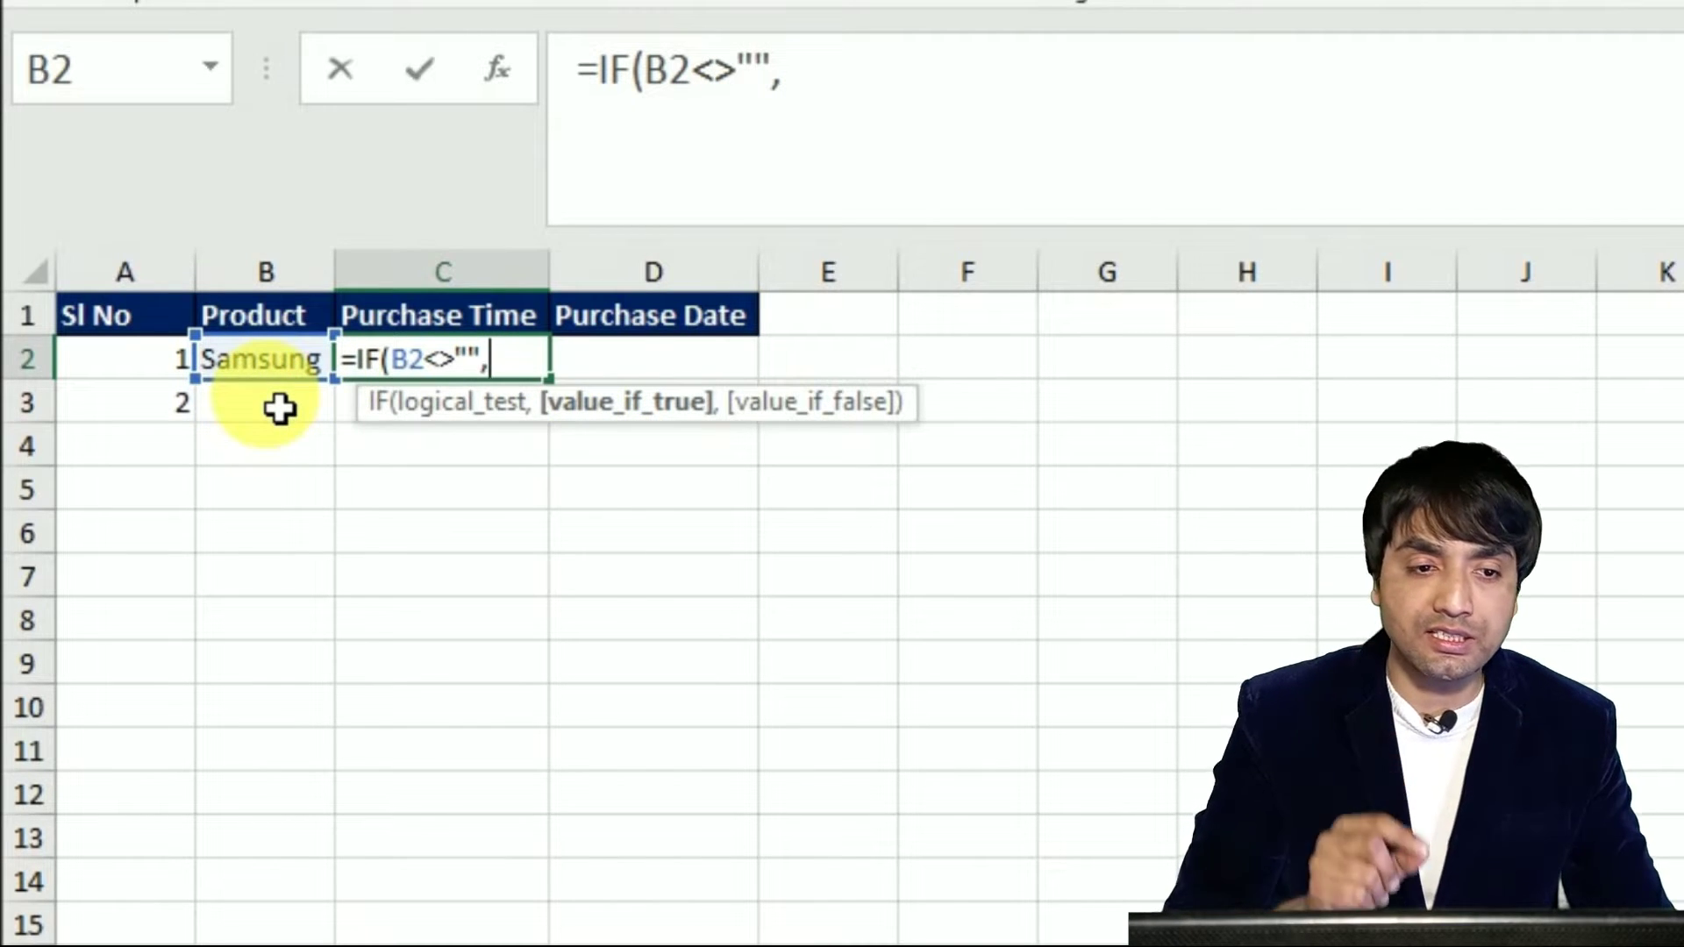
# Nest a second IF referring to C2 as the value if true, and keep the unfinished formula in C2 as text
pyautogui.write('if')
pyautogui.press('Tab')
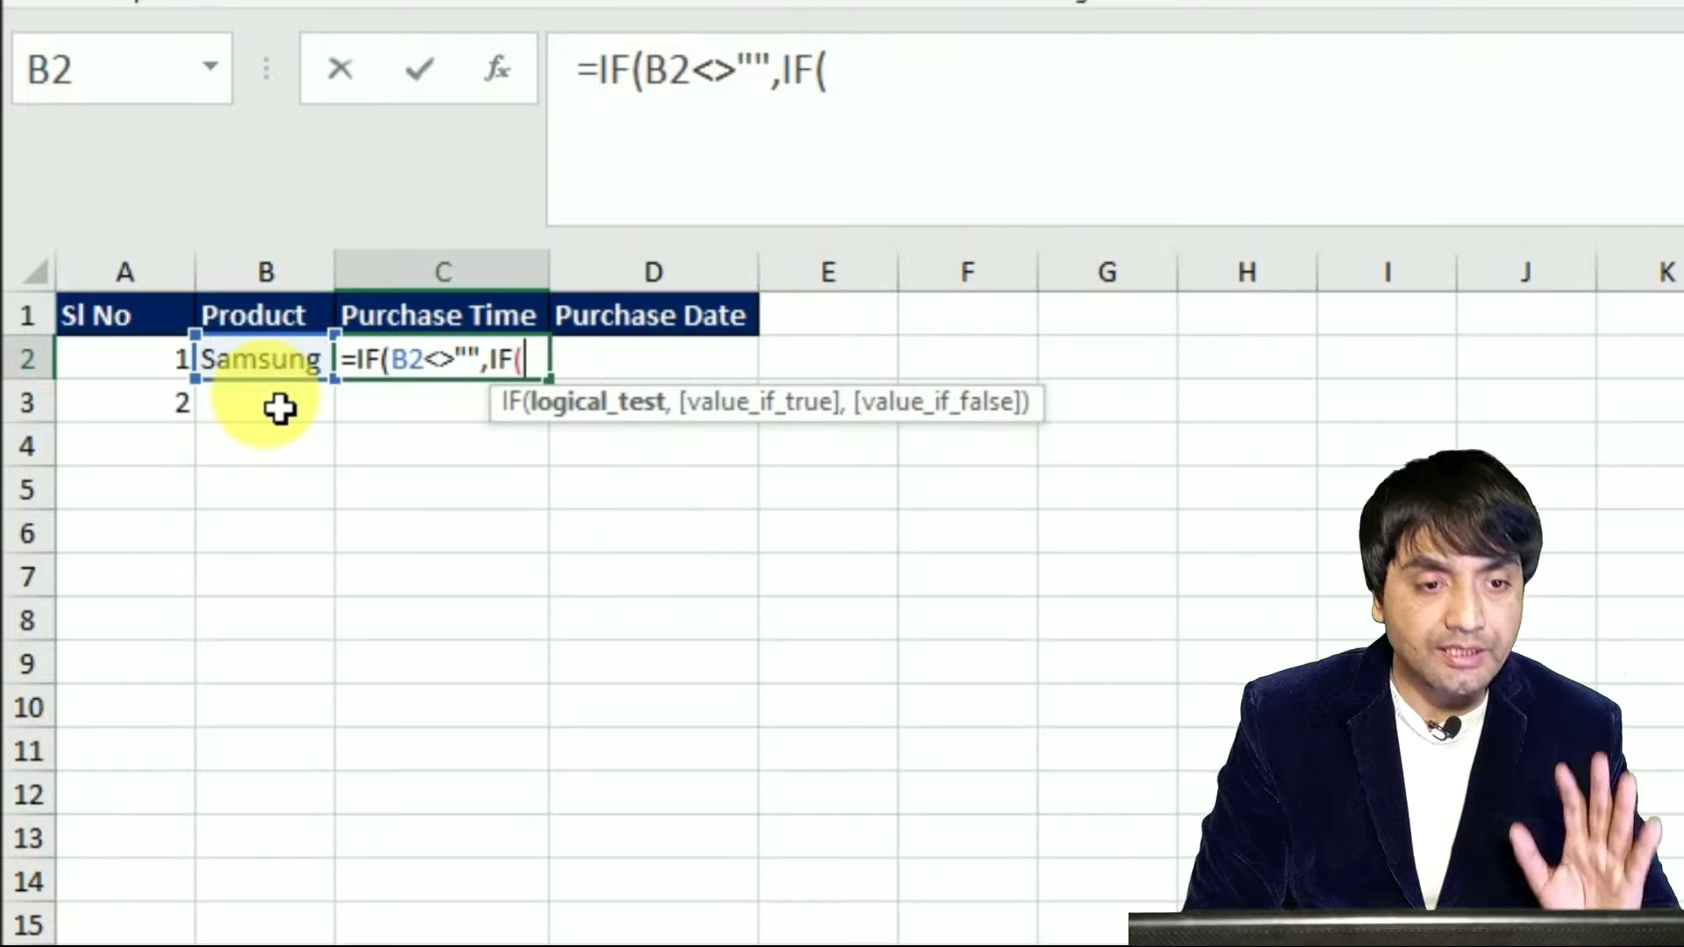
pyautogui.click(430, 410)
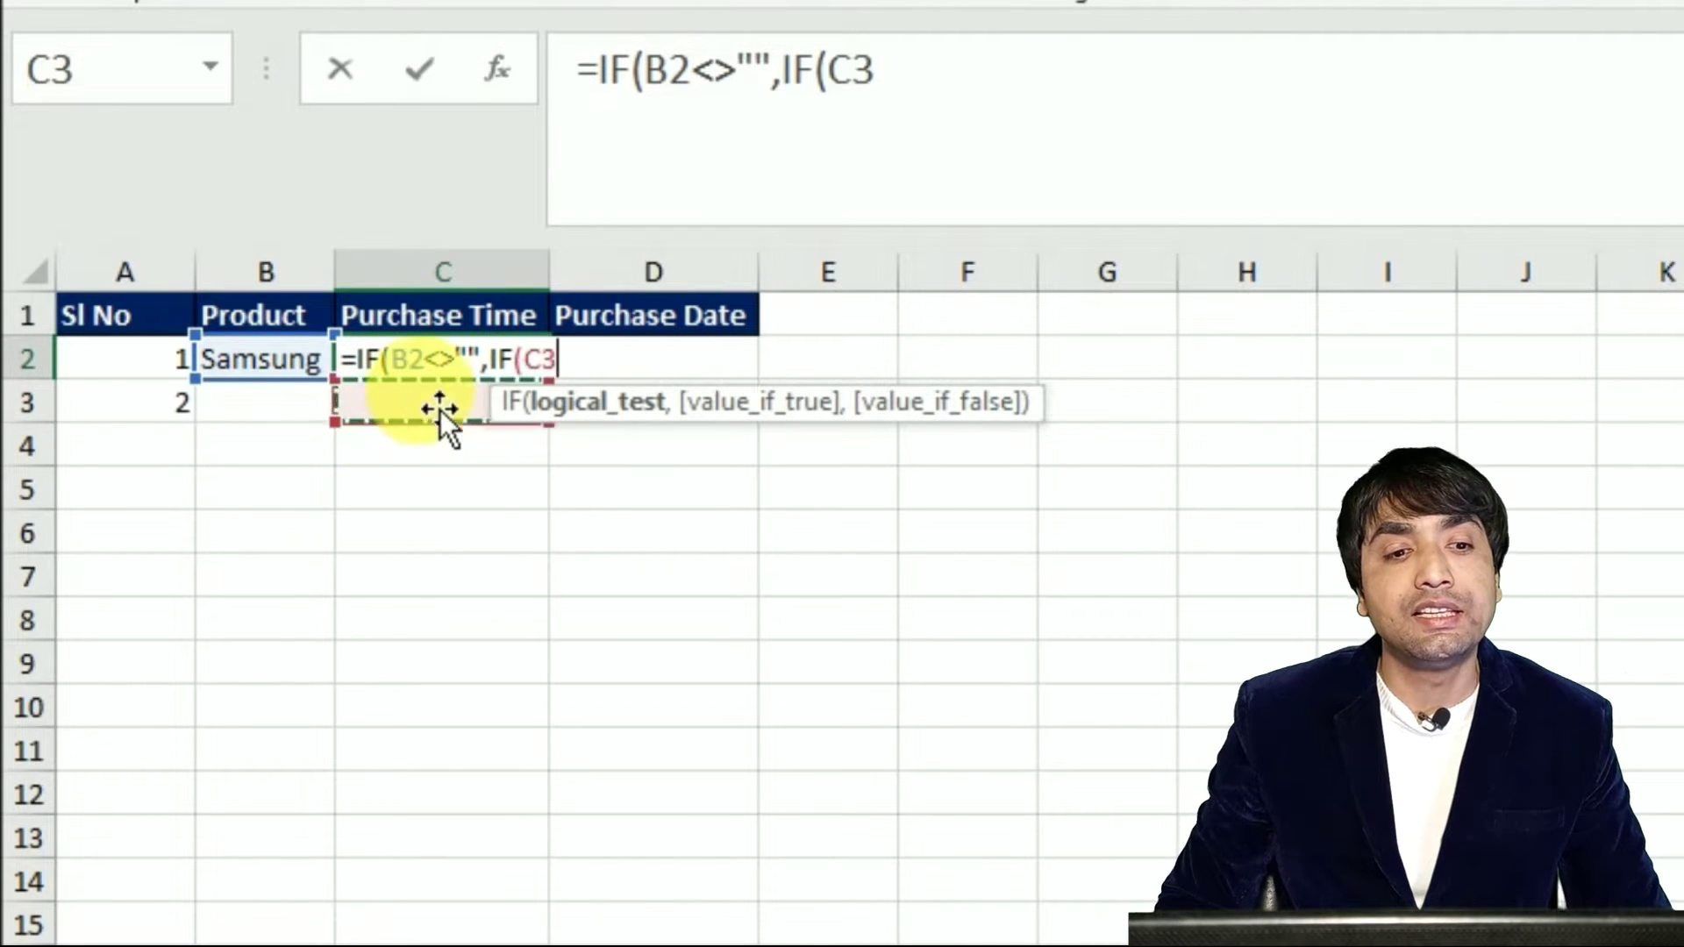
pyautogui.press('Up')
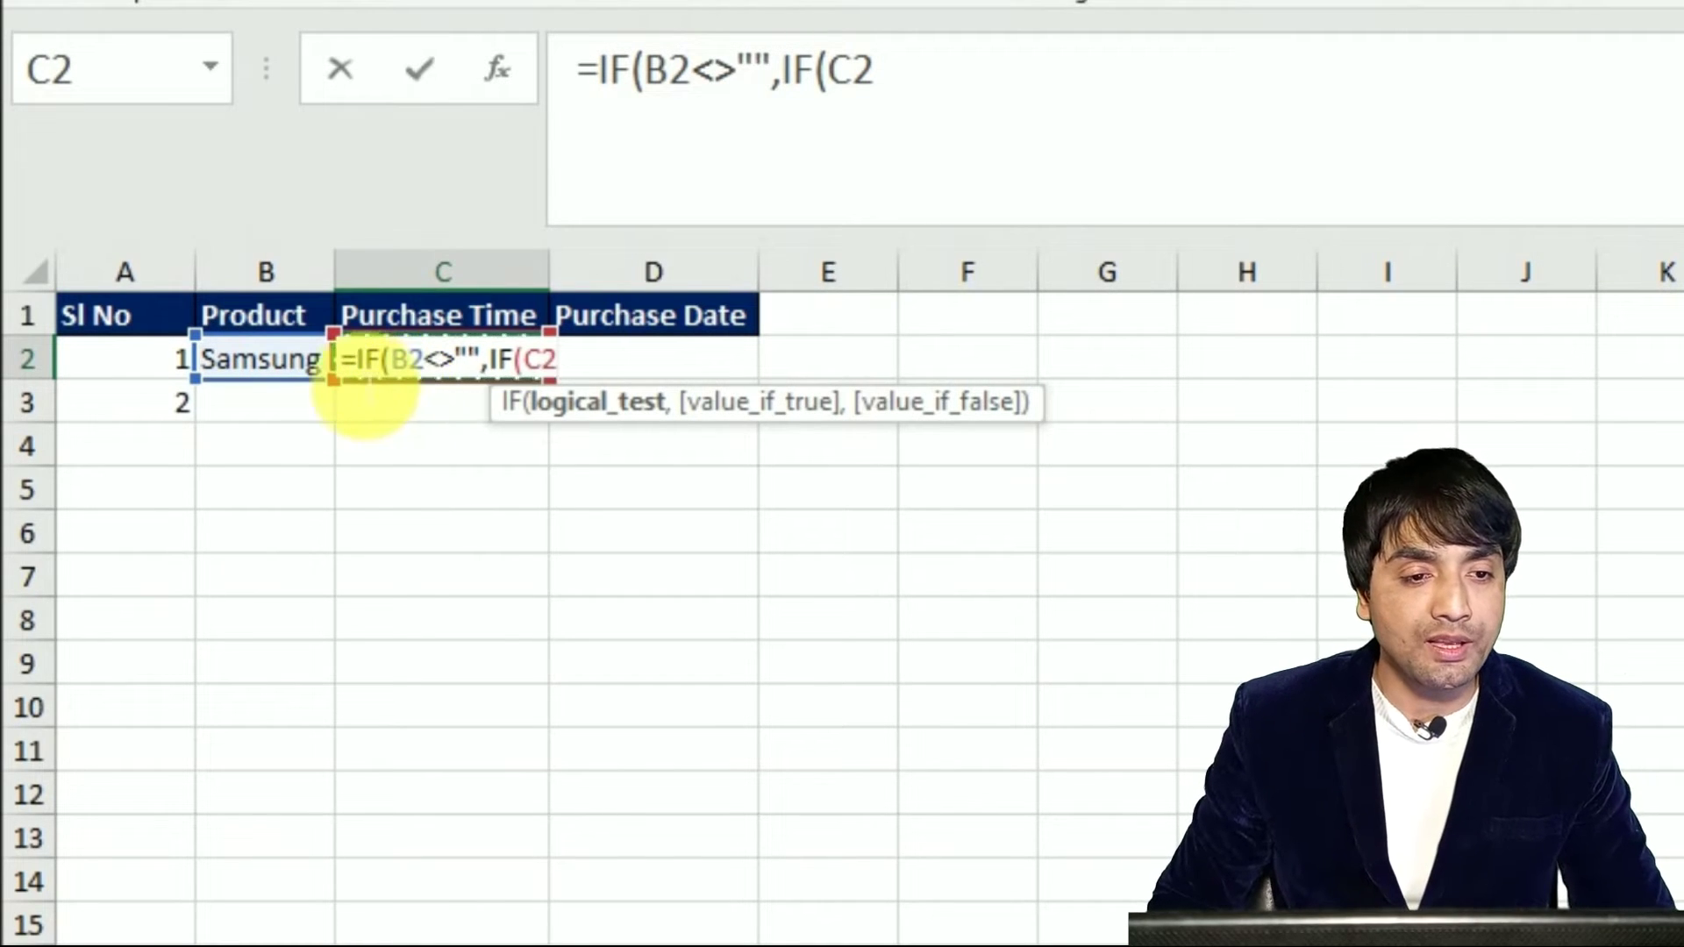
pyautogui.click(344, 360)
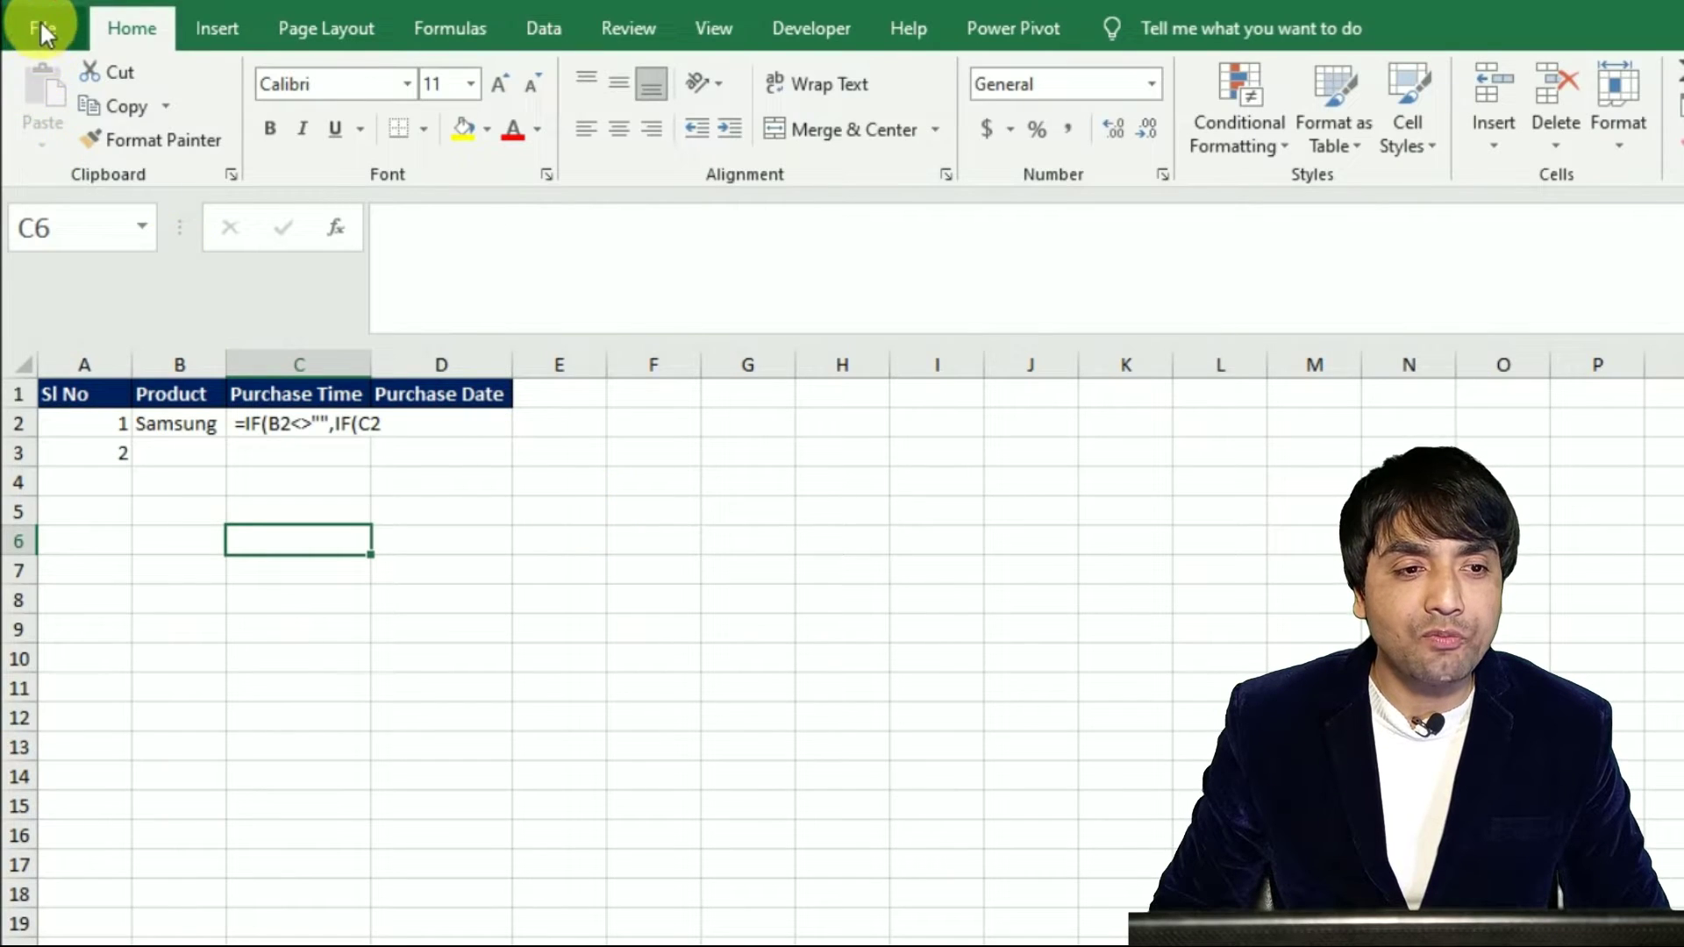
# Enable iterative calculation in the Excel formula options, with 100 maximum iterations and 0.001 maximum change
pyautogui.click(39, 19)
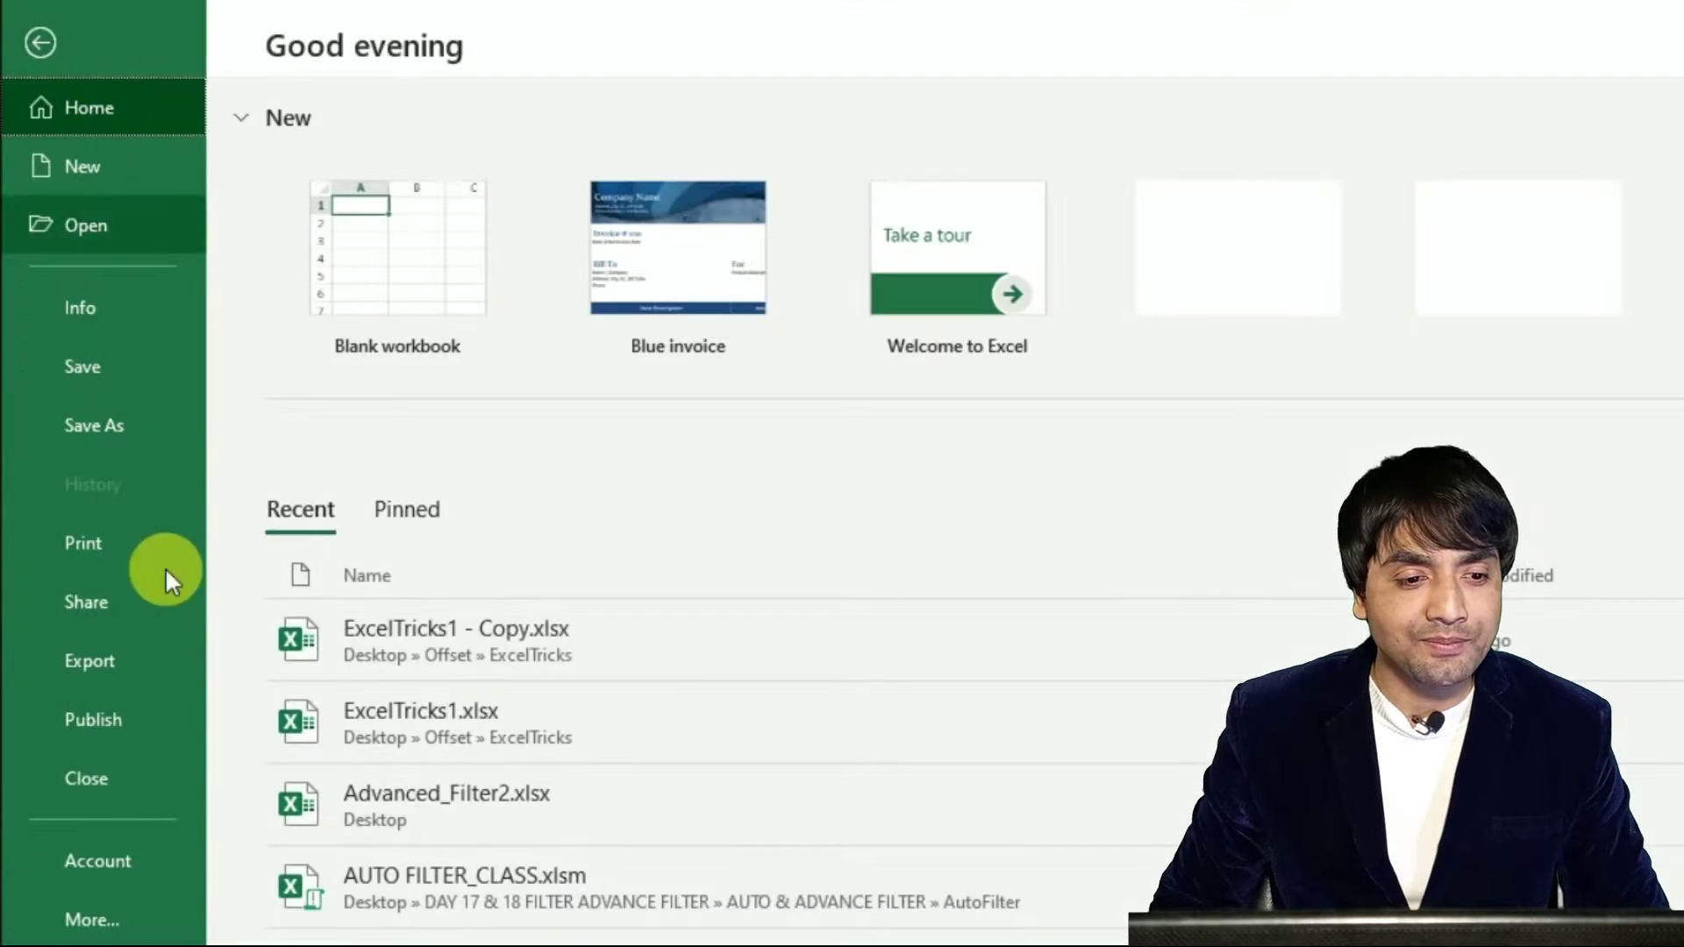
pyautogui.click(112, 914)
pyautogui.click(298, 946)
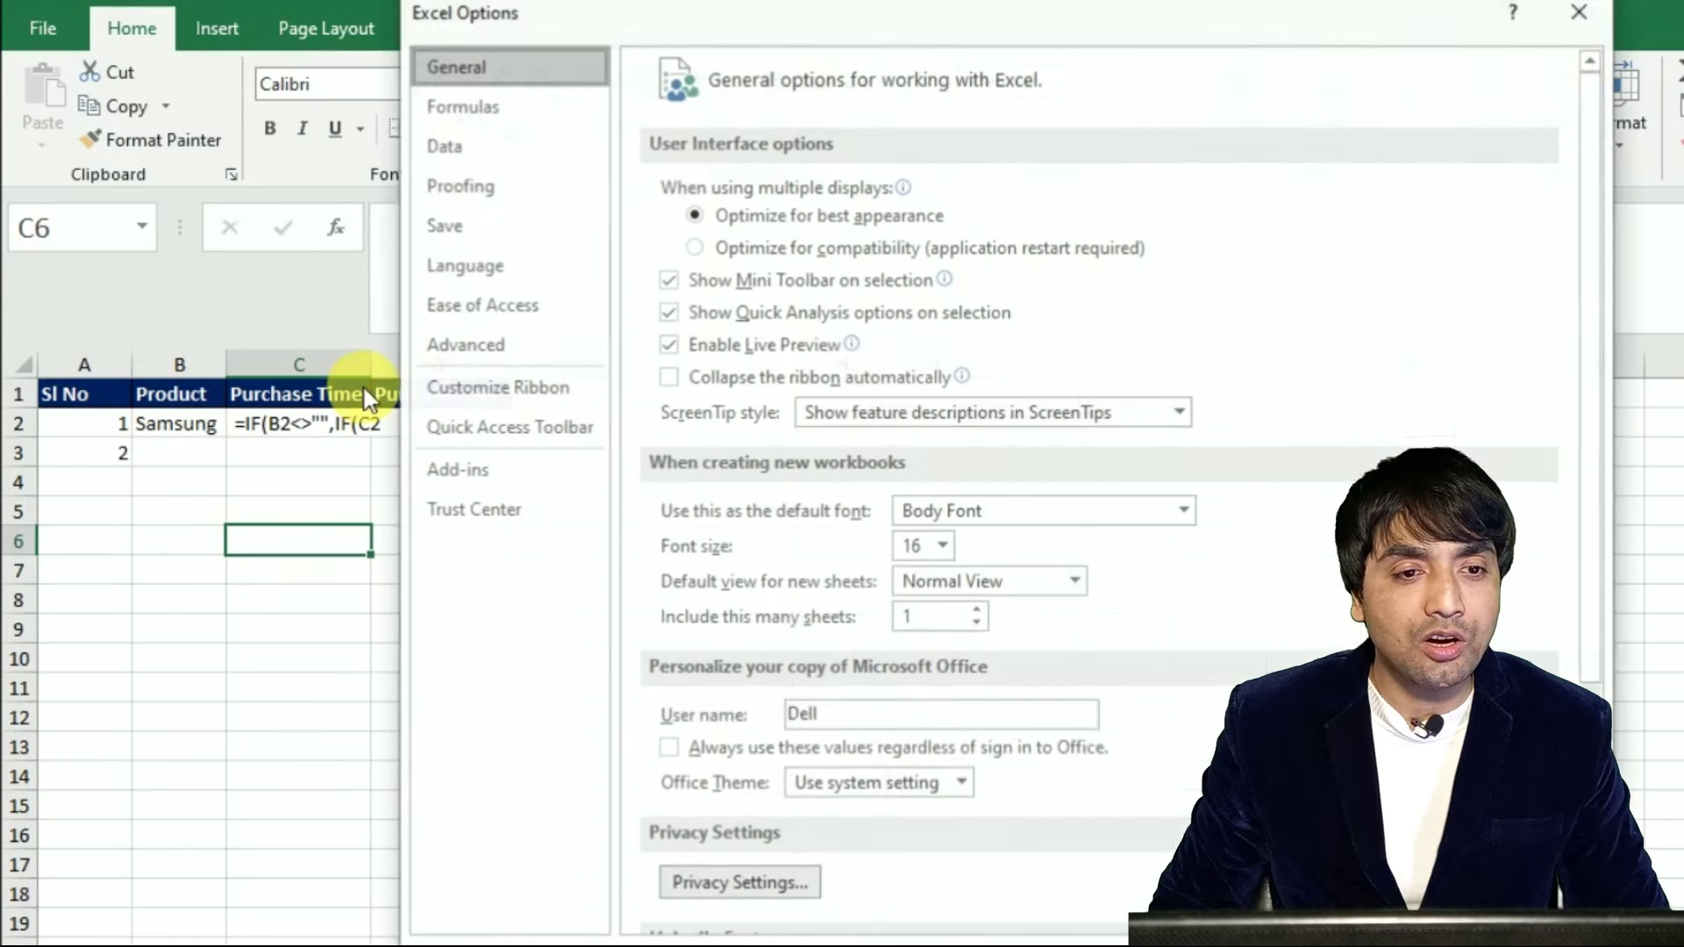
pyautogui.click(479, 107)
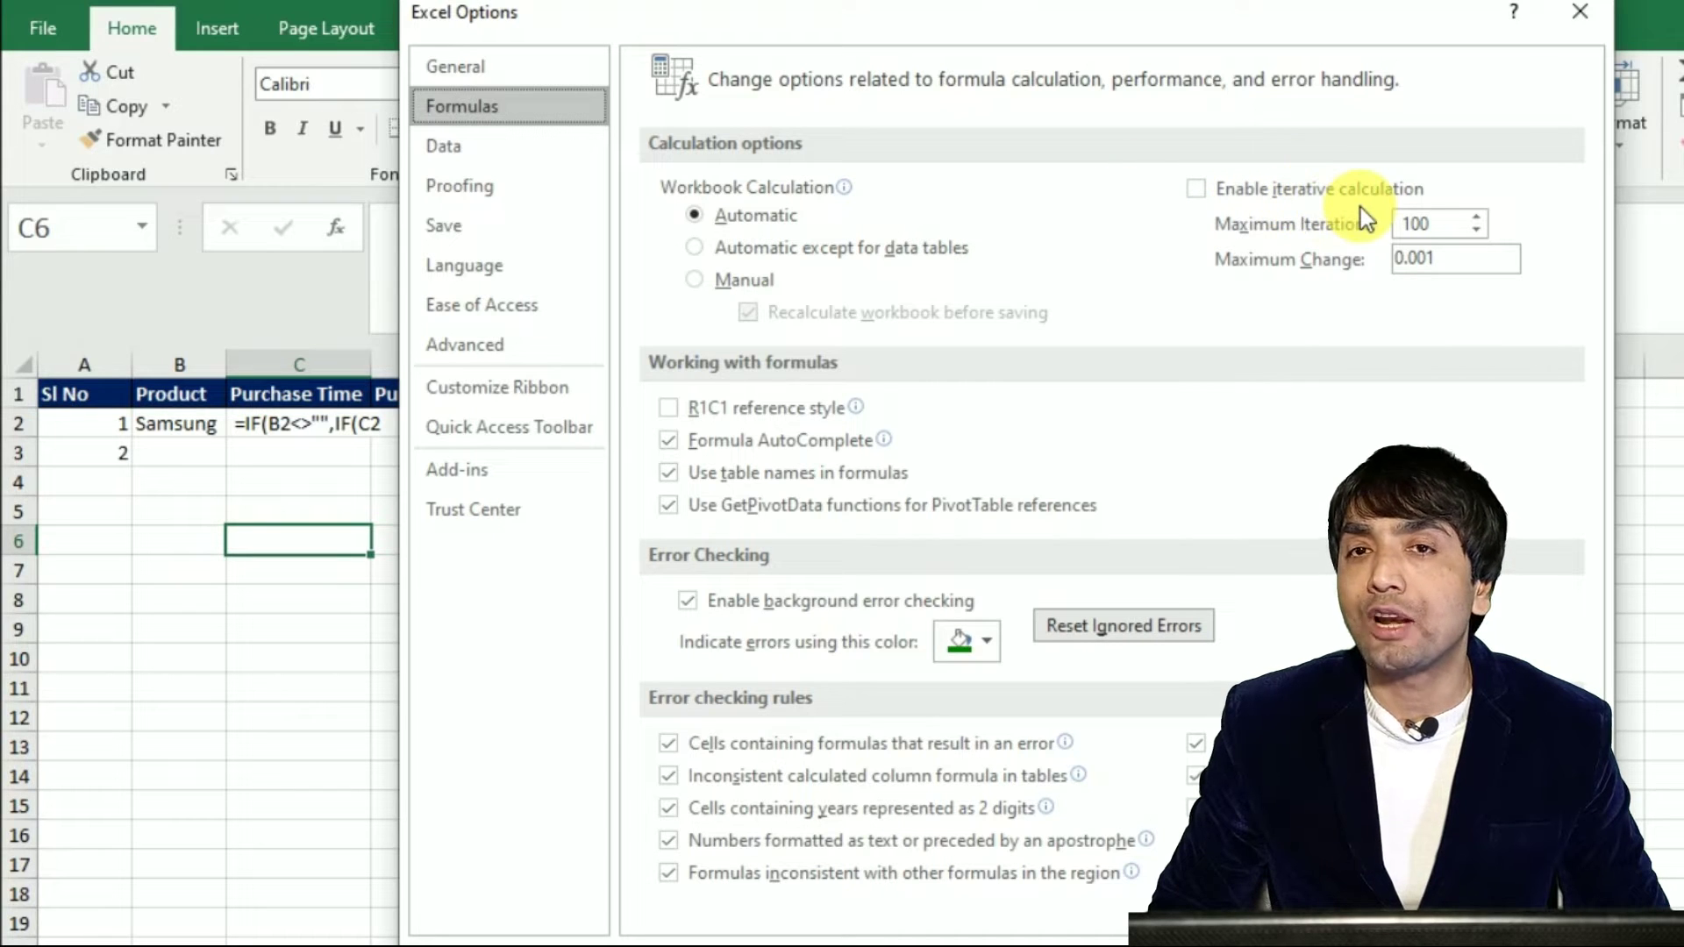
pyautogui.click(1191, 189)
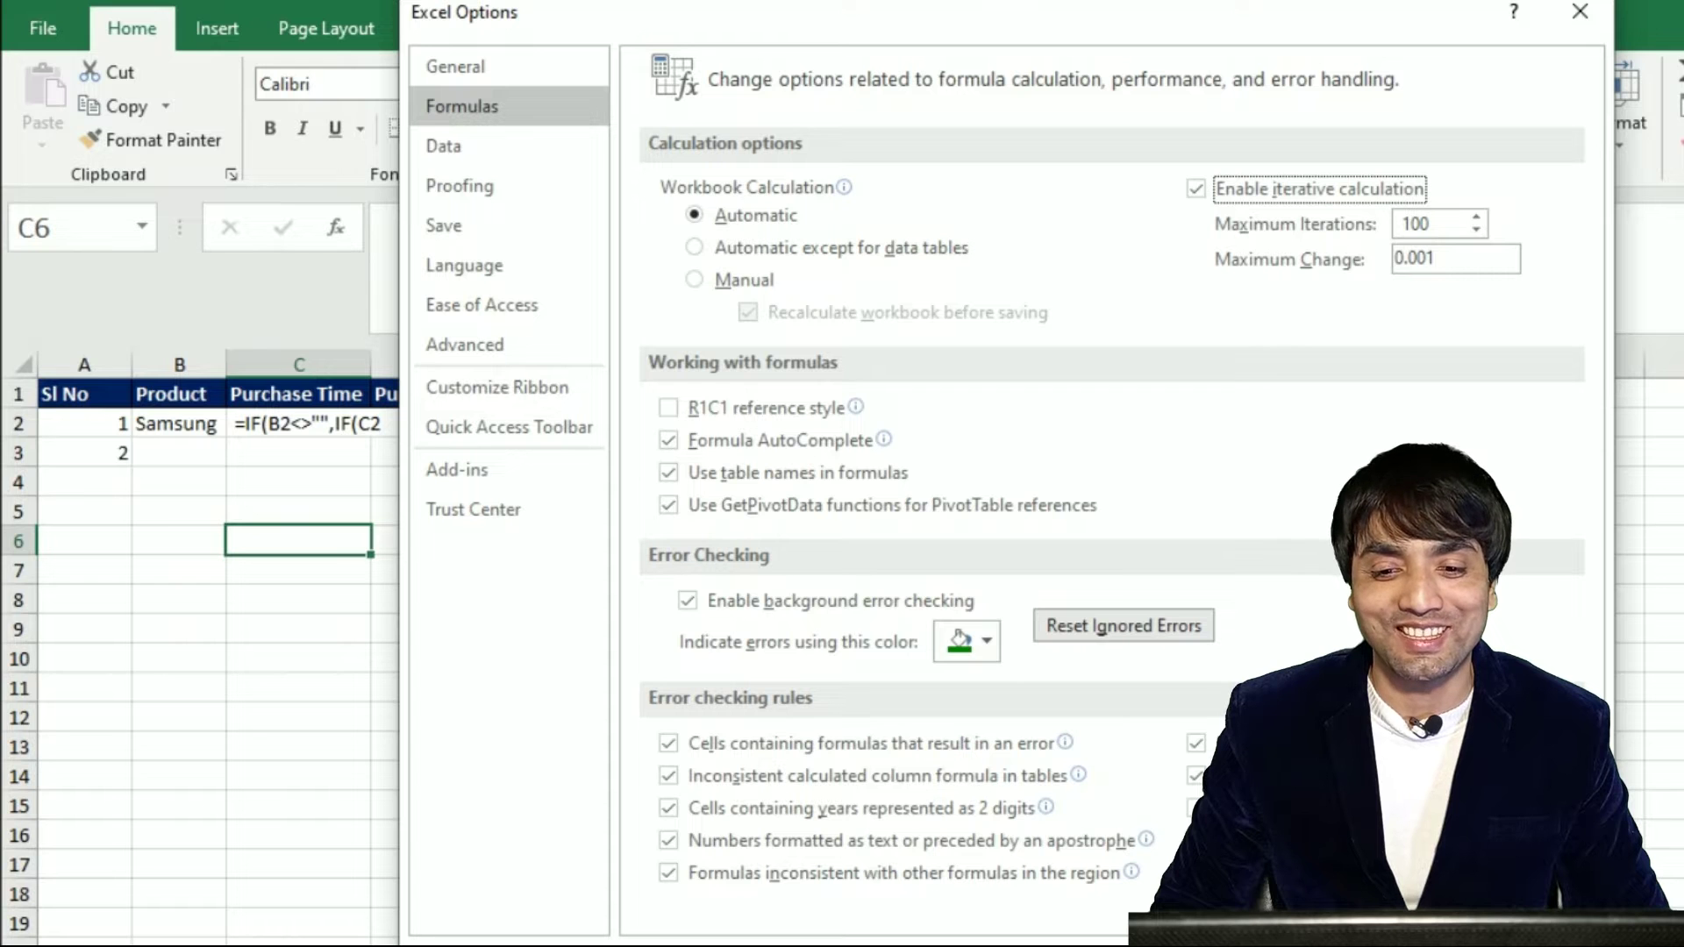
pyautogui.press('Return')
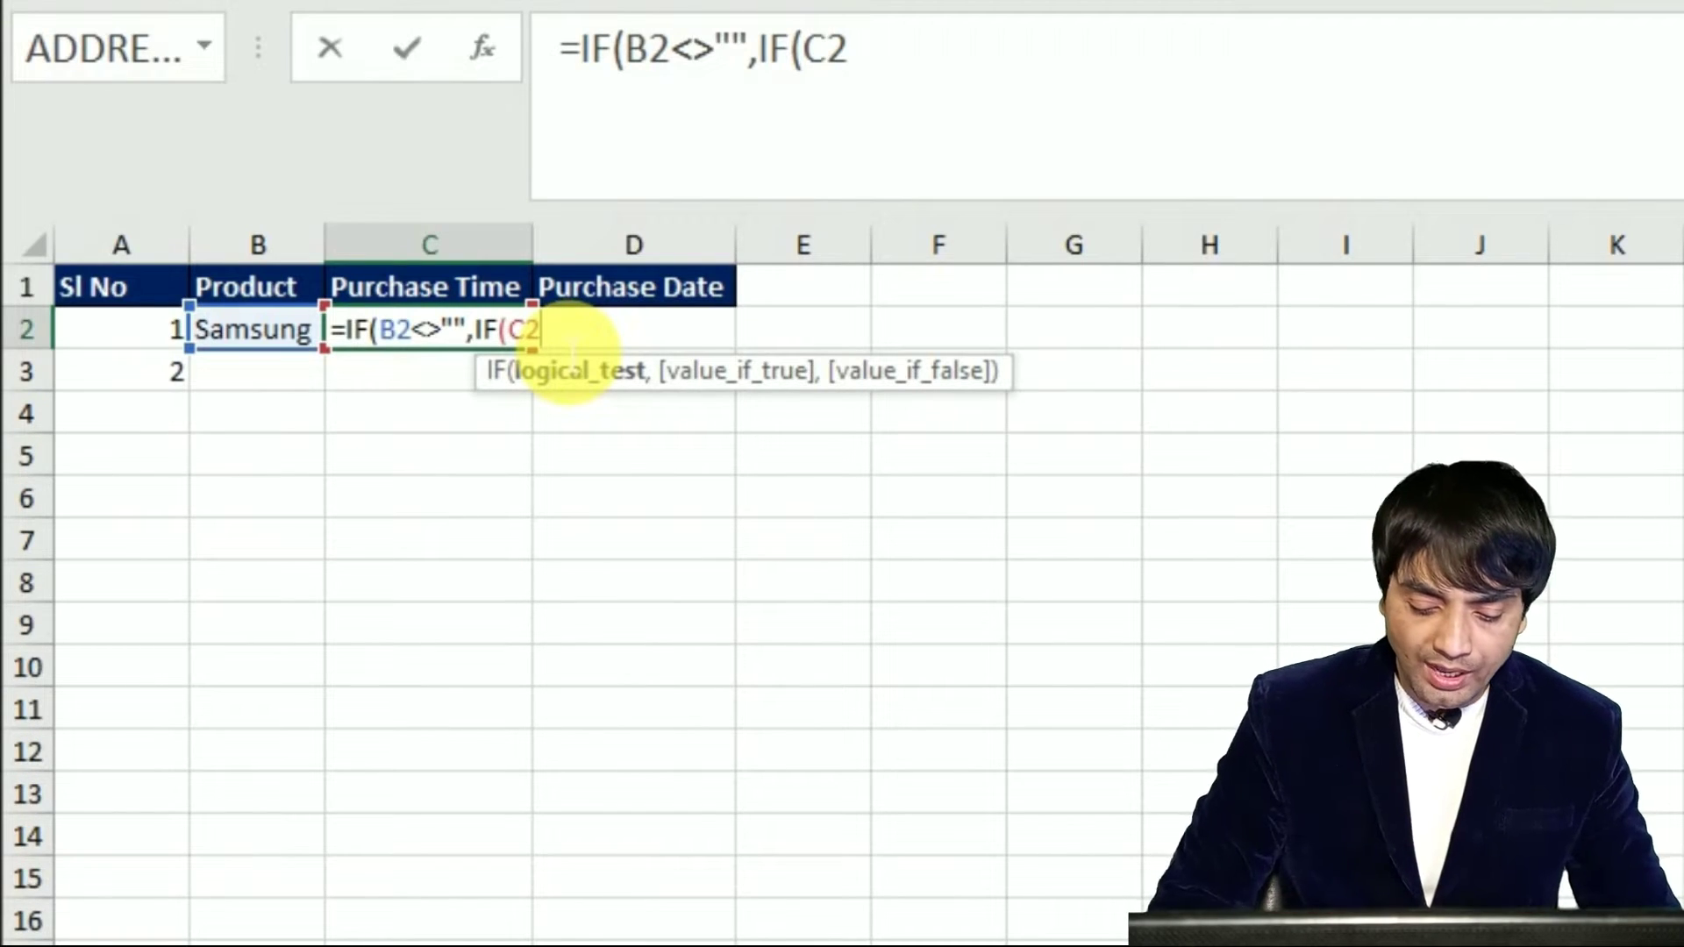
# Complete the nested IF in C2 with the test C2<>"", C2 as the value if true and NOW() as the value if false
pyautogui.write('<>""')
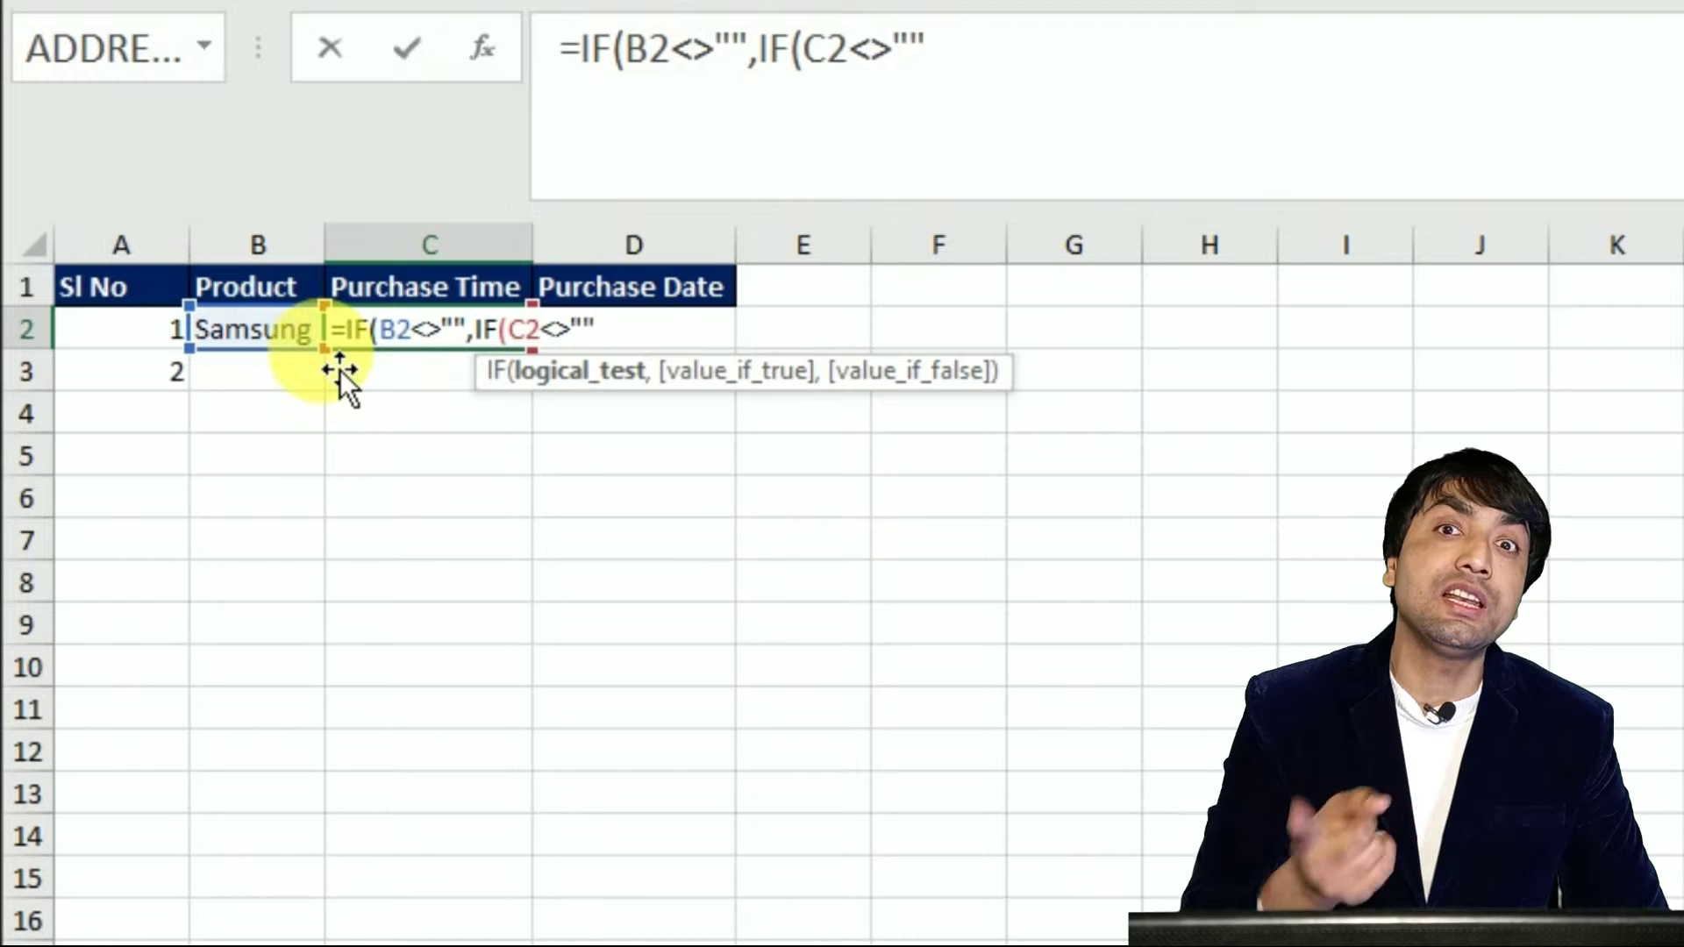
pyautogui.write(',')
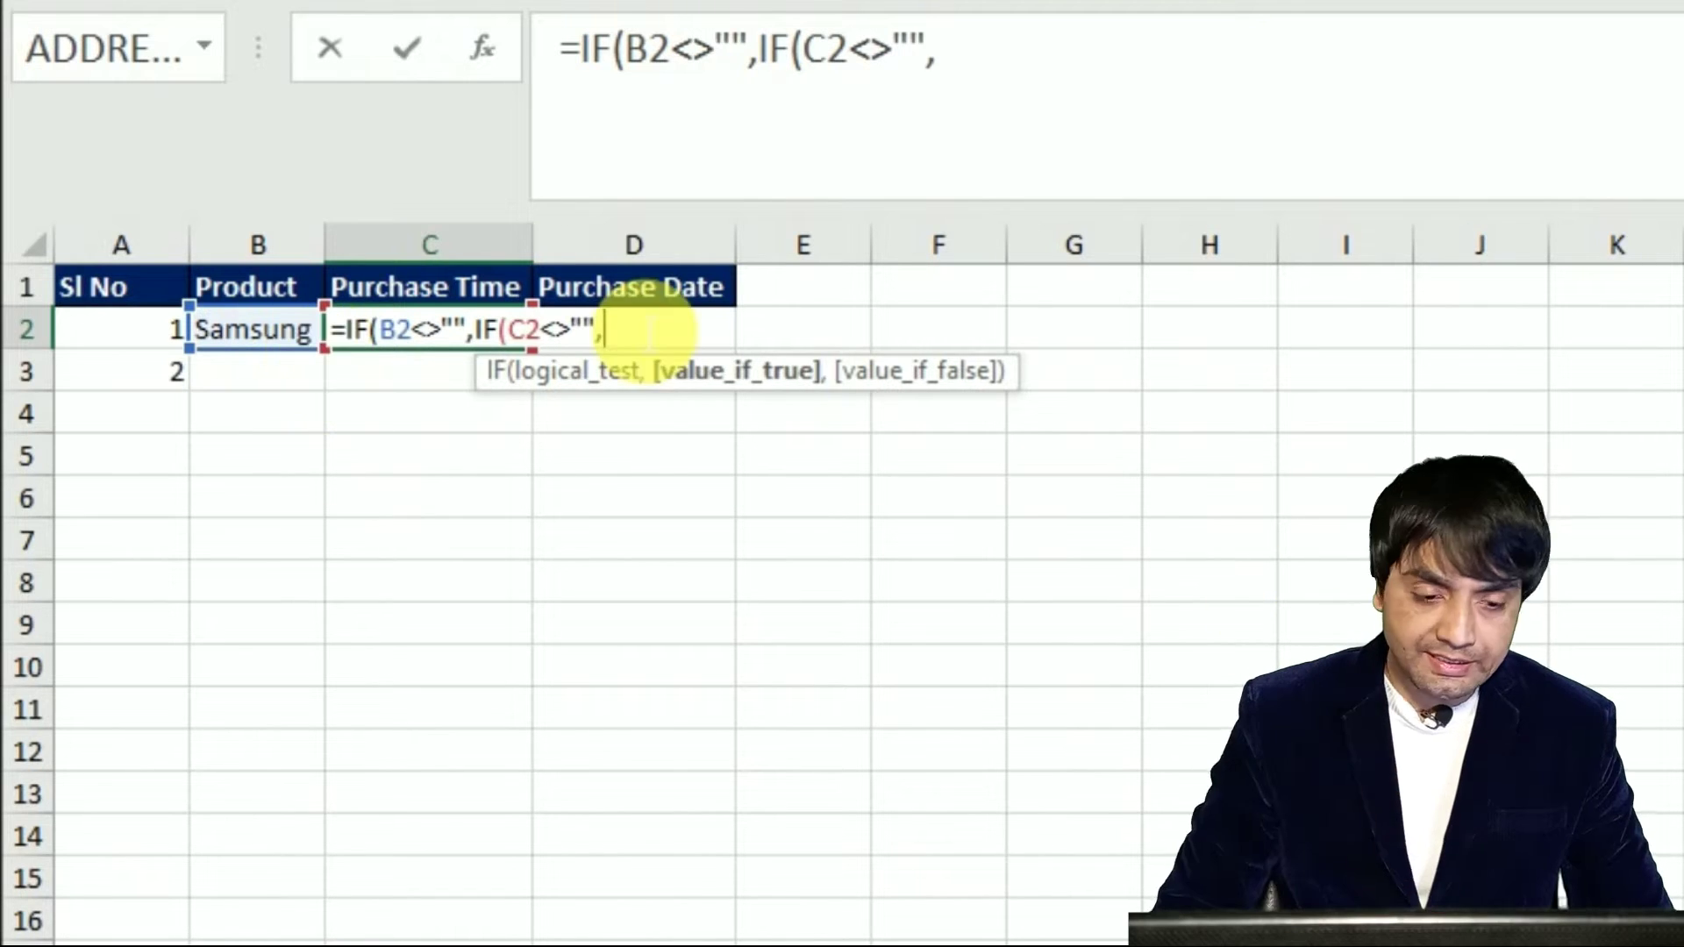
pyautogui.click(416, 402)
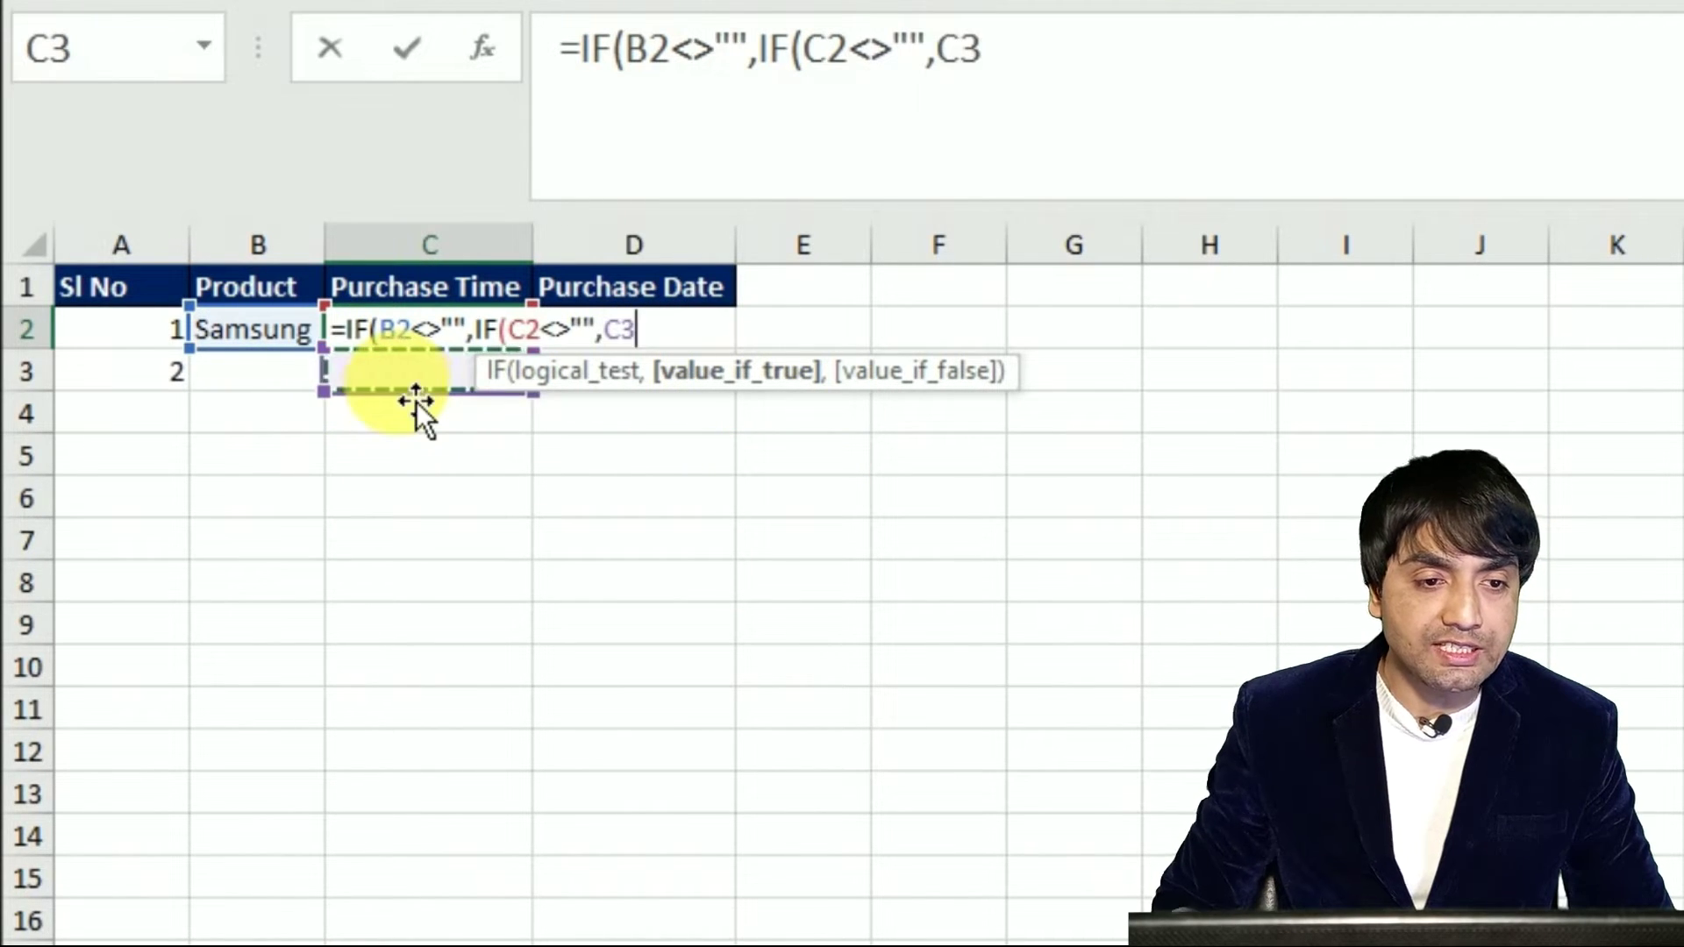
pyautogui.press('Up')
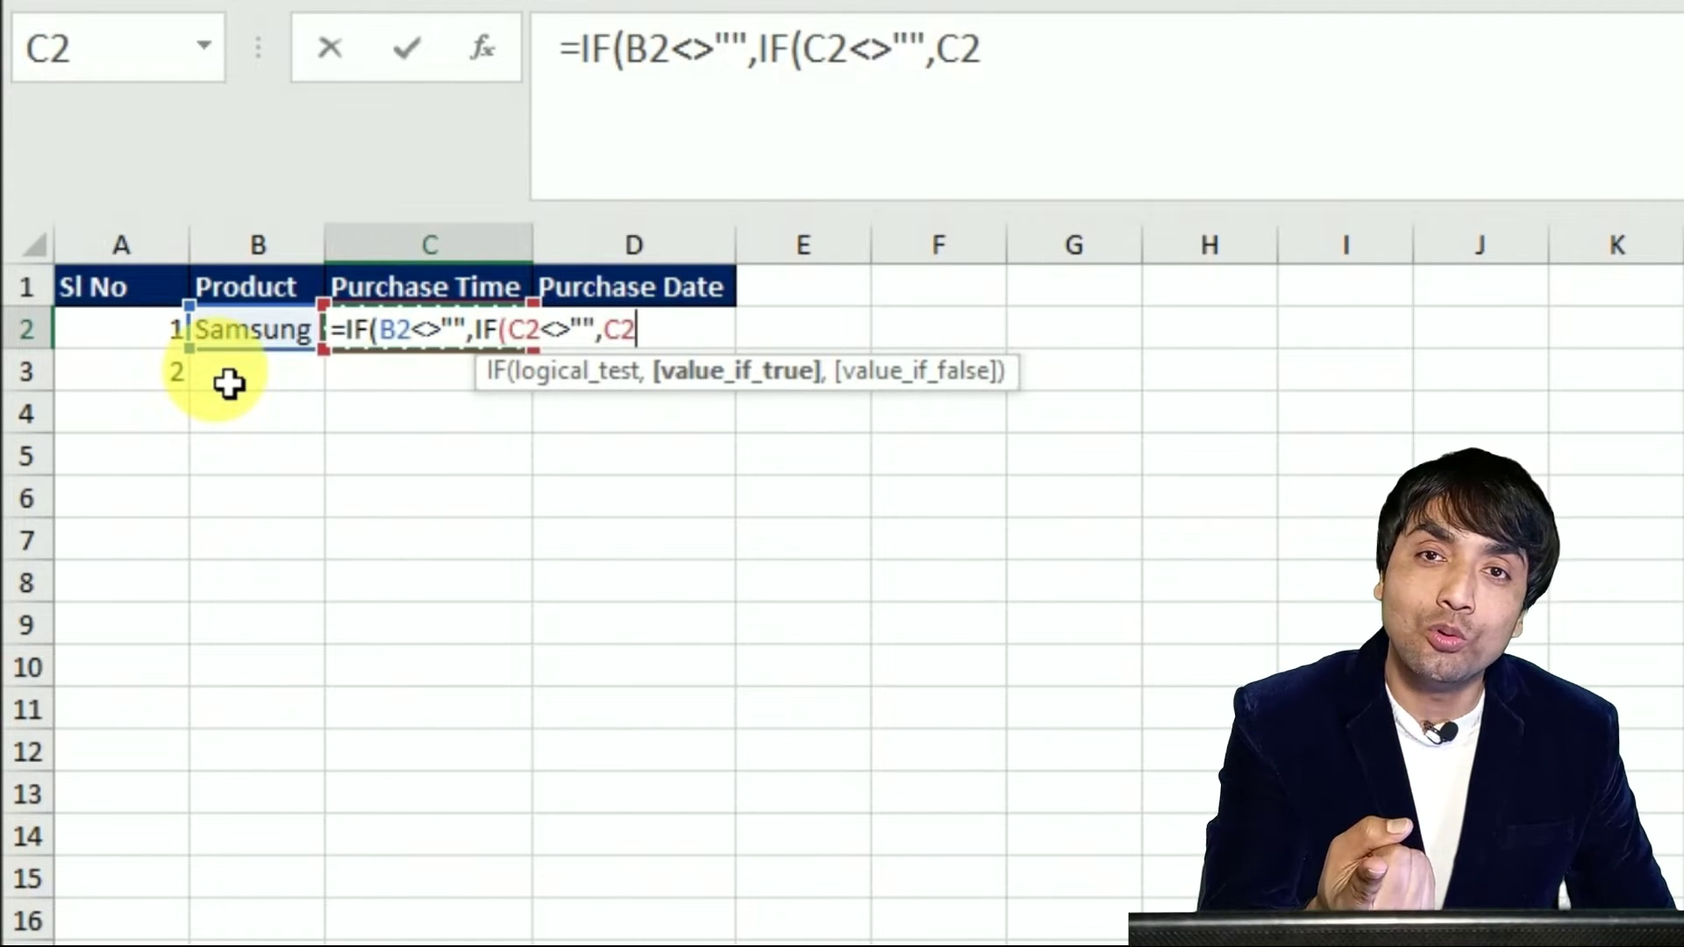
pyautogui.write(',')
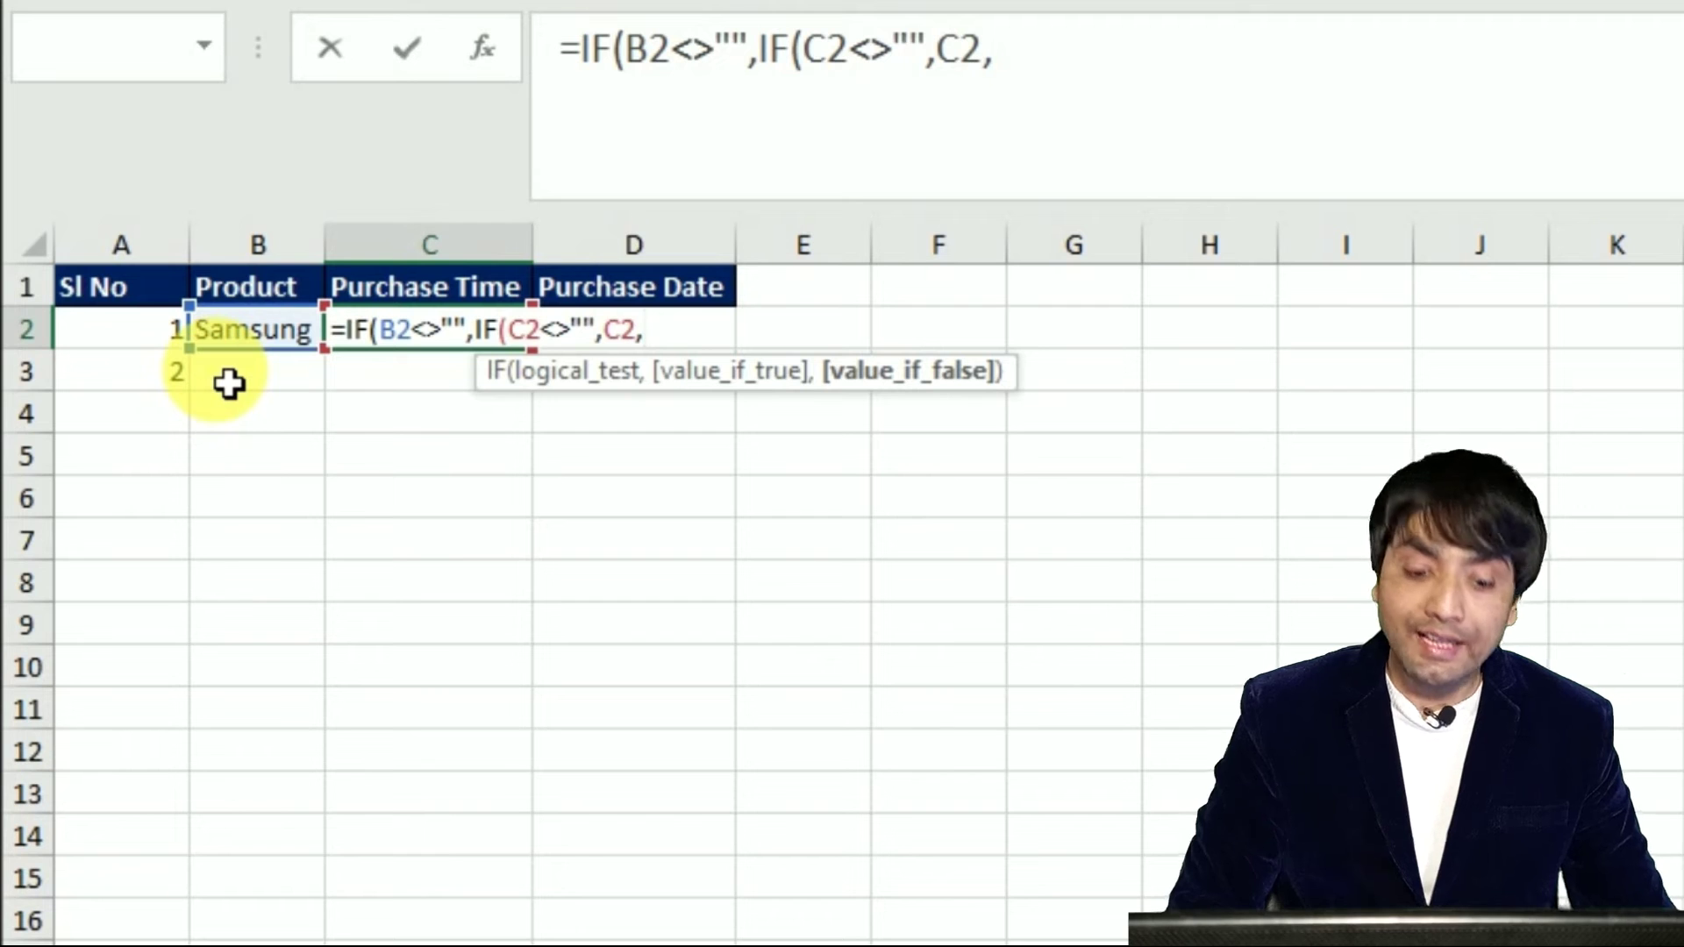
pyautogui.write('now')
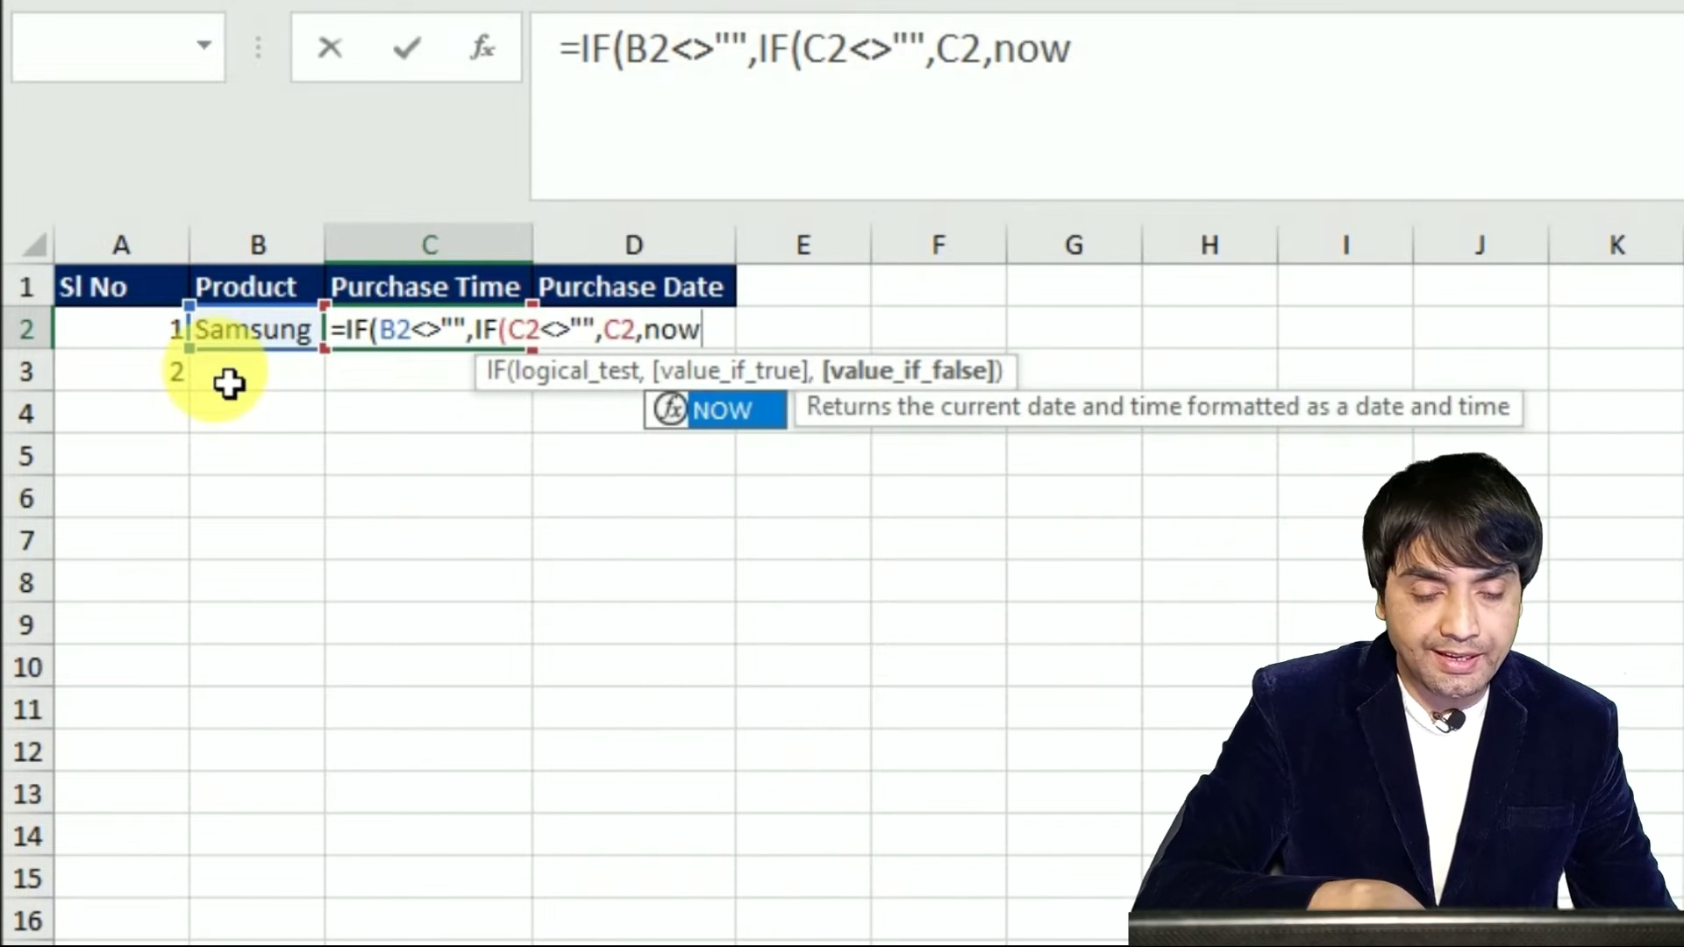
pyautogui.write('()')
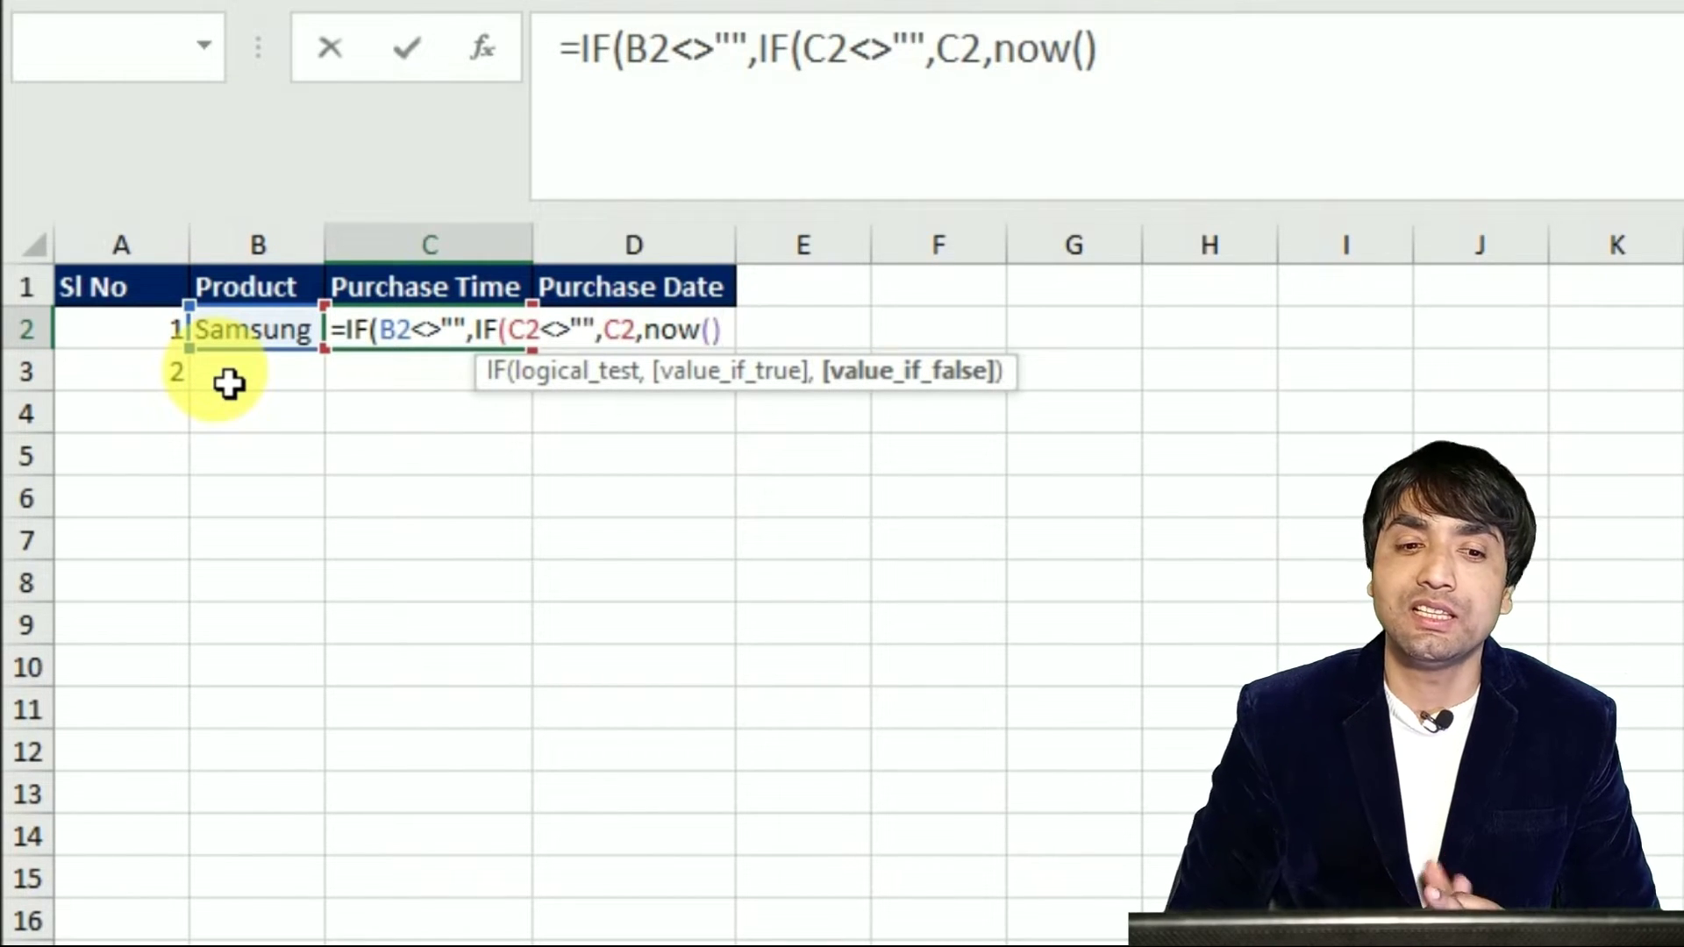
pyautogui.write(')')
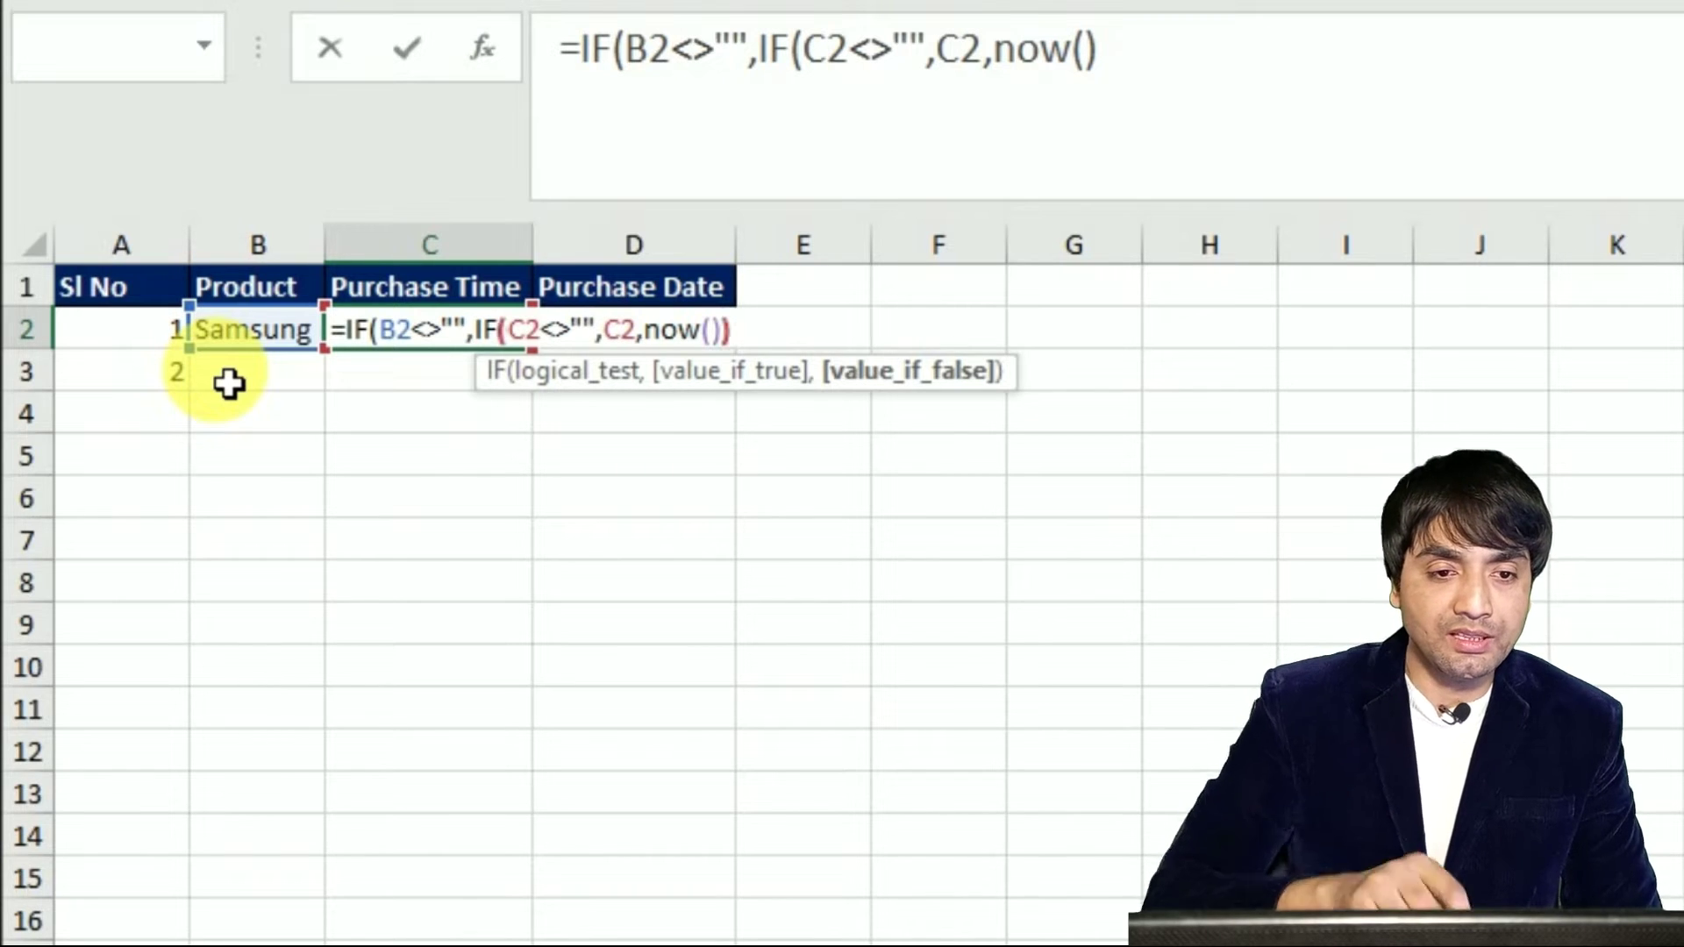
pyautogui.write(',')
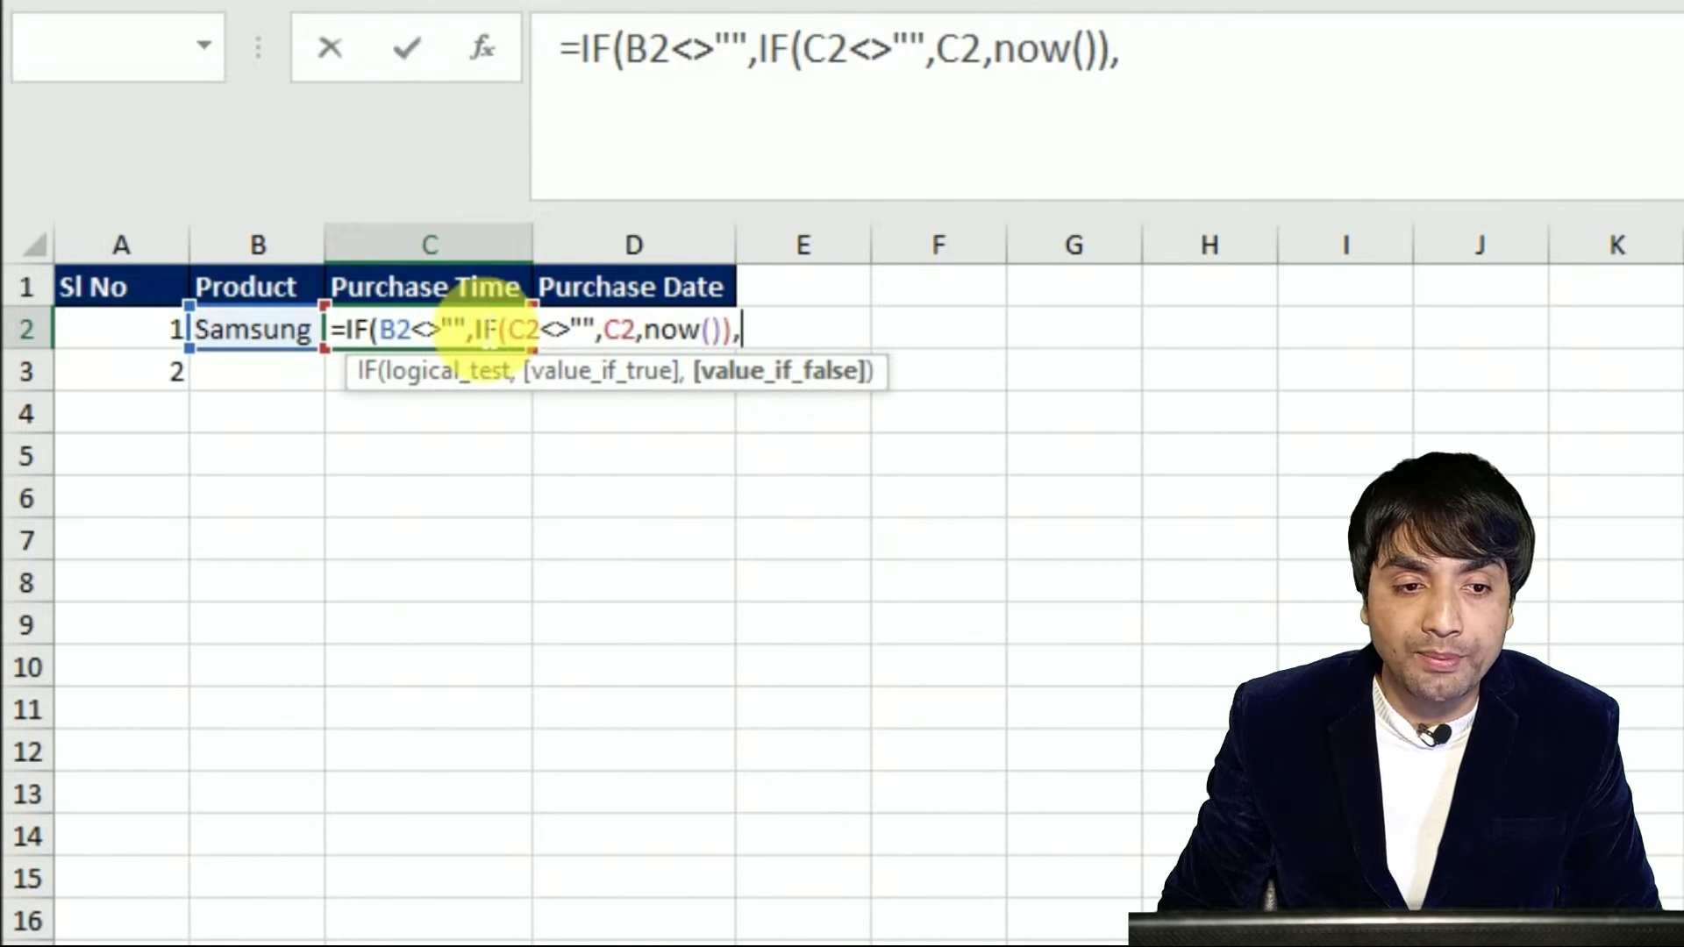
# Try to evaluate the nested IF part inside the C2 formula, and undo the evaluation
pyautogui.moveTo(474, 331); pyautogui.dragTo(737, 332)
pyautogui.press('F9')
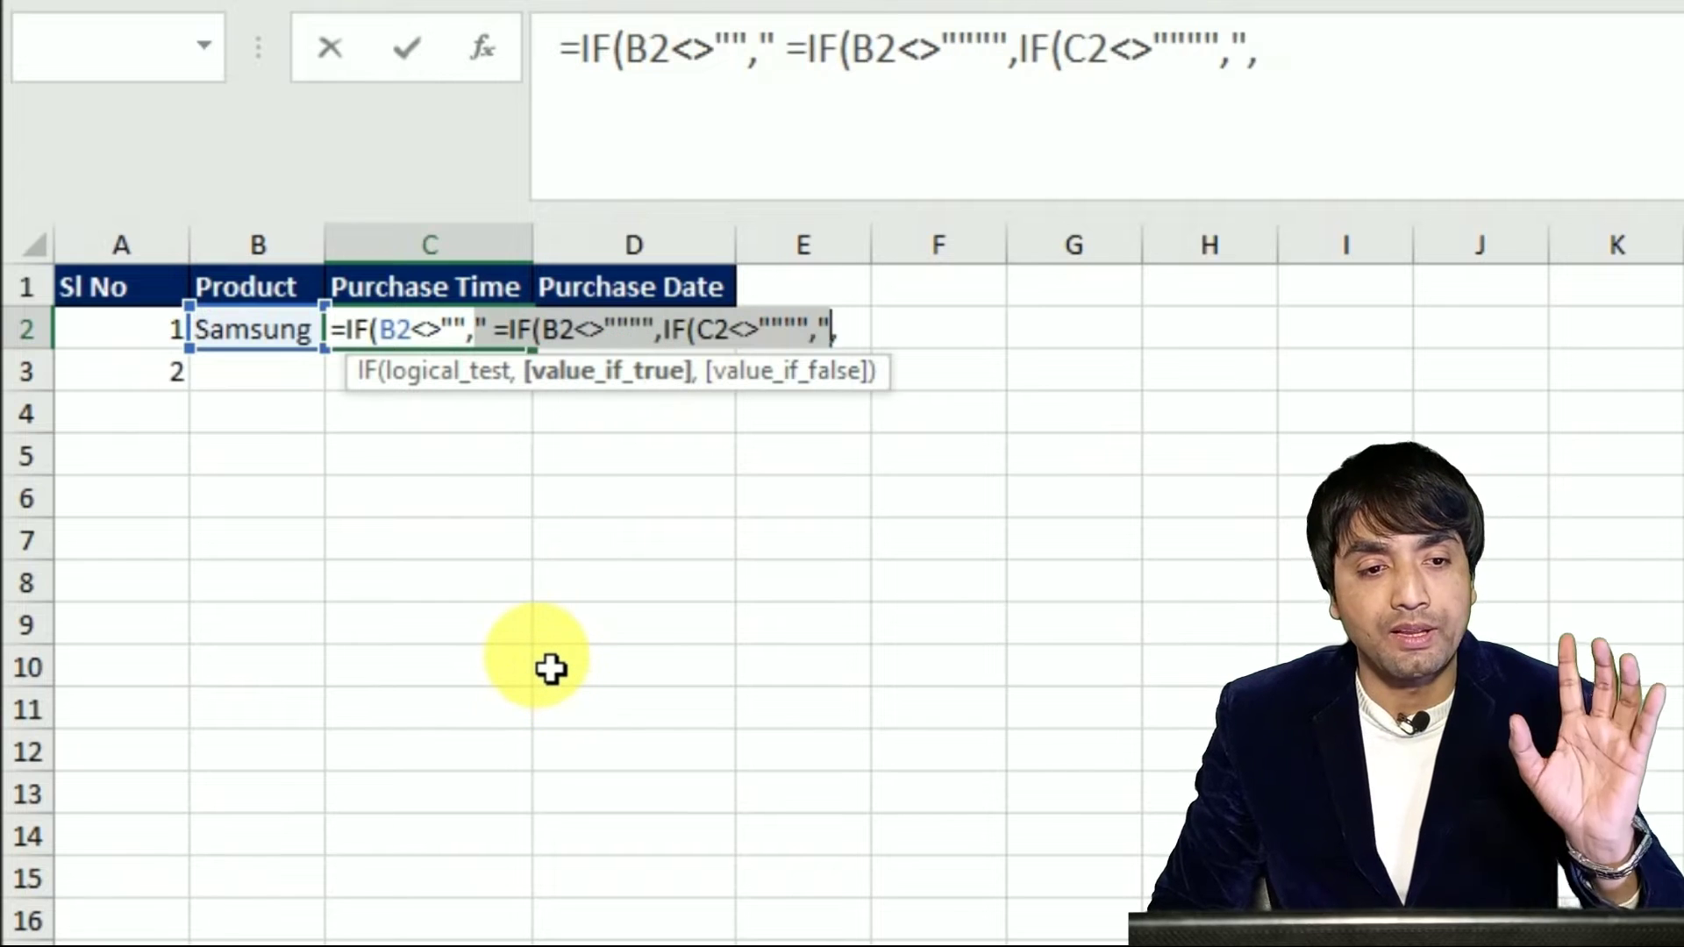
pyautogui.hotkey('ctrl', 'z')
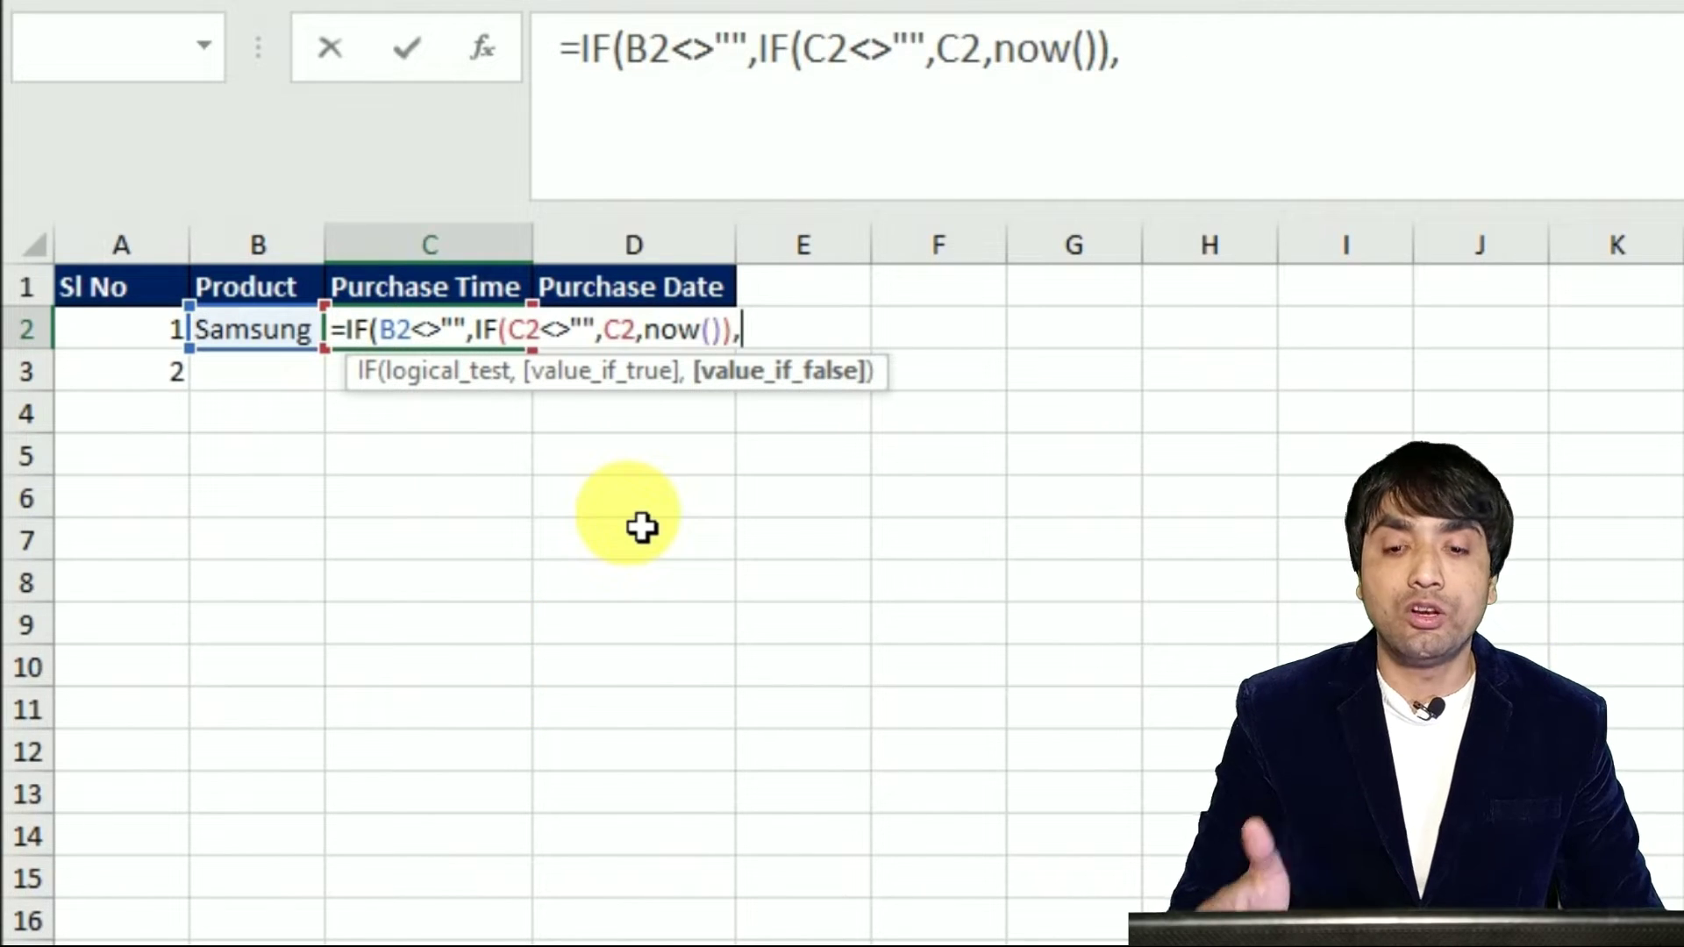
# Finish the C2 formula with an empty string as the outer value if false: =IF(B2<>"",IF(C2<>"",C2,NOW()),"")
pyautogui.write('""')
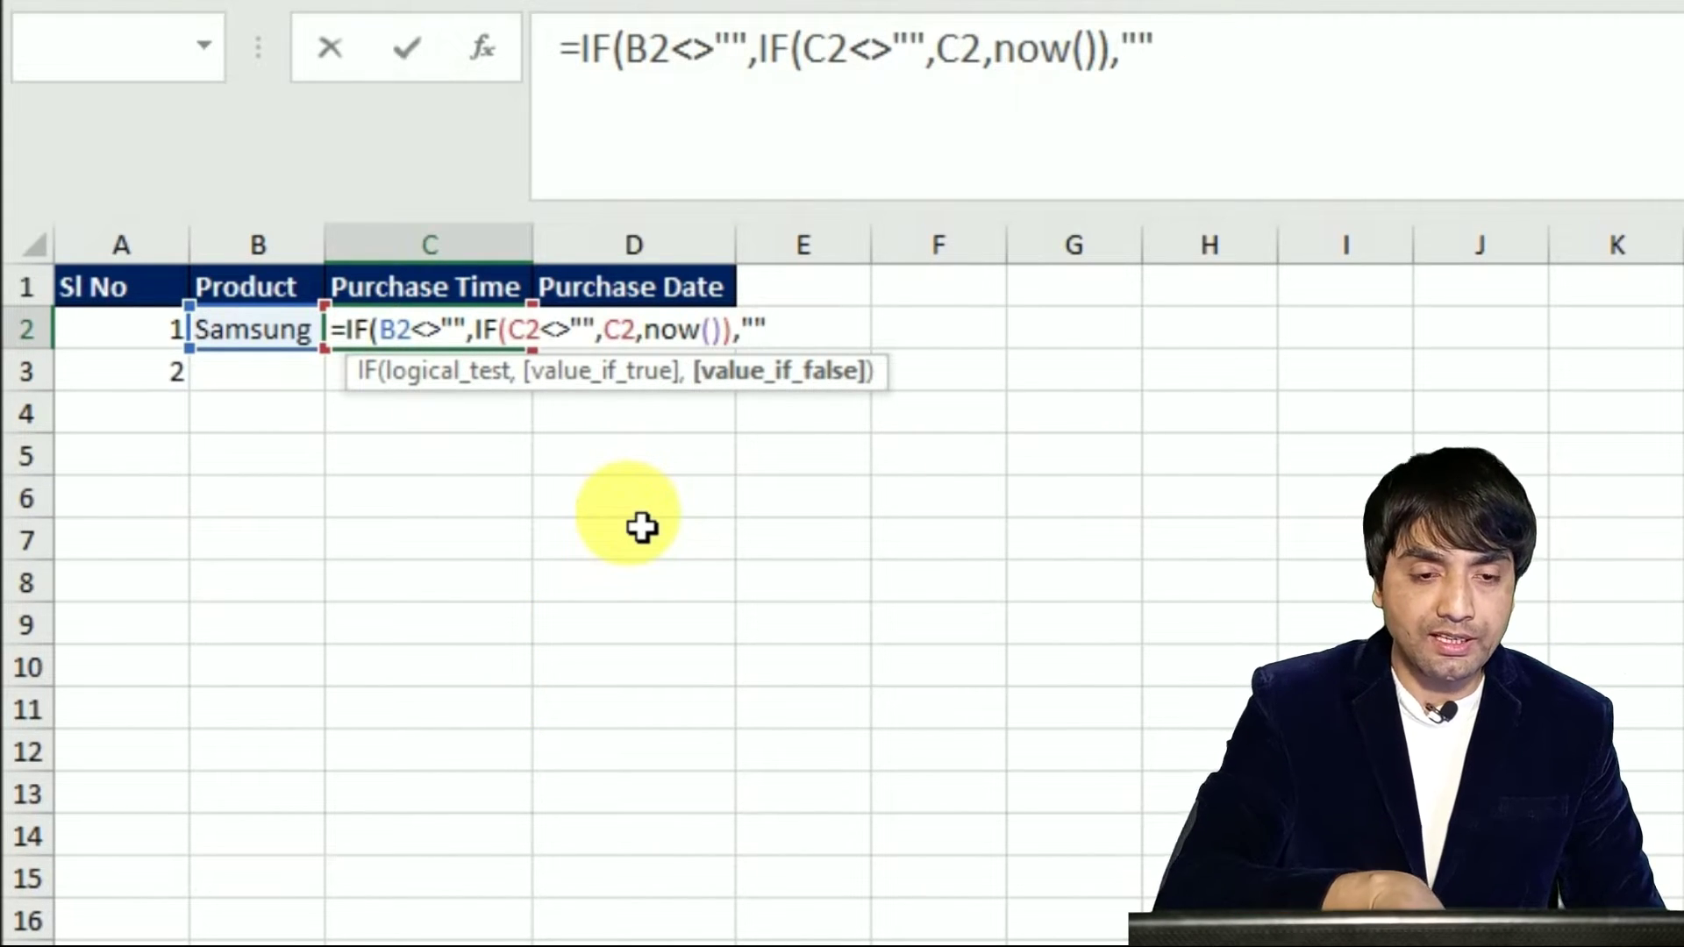
pyautogui.write(')')
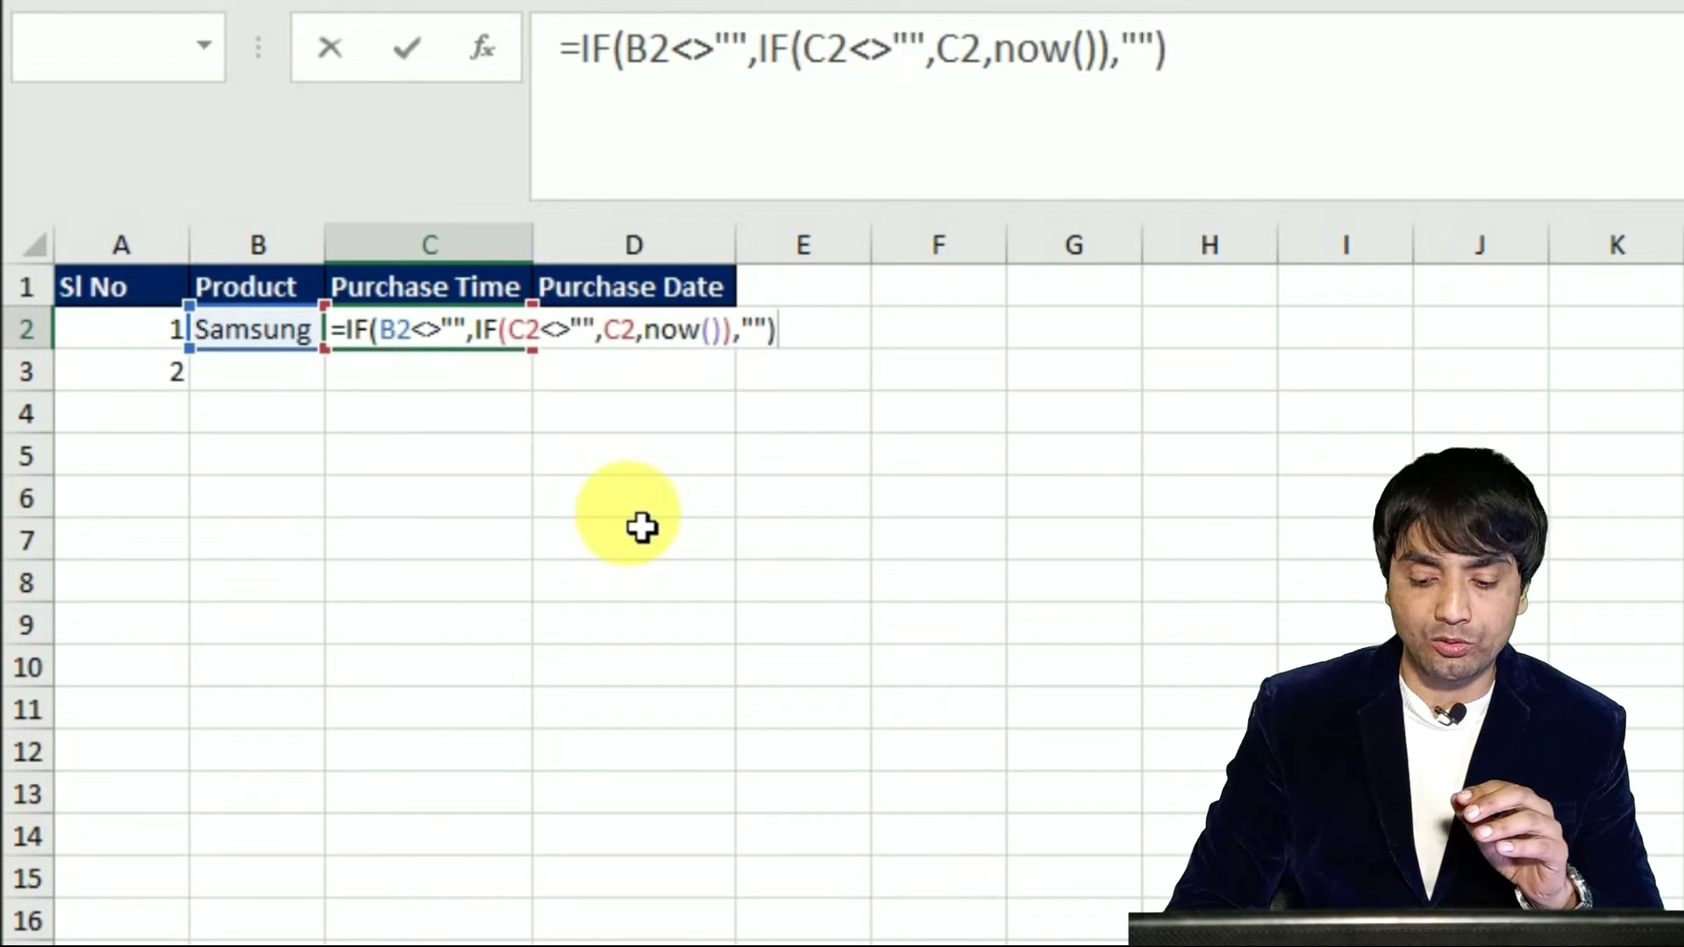
pyautogui.press('Return')
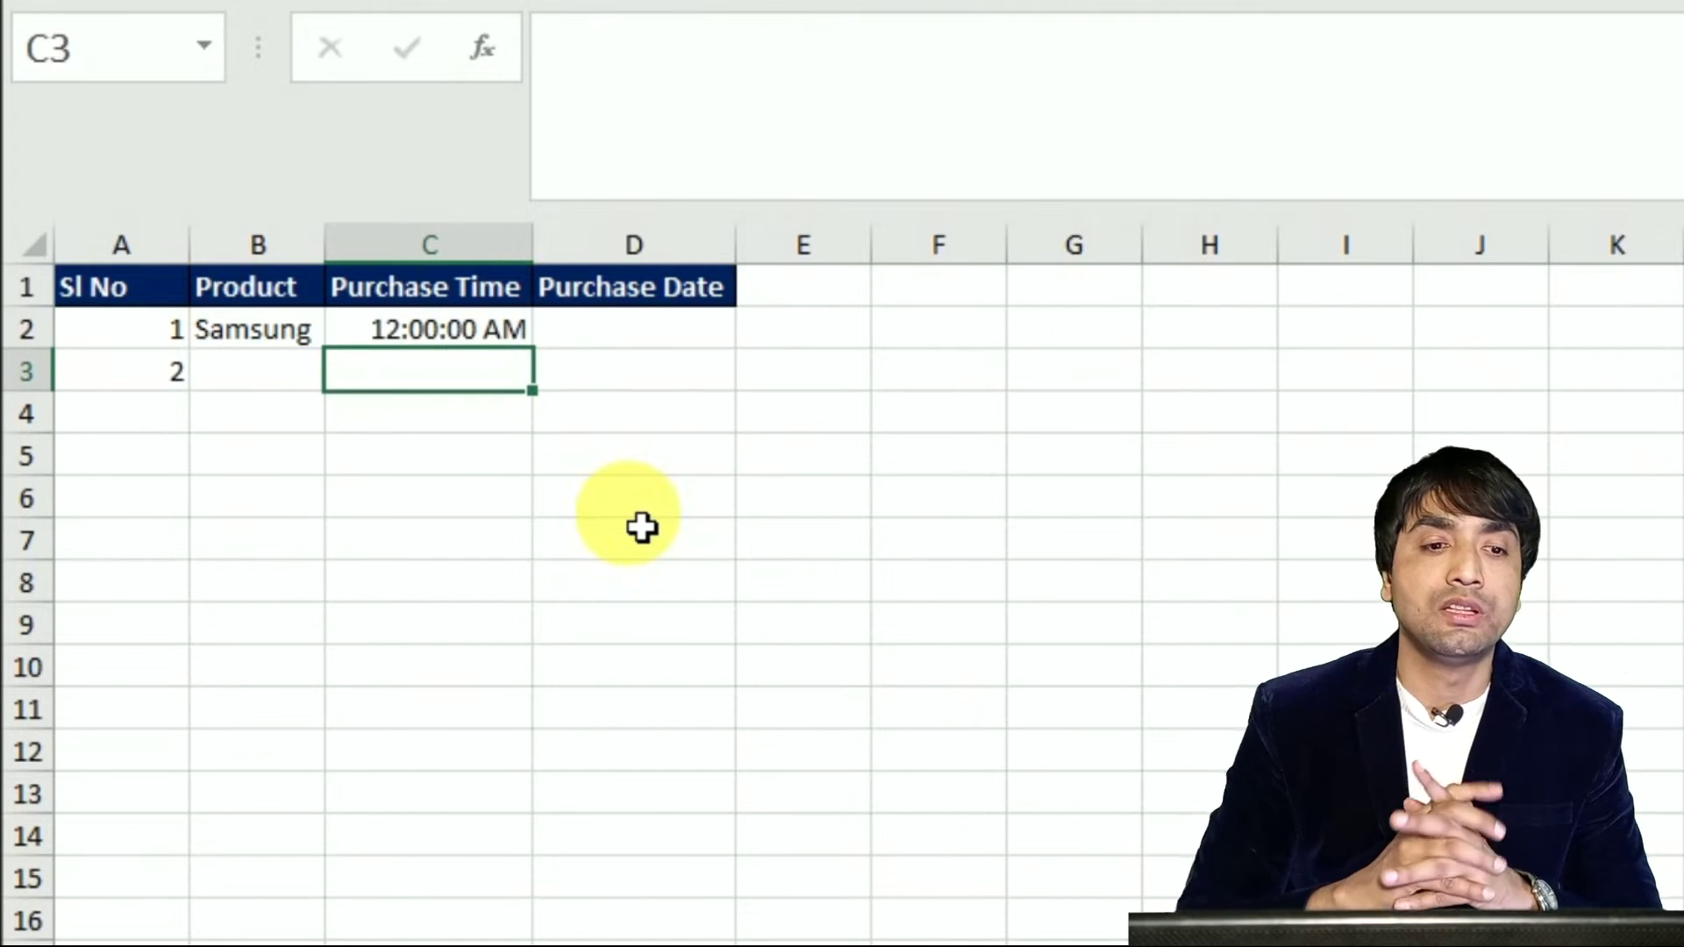
pyautogui.press('Up')
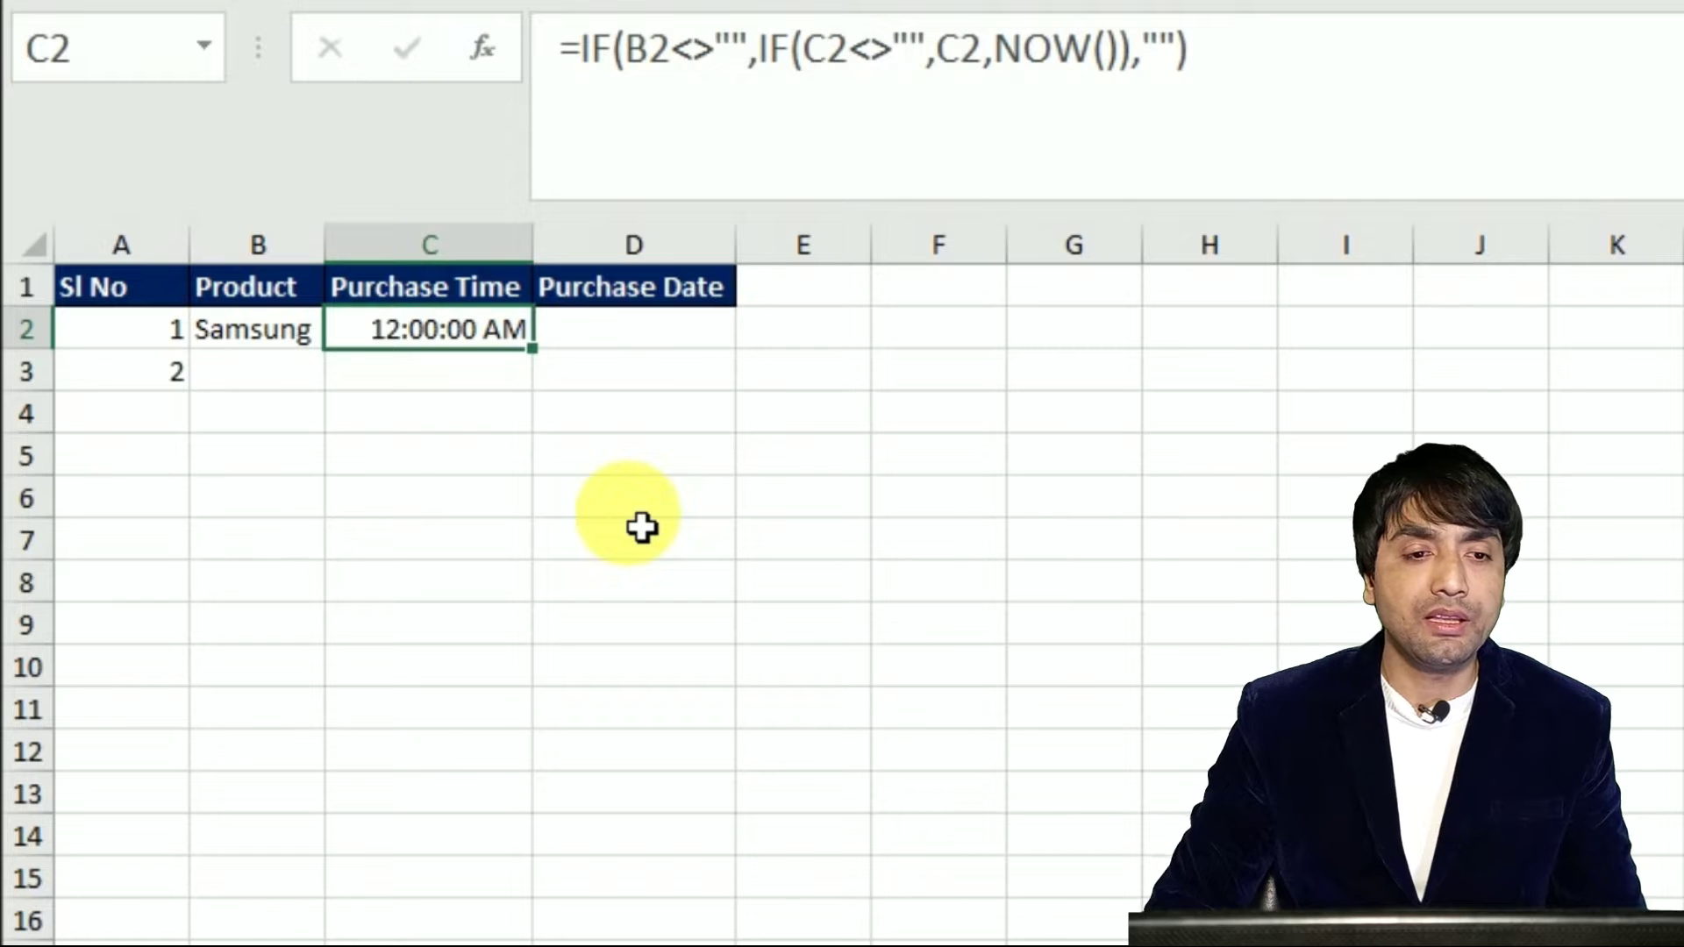
# Delete the product entry Samsung from B2 to test the purchase time formula with an empty product
pyautogui.click(355, 496)
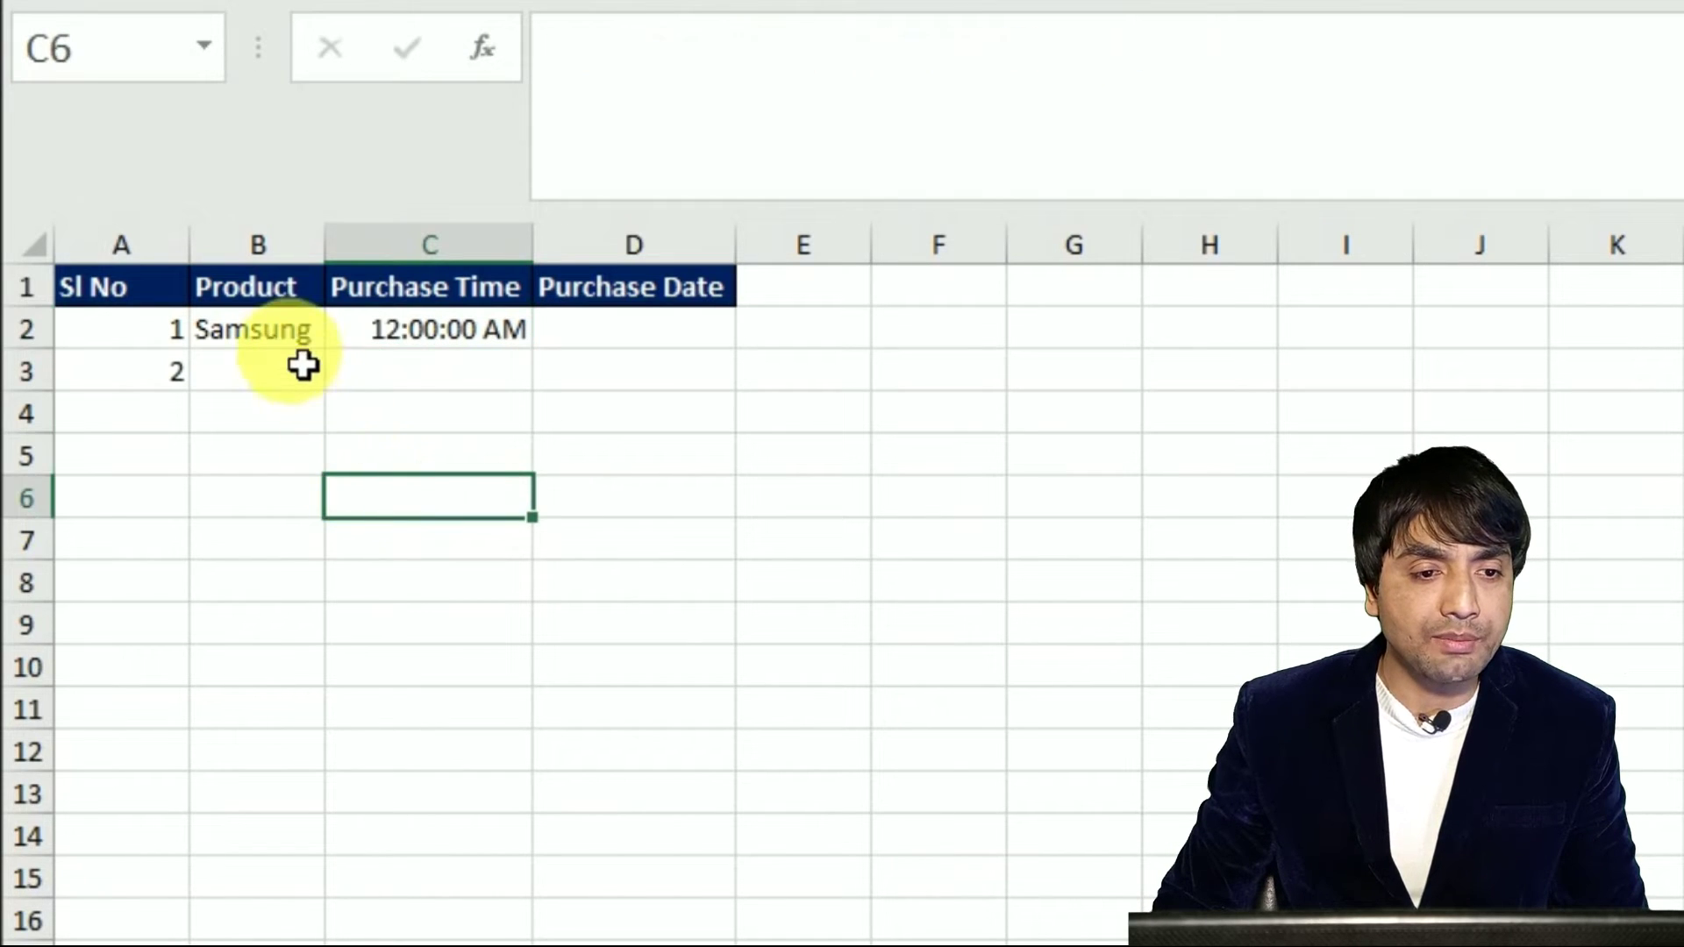
pyautogui.click(290, 338)
pyautogui.press('Delete')
pyautogui.press('Up')
pyautogui.press('Down')
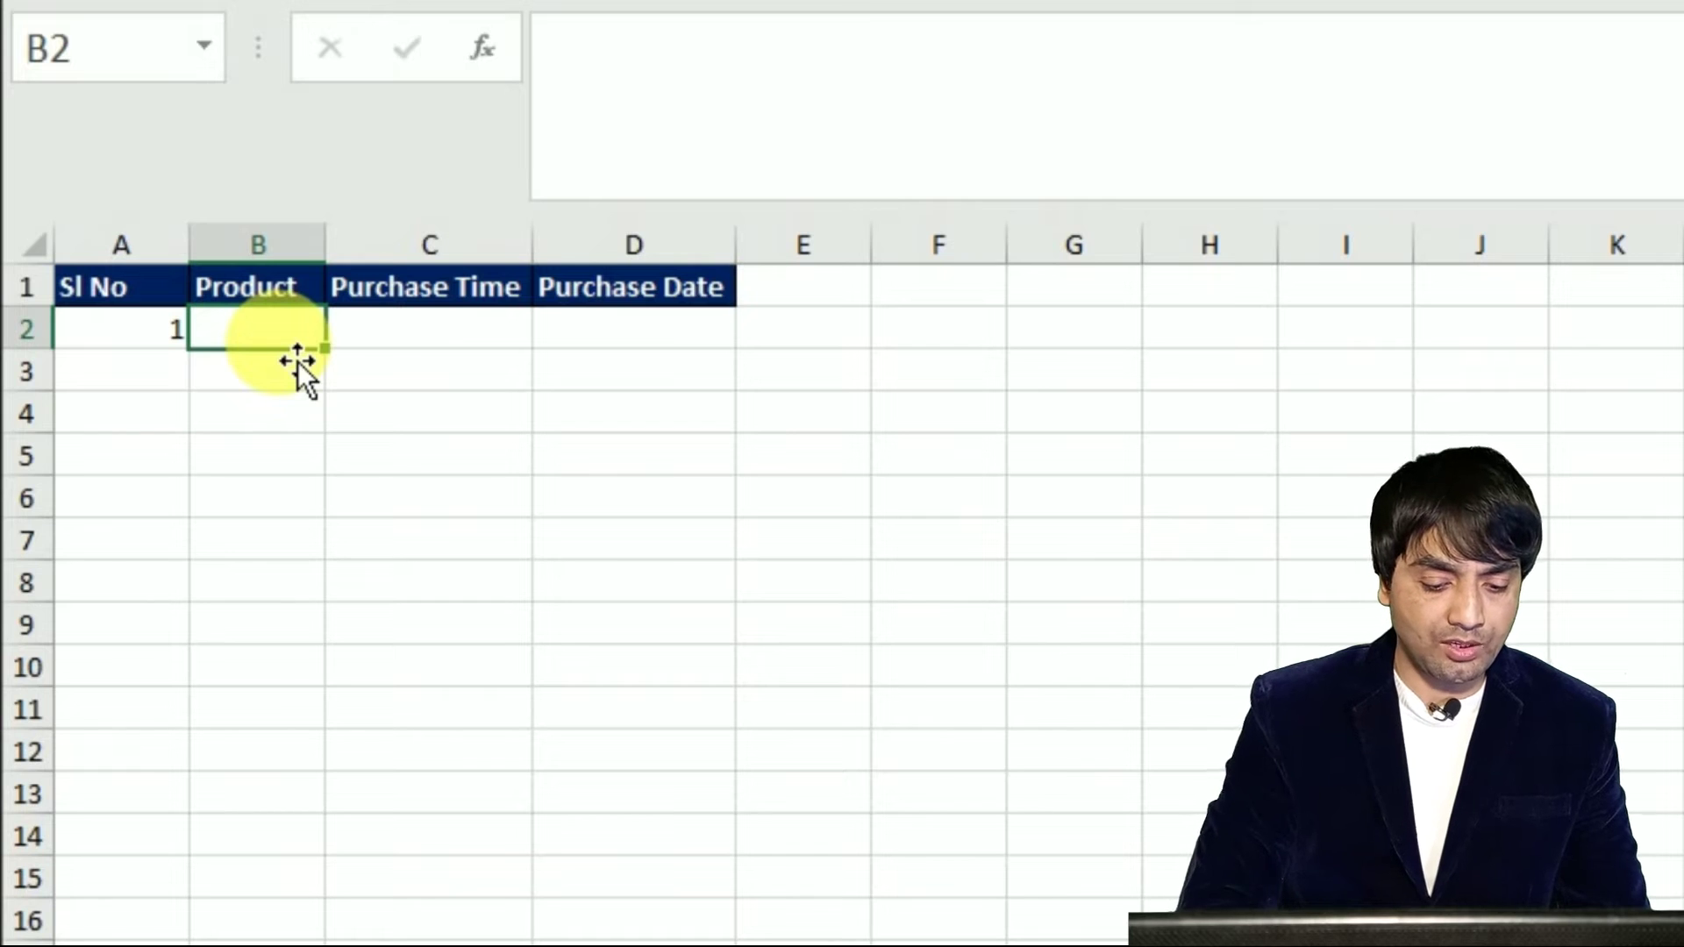
# Enter the product Nokia in B2 to test the purchase time formula
pyautogui.write('Nokia')
pyautogui.press('Return')
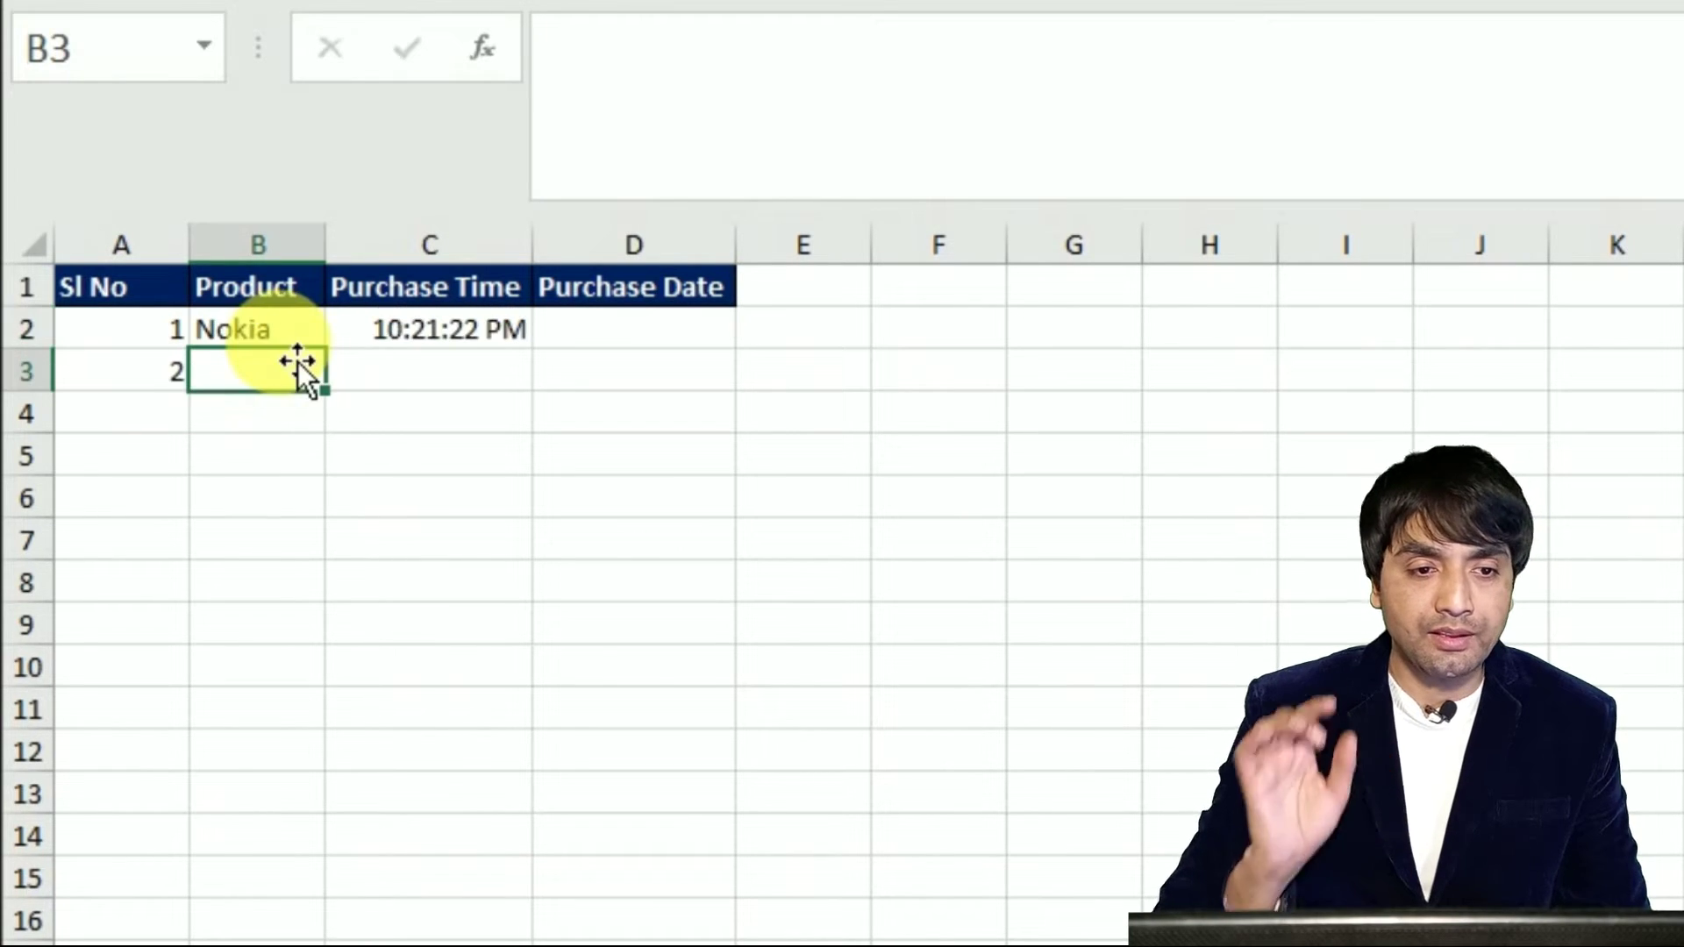
# Copy the purchase time formula from C2 into the Purchase Date cell D2
pyautogui.press('Up')
pyautogui.press('Right')
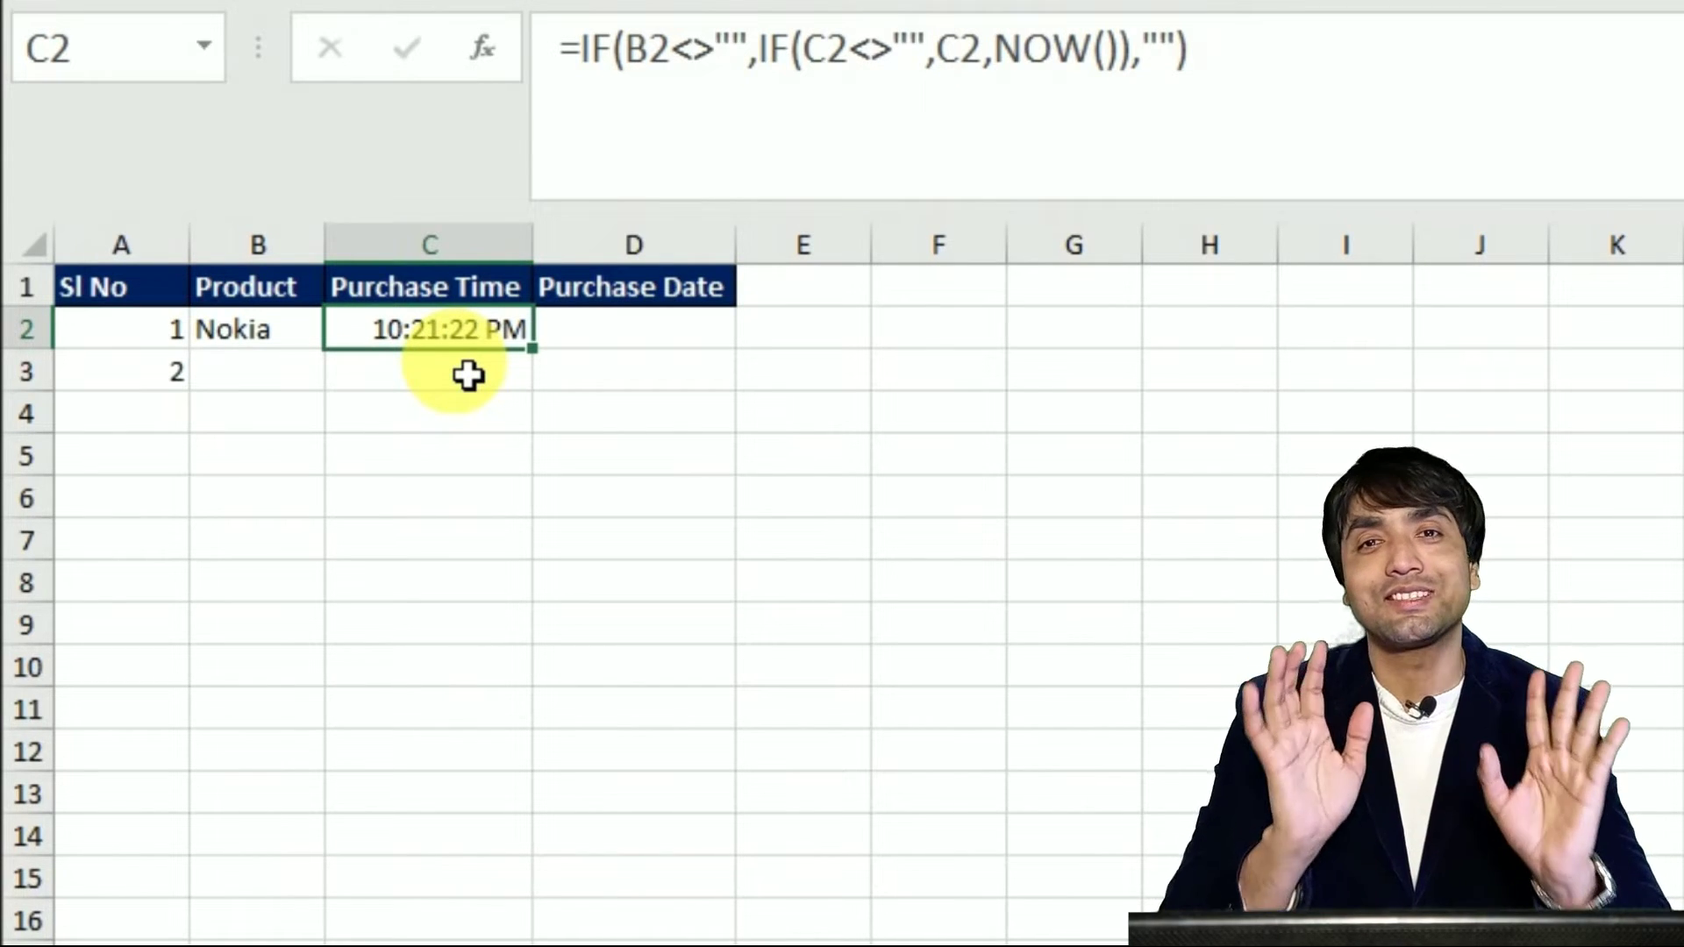
pyautogui.hotkey('ctrl', 'c')
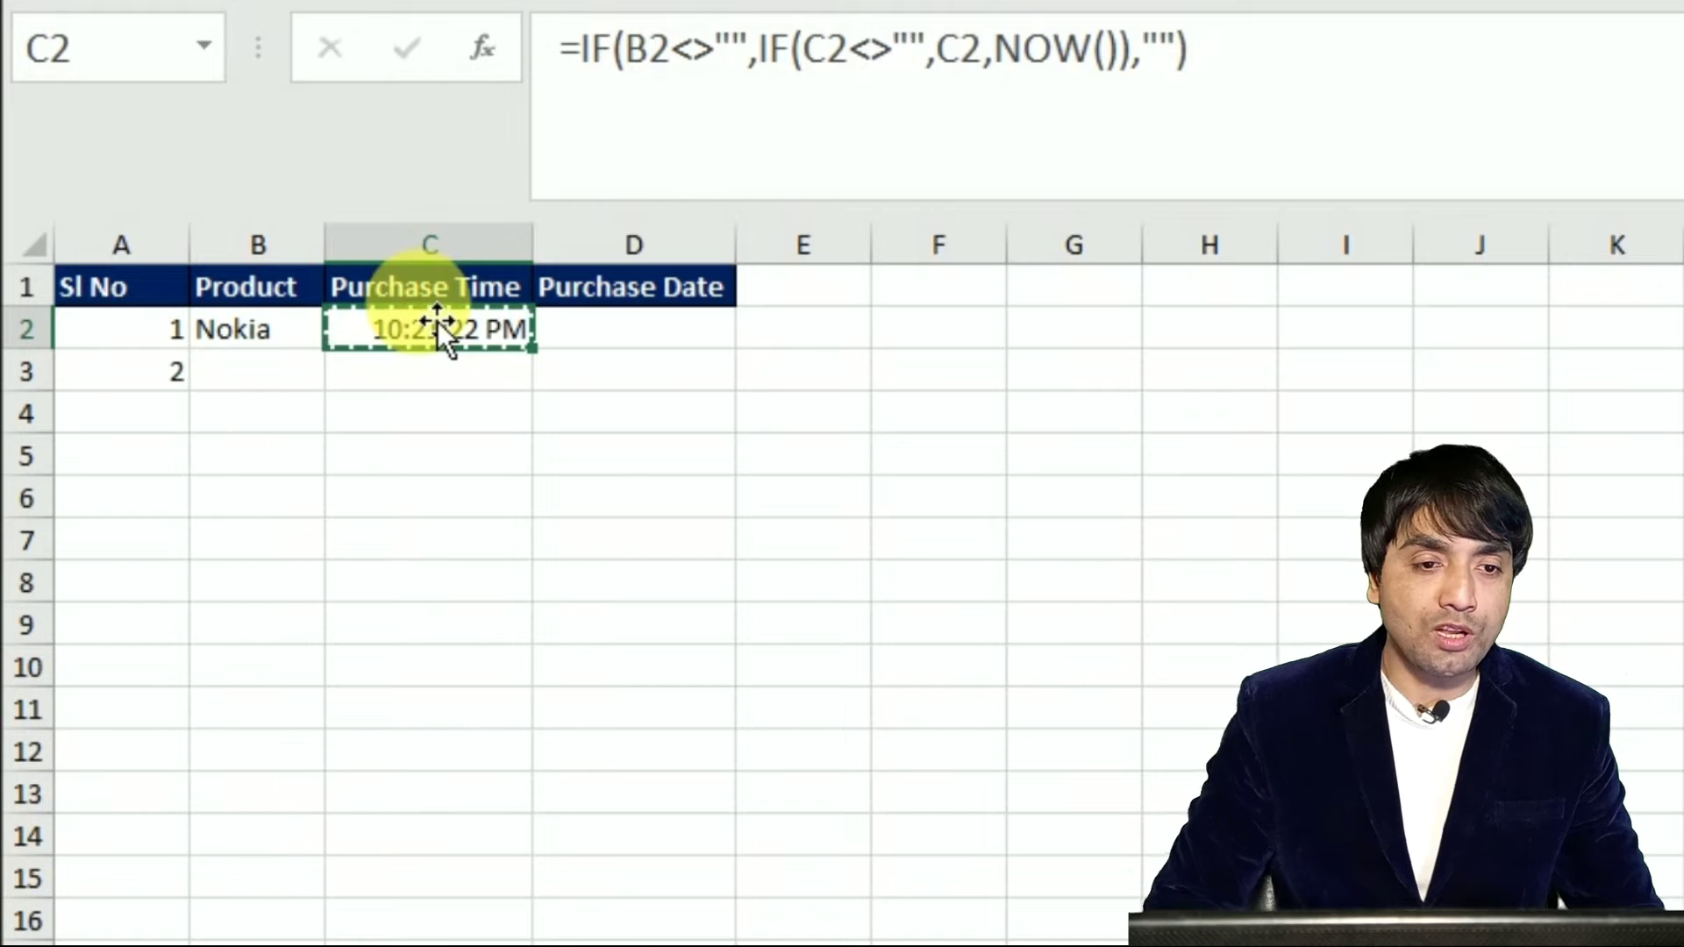
pyautogui.press('Right')
pyautogui.hotkey('ctrl', 'v')
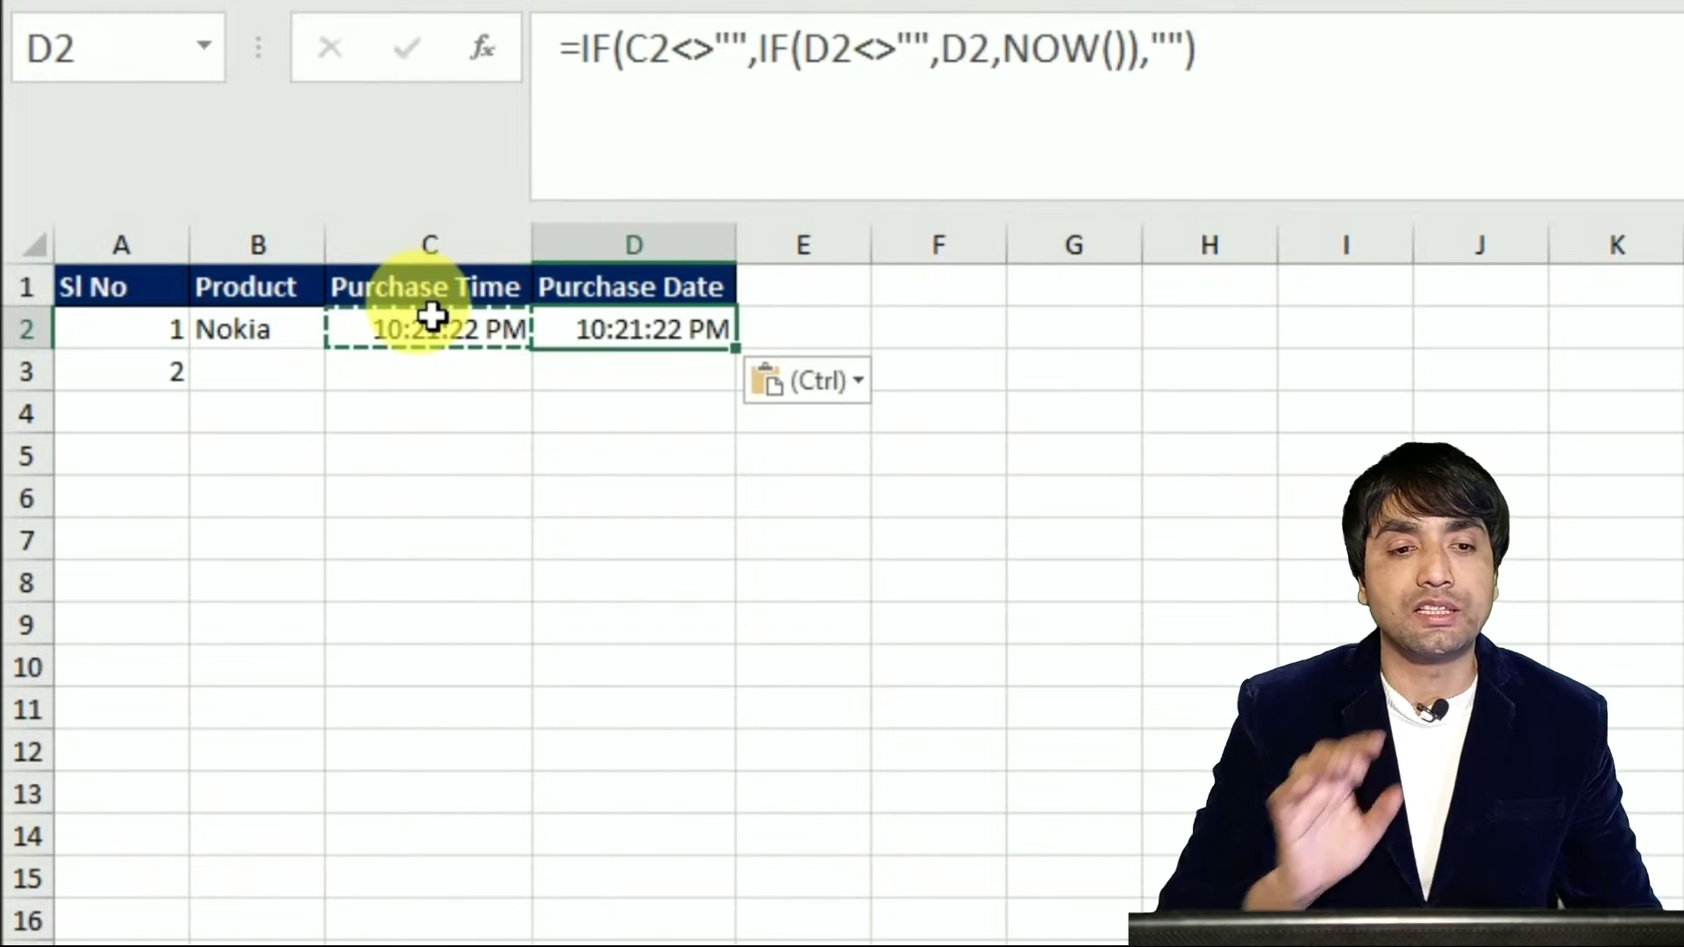
# Change the outer test in the D2 formula to refer to B2: =IF(B2<>"",IF(D2<>"",D2,NOW()),"")
pyautogui.doubleClick(623, 331)
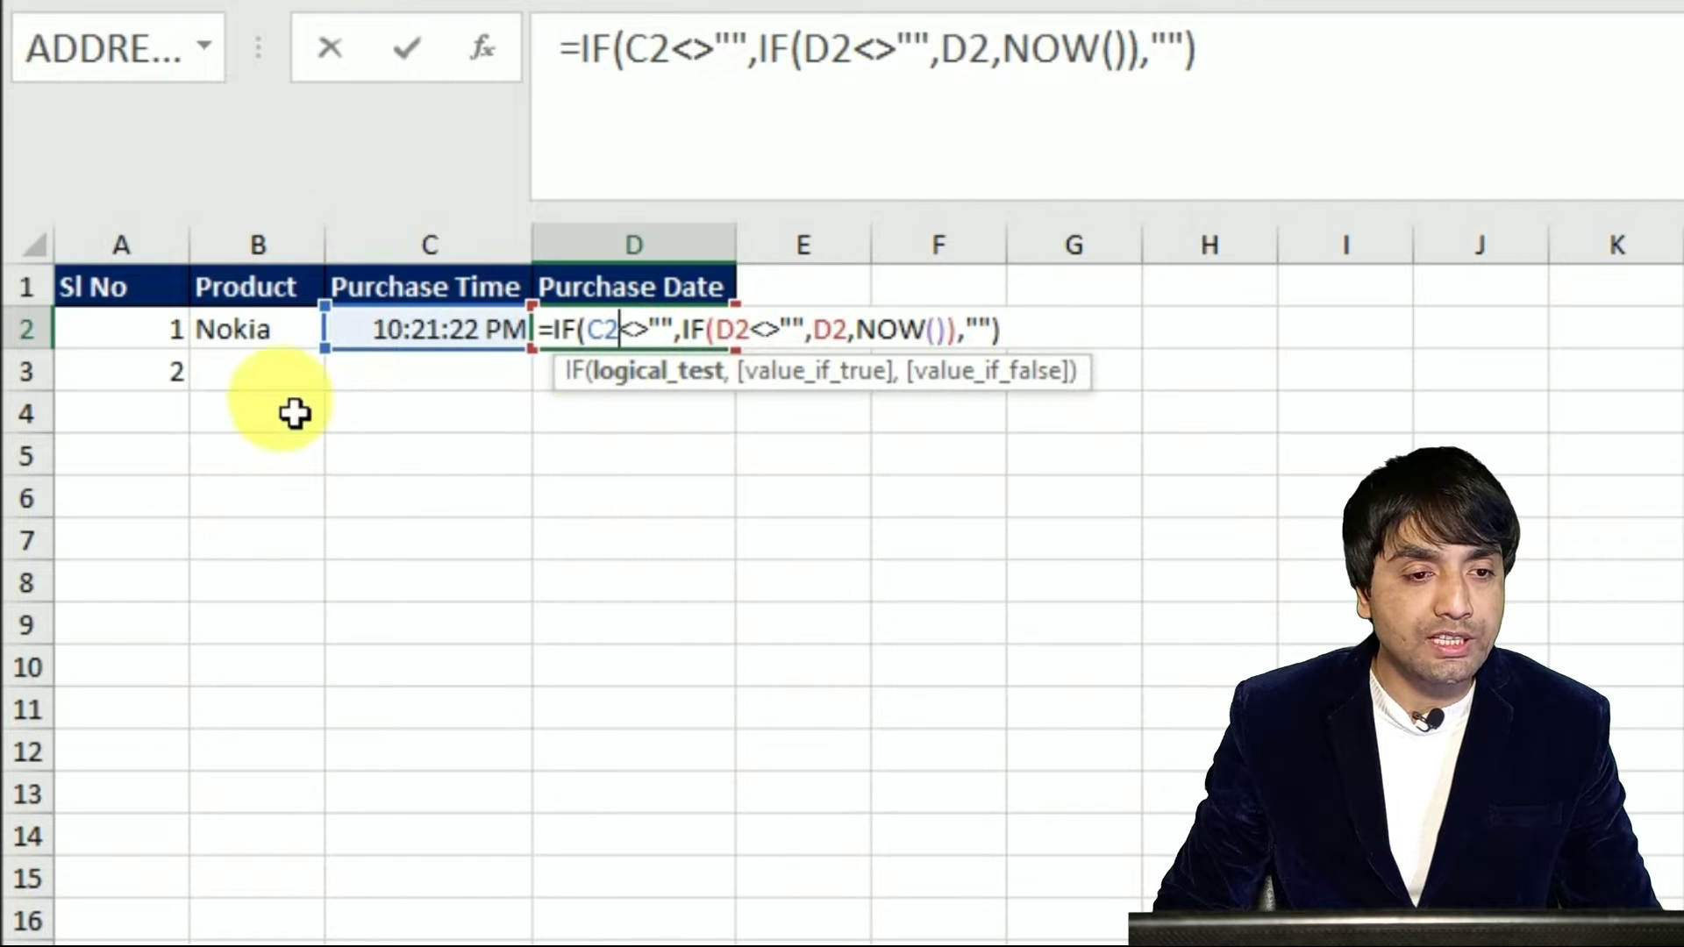
pyautogui.press('BackSpace')
pyautogui.press('BackSpace')
pyautogui.write('b2')
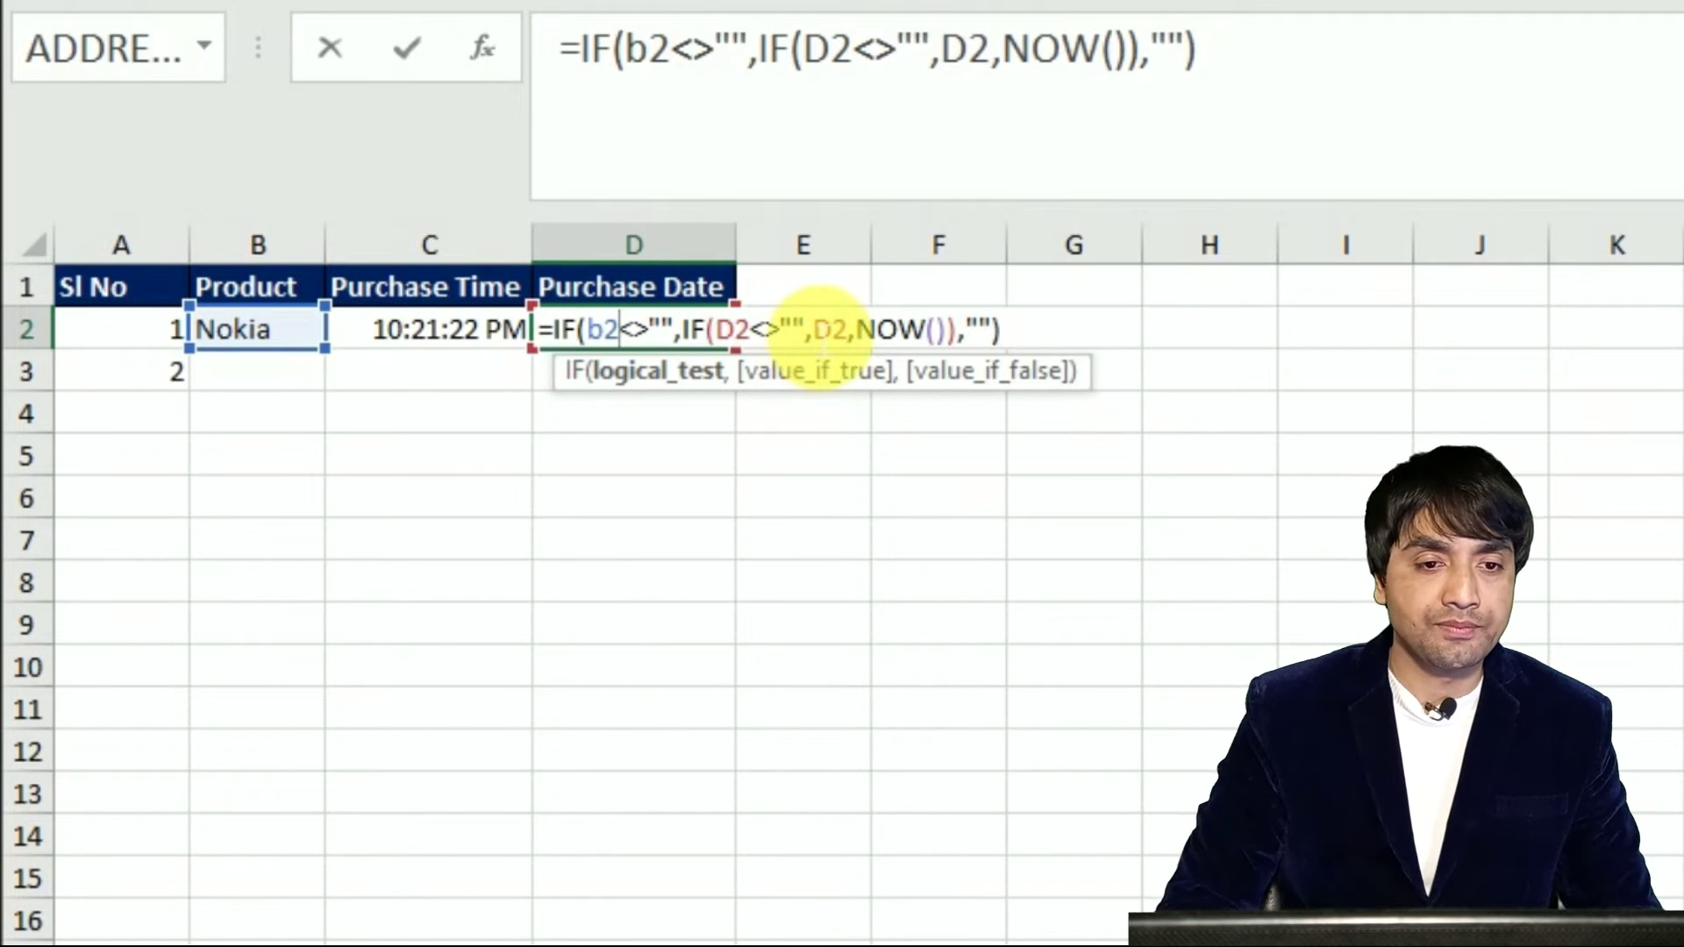
pyautogui.press('Return')
# Format D2 as a date with the long weekday type *Wednesday, March 14, 2012
pyautogui.press('Up')
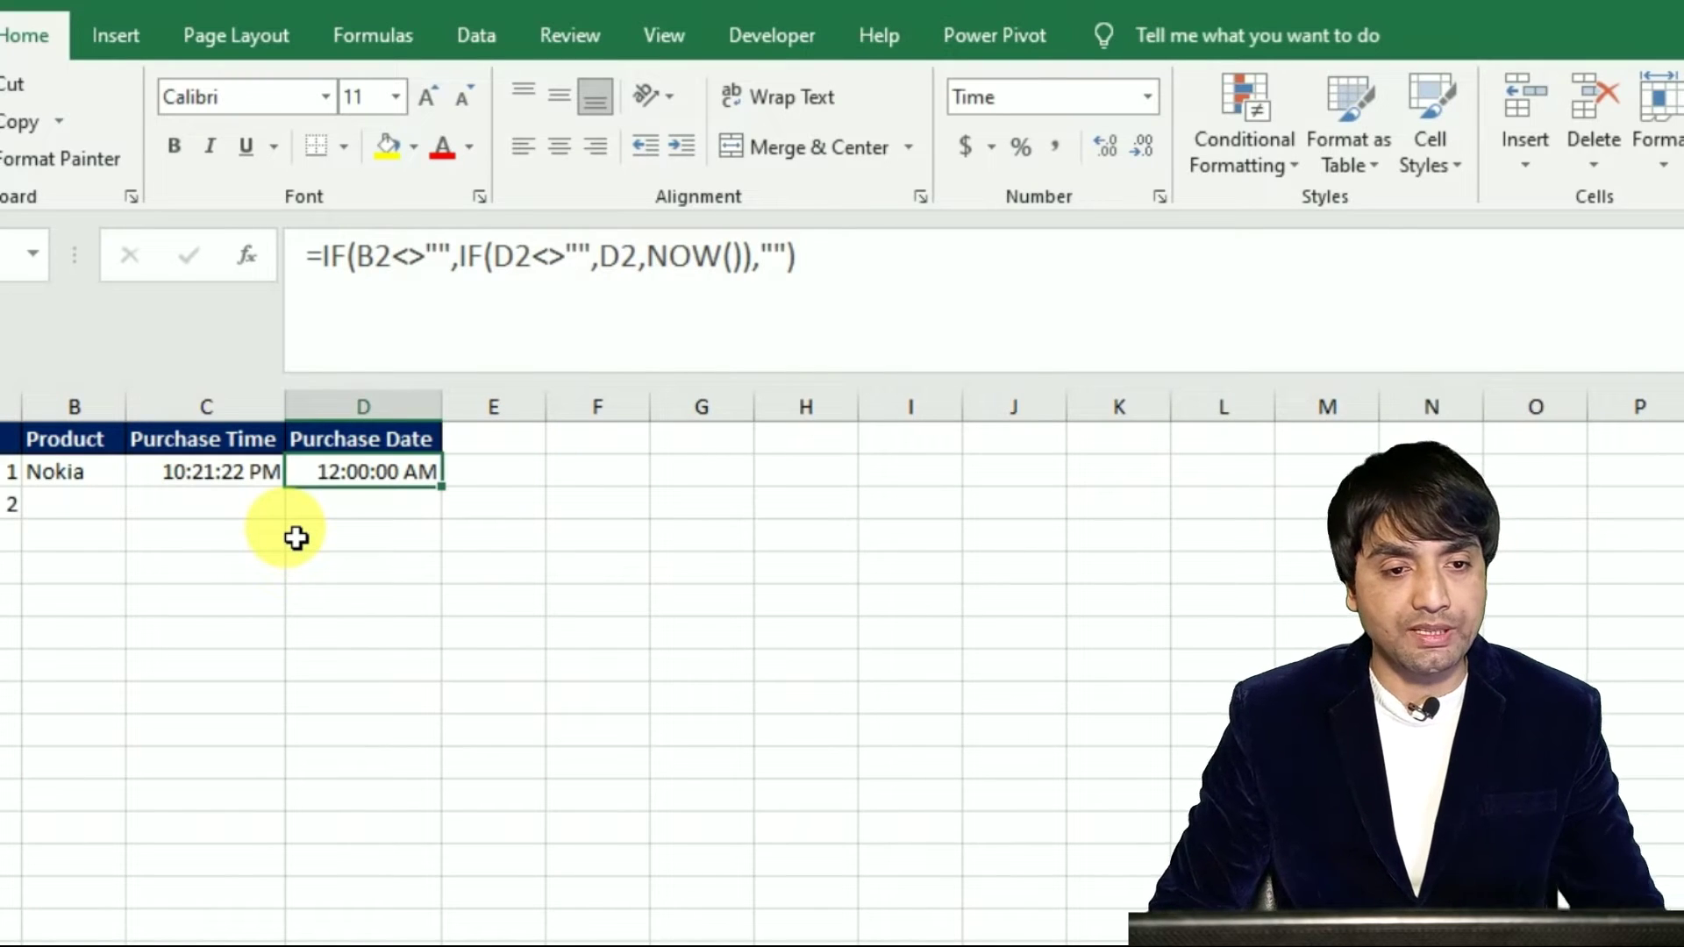
pyautogui.hotkey('ctrl', '1')
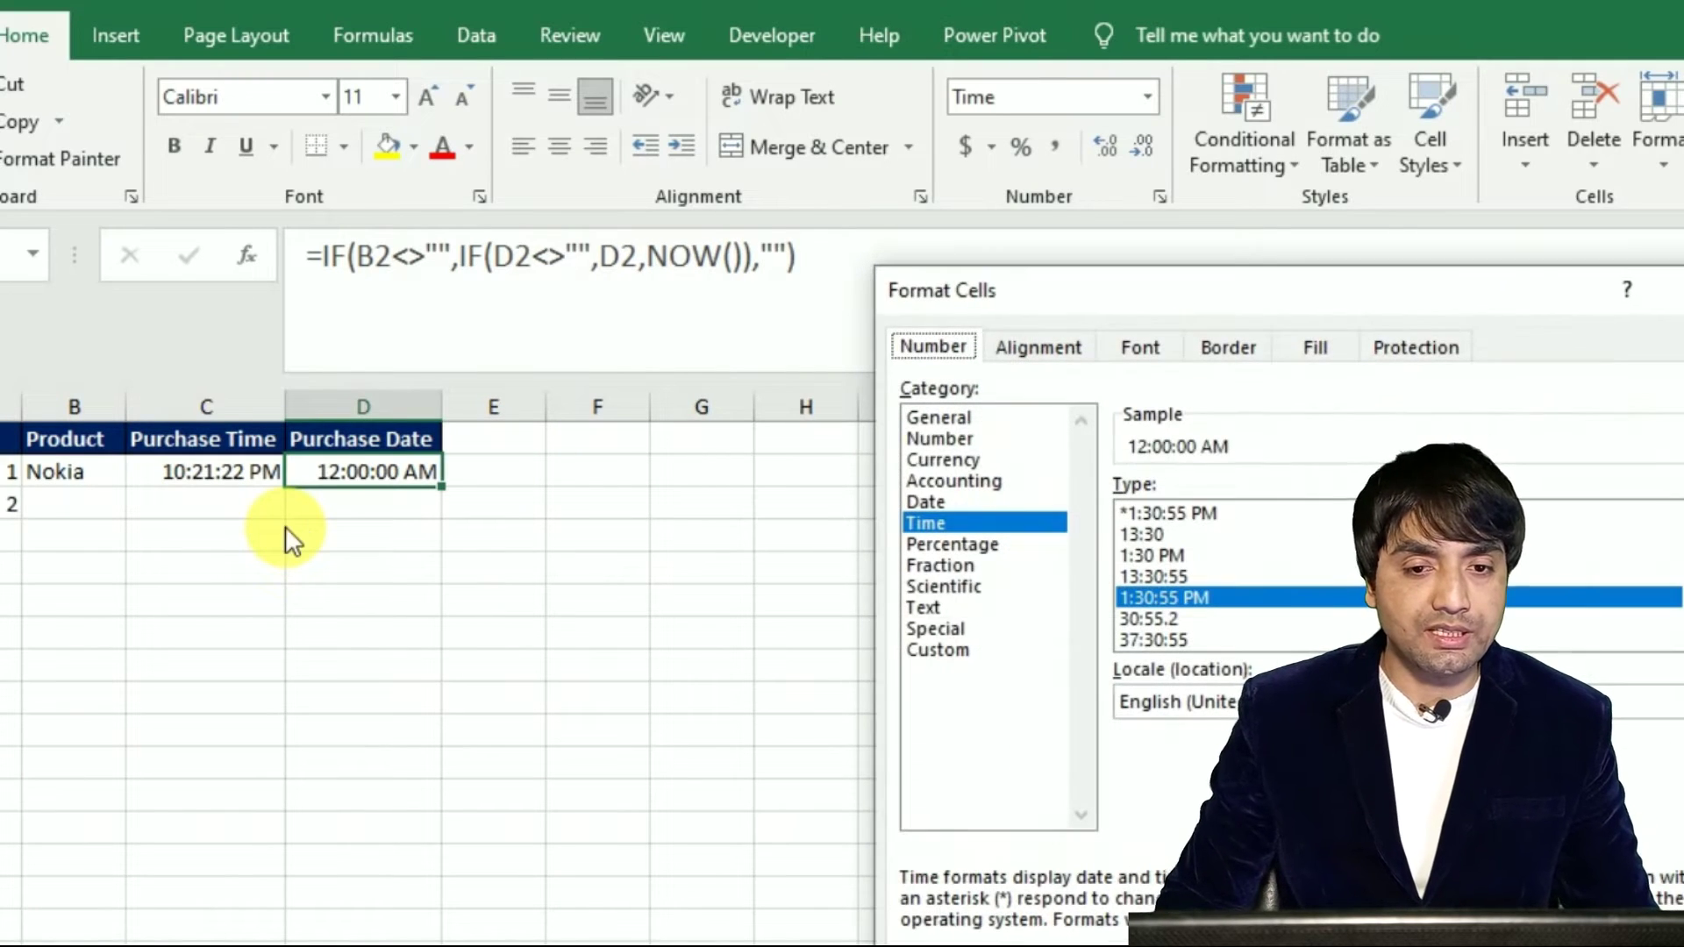
pyautogui.click(923, 500)
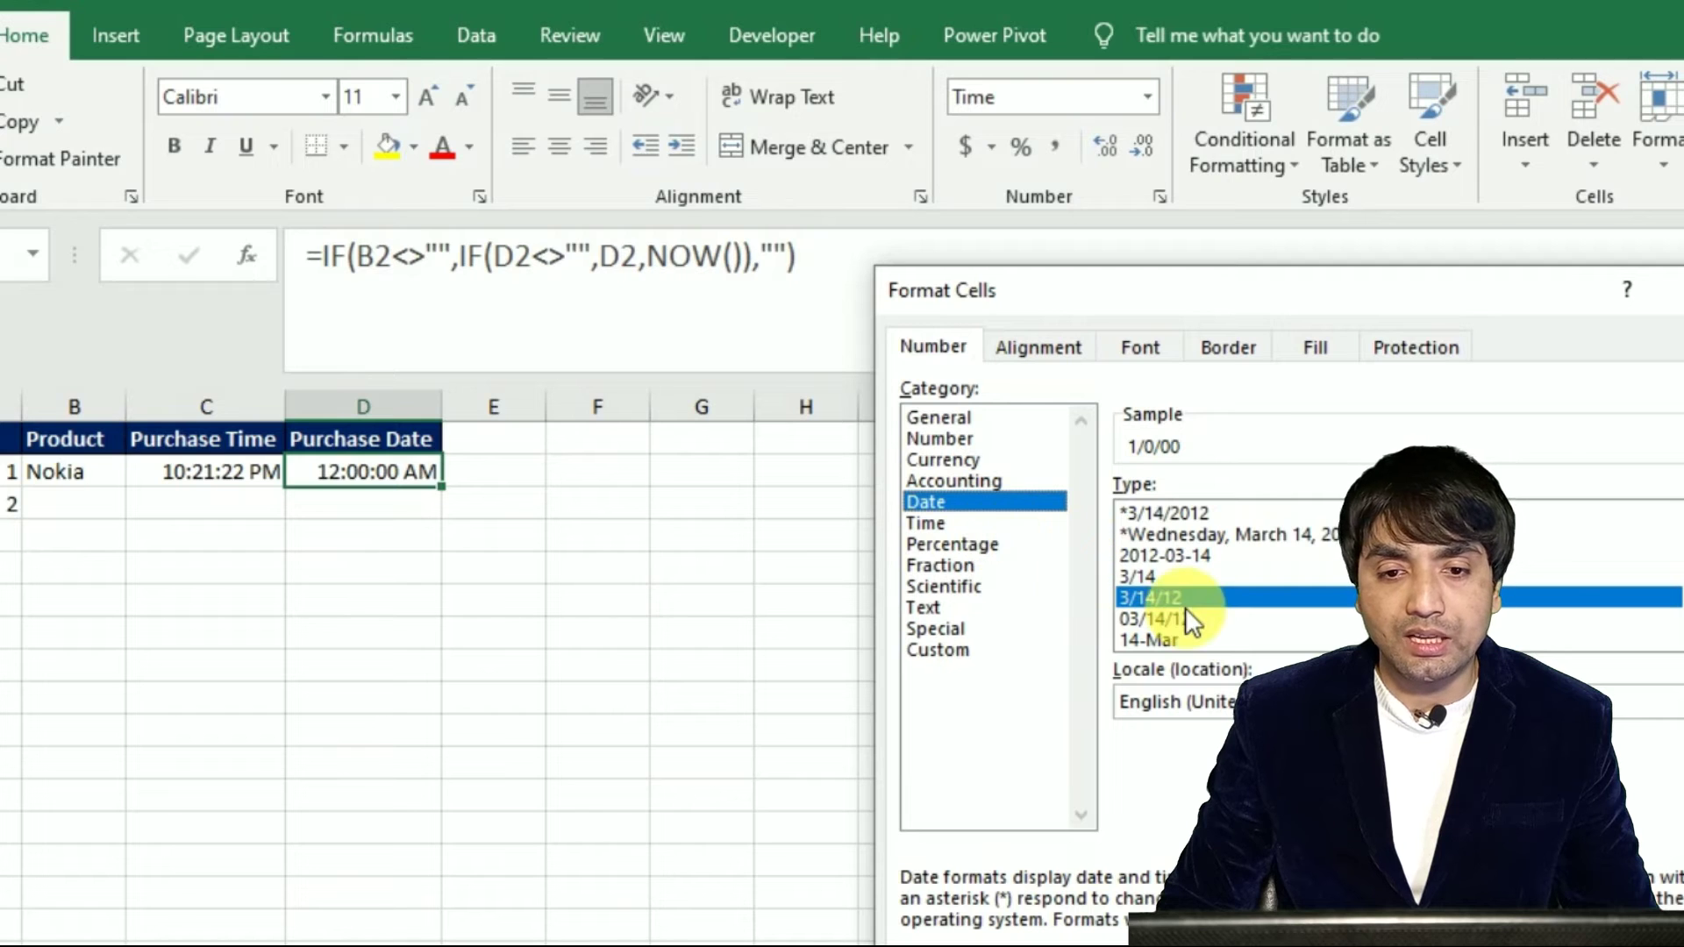
pyautogui.click(1174, 539)
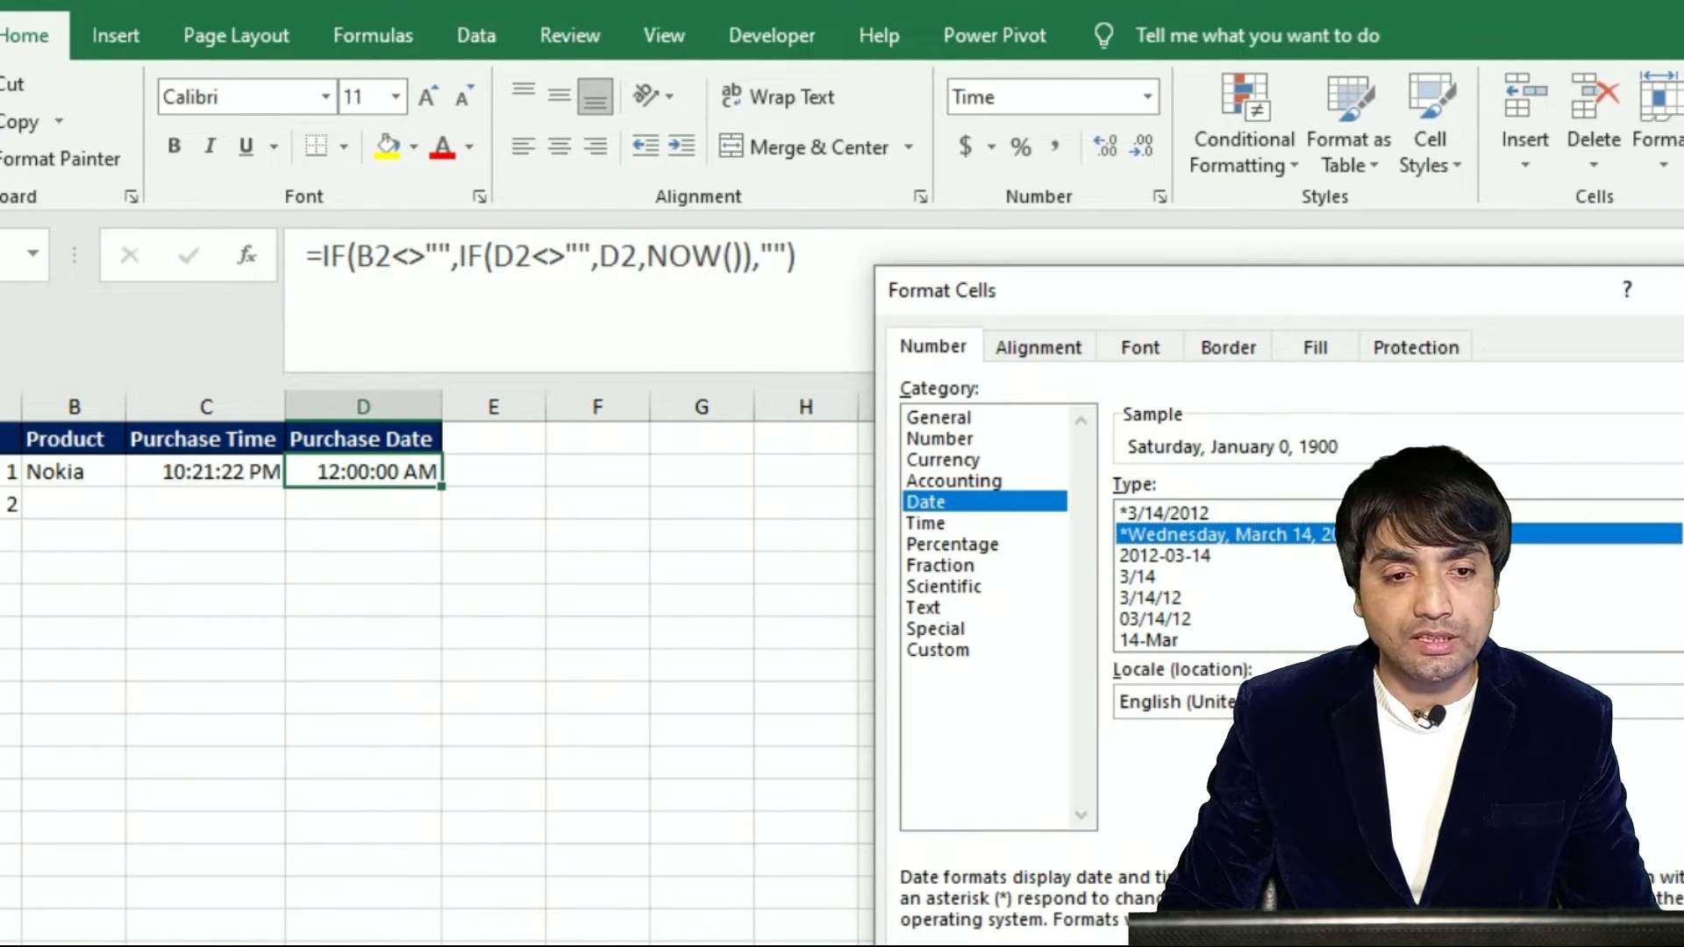
pyautogui.click(1541, 944)
pyautogui.click(540, 705)
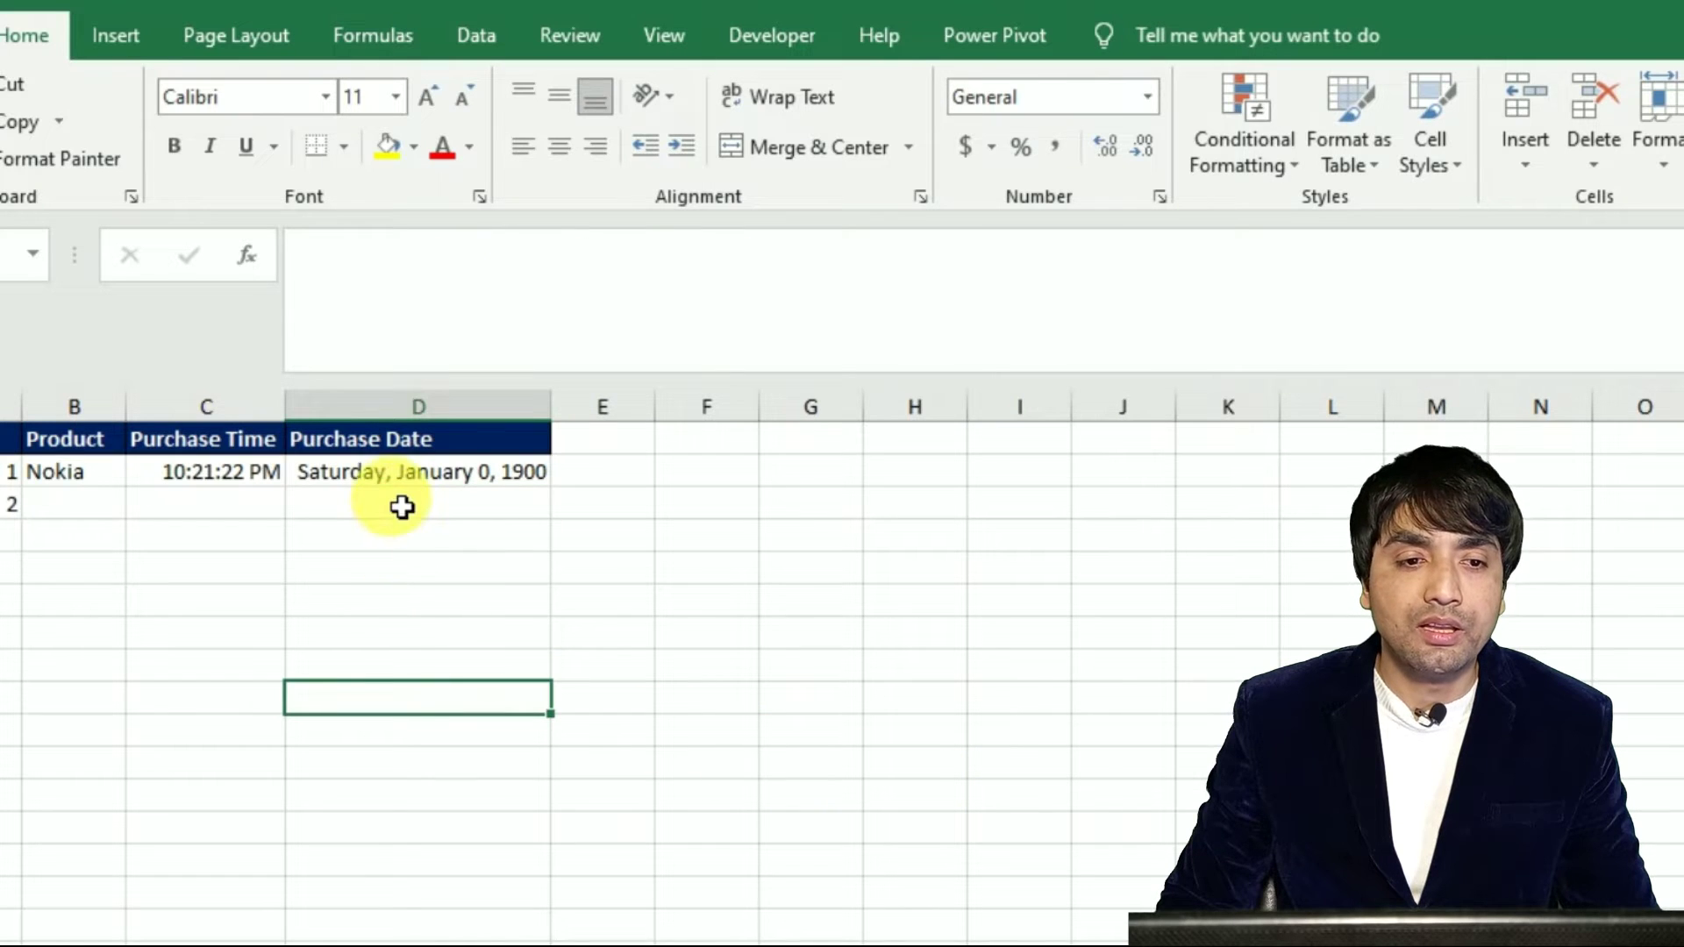
# Clear the product Nokia from B2 and enter it again to regenerate the purchase time and date
pyautogui.click(393, 471)
pyautogui.press('Left')
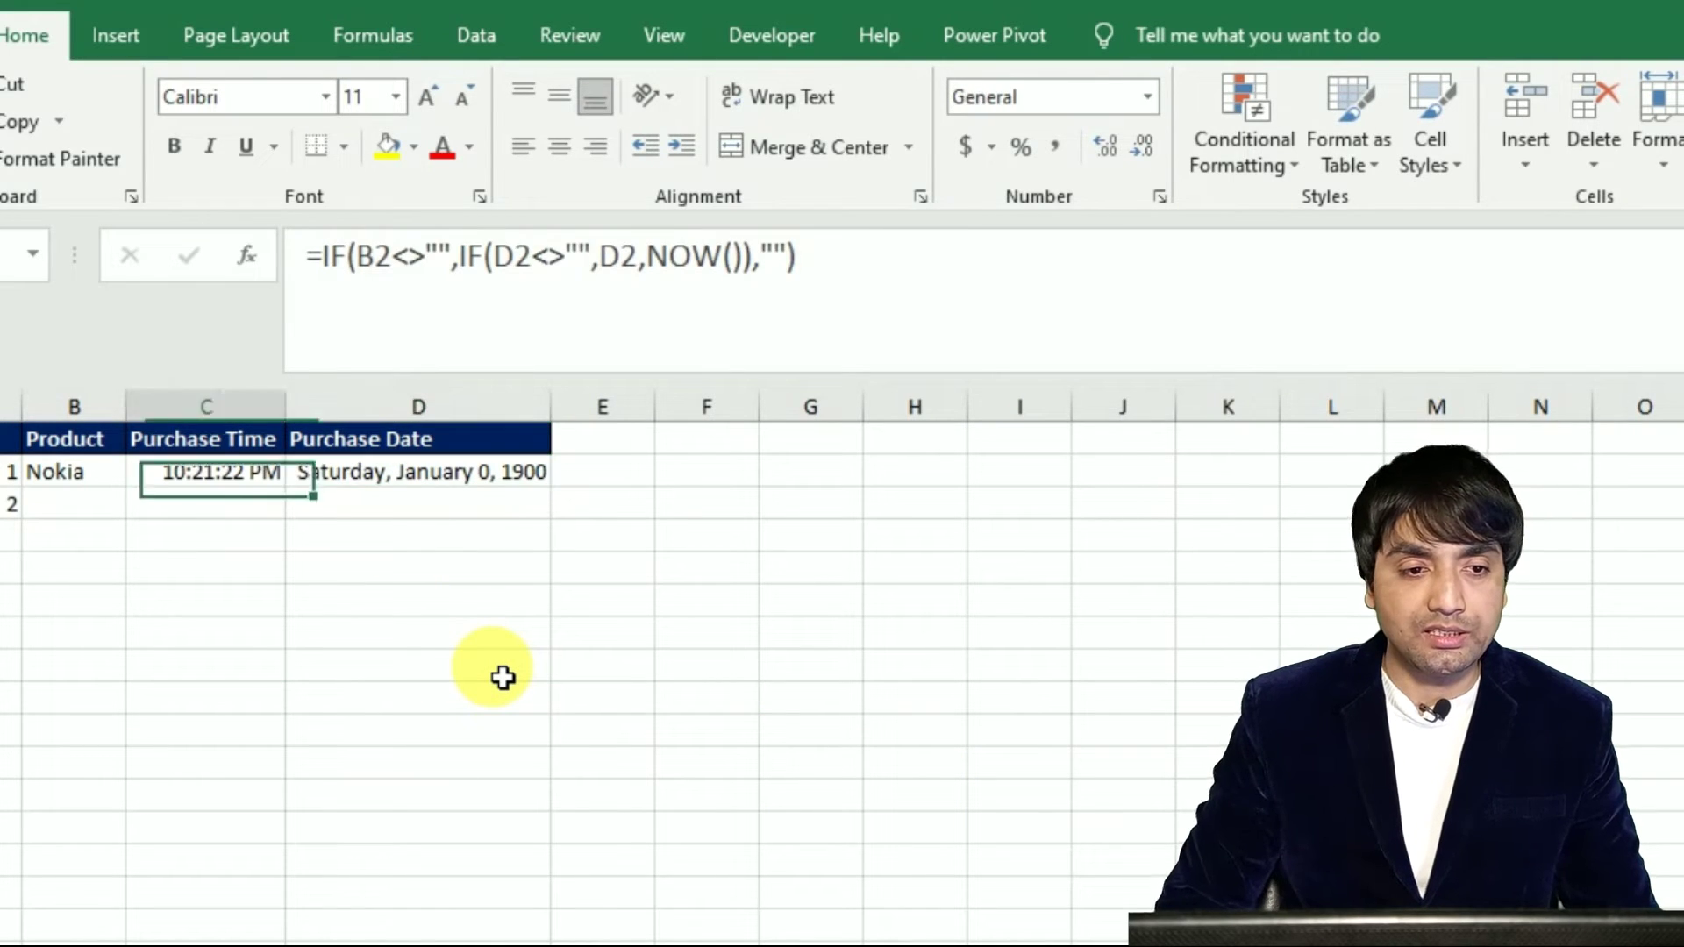
pyautogui.press('Left')
pyautogui.press('Down')
pyautogui.press('Up')
pyautogui.press('Delete')
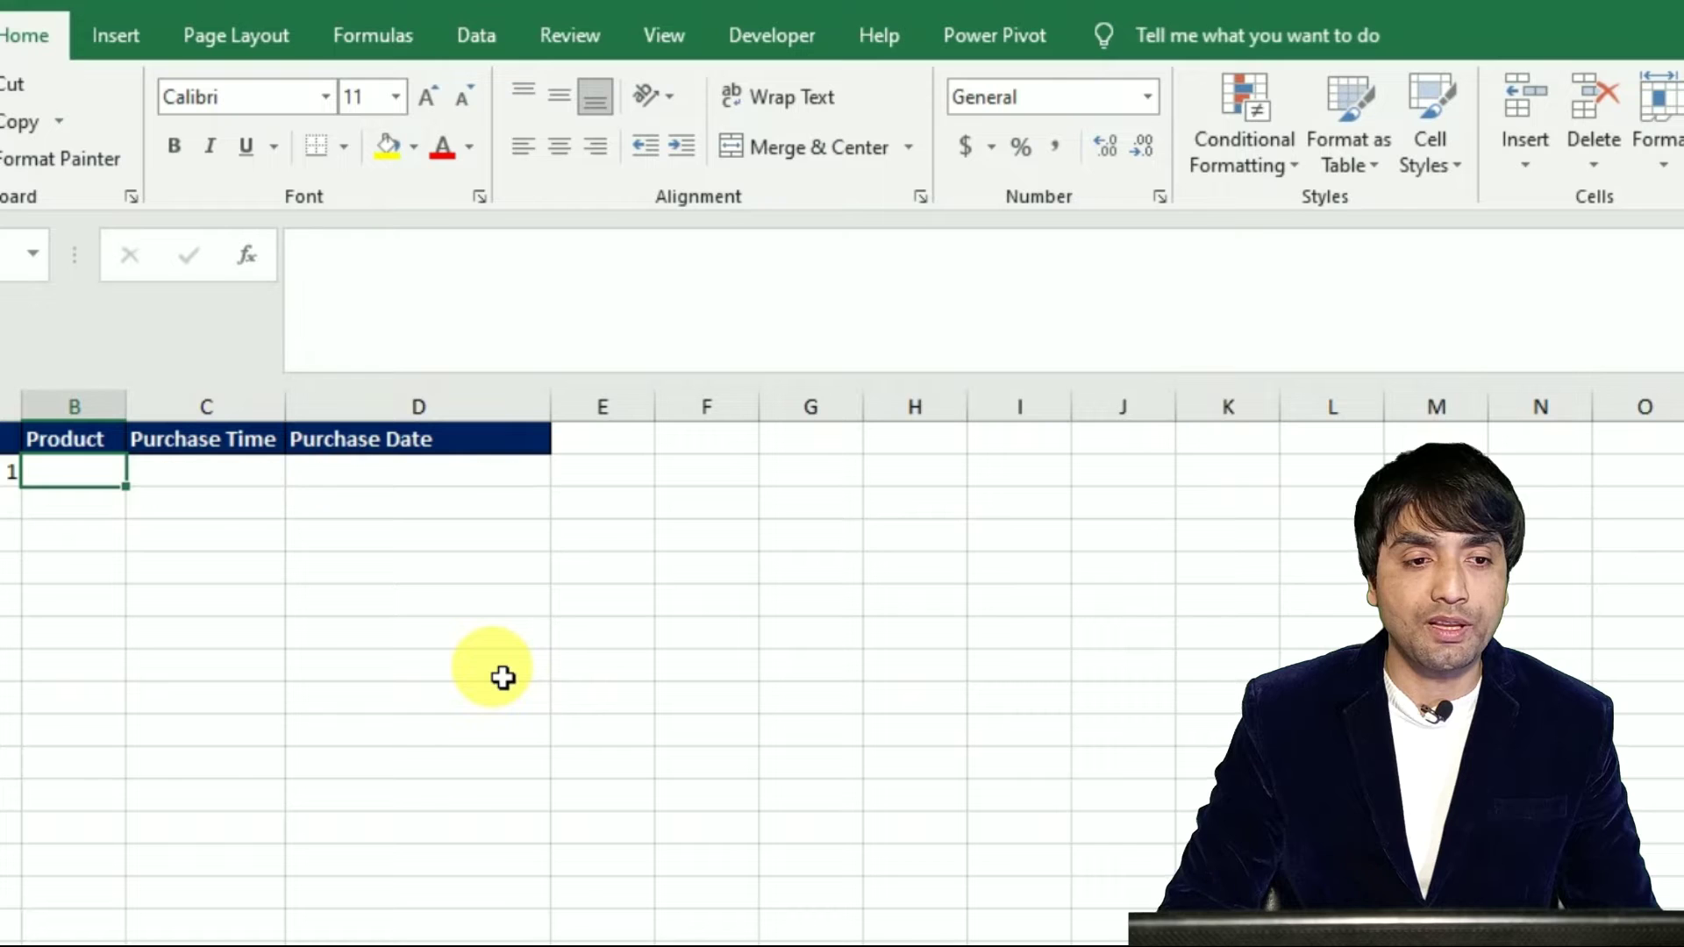
pyautogui.press('Up')
pyautogui.press('Down')
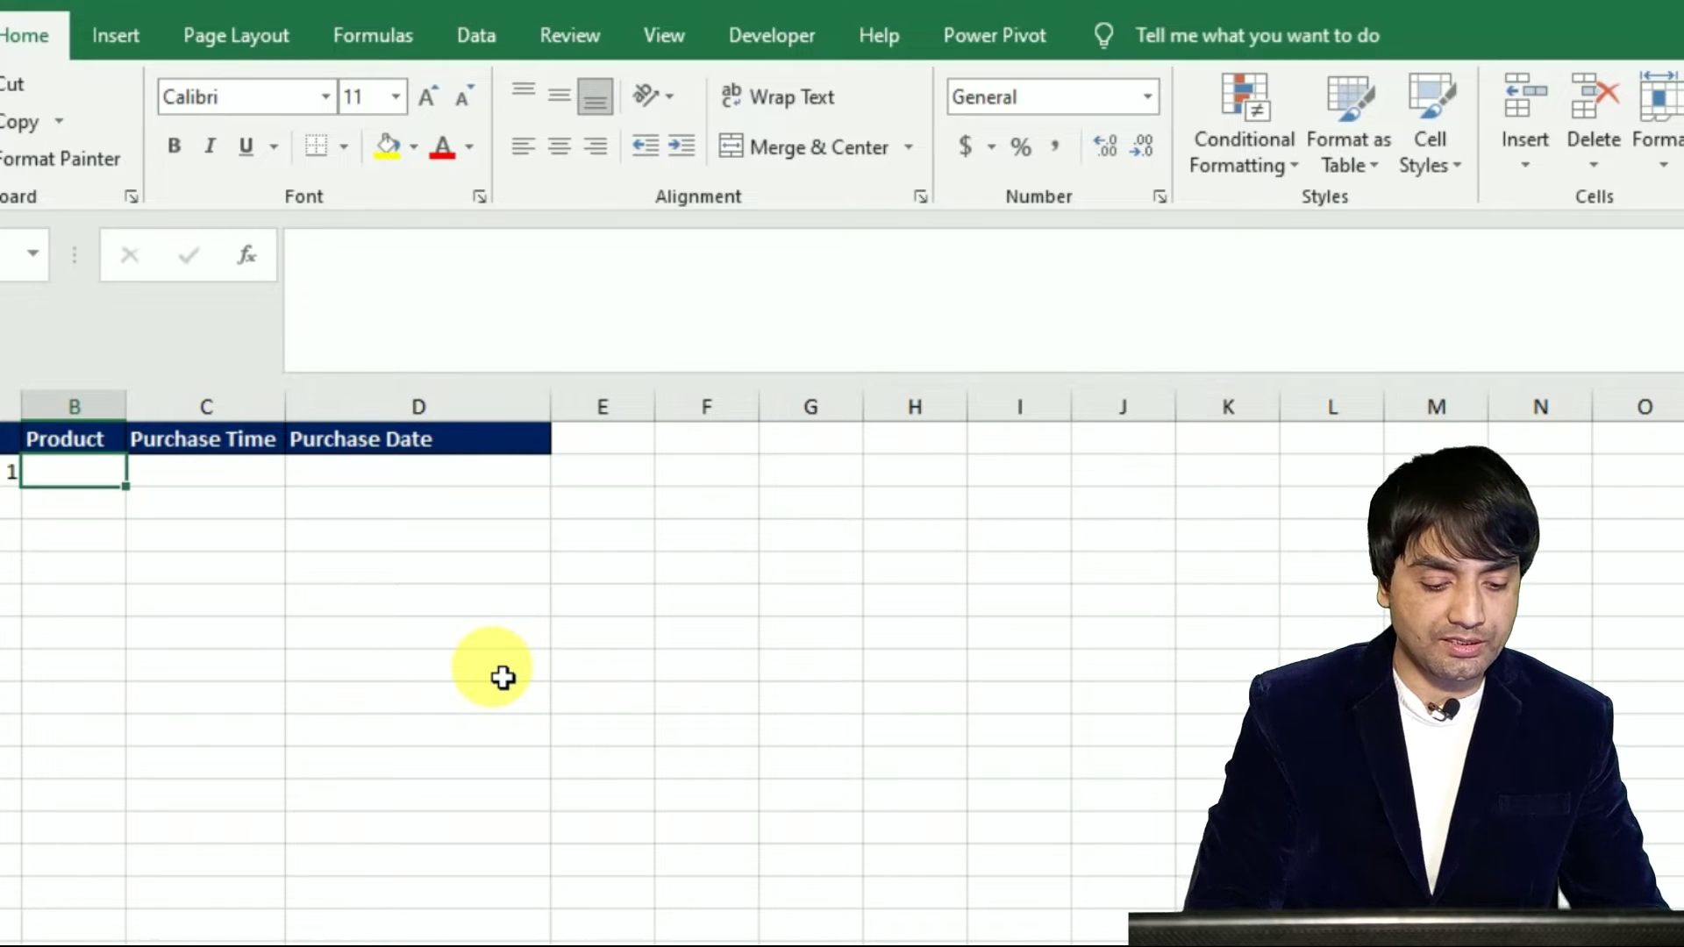
pyautogui.write('Nokia')
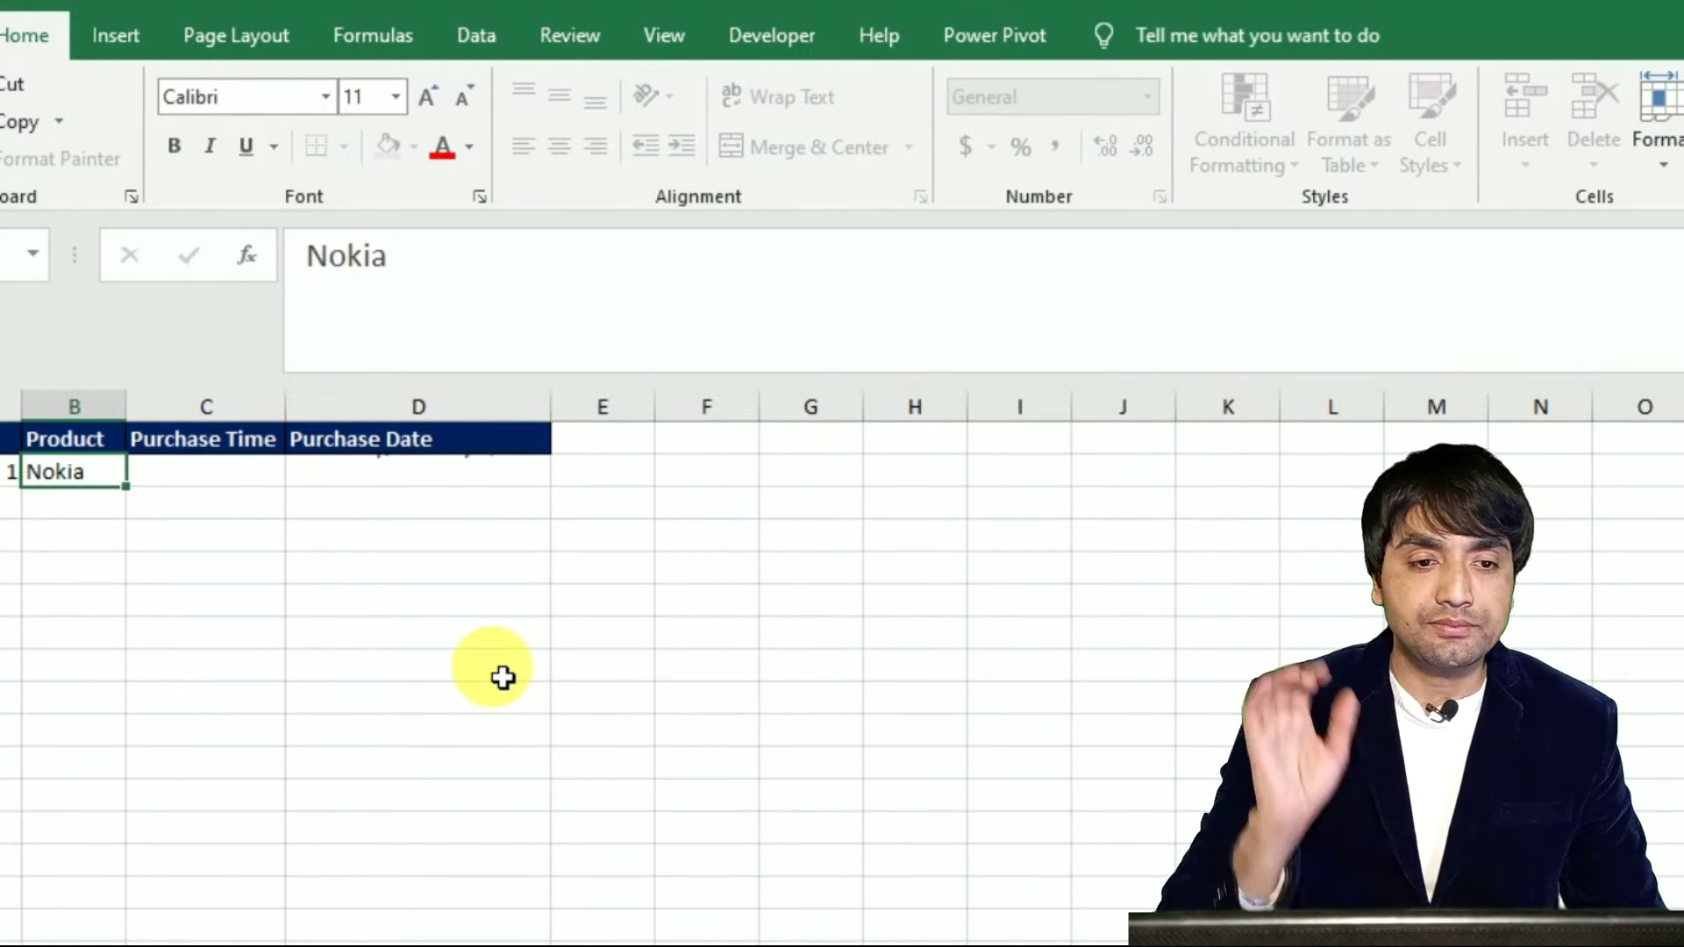
pyautogui.press('Return')
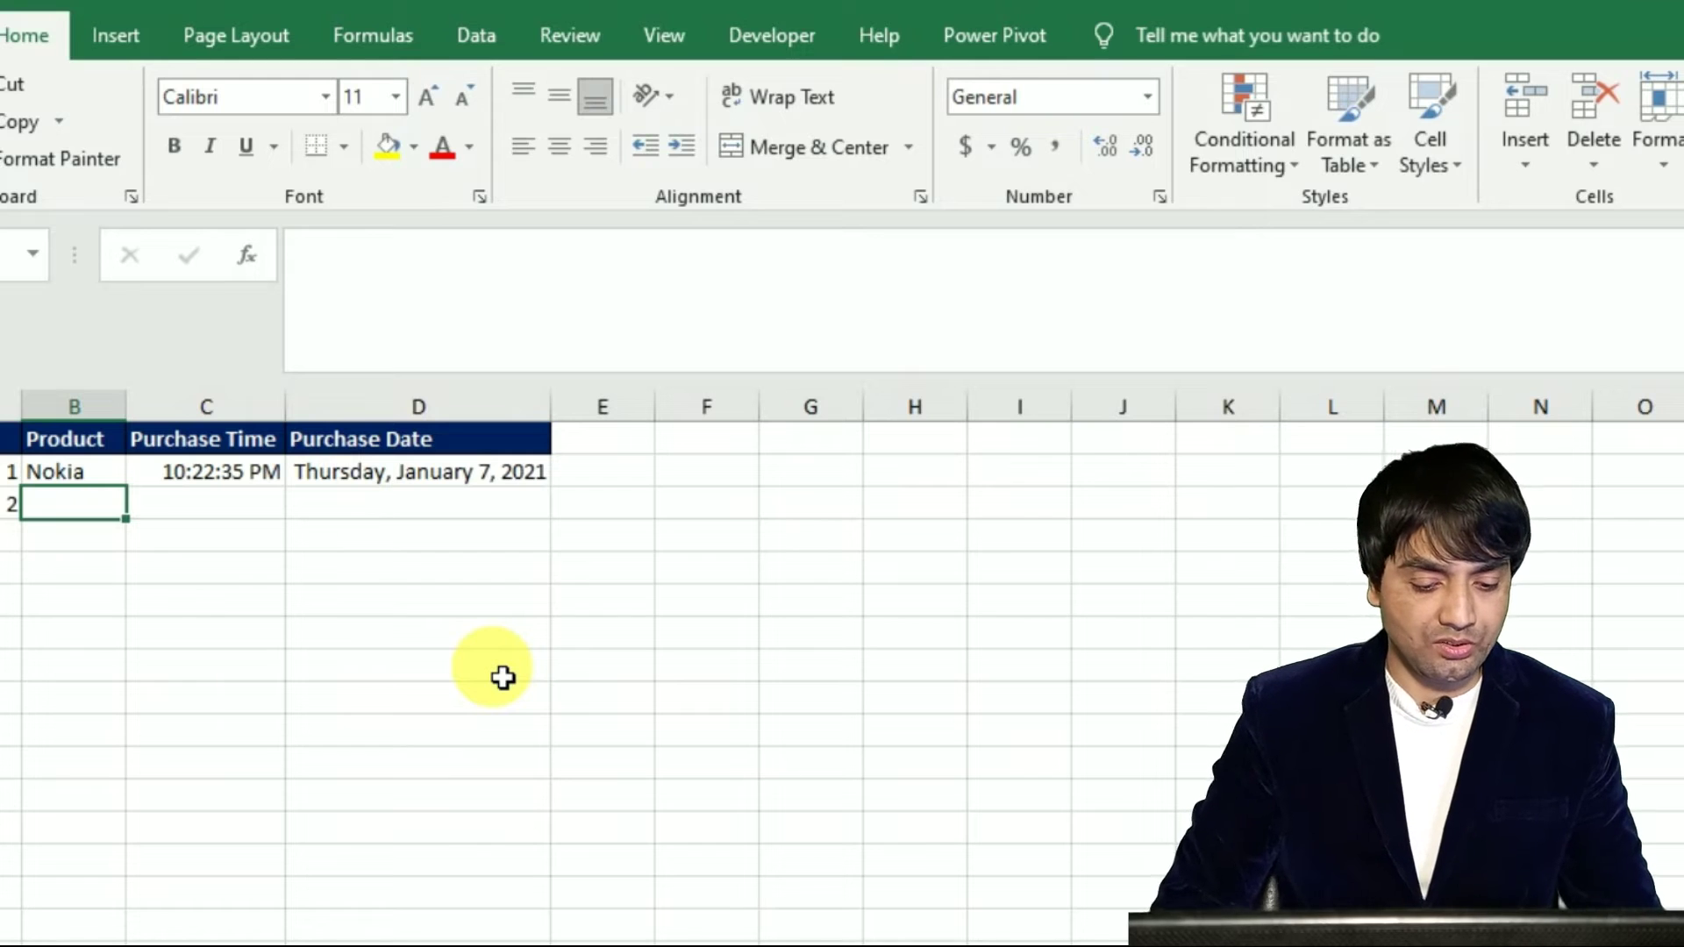
# Enter the product Sony in B3 and check its purchase time and date cells
pyautogui.write('Sony')
pyautogui.press('Tab')
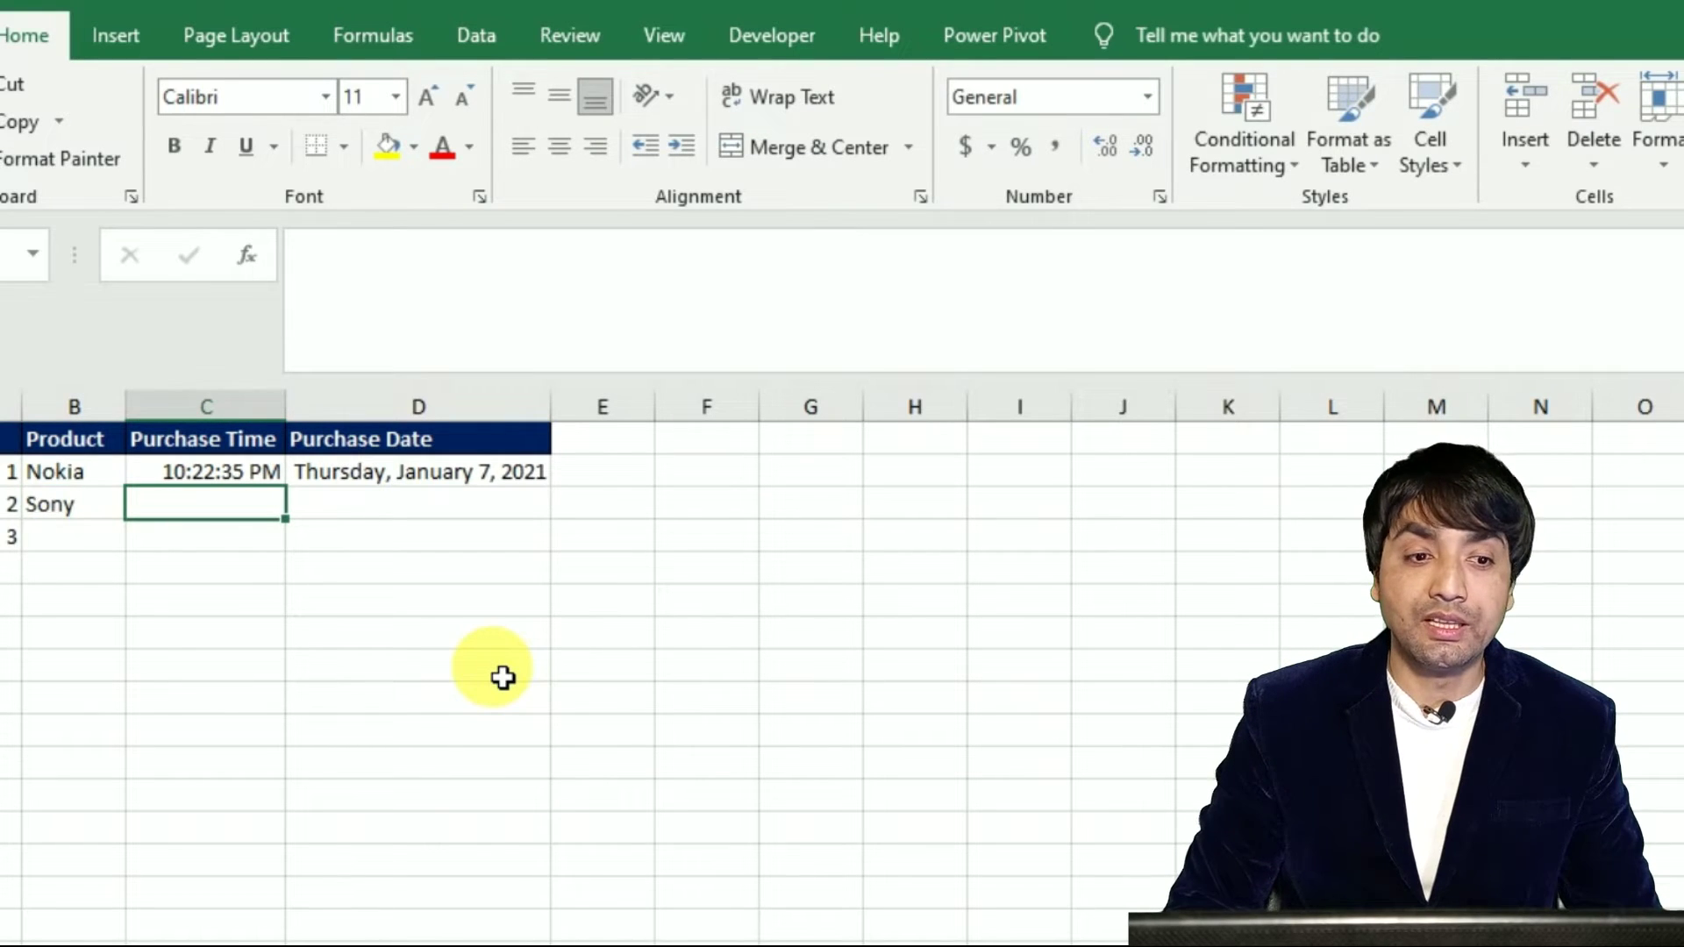
pyautogui.press('Right')
pyautogui.press('Right')
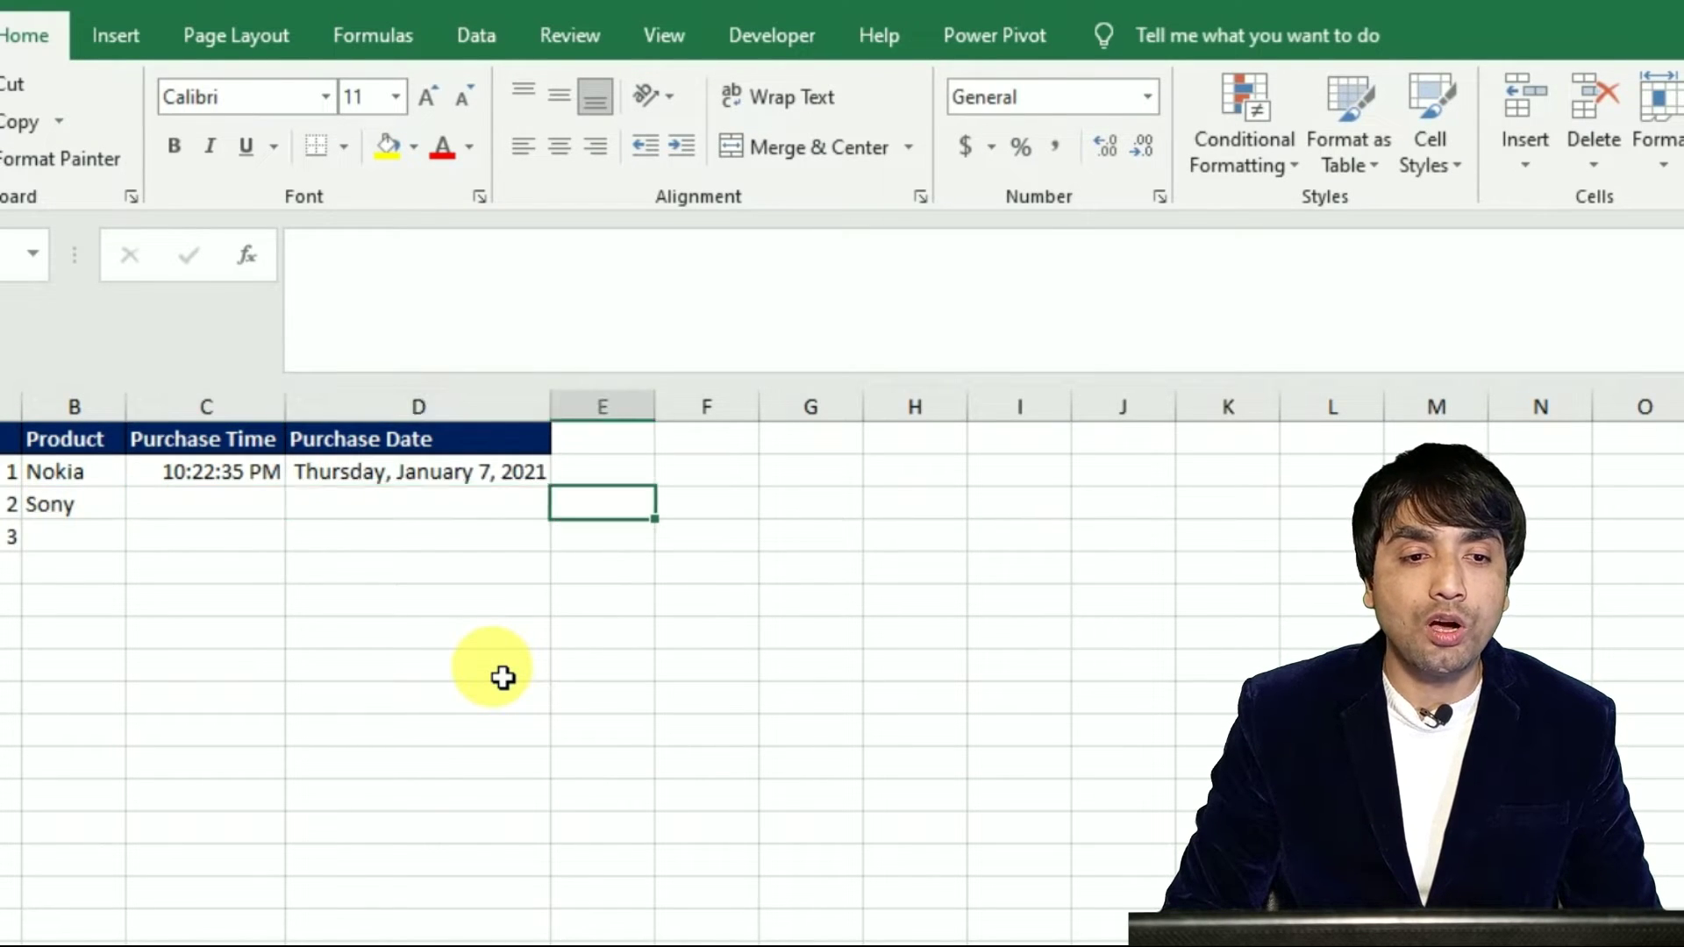
pyautogui.press('Left')
pyautogui.press('Left')
pyautogui.press('Left')
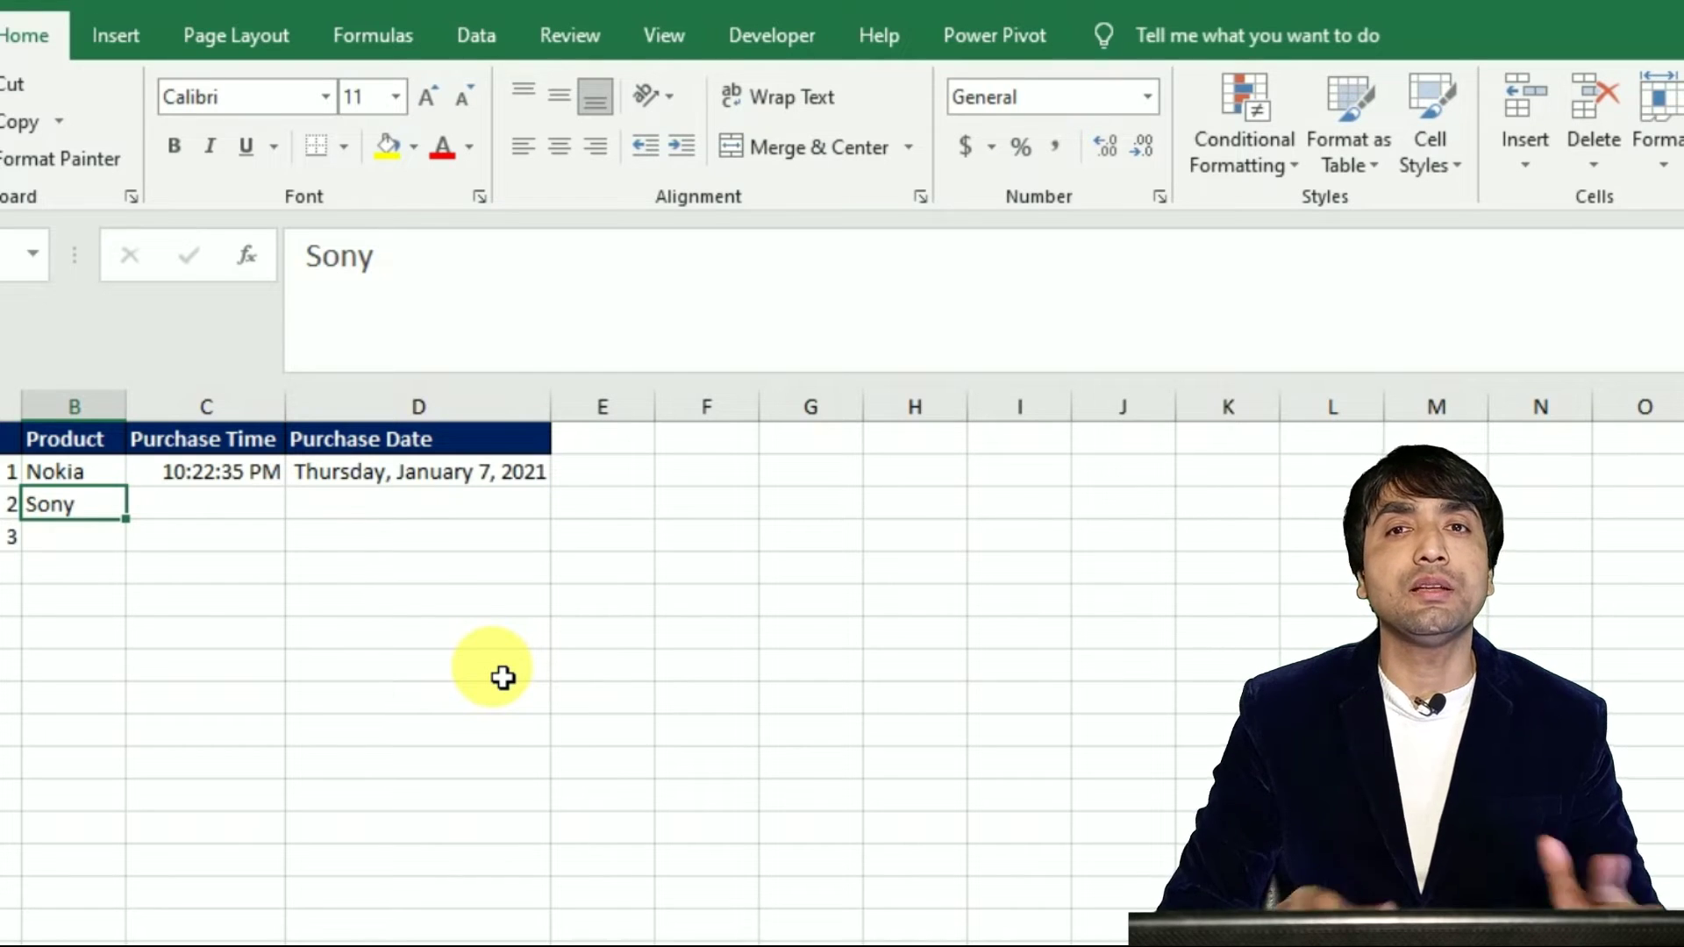
# Convert the range A1:D17 into a table with a header row
pyautogui.press('Up')
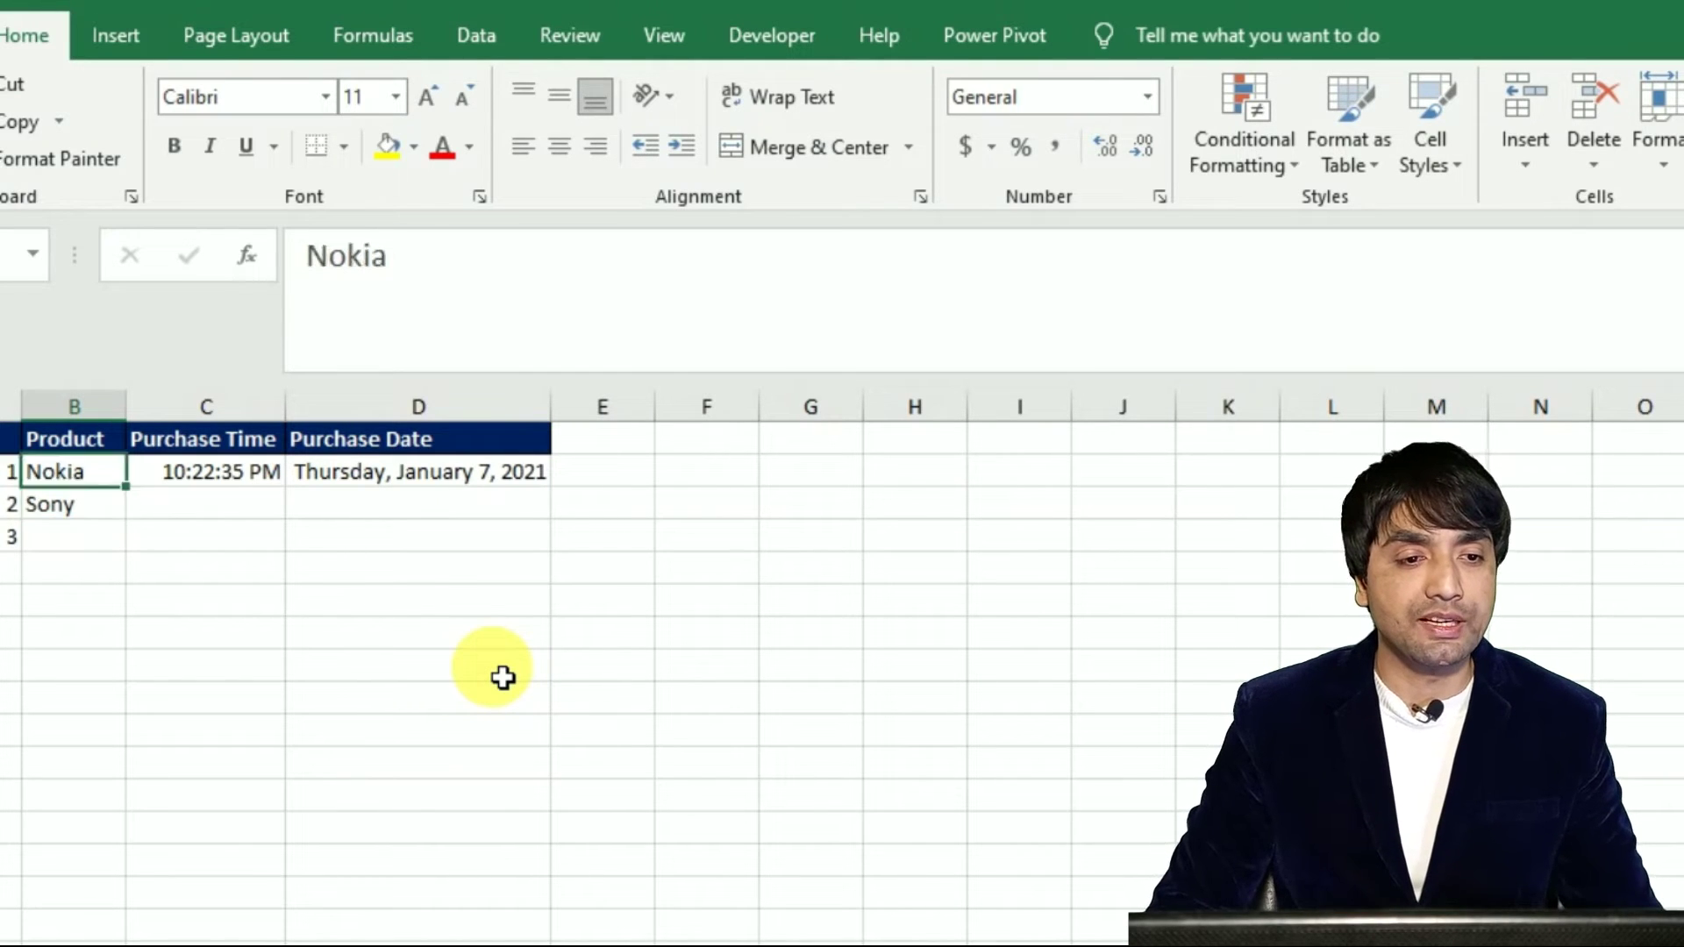
pyautogui.press('Up')
pyautogui.press('Left')
pyautogui.hotkey('shift', 'Right')
pyautogui.hotkey('shift', 'Right')
pyautogui.hotkey('shift', 'Right')
pyautogui.hotkey('shift', 'Right')
pyautogui.hotkey('shift', 'Down')
pyautogui.hotkey('shift', 'Left')
pyautogui.hotkey('shift', 'Down')
pyautogui.hotkey('shift', 'Down')
pyautogui.hotkey('shift', 'Right')
pyautogui.hotkey('shift', 'Left')
pyautogui.hotkey('shift', 'Down')
pyautogui.hotkey('shift', 'Down')
pyautogui.hotkey('shift', 'Down')
pyautogui.hotkey('shift', 'Down')
pyautogui.hotkey('shift', 'Down')
pyautogui.hotkey('shift', 'Down')
pyautogui.hotkey('shift', 'Down')
pyautogui.hotkey('shift', 'Down')
pyautogui.hotkey('shift', 'Down')
pyautogui.hotkey('shift', 'Down')
pyautogui.hotkey('shift', 'Down')
pyautogui.hotkey('shift', 'Down')
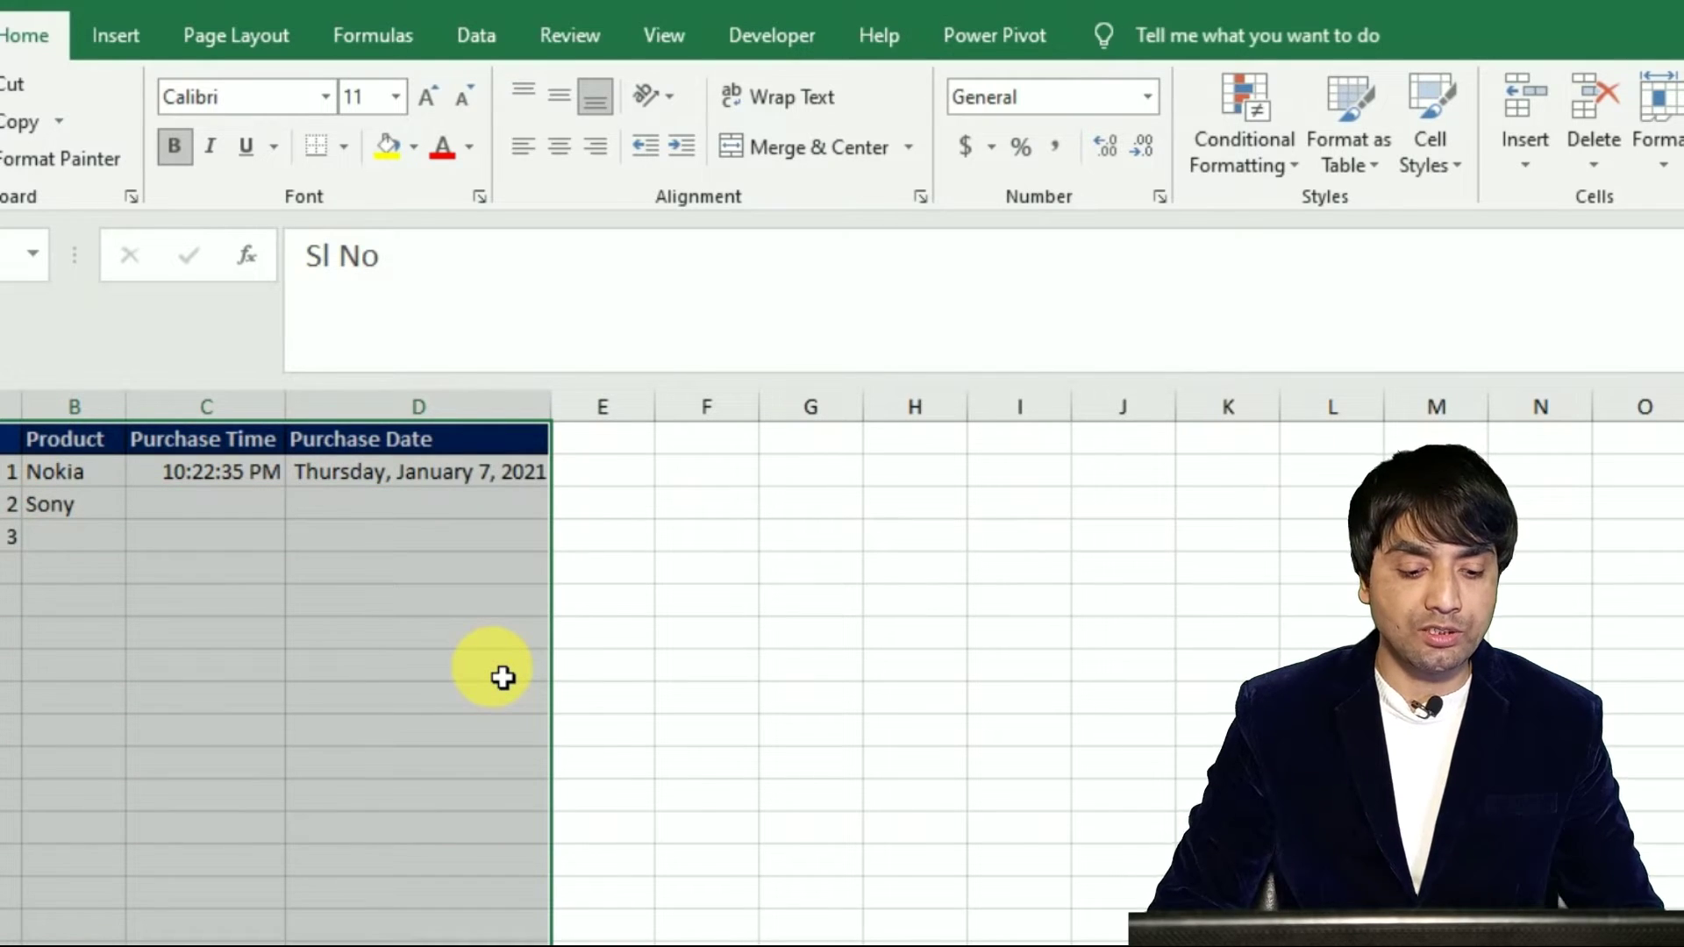
pyautogui.hotkey('ctrl', 't')
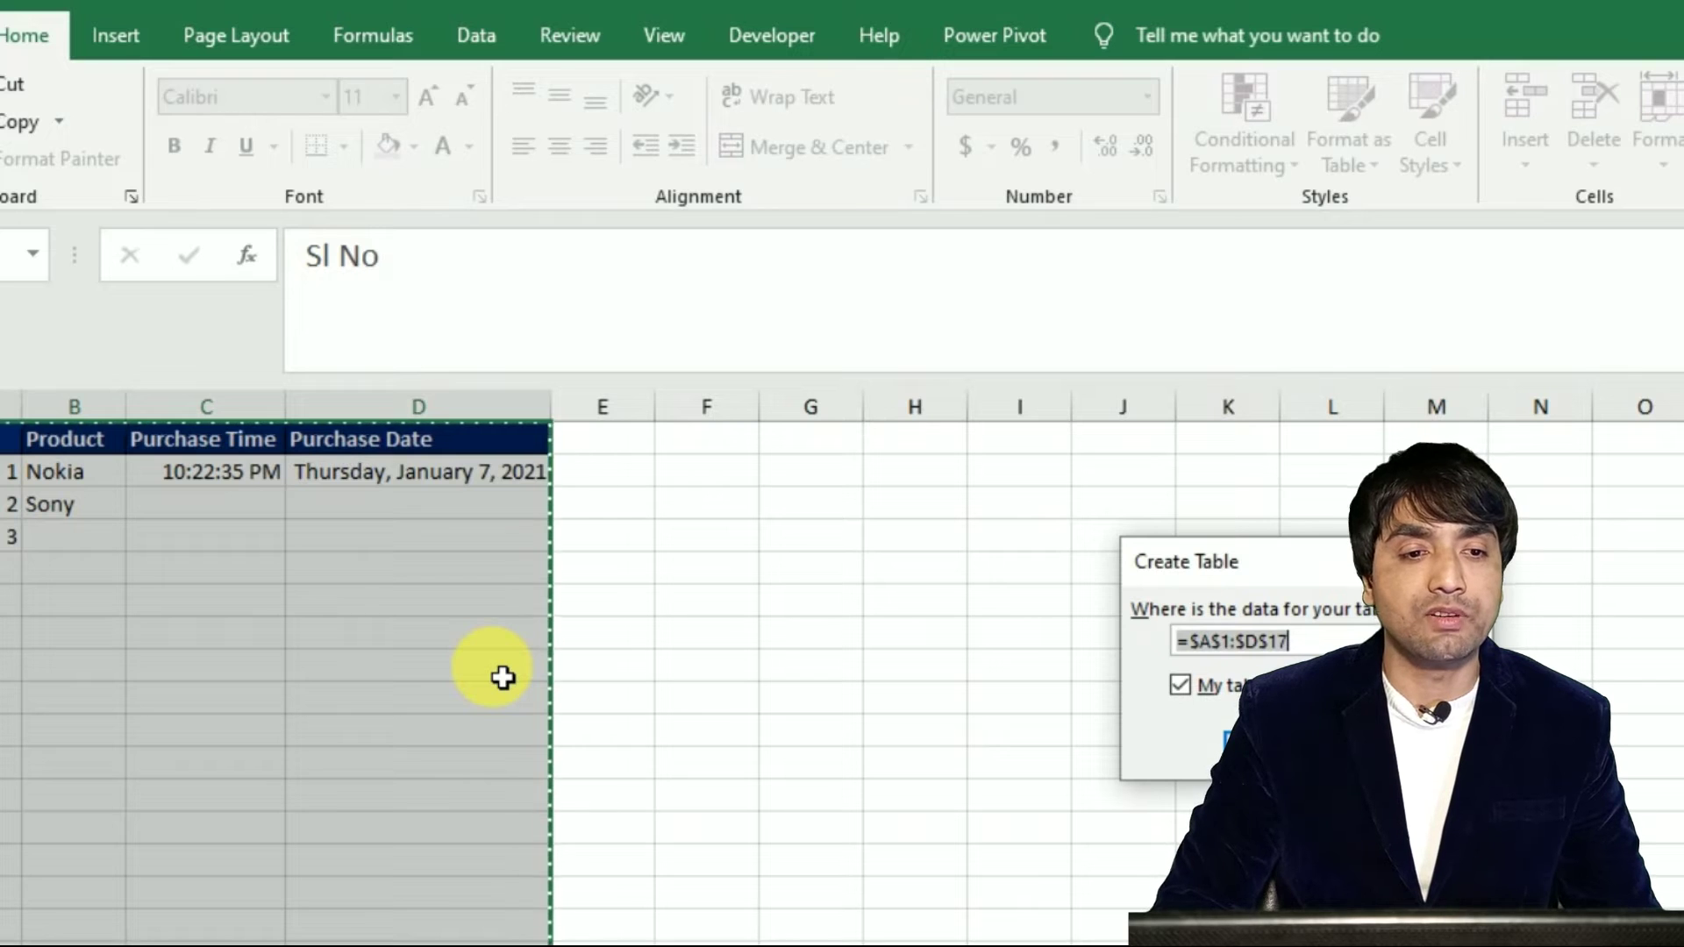
pyautogui.press('Return')
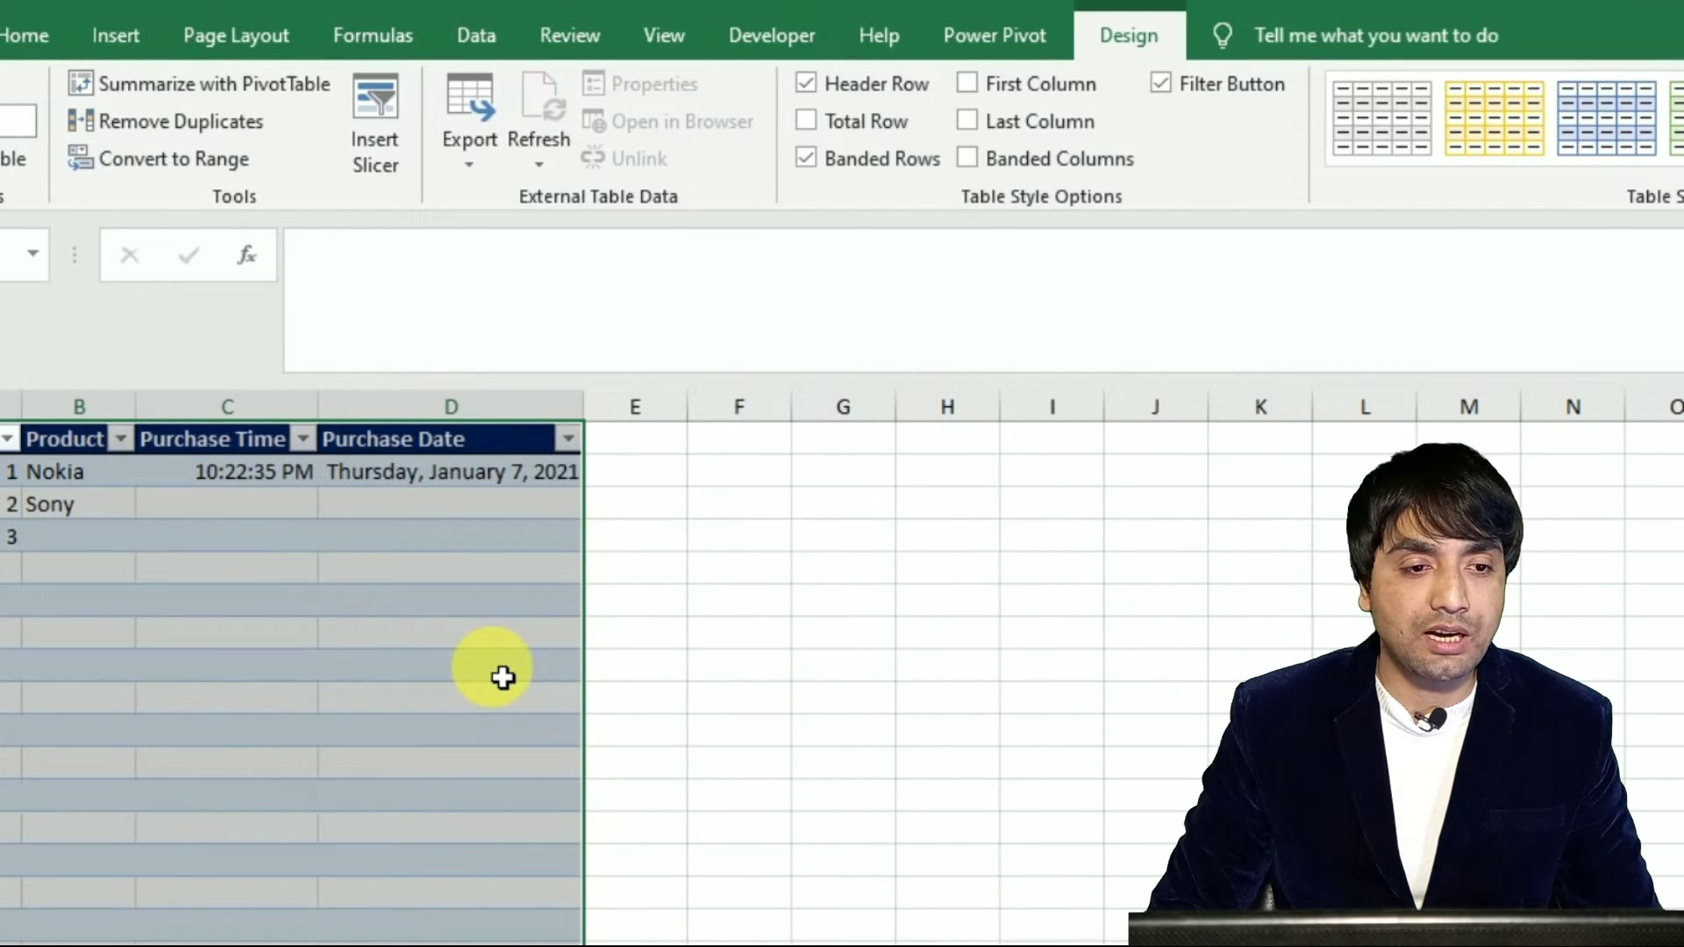
# Delete the product Sony from B3 in the table
pyautogui.press('Right')
pyautogui.press('Down')
pyautogui.press('Right')
pyautogui.press('Down')
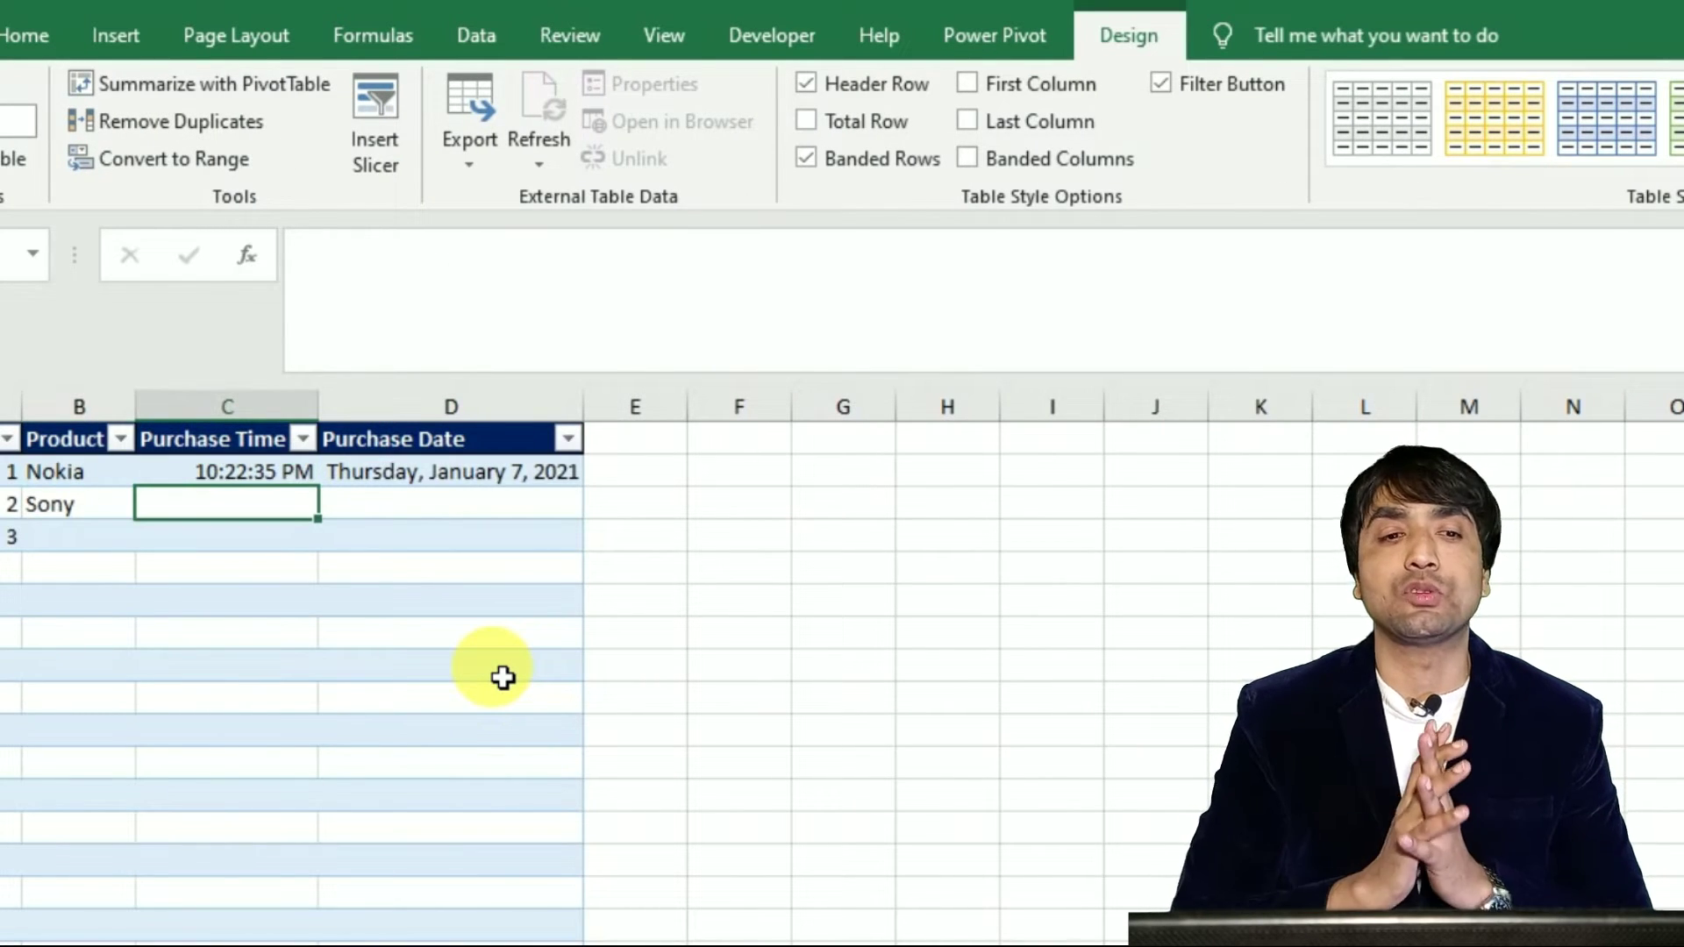
pyautogui.press('Left')
pyautogui.press('Delete')
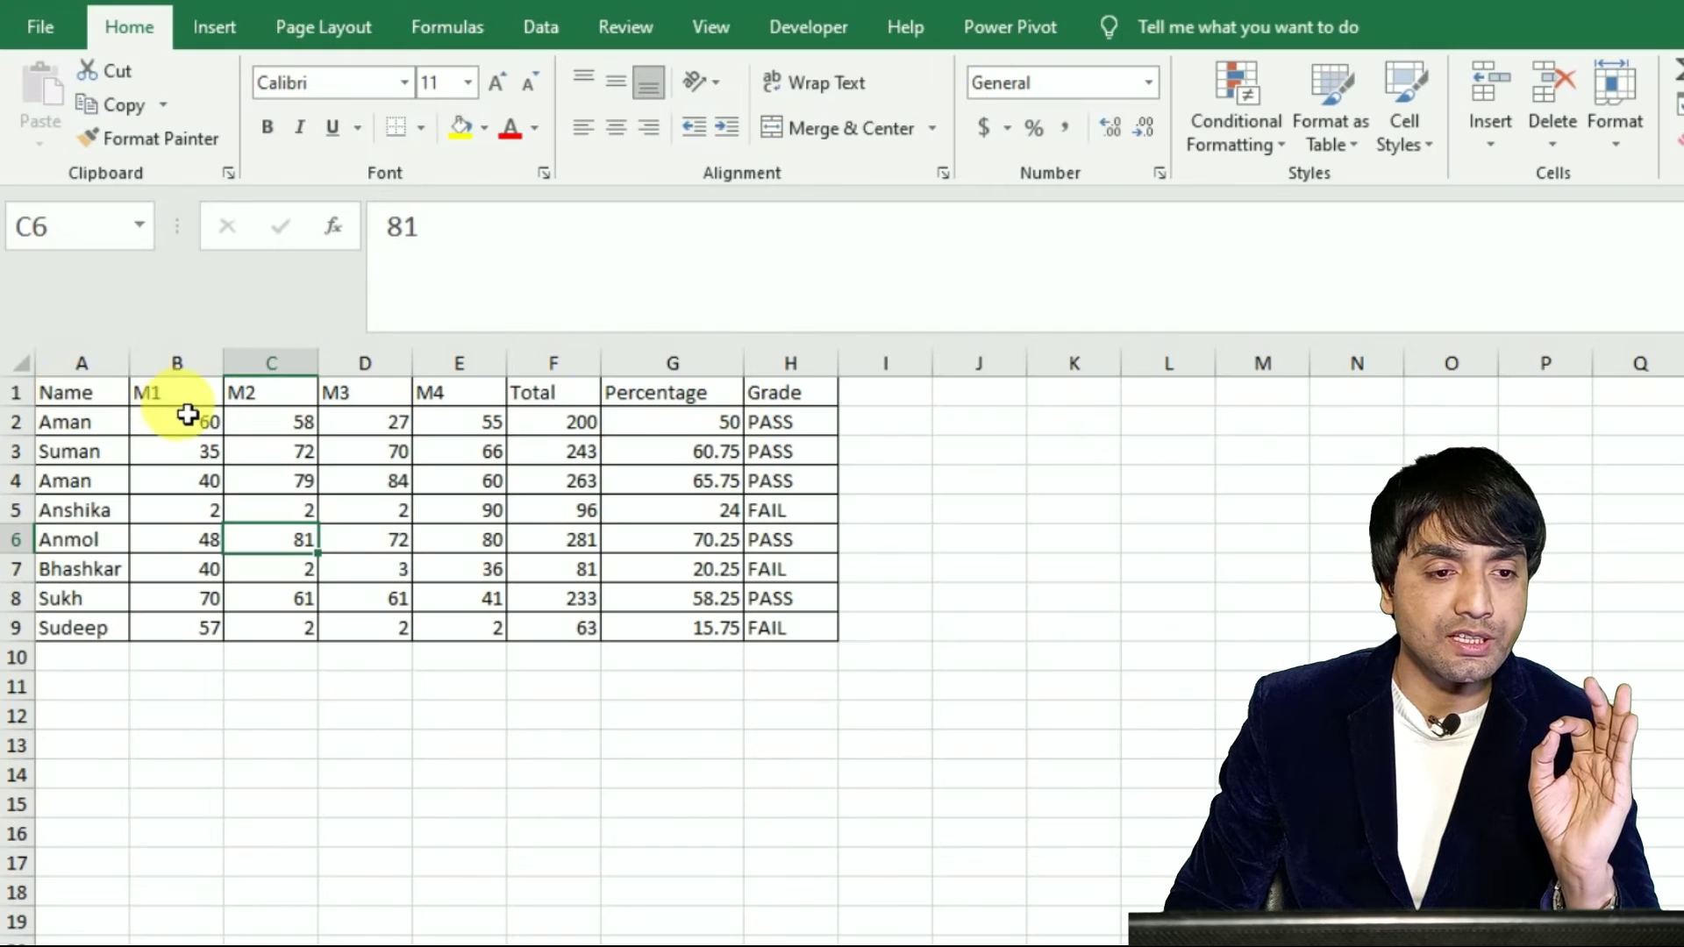
# Apply a Less Than 33 conditional format with light red fill and dark red text to the marks in B2:E9
pyautogui.click(288, 342)
pyautogui.moveTo(196, 438); pyautogui.dragTo(470, 640)
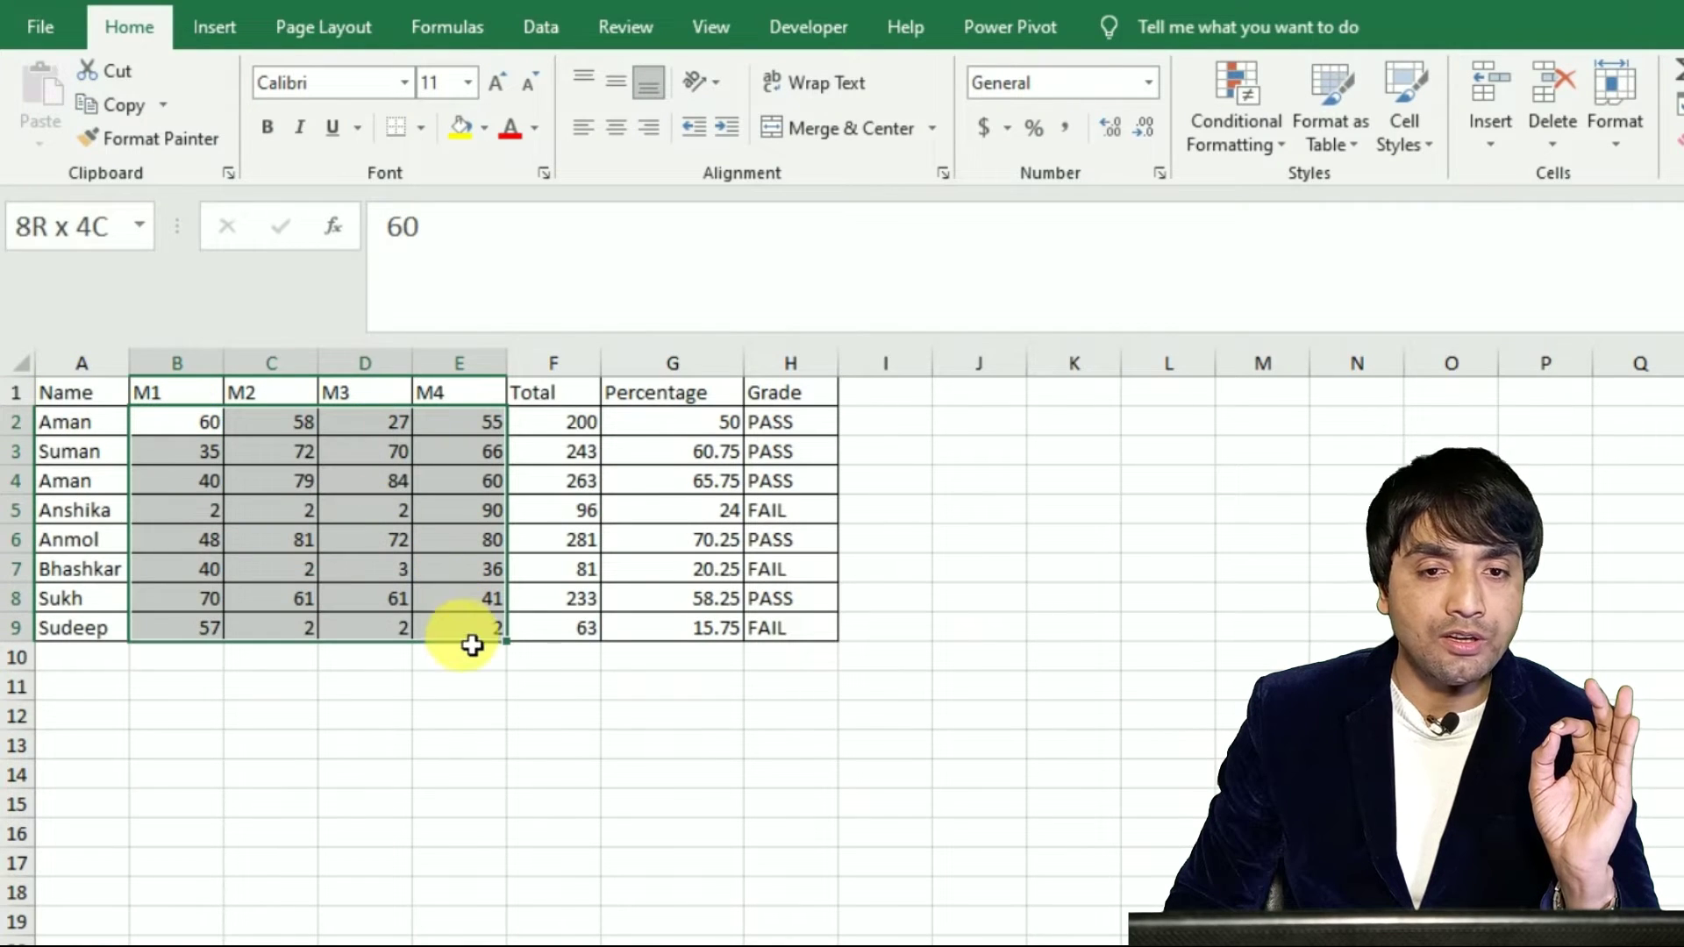
pyautogui.click(1255, 133)
pyautogui.moveTo(1365, 207)
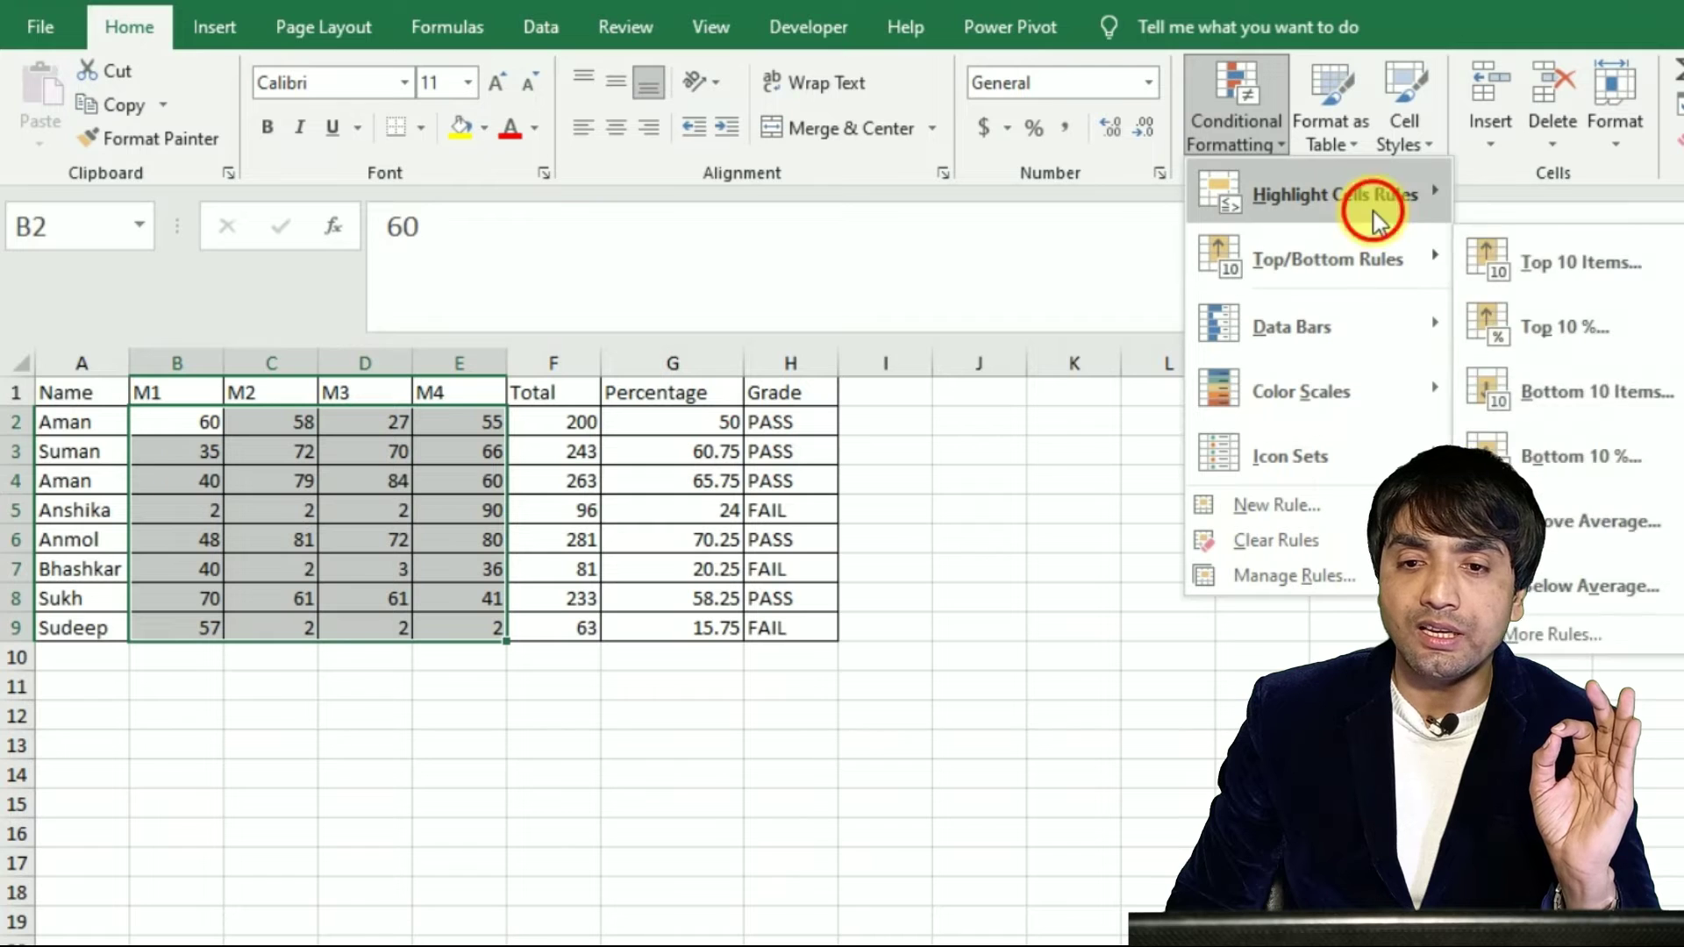
pyautogui.click(1564, 289)
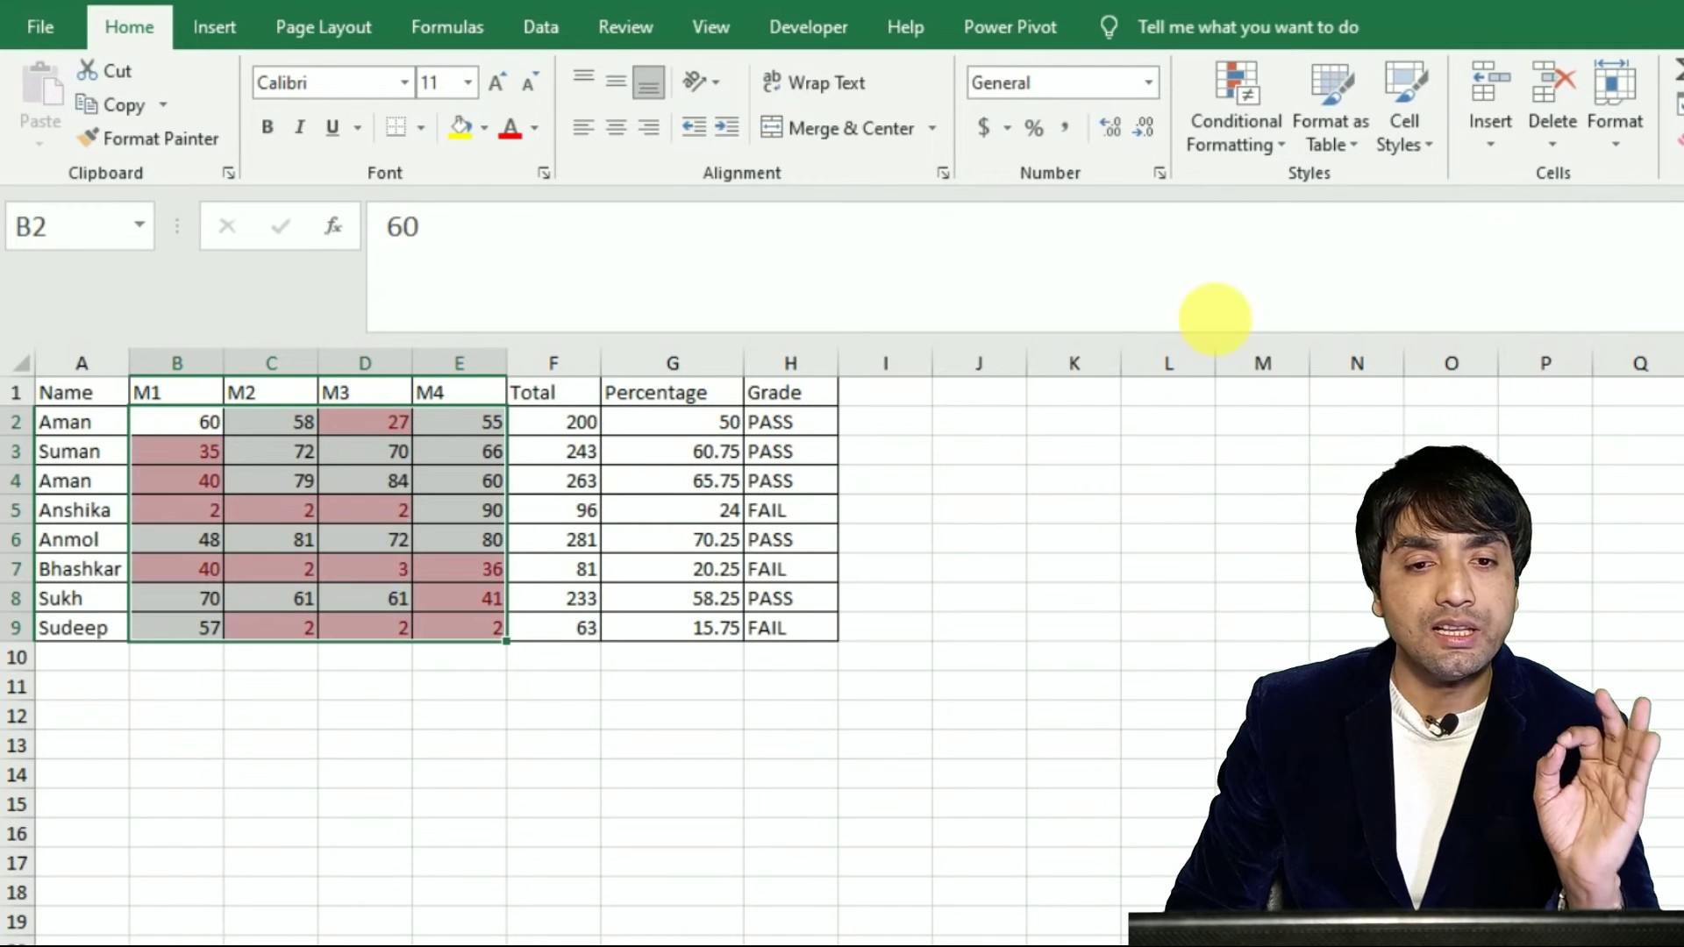
pyautogui.write('33')
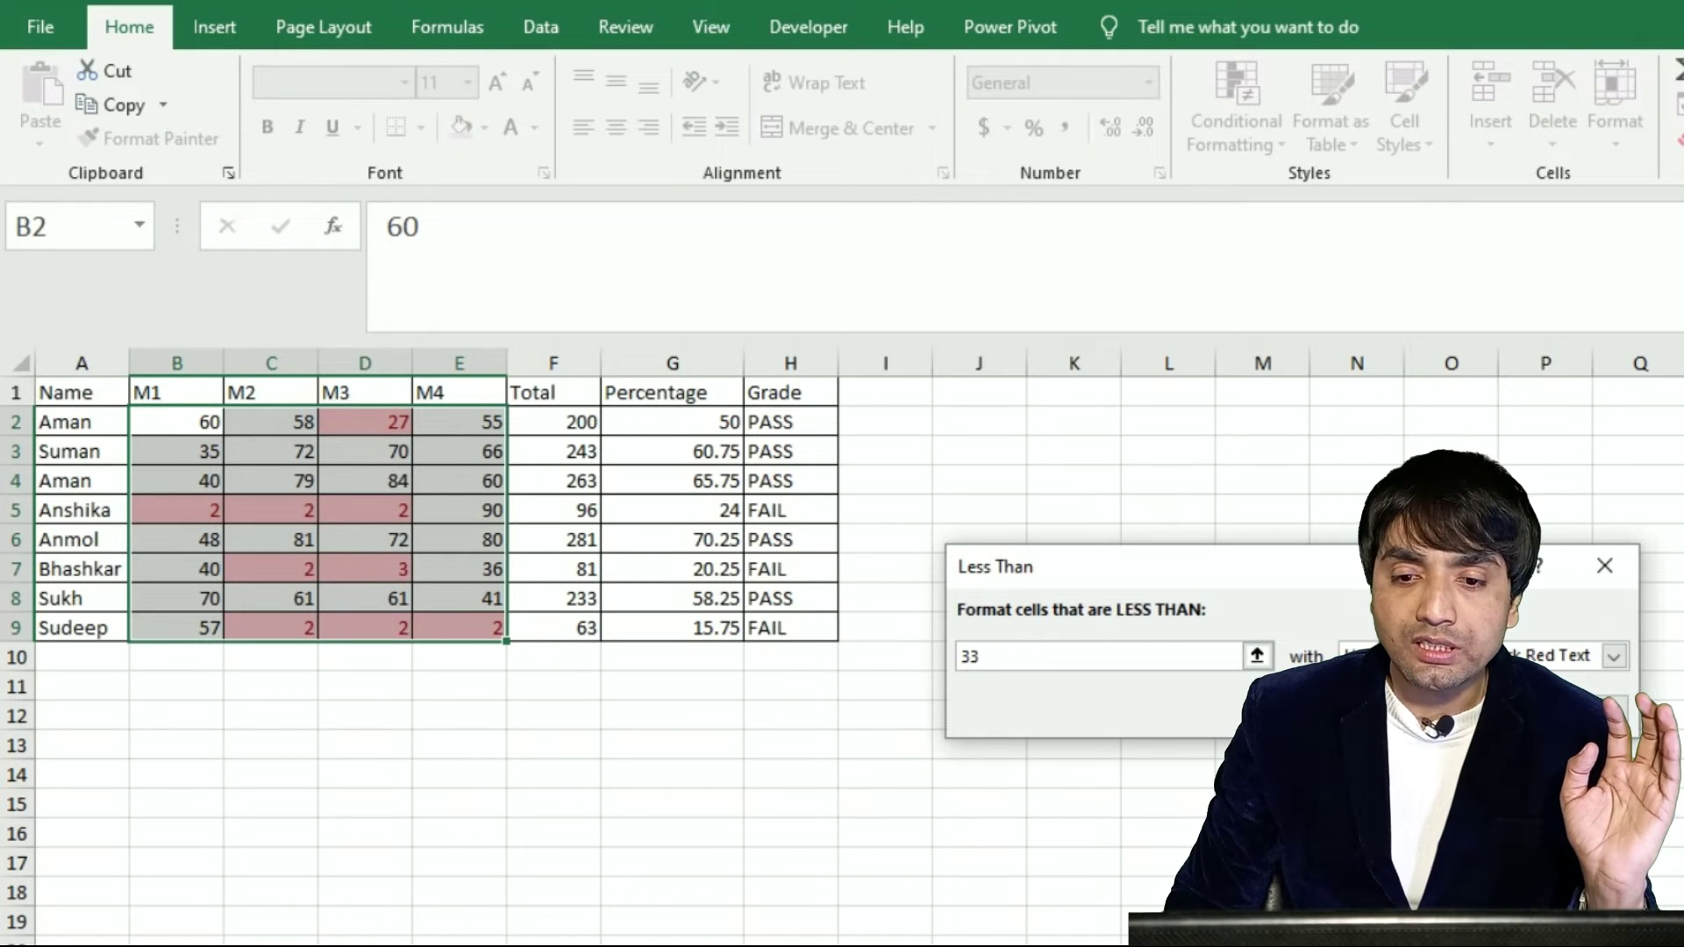
pyautogui.click(1449, 711)
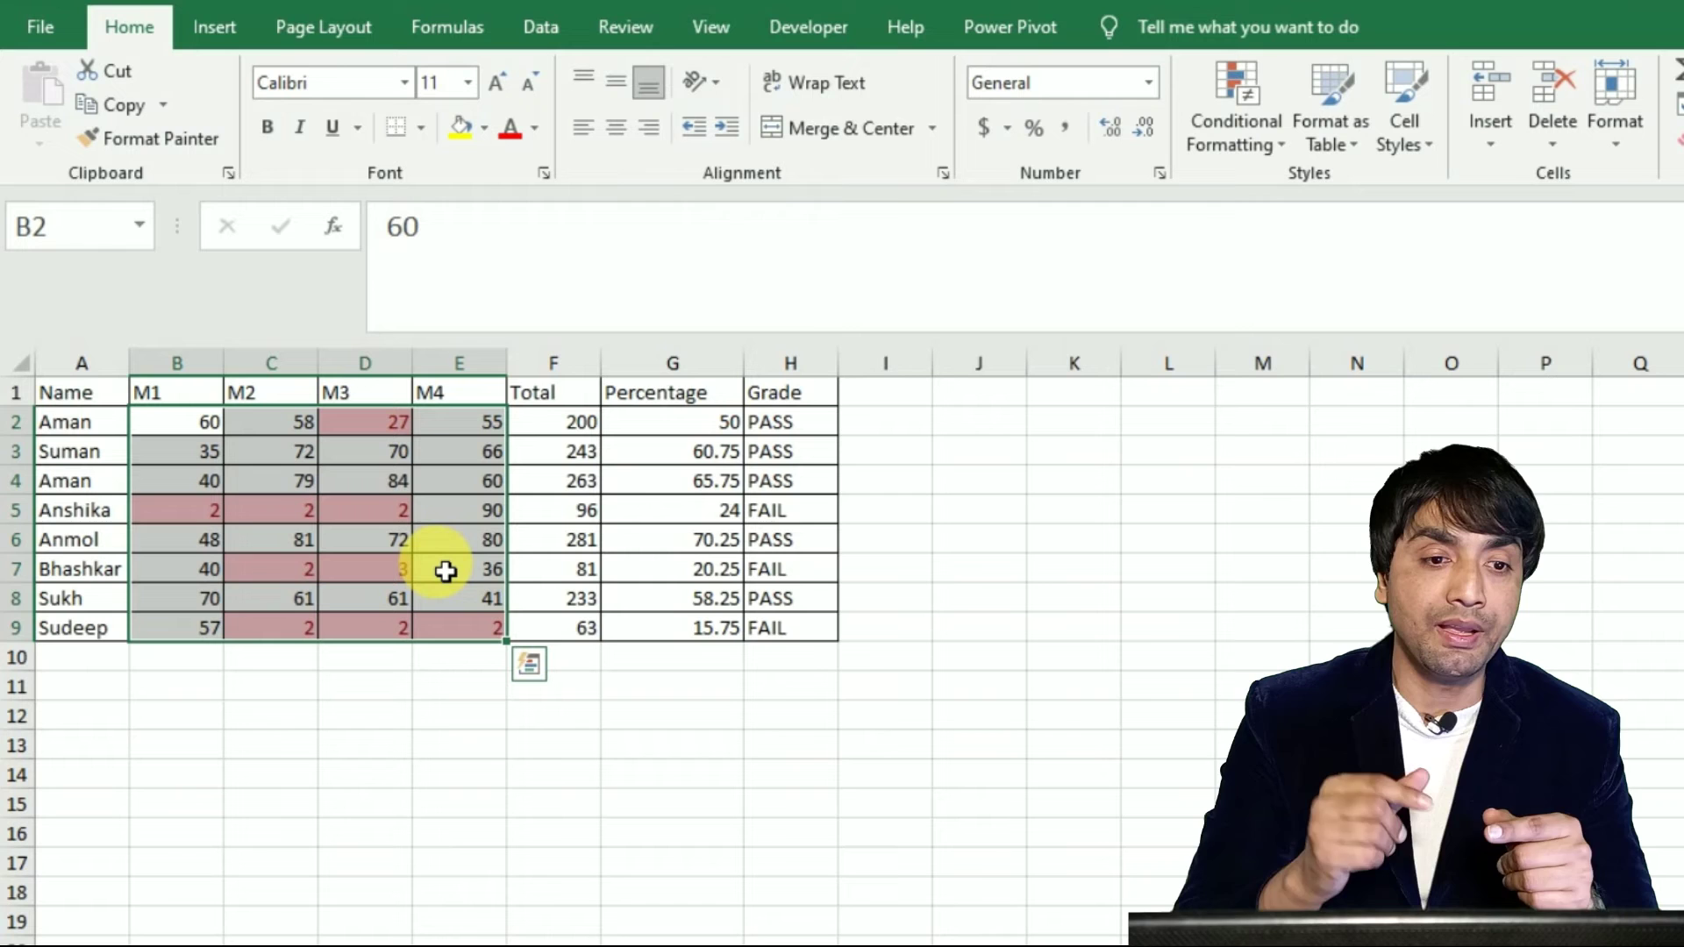
# Change the M3 mark in D2 to 34 to test the highlighting rule, and undo the change
pyautogui.click(392, 425)
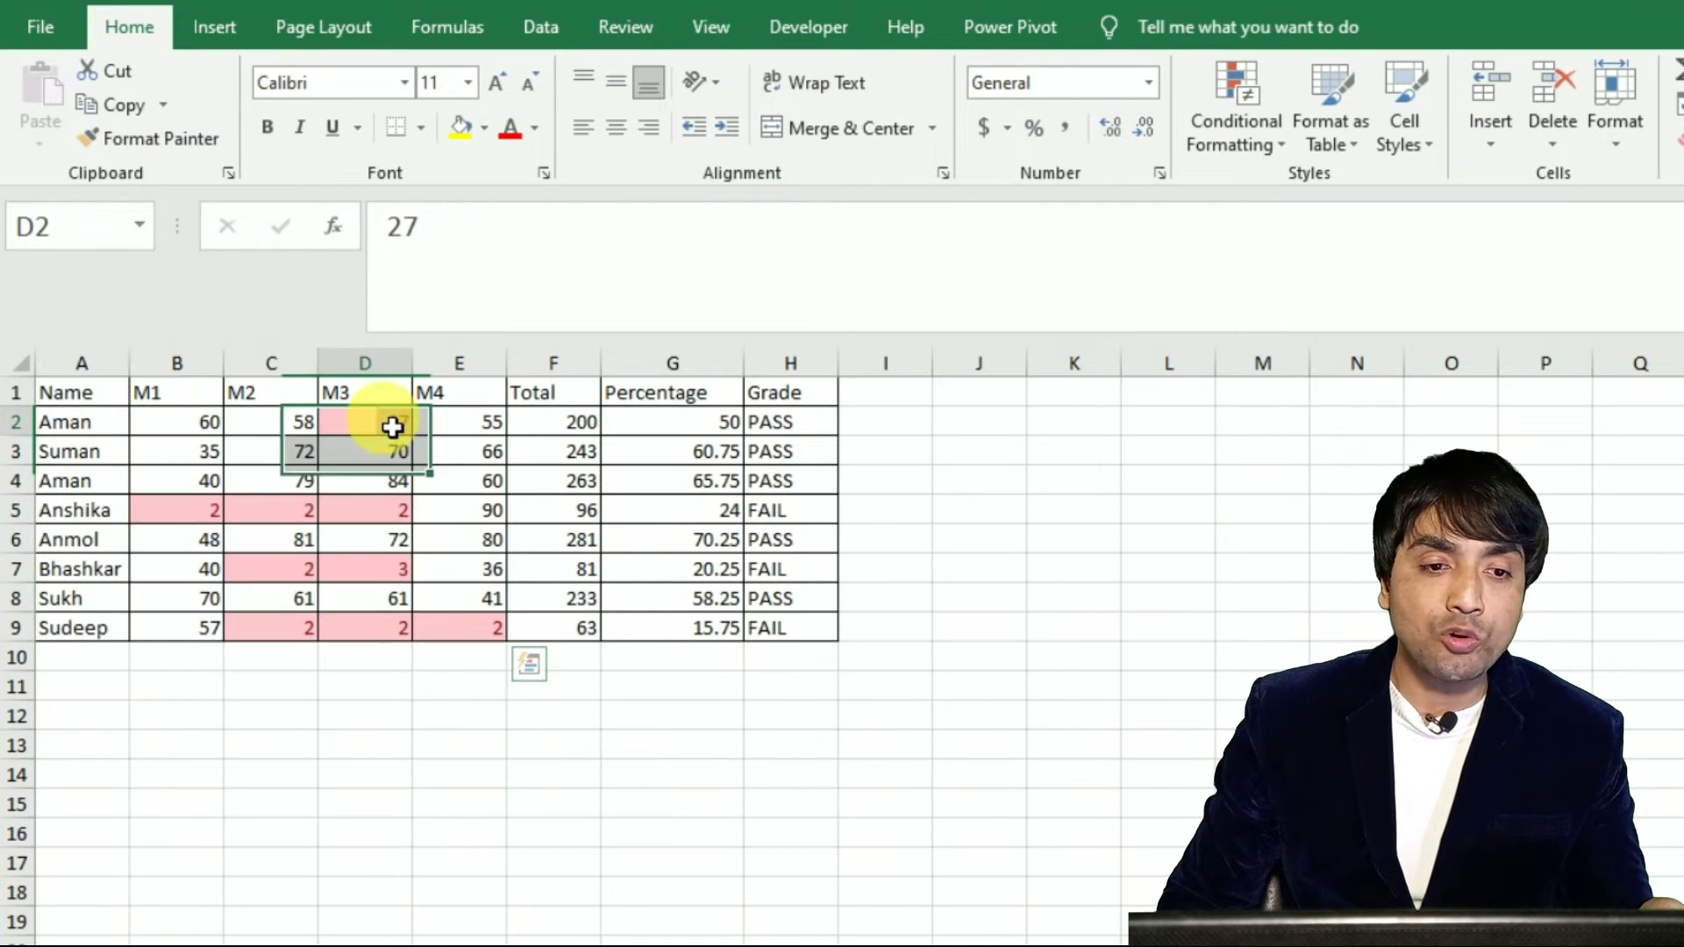
pyautogui.write('34')
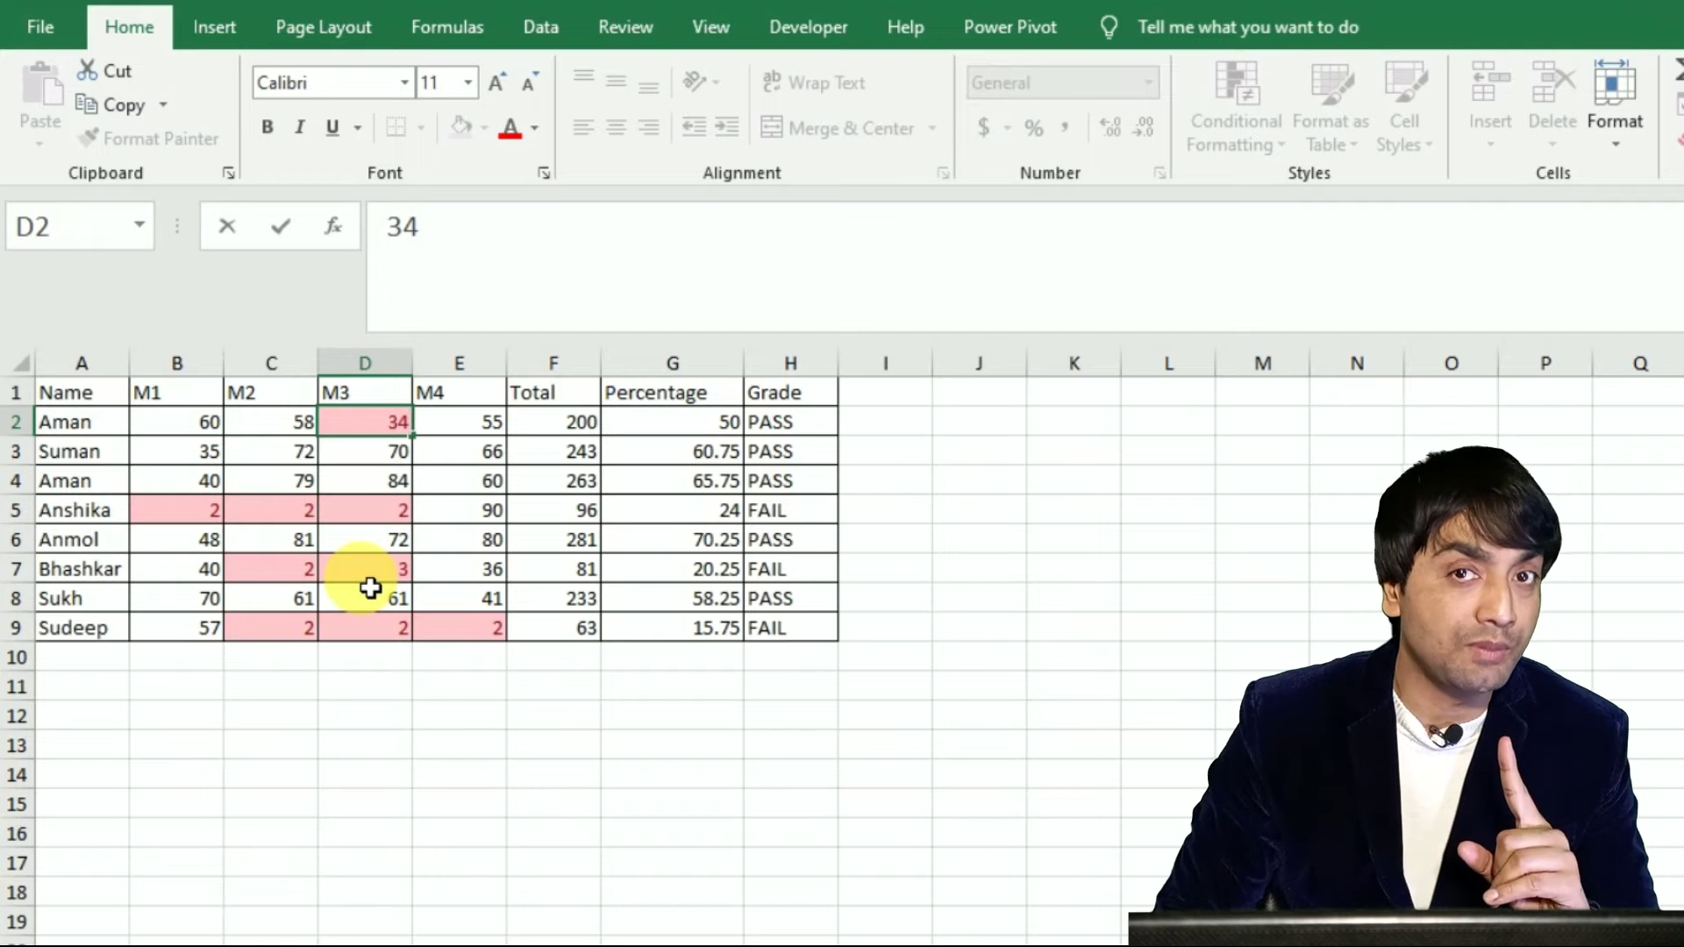
pyautogui.press('Return')
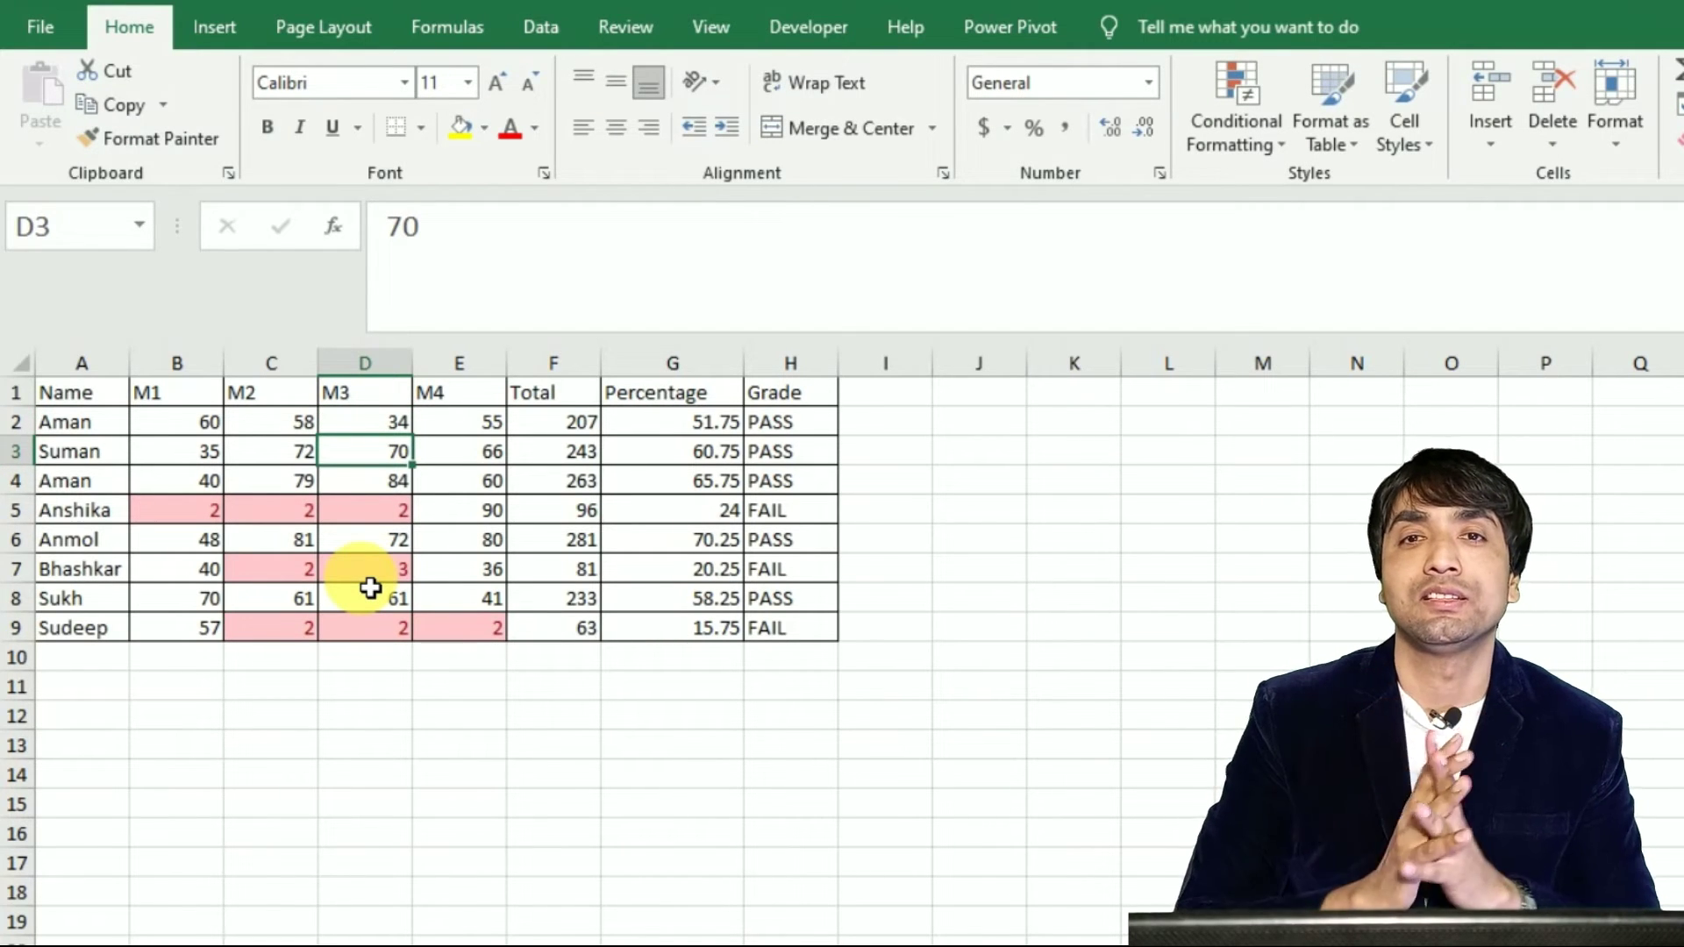
pyautogui.hotkey('ctrl', 'z')
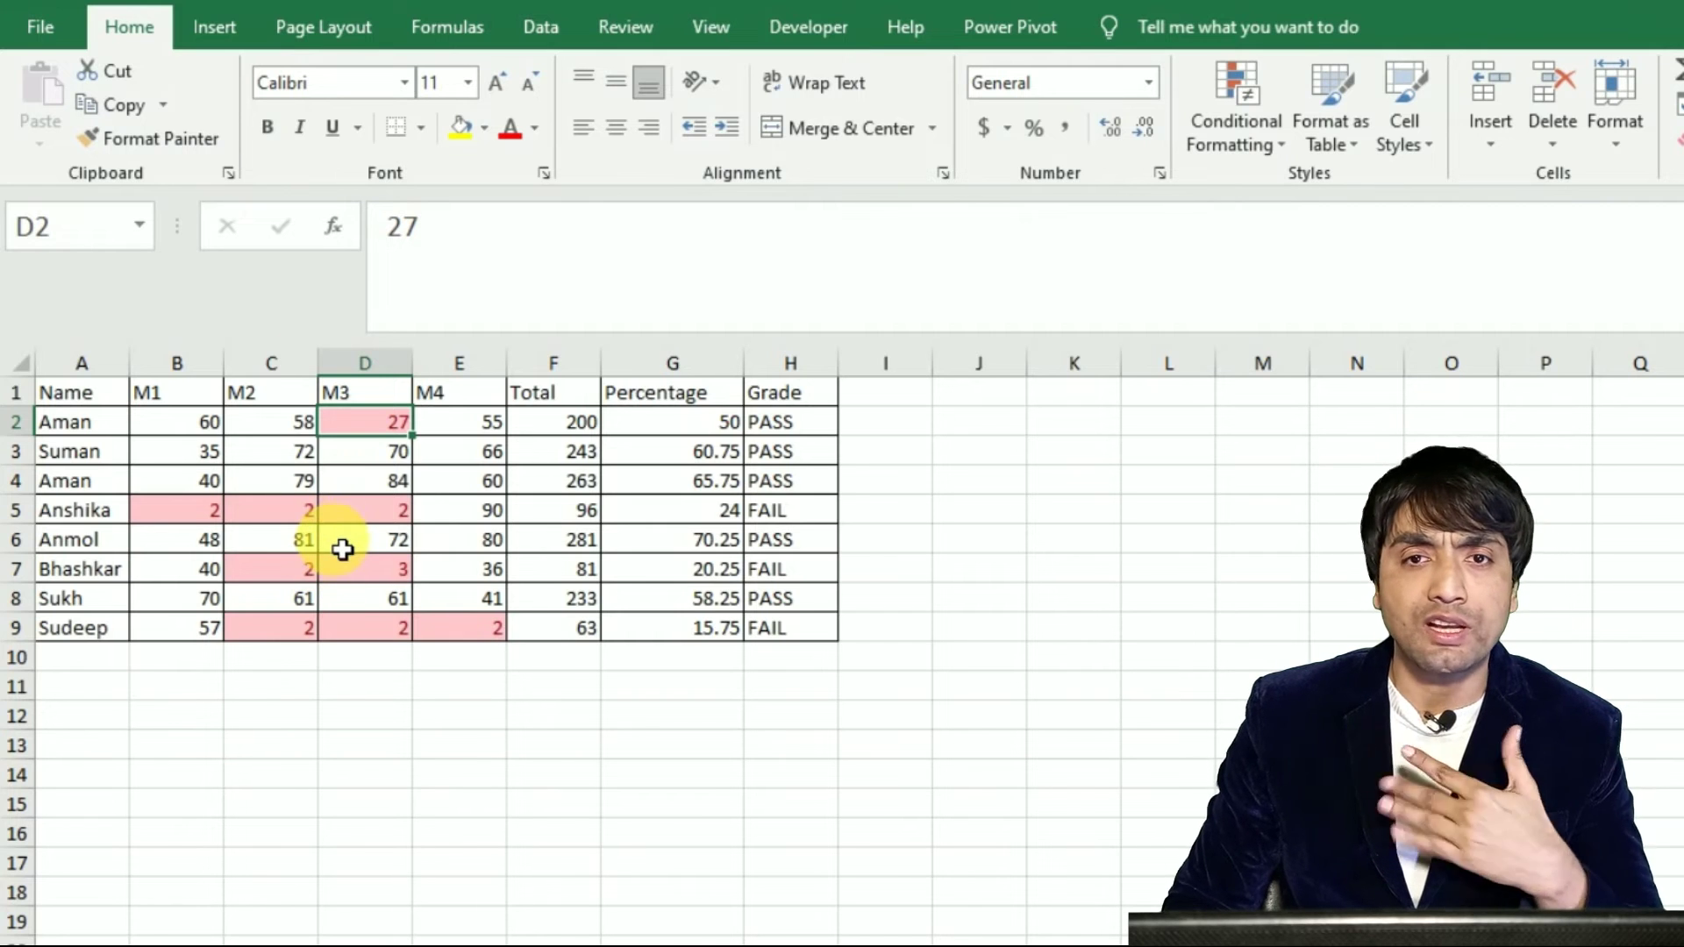
# Edit the Cell Value < 33 conditional formatting rule to use a light blue fill and apply it to the marks
pyautogui.click(1239, 123)
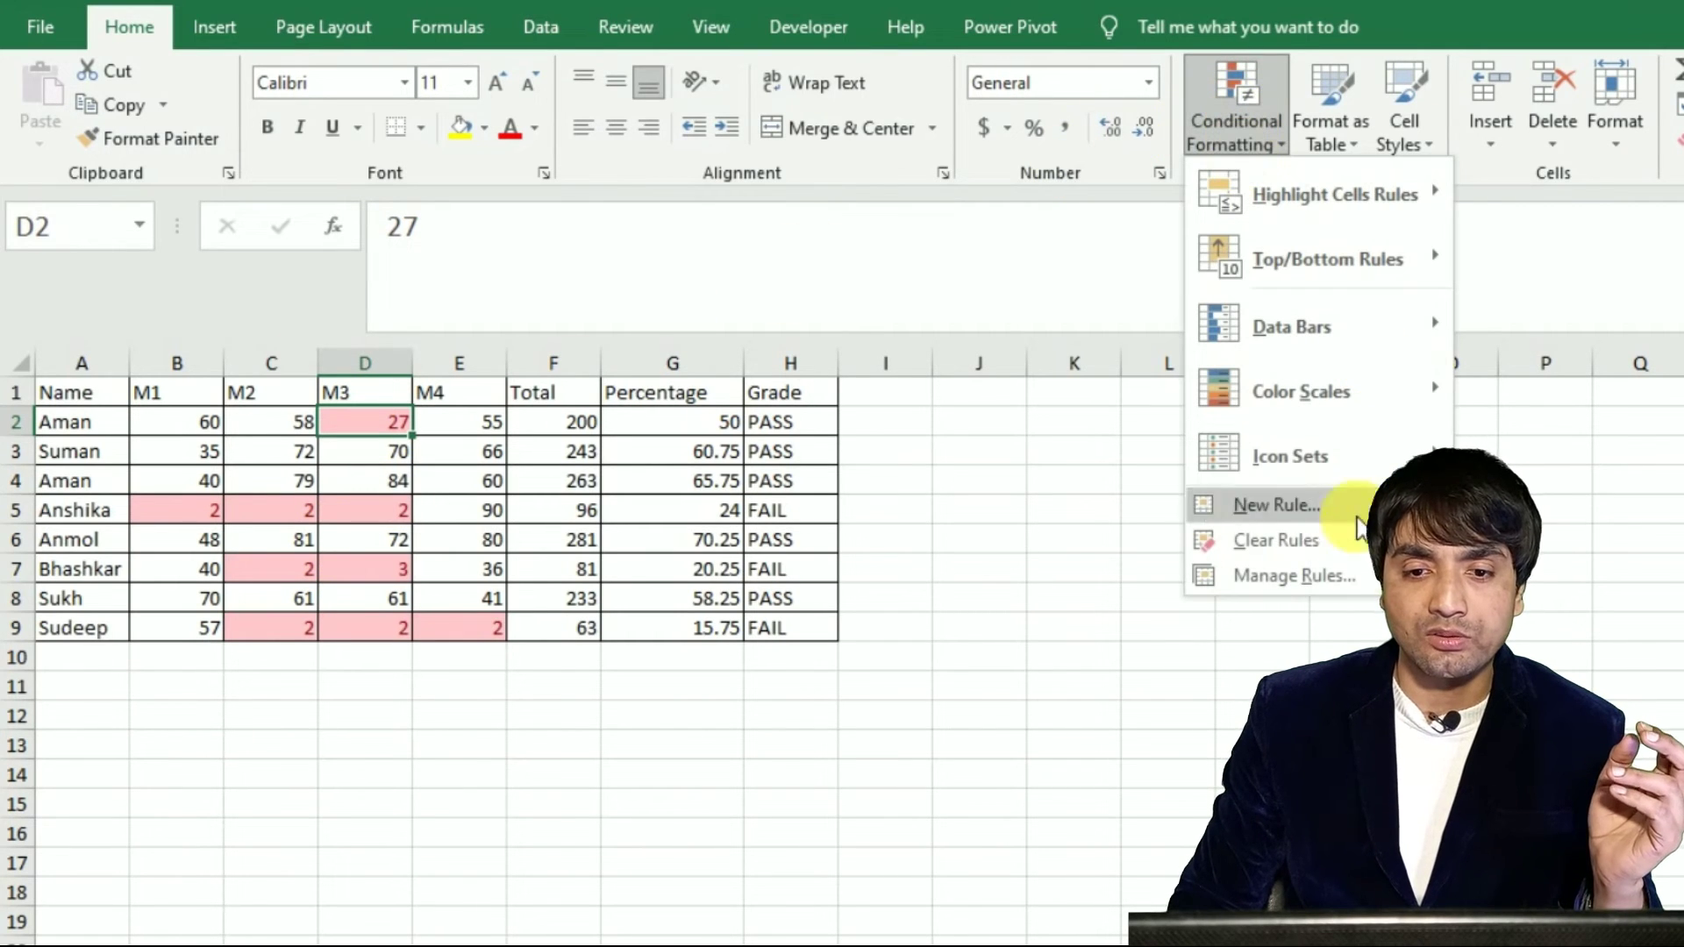
pyautogui.click(1296, 576)
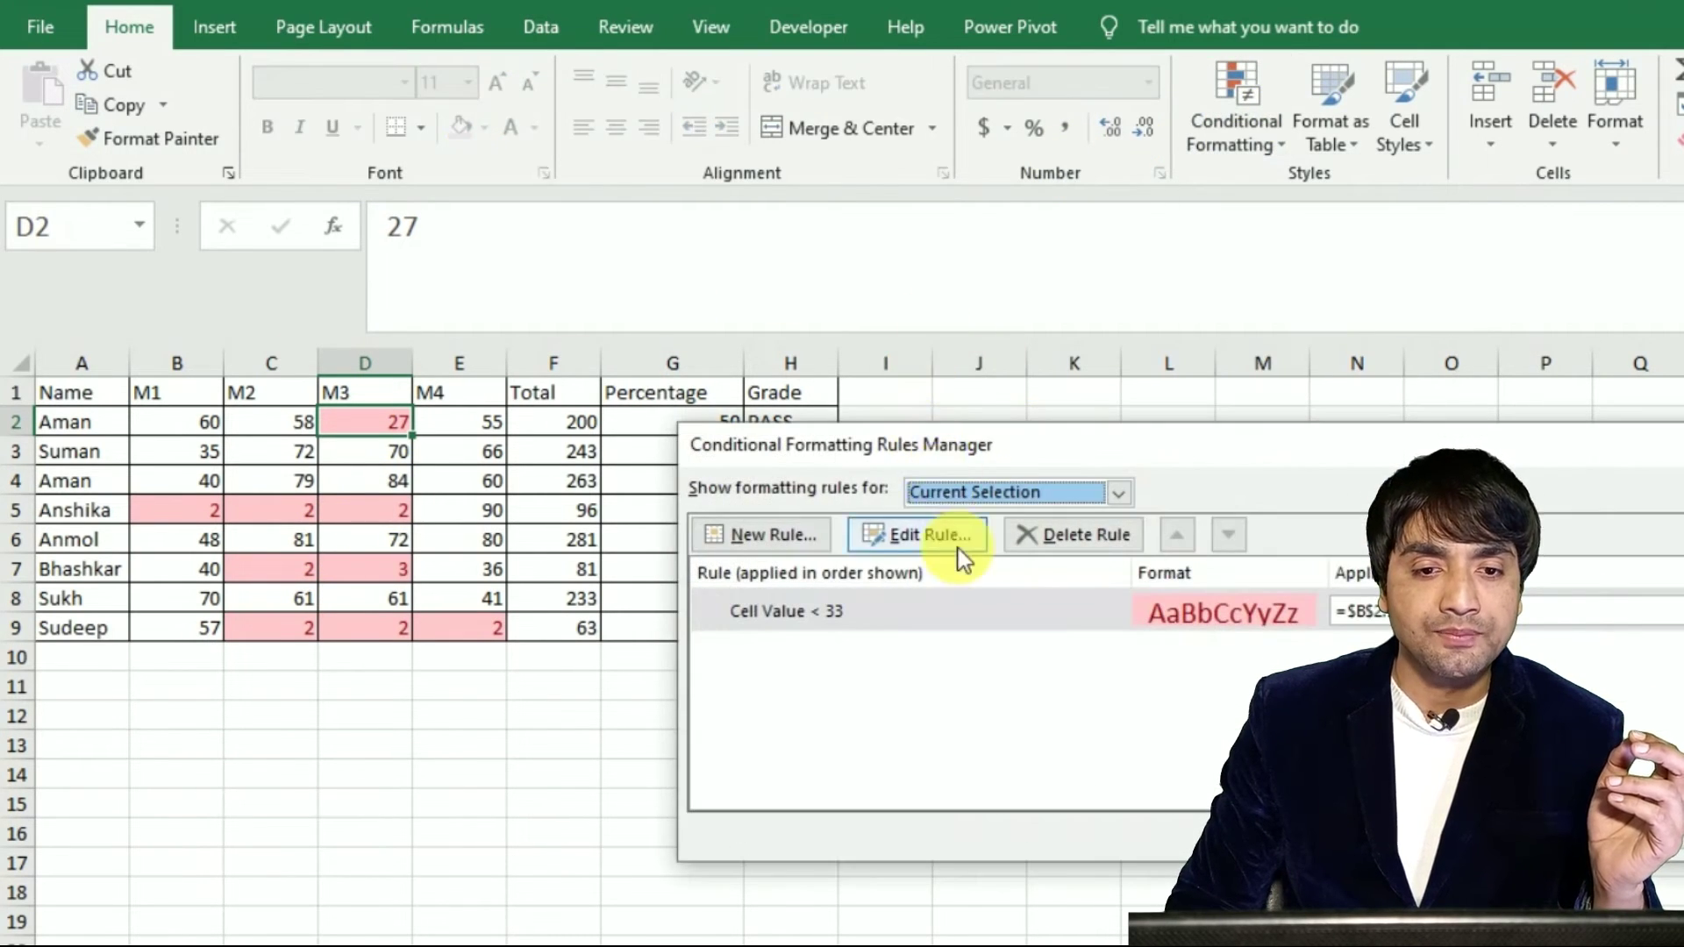
pyautogui.click(961, 553)
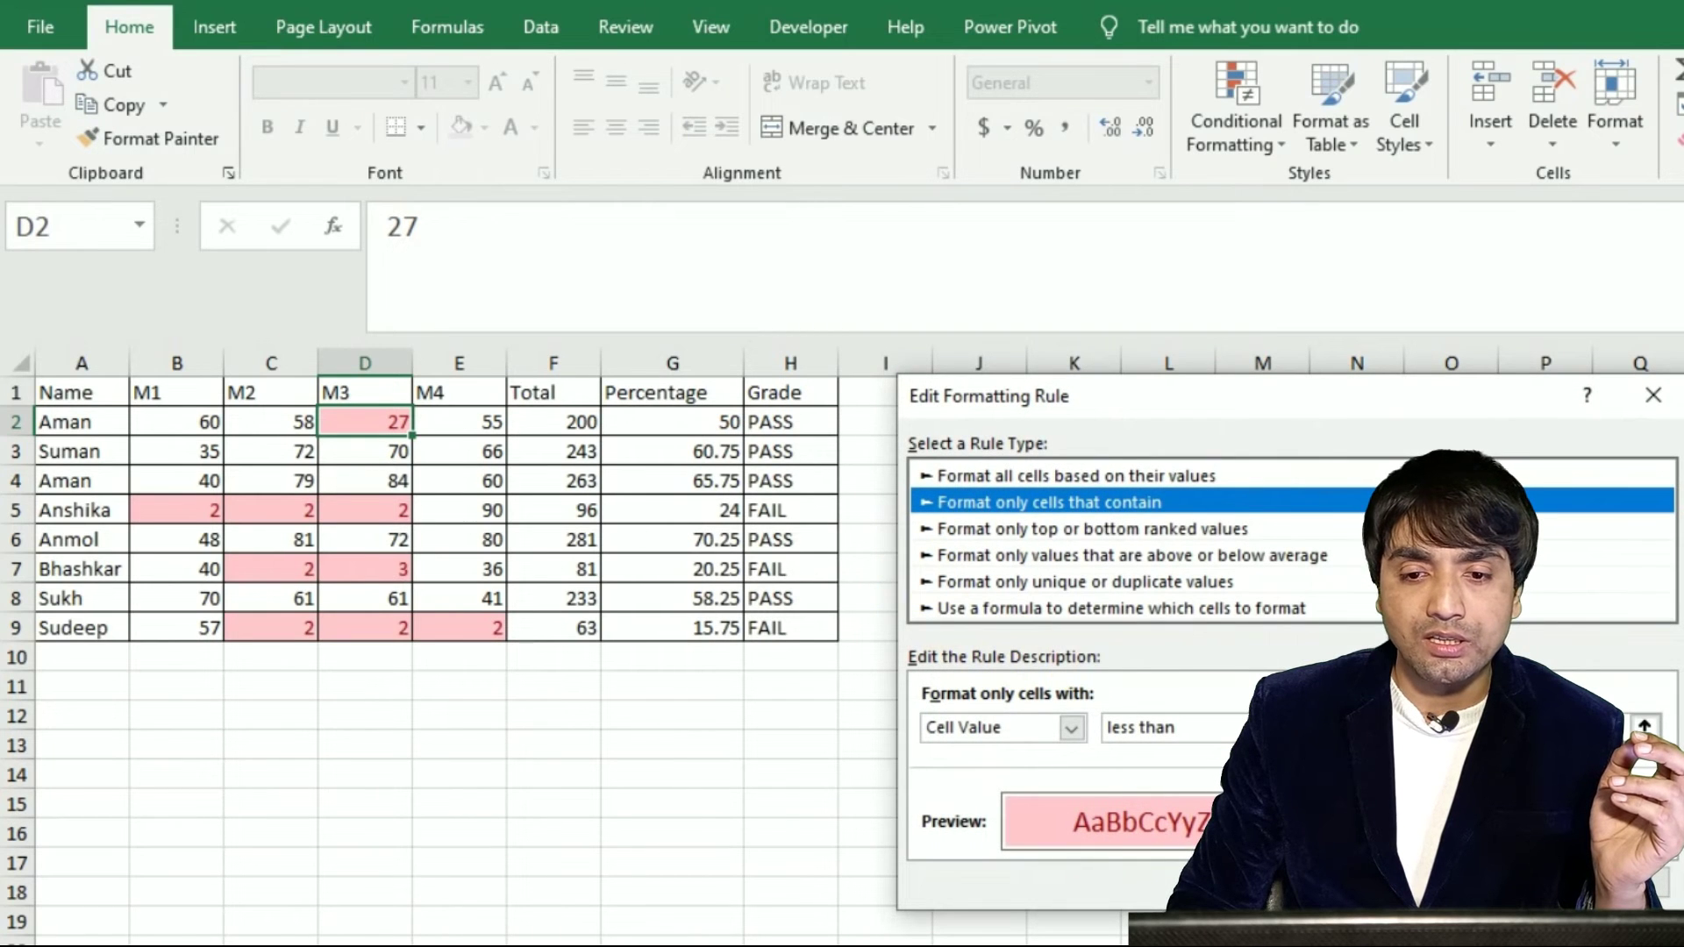
pyautogui.click(1395, 822)
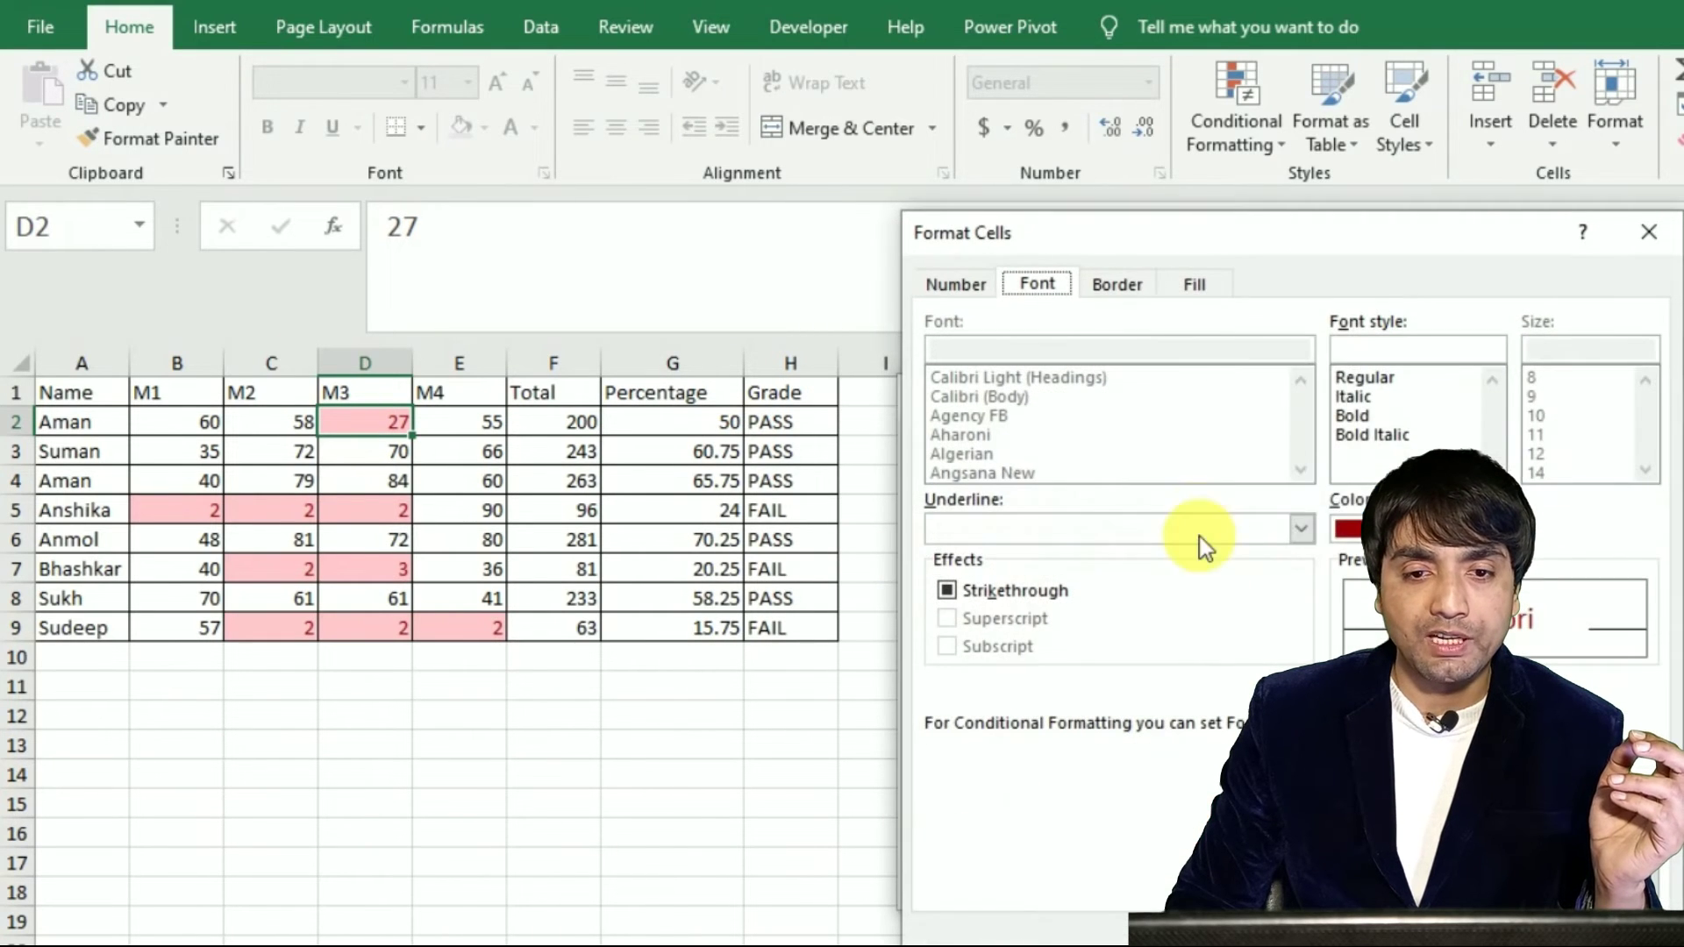
pyautogui.click(1193, 285)
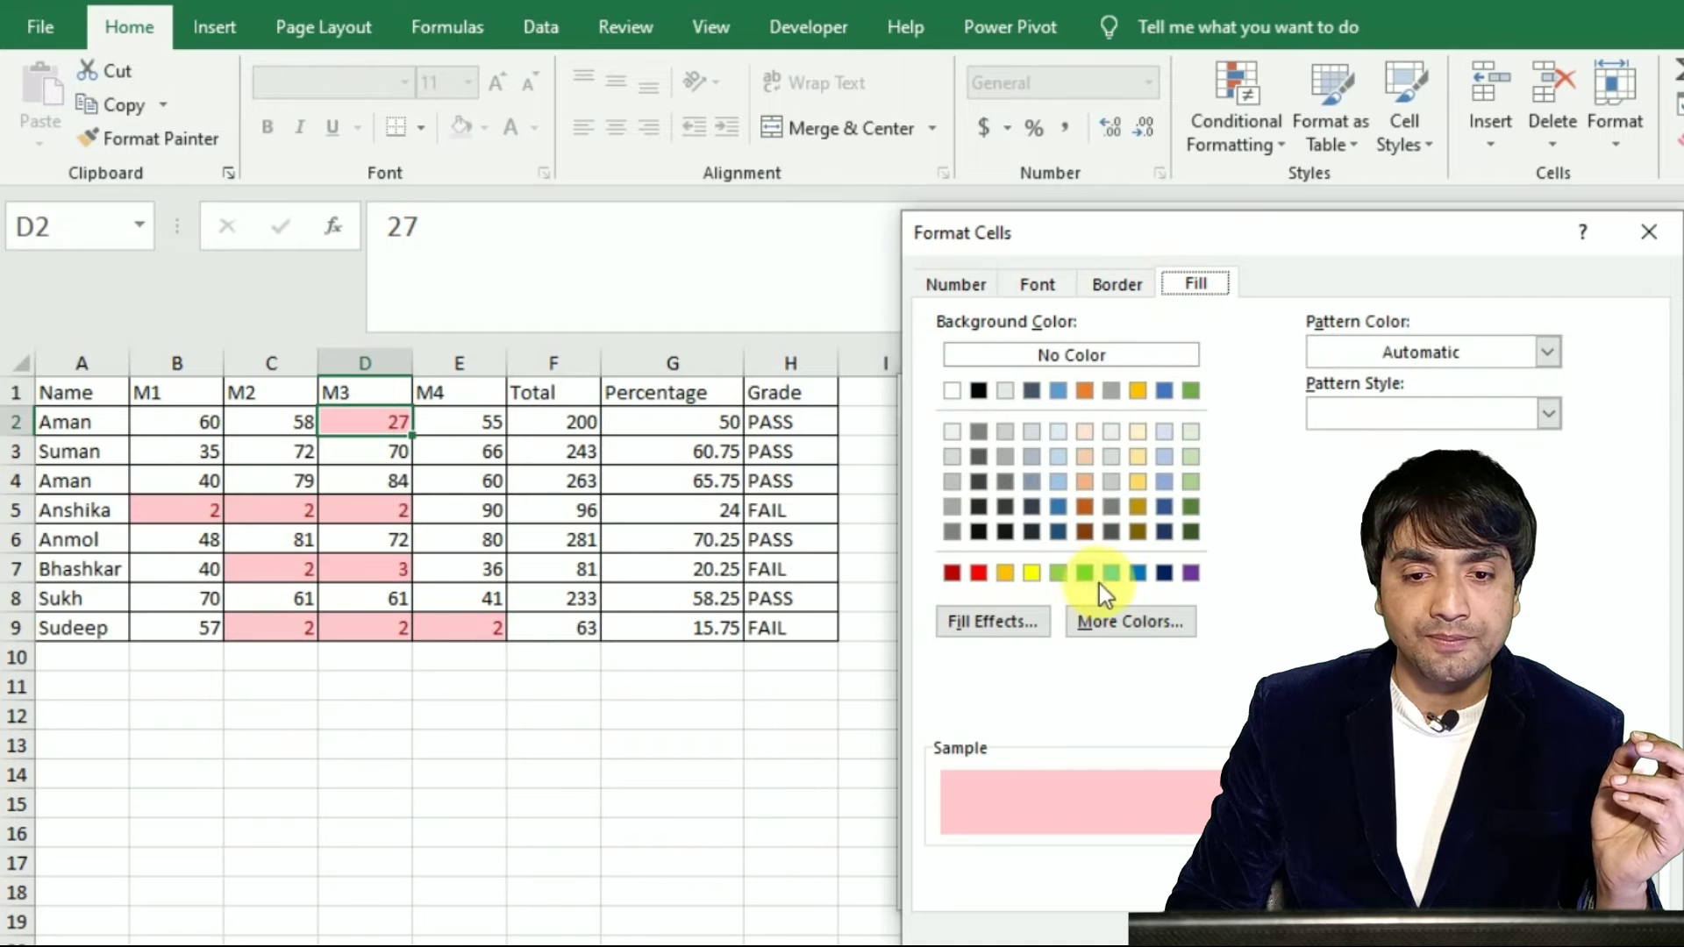
pyautogui.click(1138, 573)
pyautogui.press('Return')
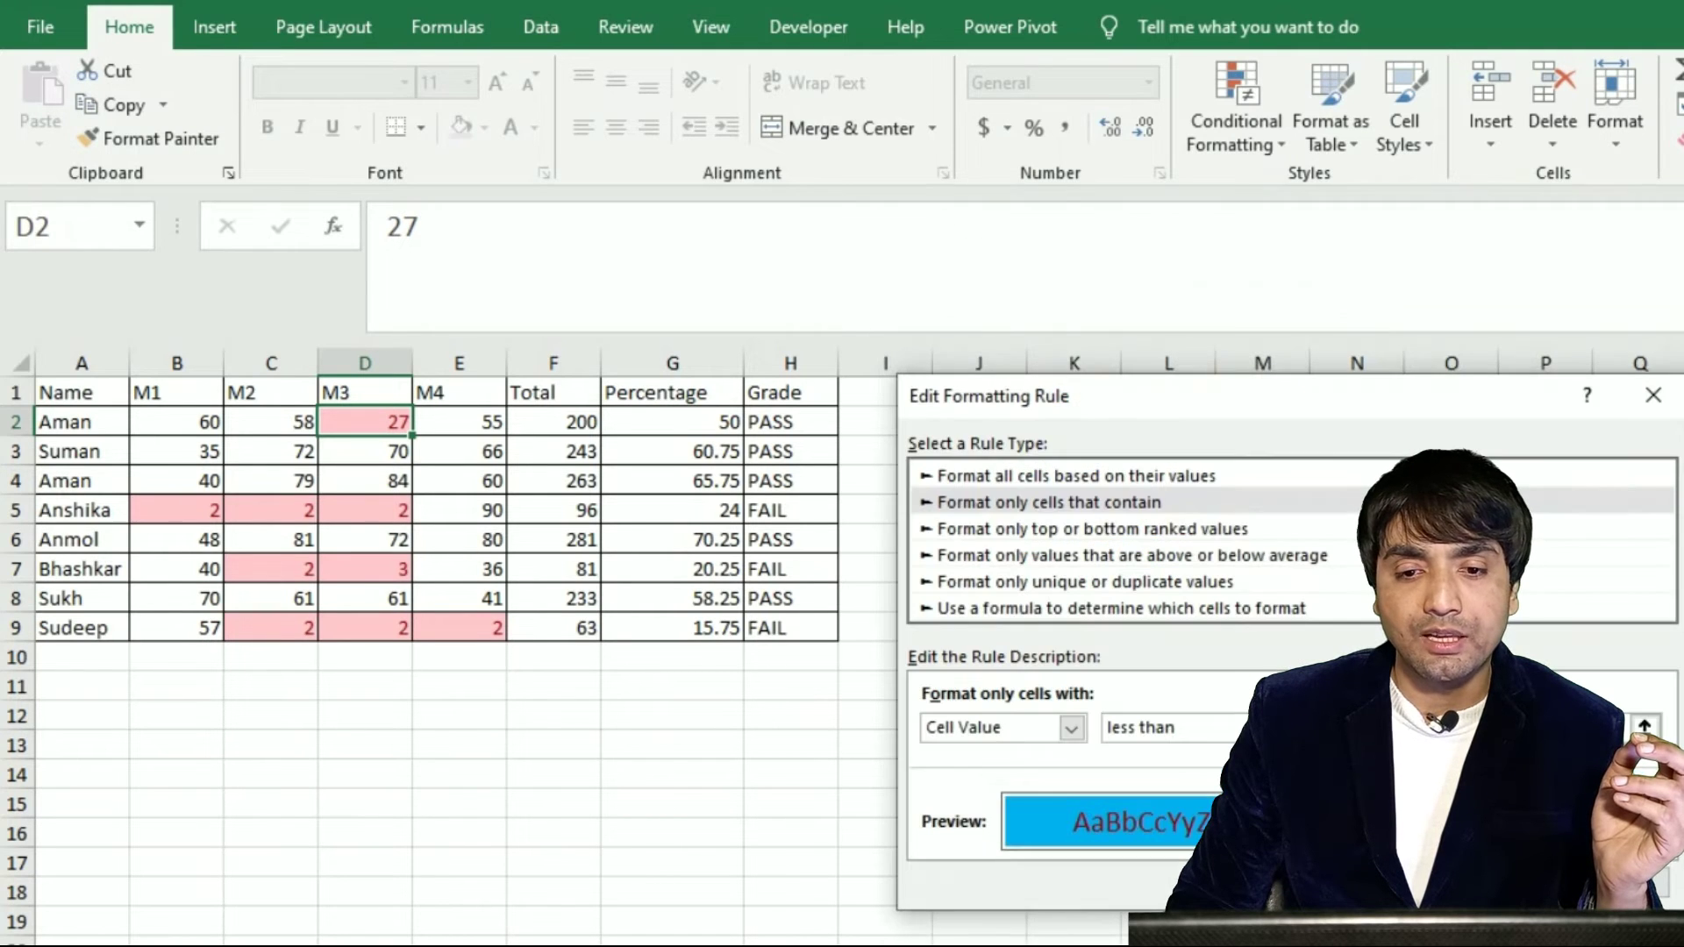
pyautogui.press('Return')
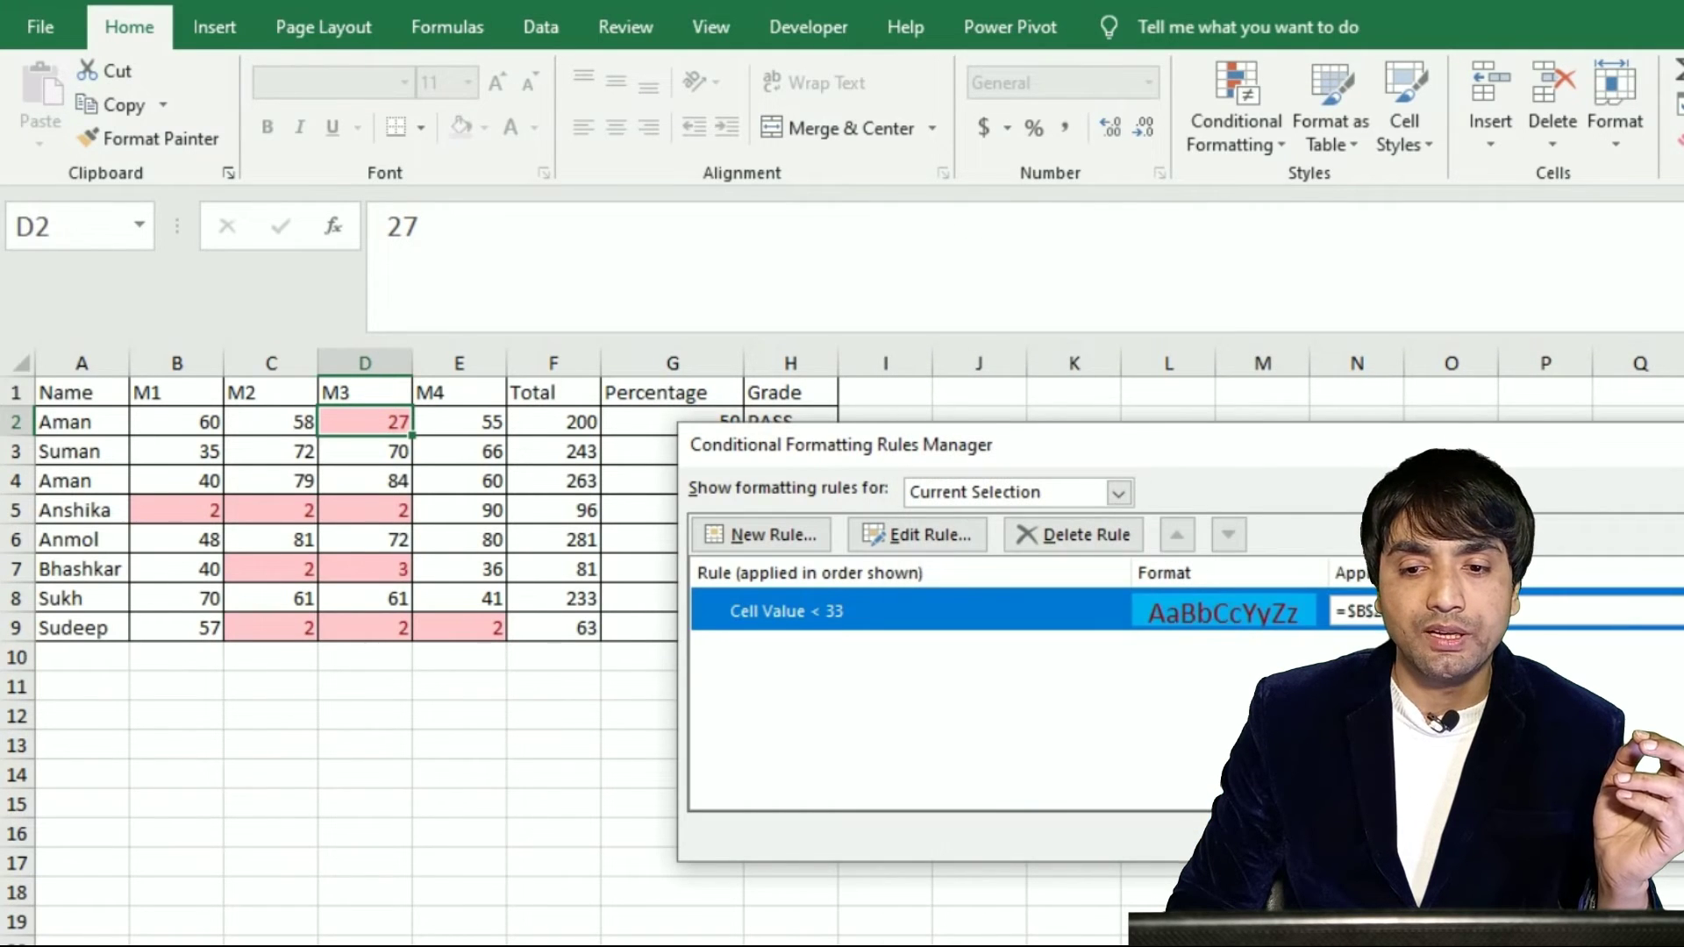
pyautogui.press('Return')
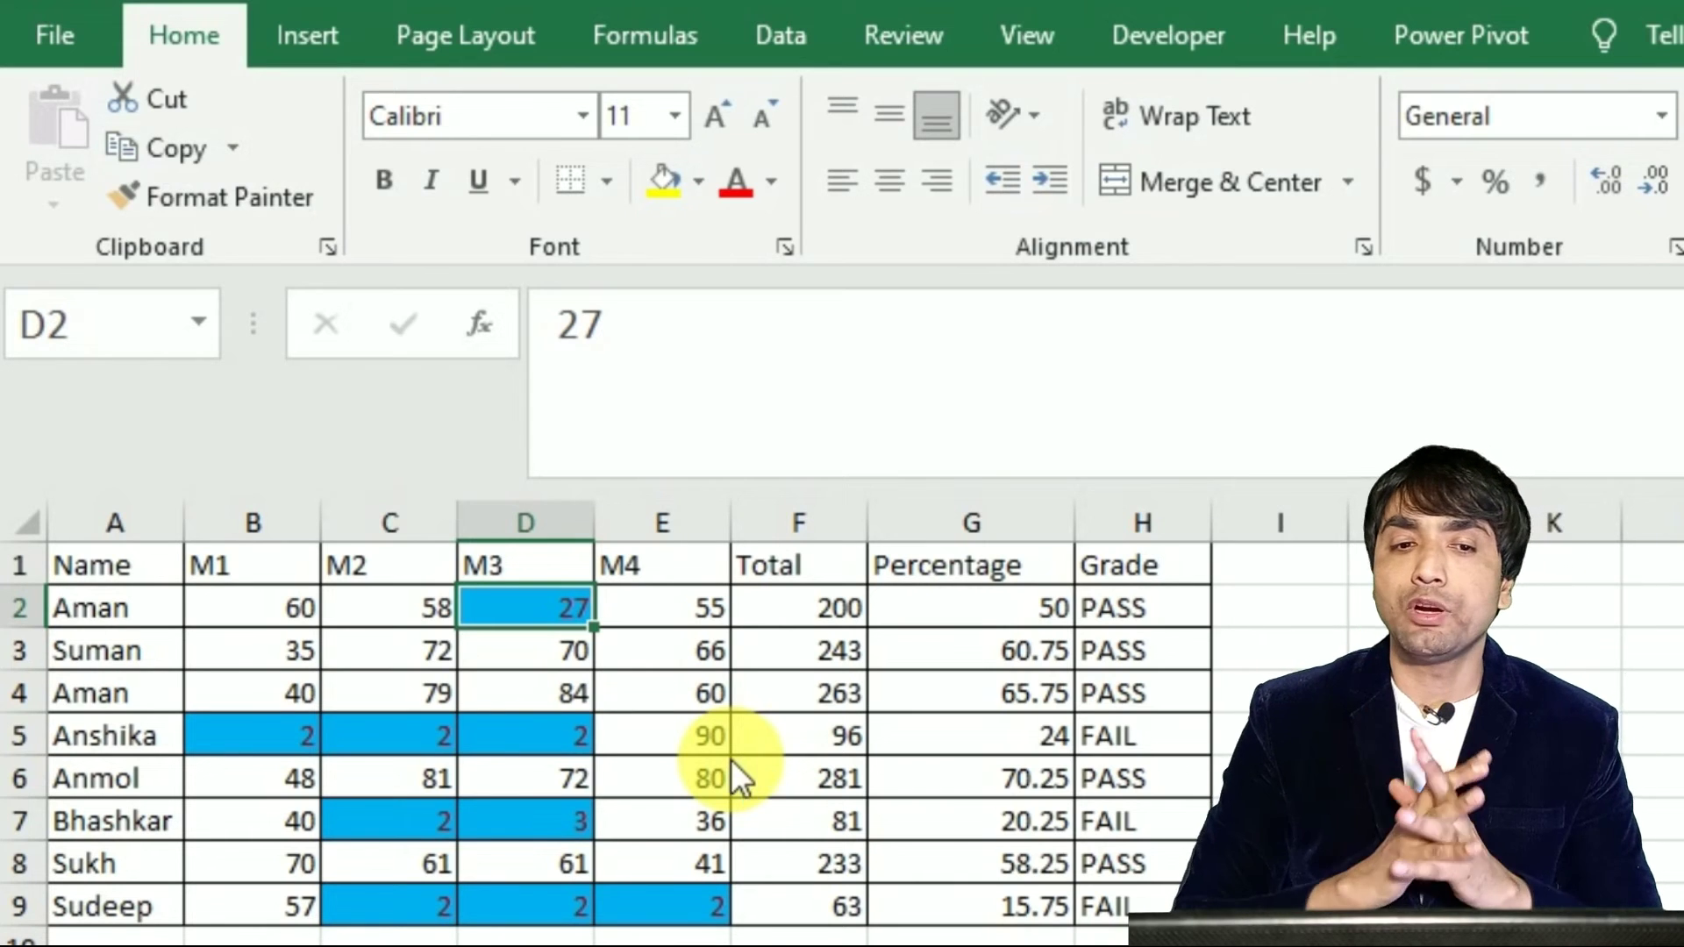
# Save a copy of the workbook as the web page file ExcelTricks1 - Copy.mht
pyautogui.press('F12')
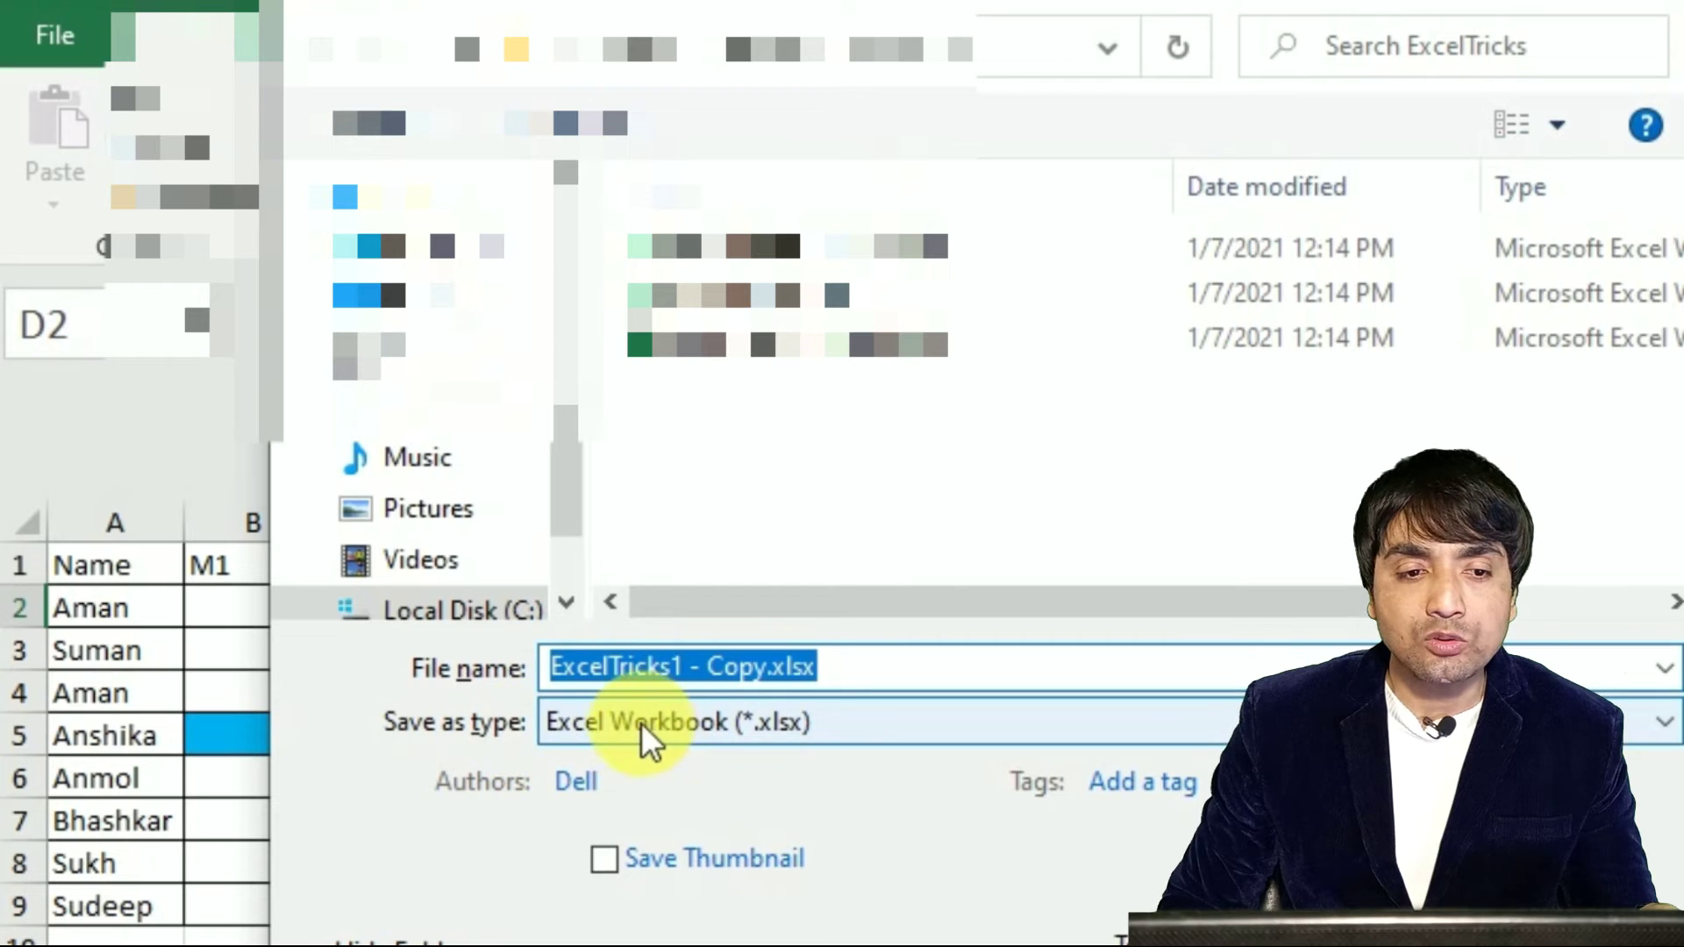
pyautogui.click(600, 733)
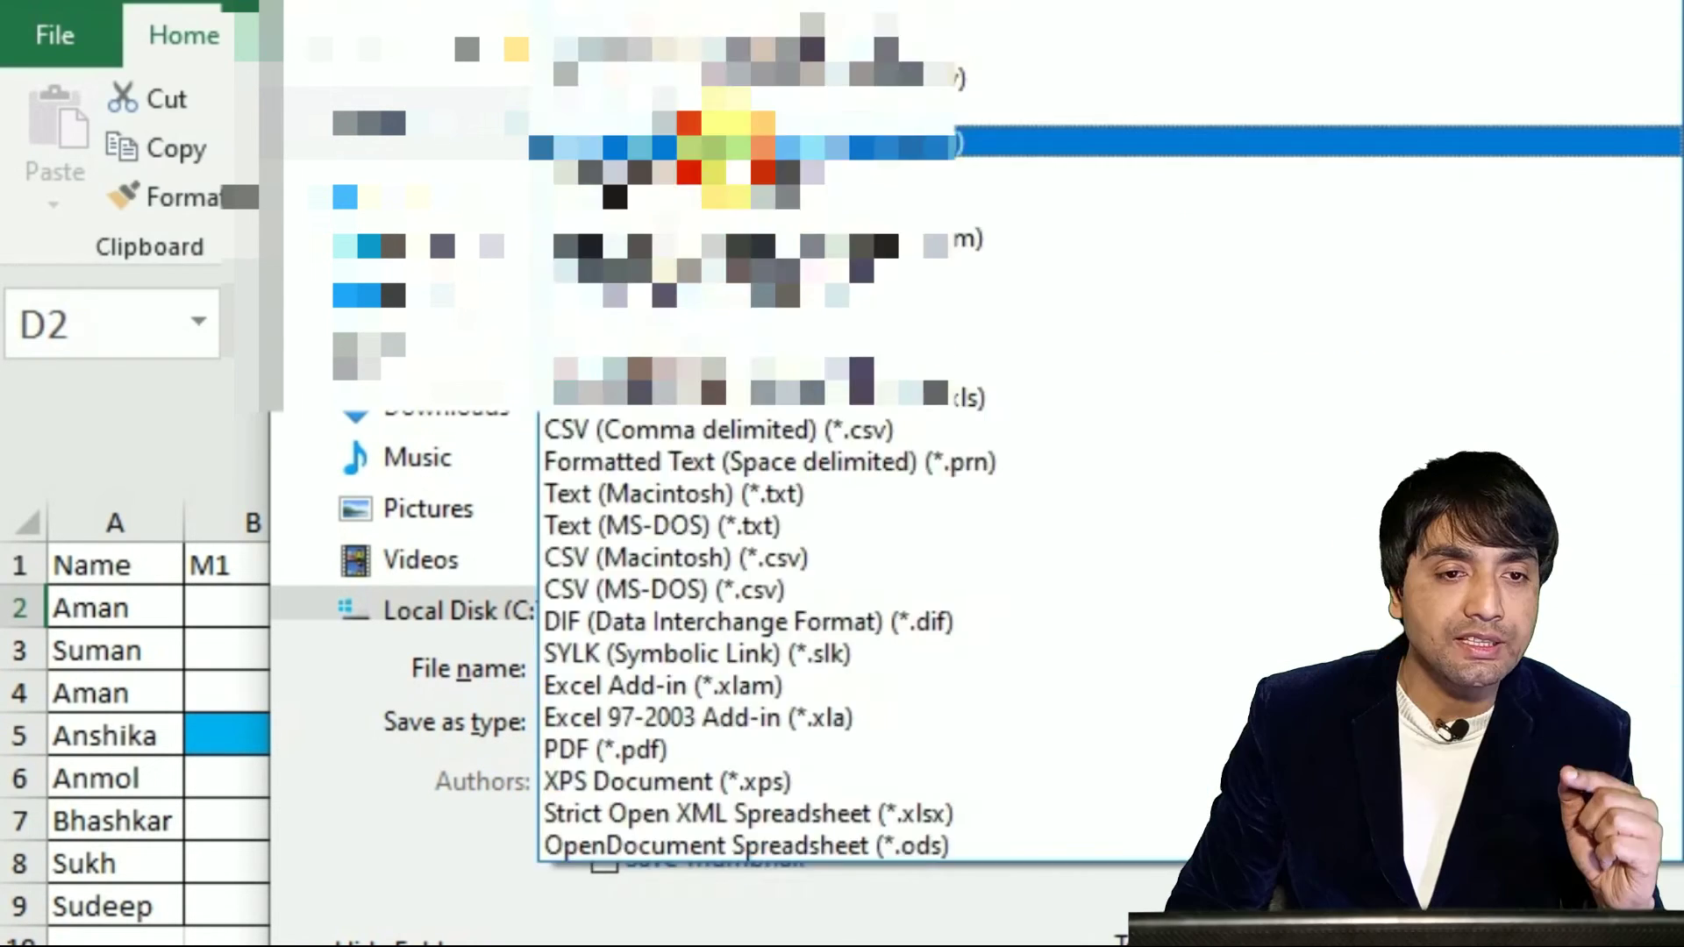
pyautogui.click(726, 144)
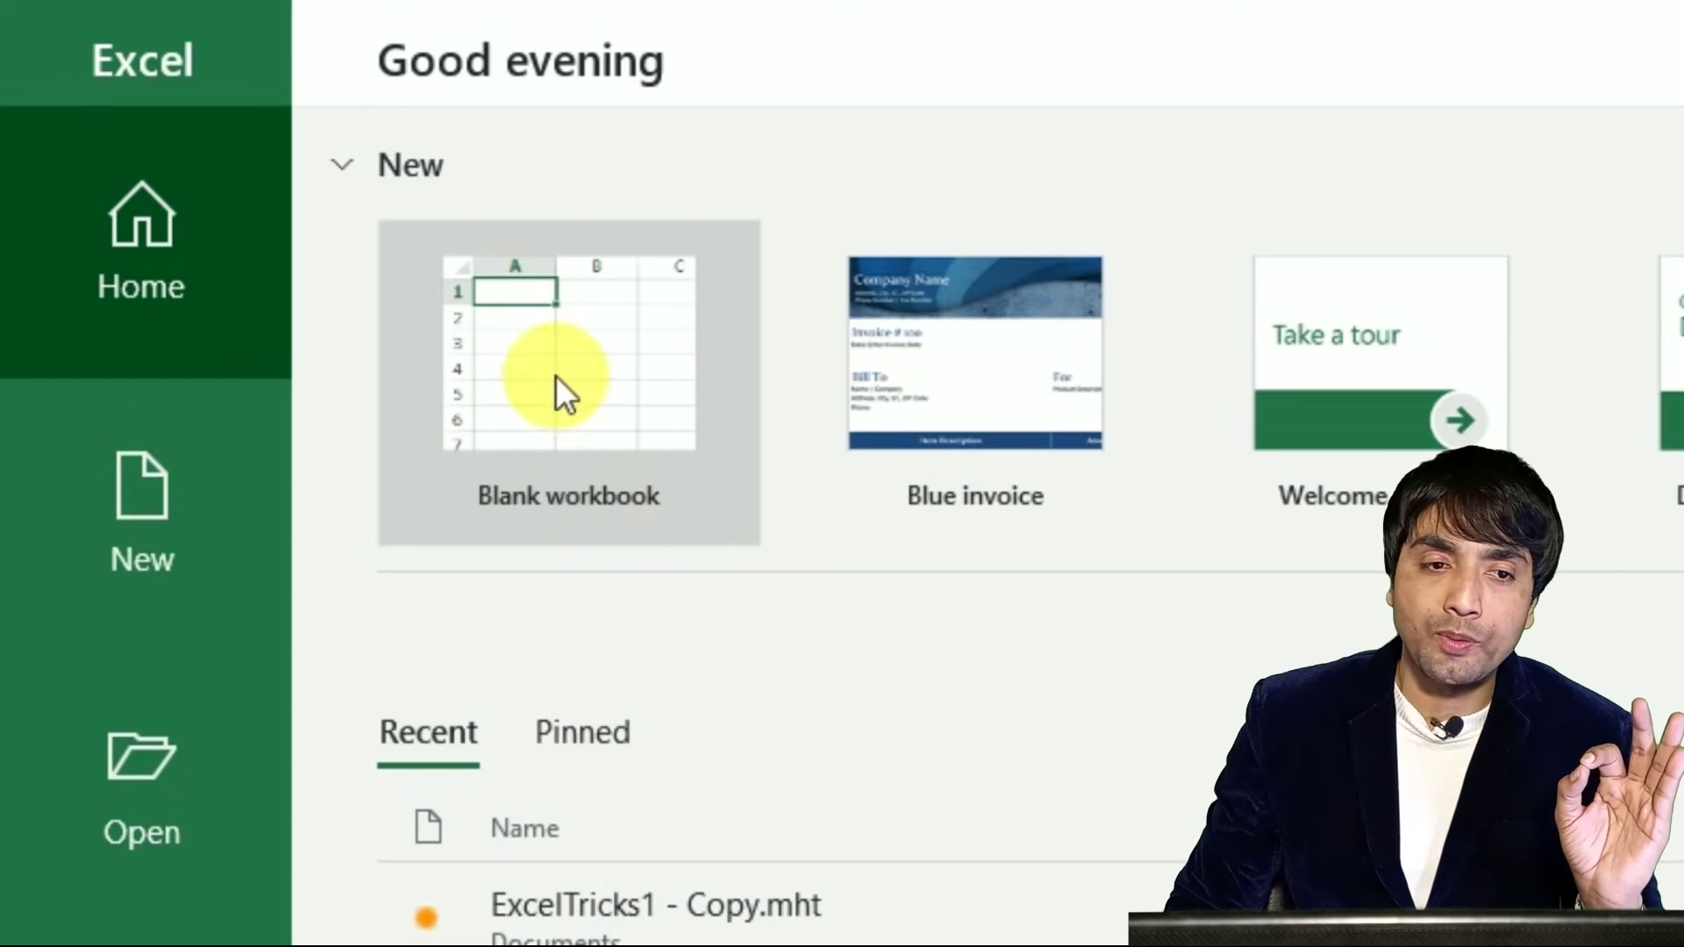
# Create a blank workbook and open the recent file ExcelTricks1 - Copy.mht from it
pyautogui.click(554, 360)
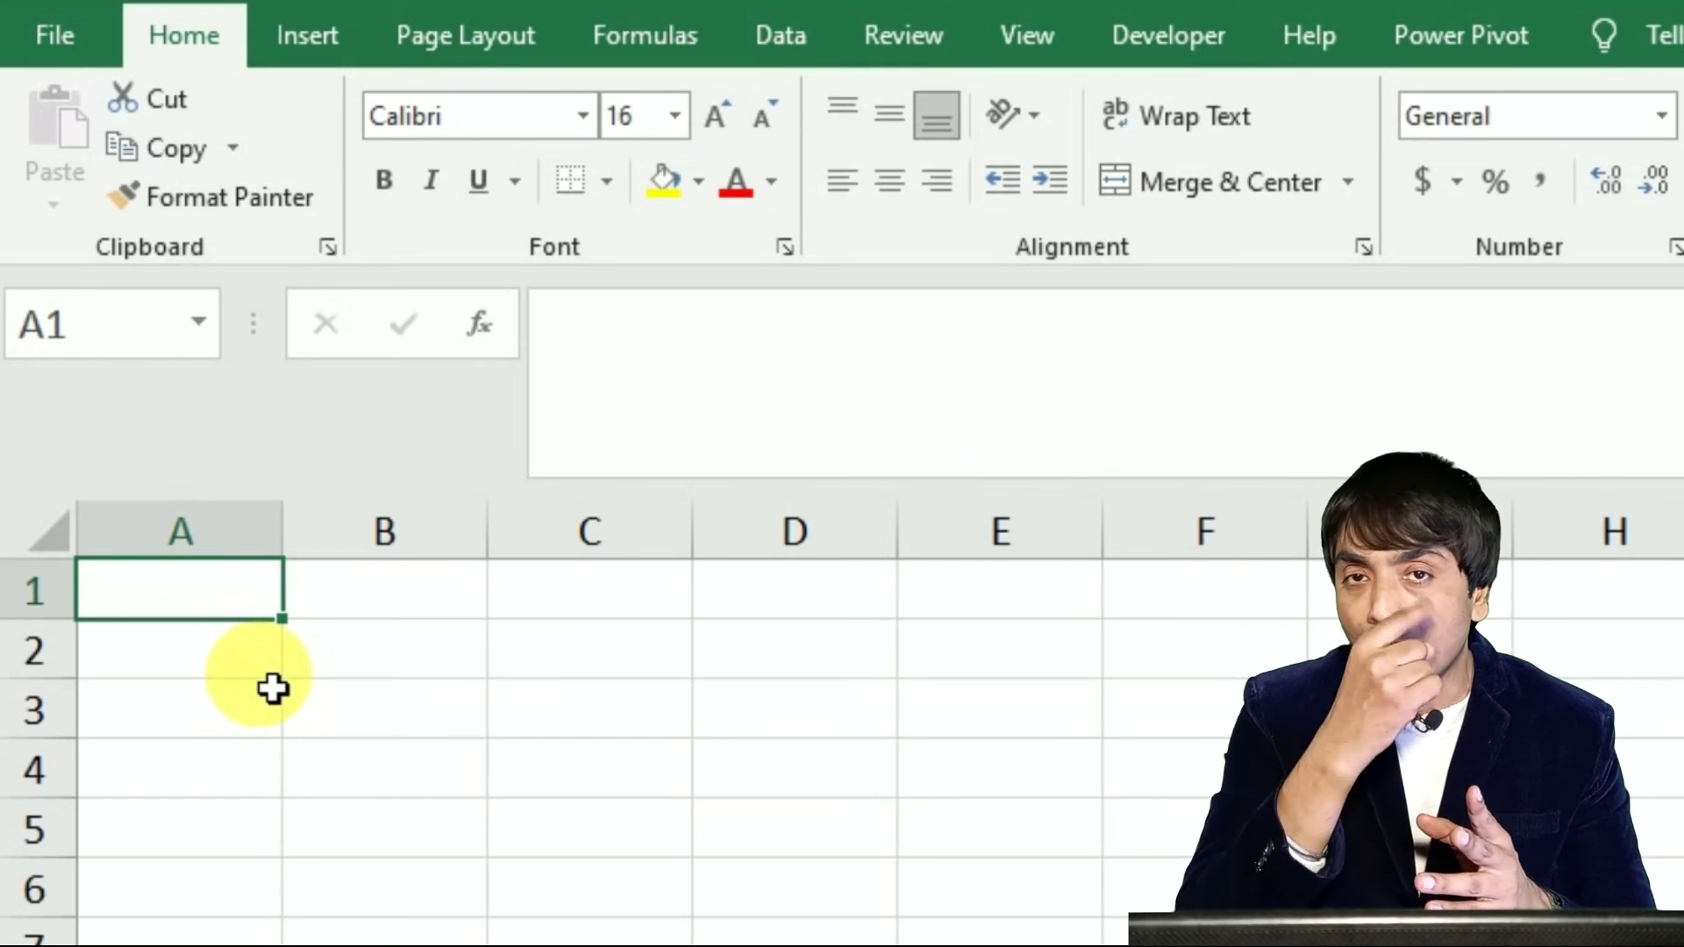
pyautogui.click(97, 55)
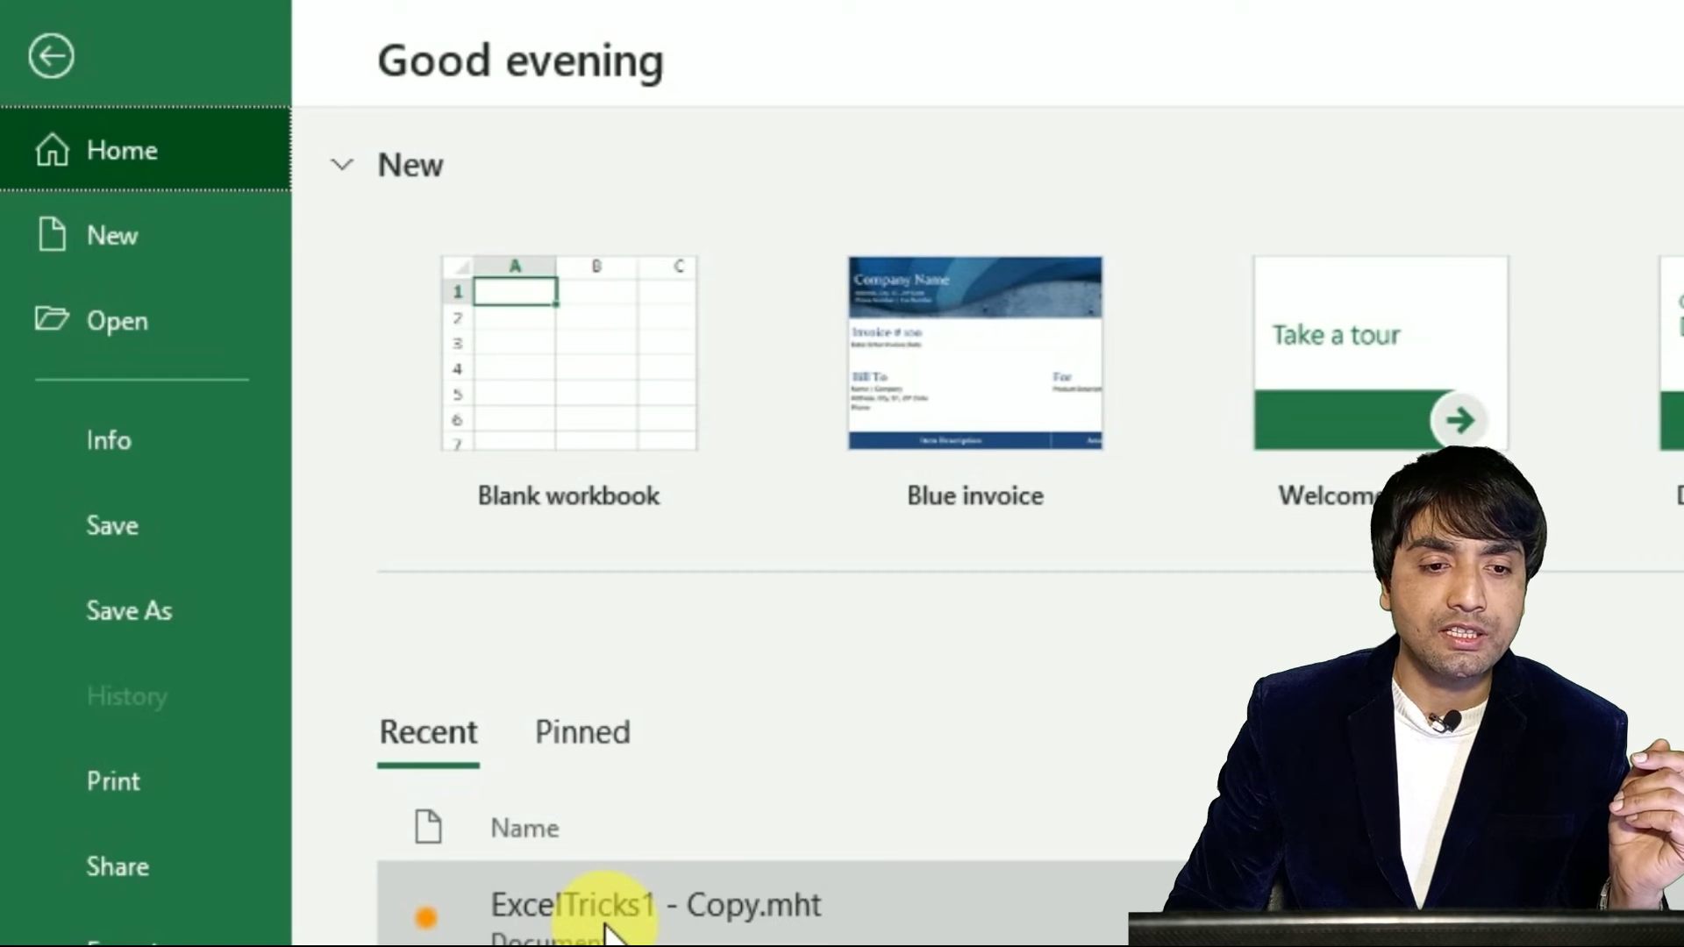
pyautogui.click(605, 917)
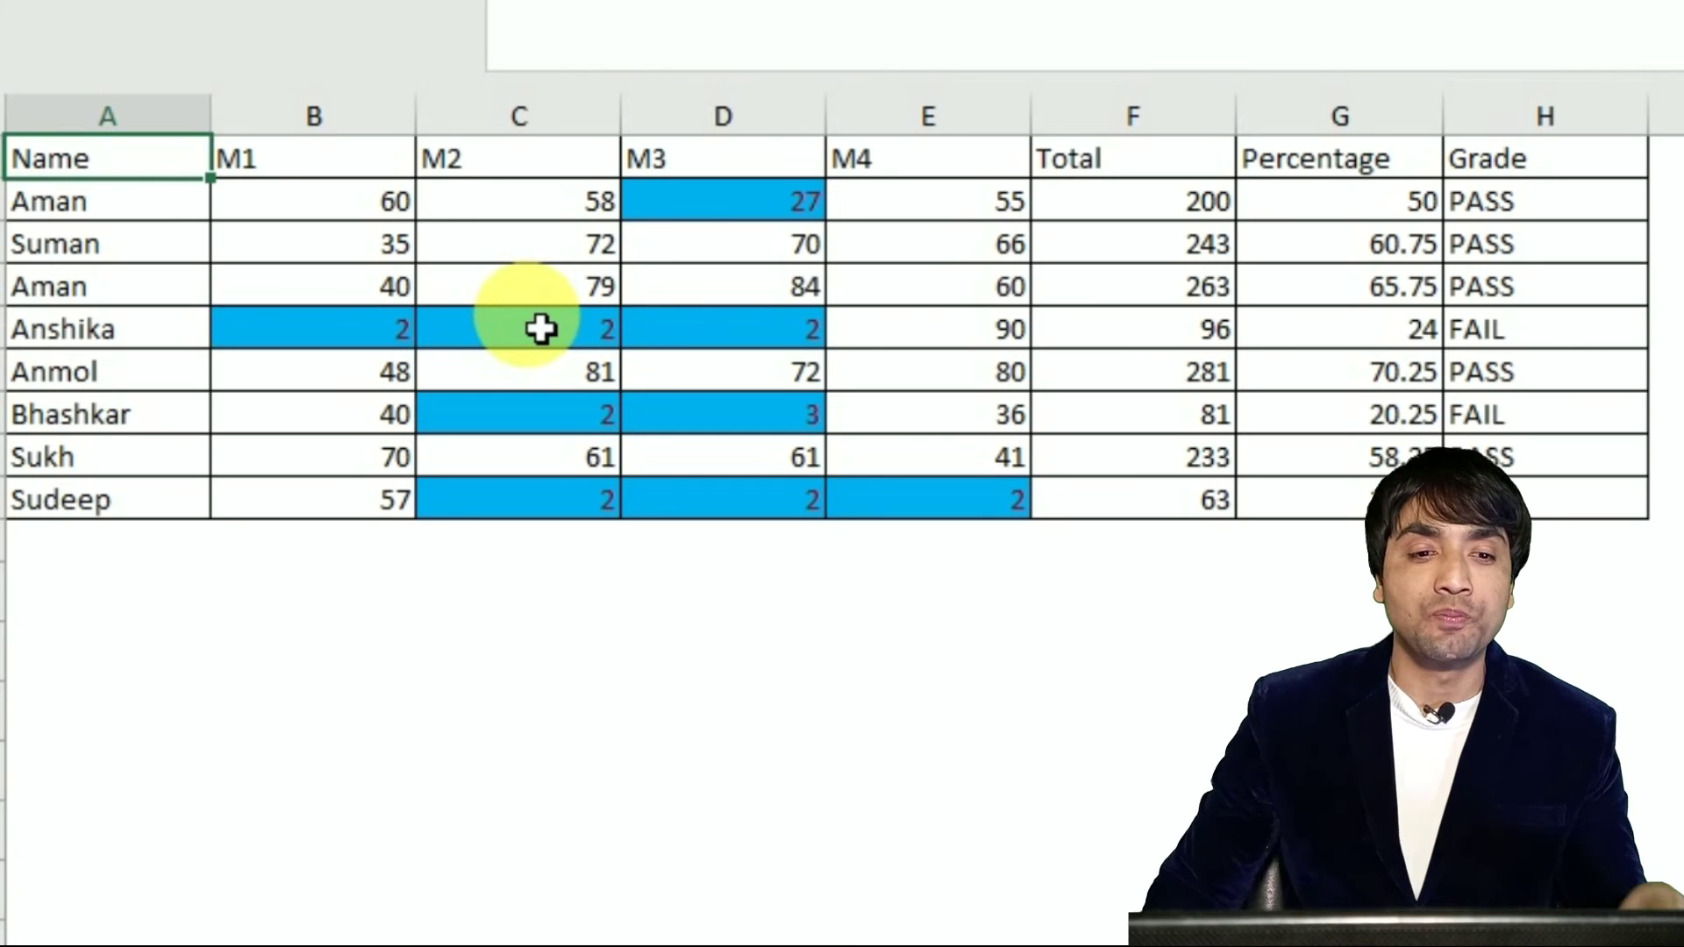
# Set the M3 mark in D2 to 38 to test whether its blue fill is static, and reselect the cell
pyautogui.click(756, 207)
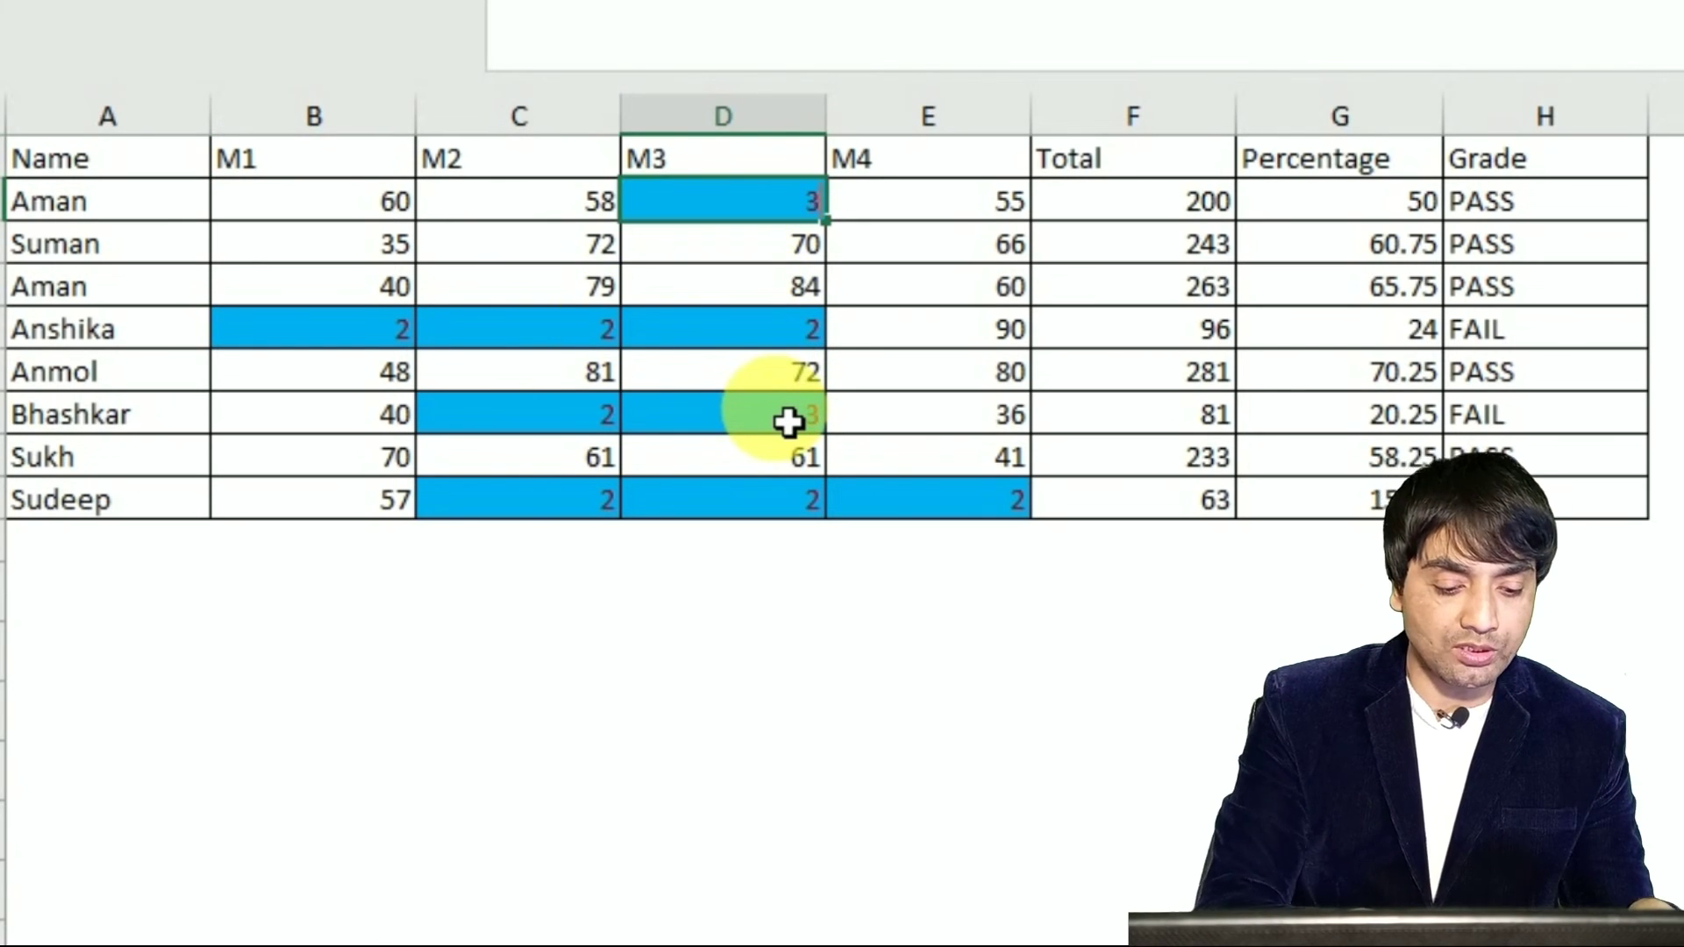
pyautogui.press('Down')
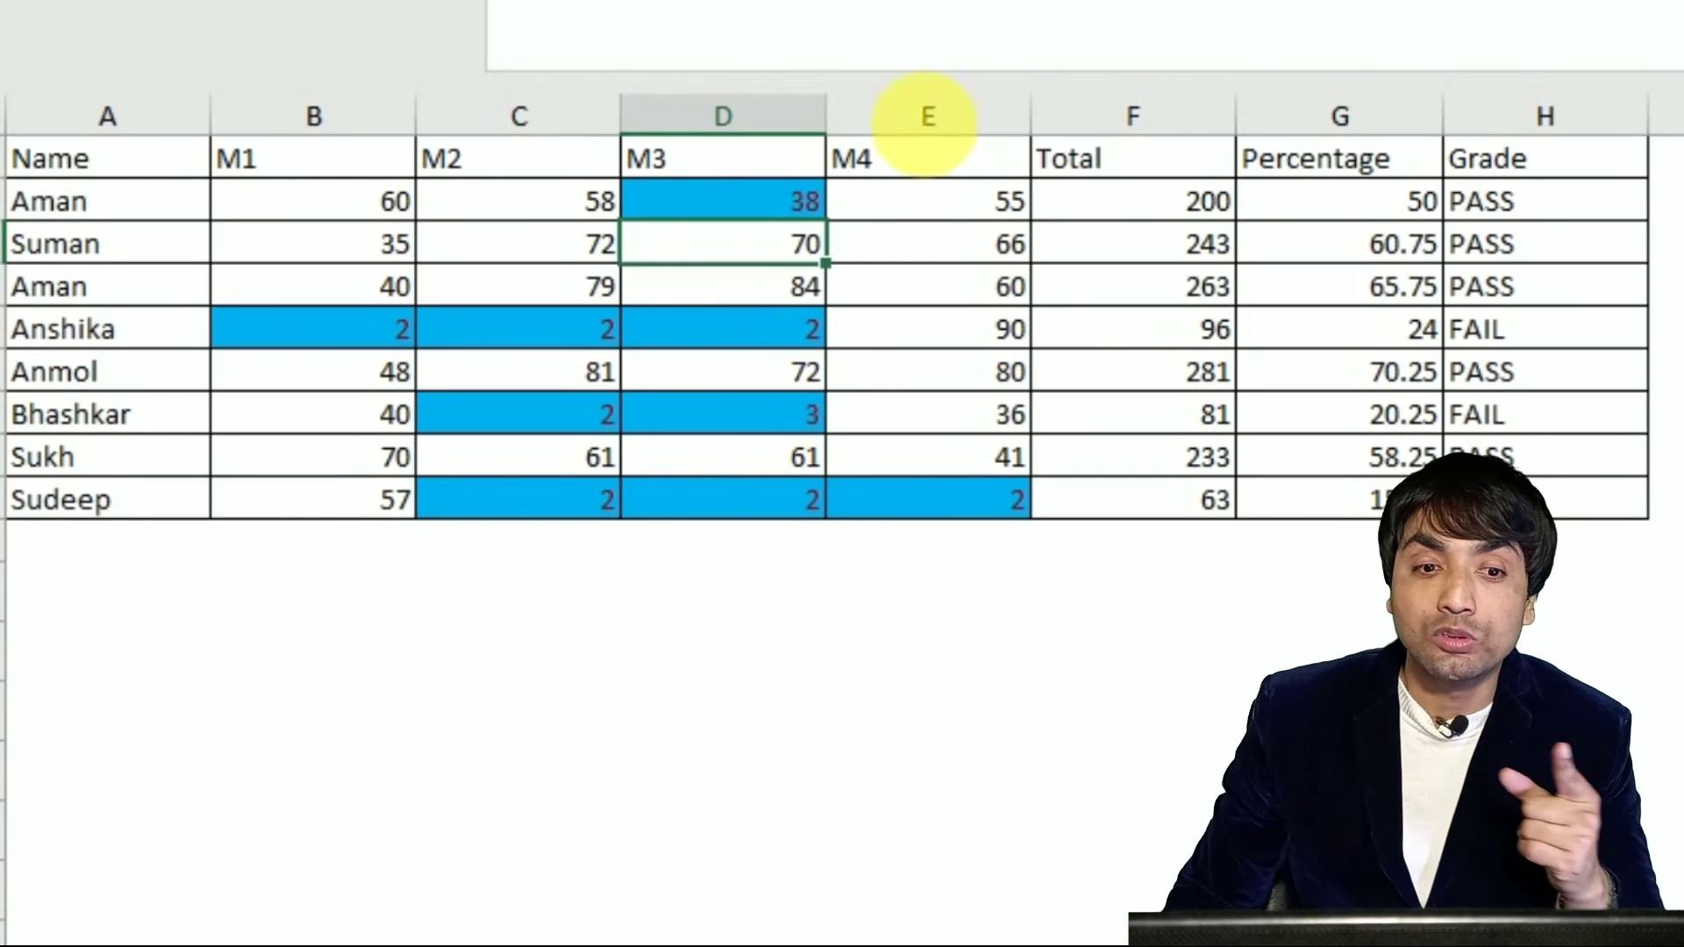
pyautogui.click(784, 213)
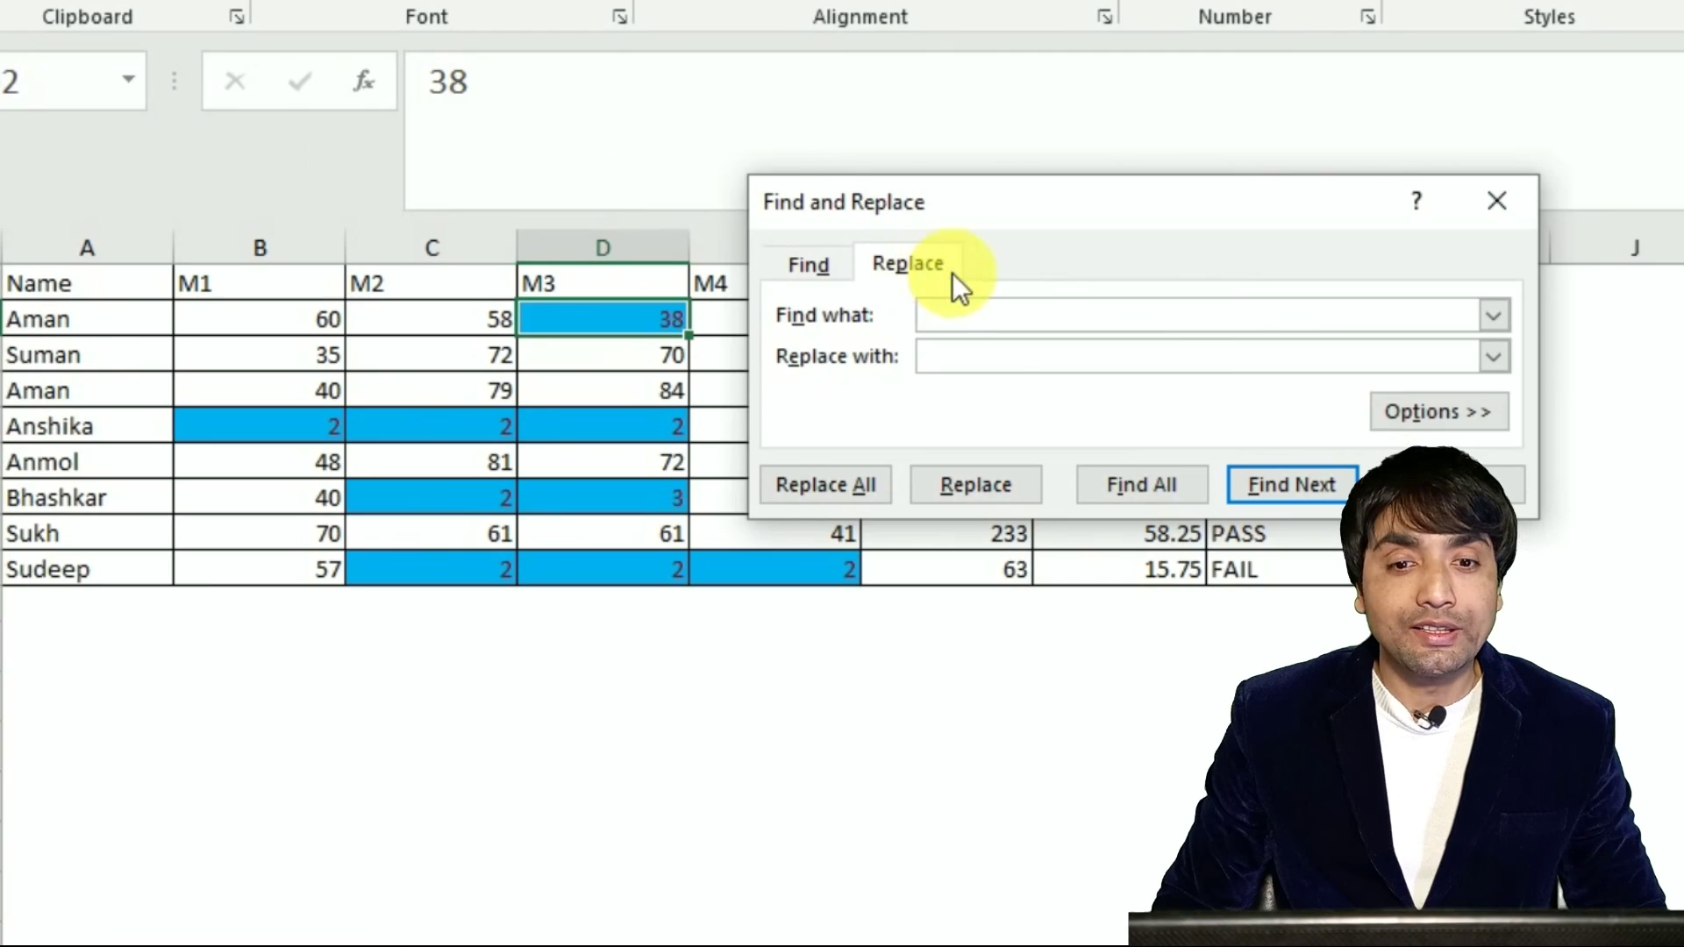
# Expand the Find and Replace options and take the search format from the blue M2 mark in C5
pyautogui.click(1421, 414)
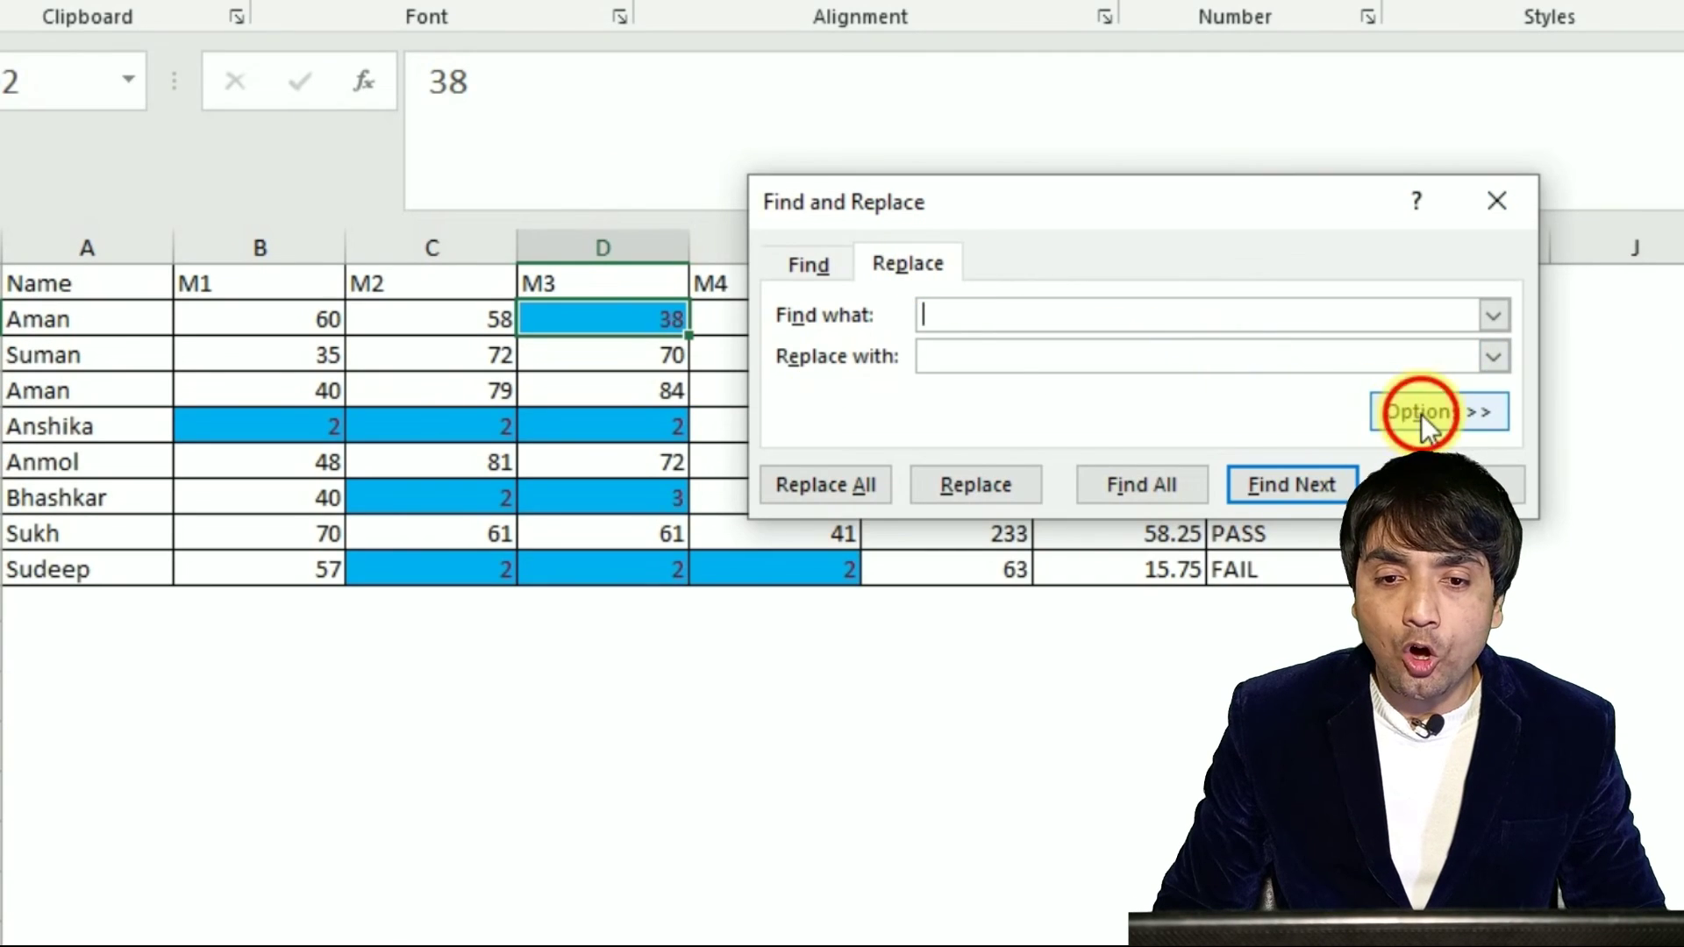
pyautogui.click(1515, 314)
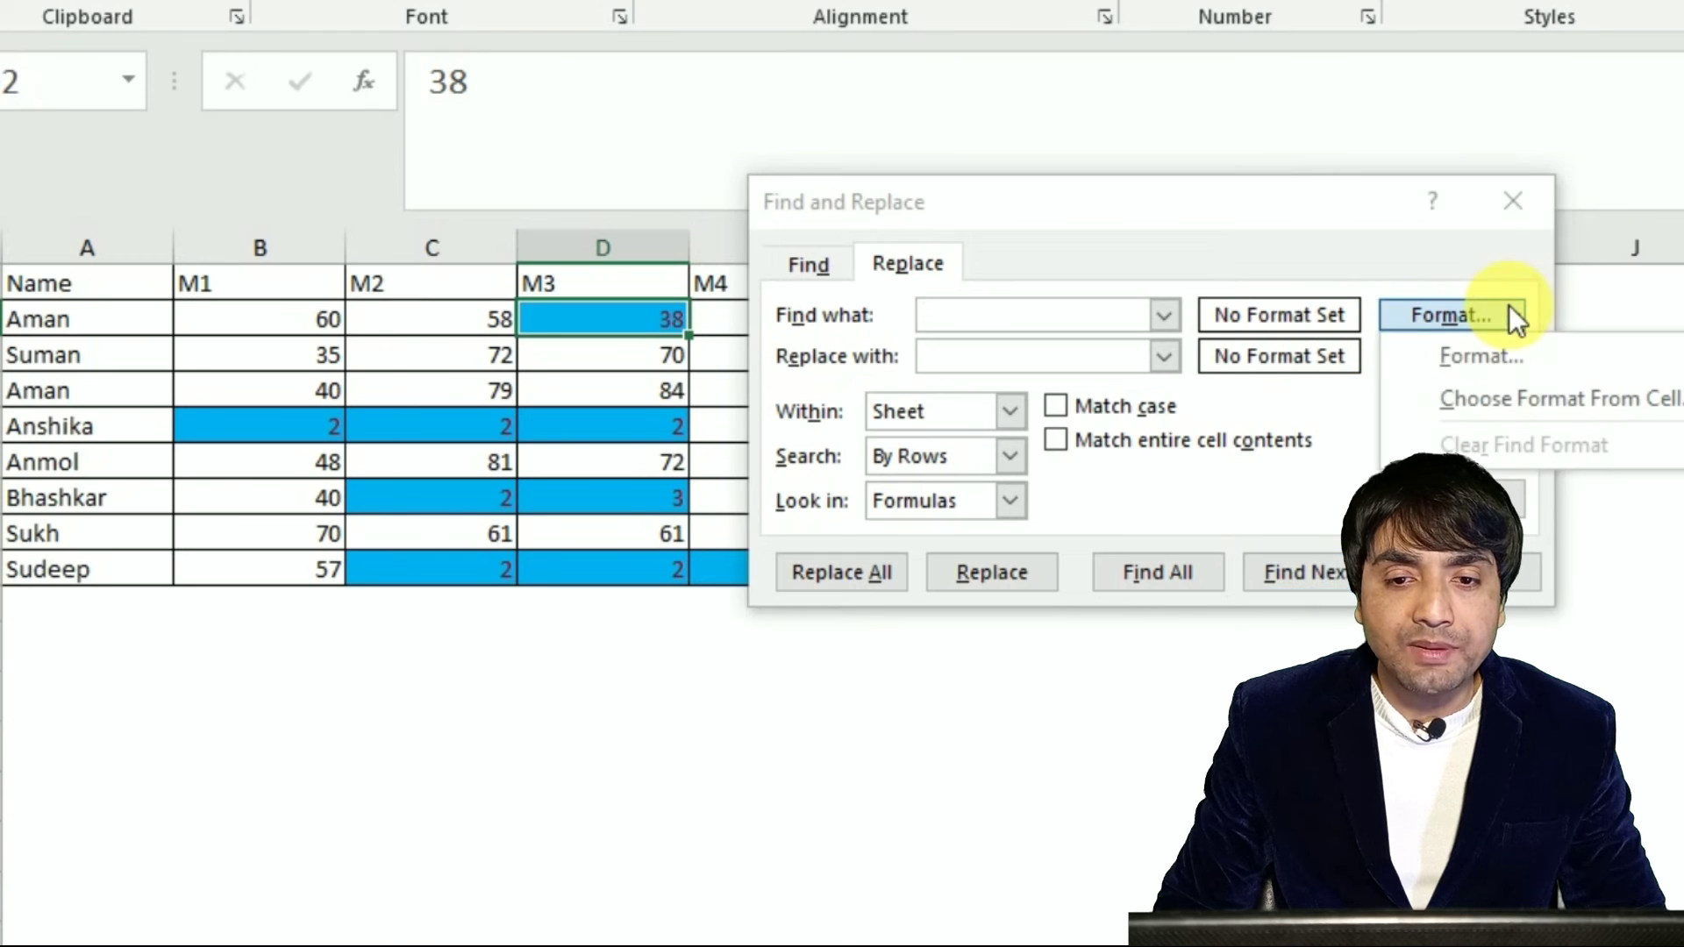
pyautogui.click(1557, 405)
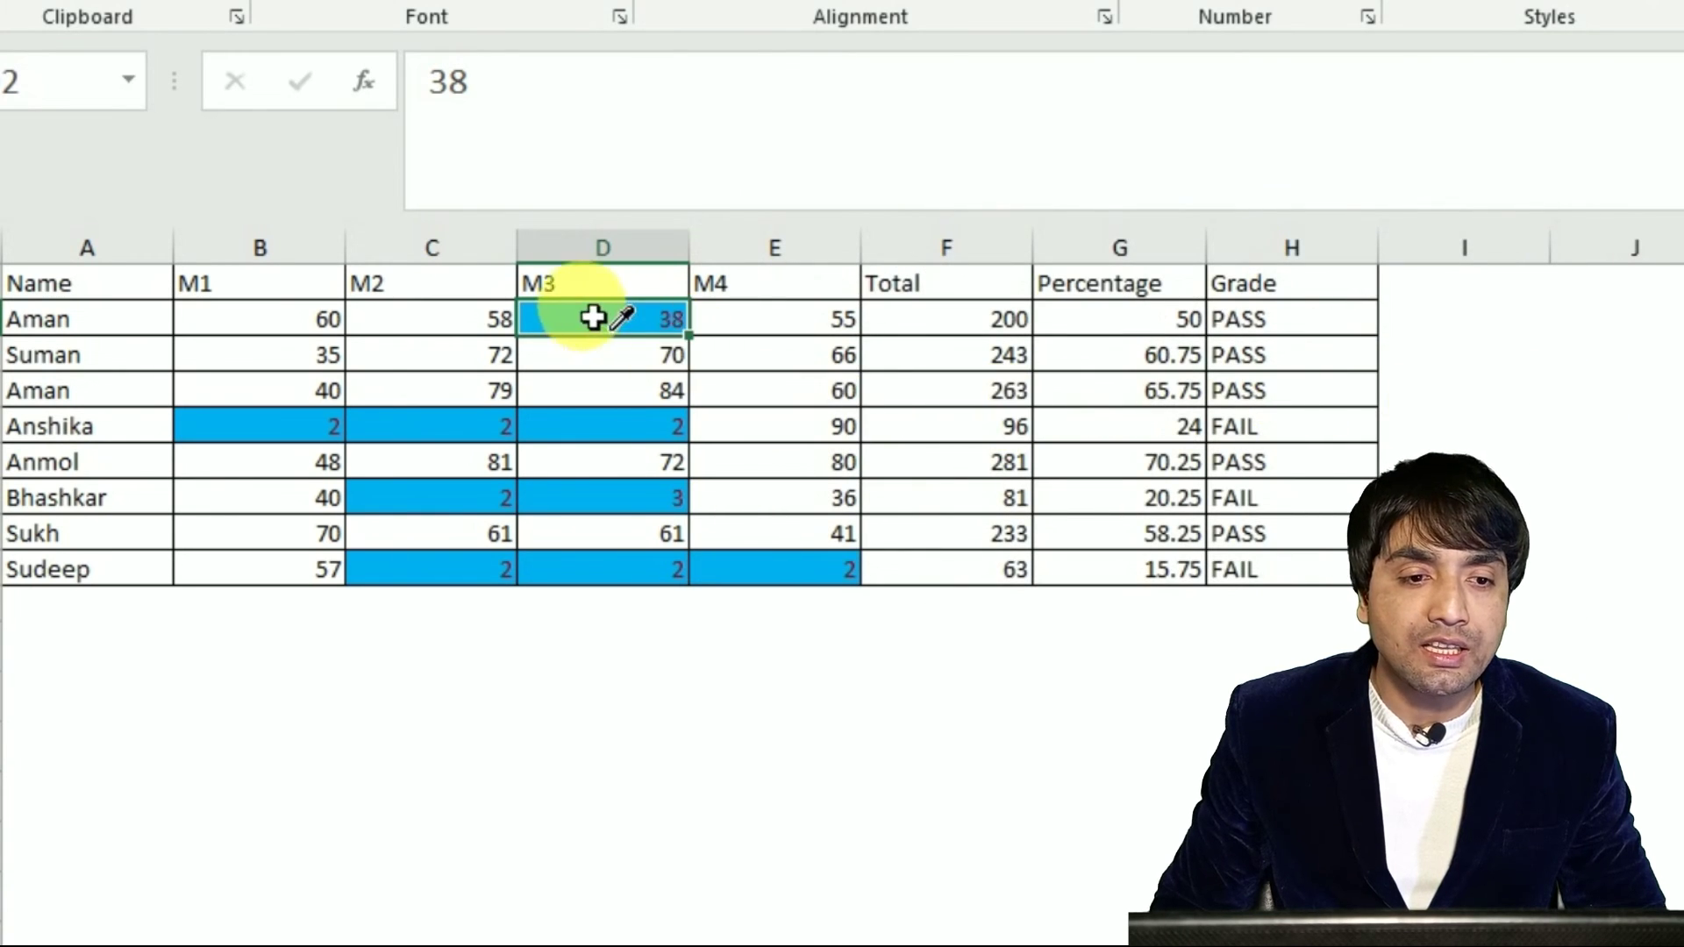
pyautogui.click(429, 427)
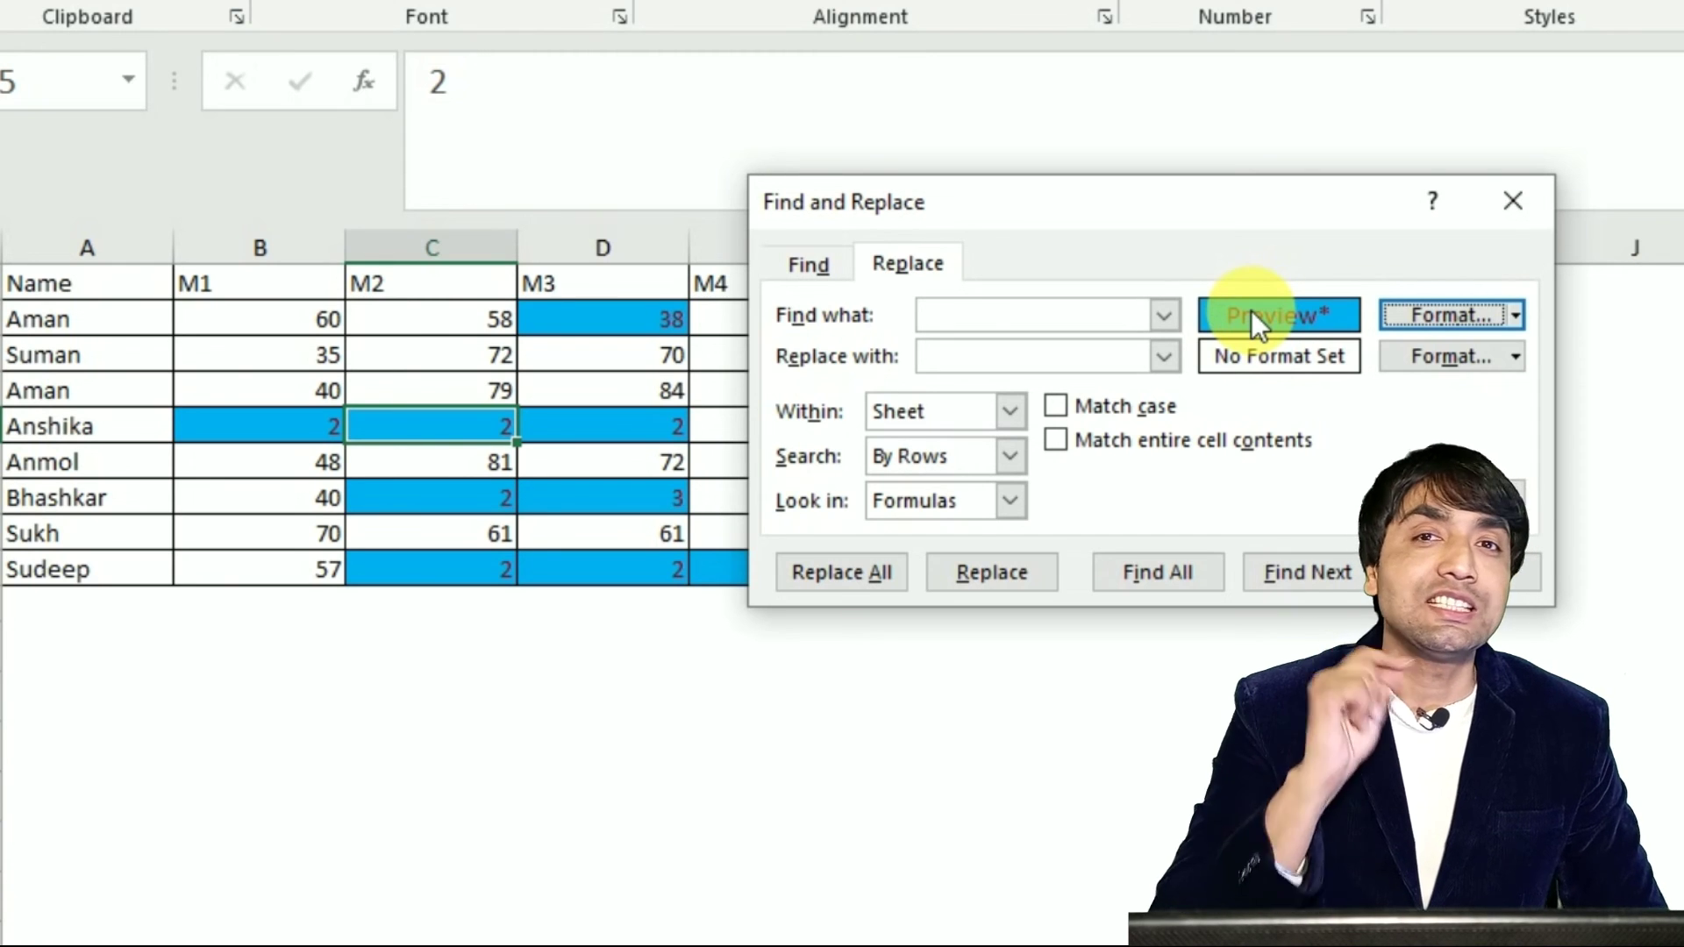
# Replace the contents of all cells matching the blue format with 40, and close Find and Replace
pyautogui.click(955, 359)
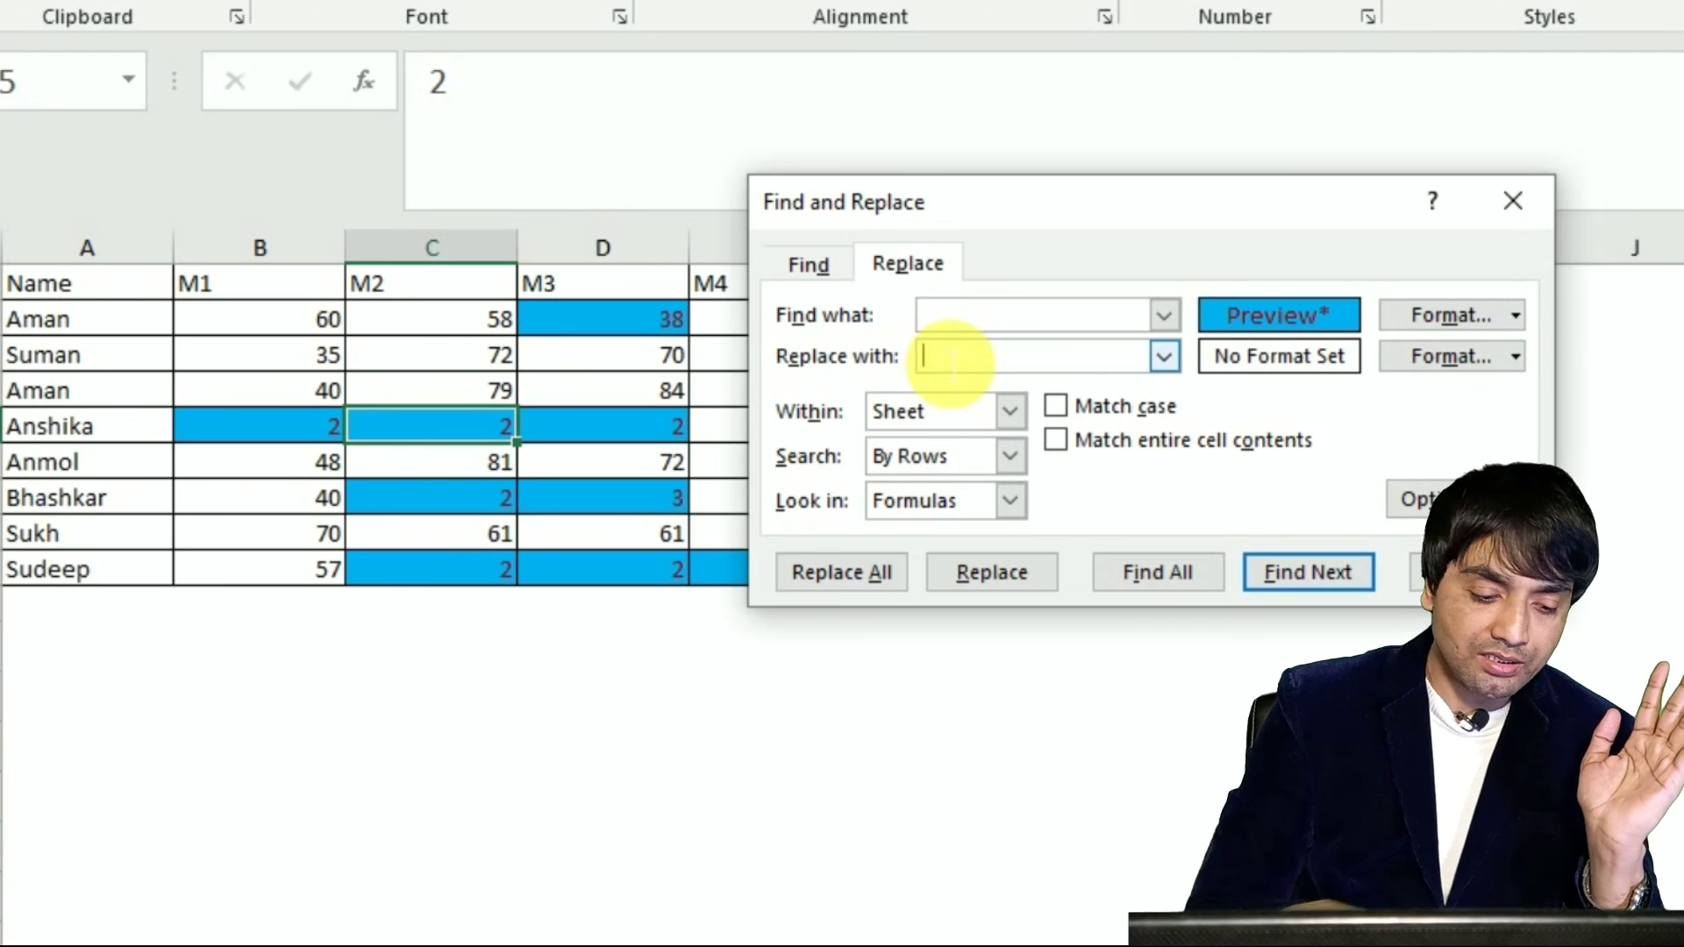
pyautogui.write('0')
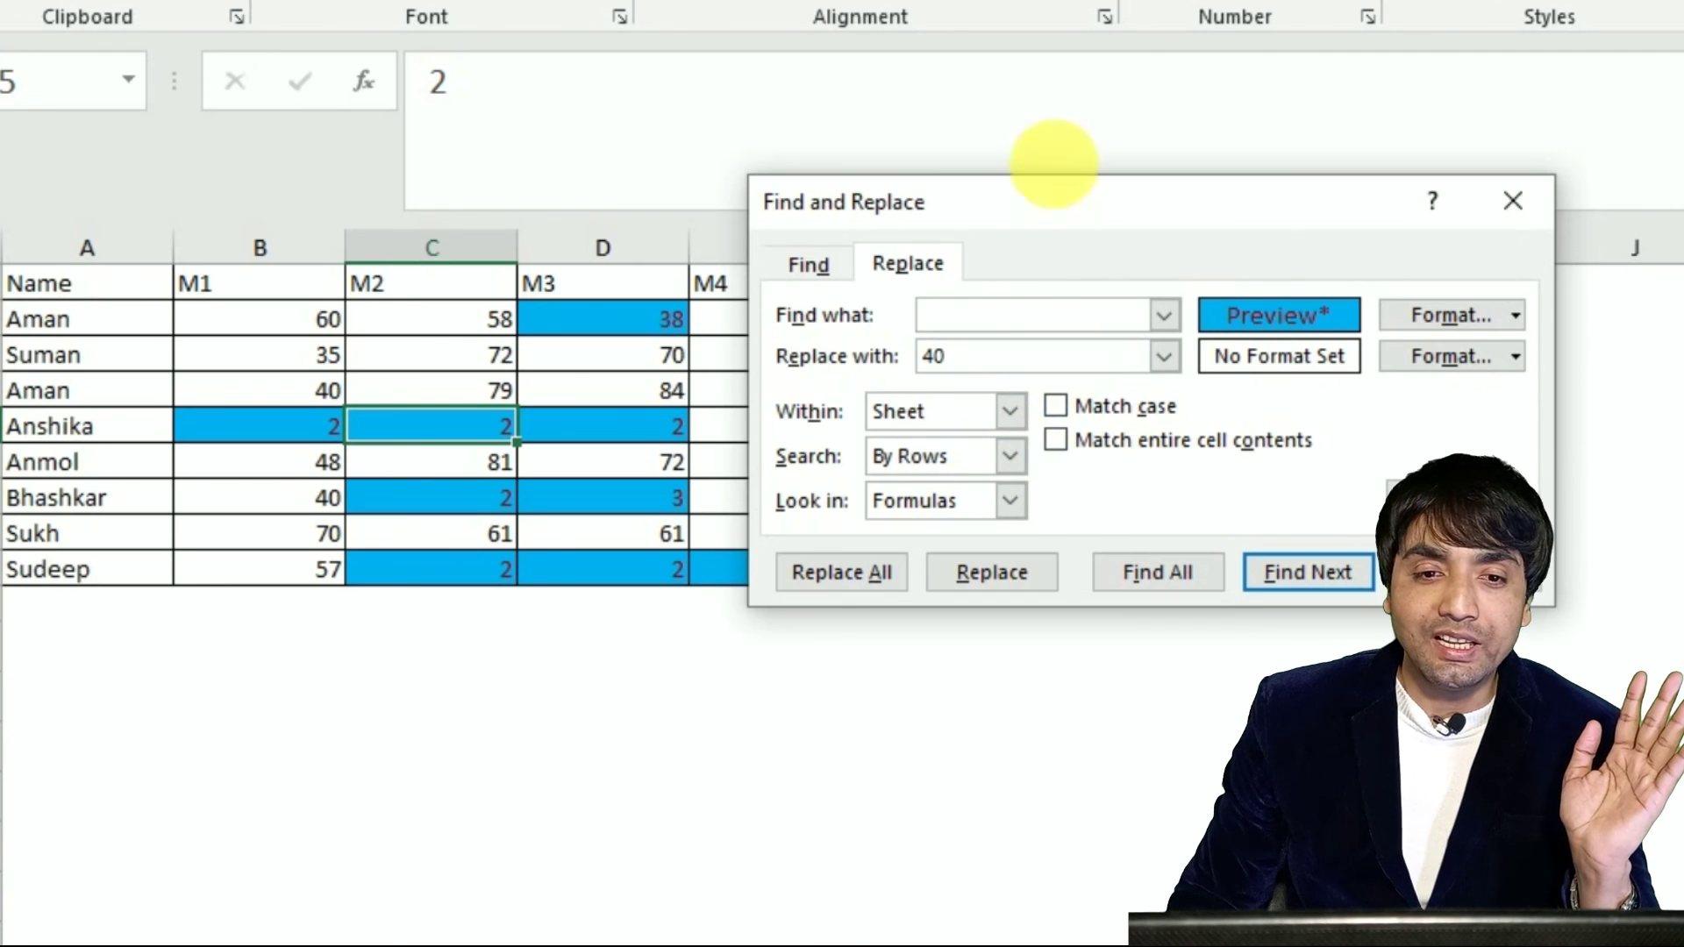
pyautogui.moveTo(1058, 211); pyautogui.dragTo(1129, 132)
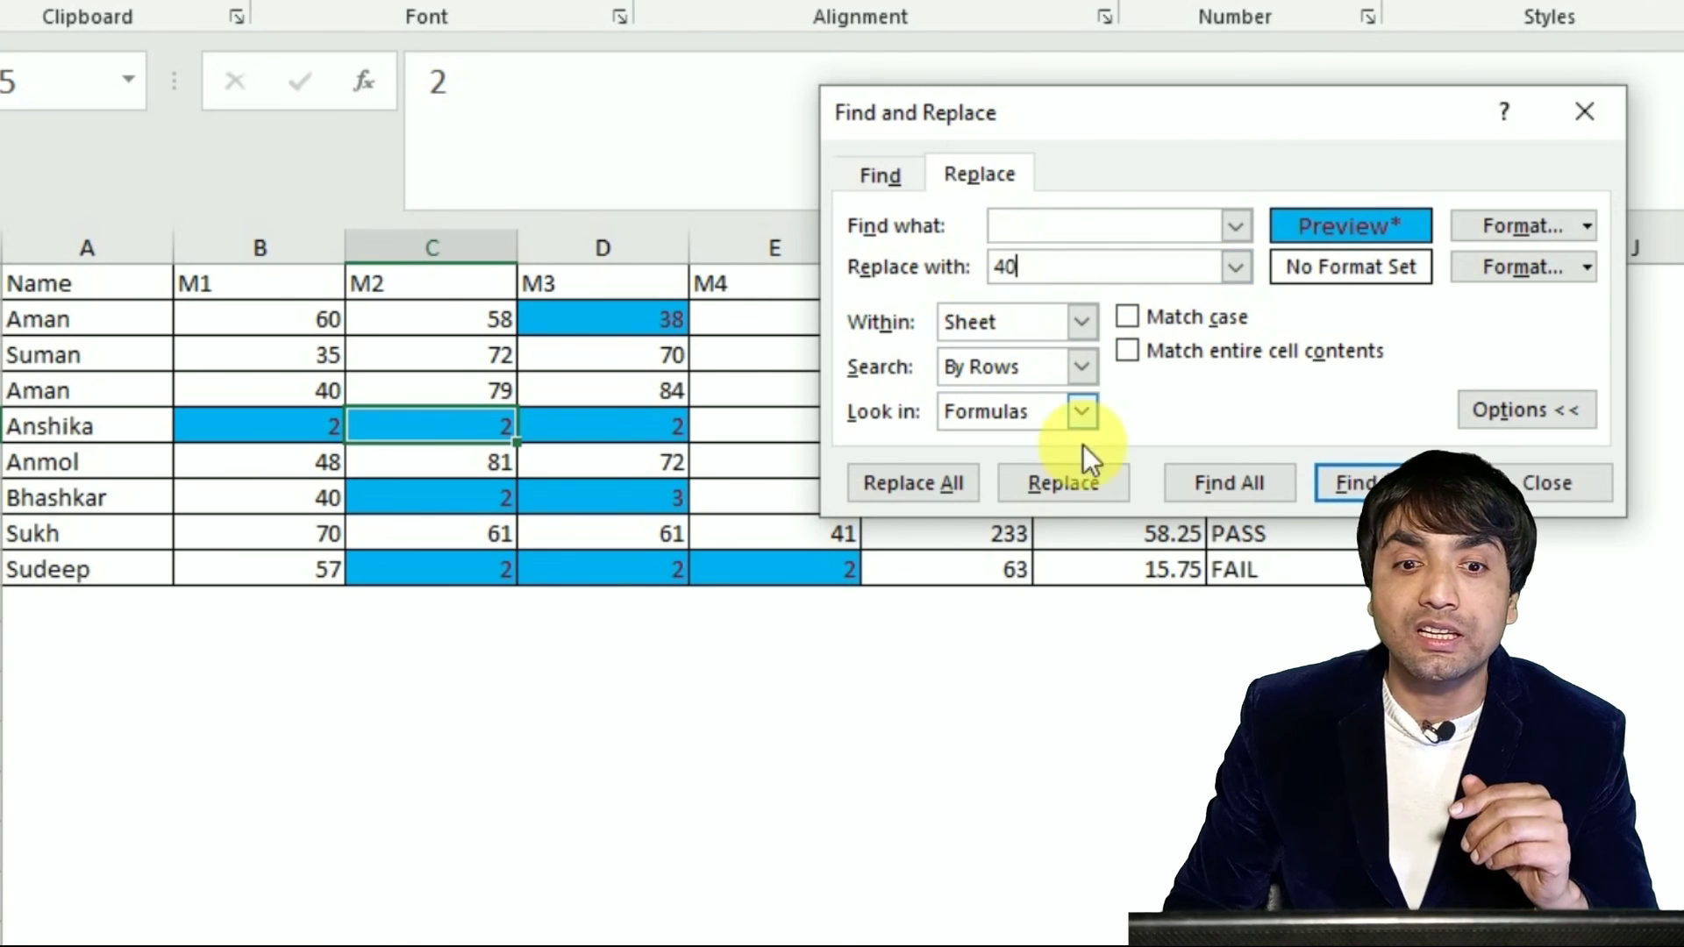
pyautogui.click(935, 480)
pyautogui.click(1200, 512)
pyautogui.click(1557, 482)
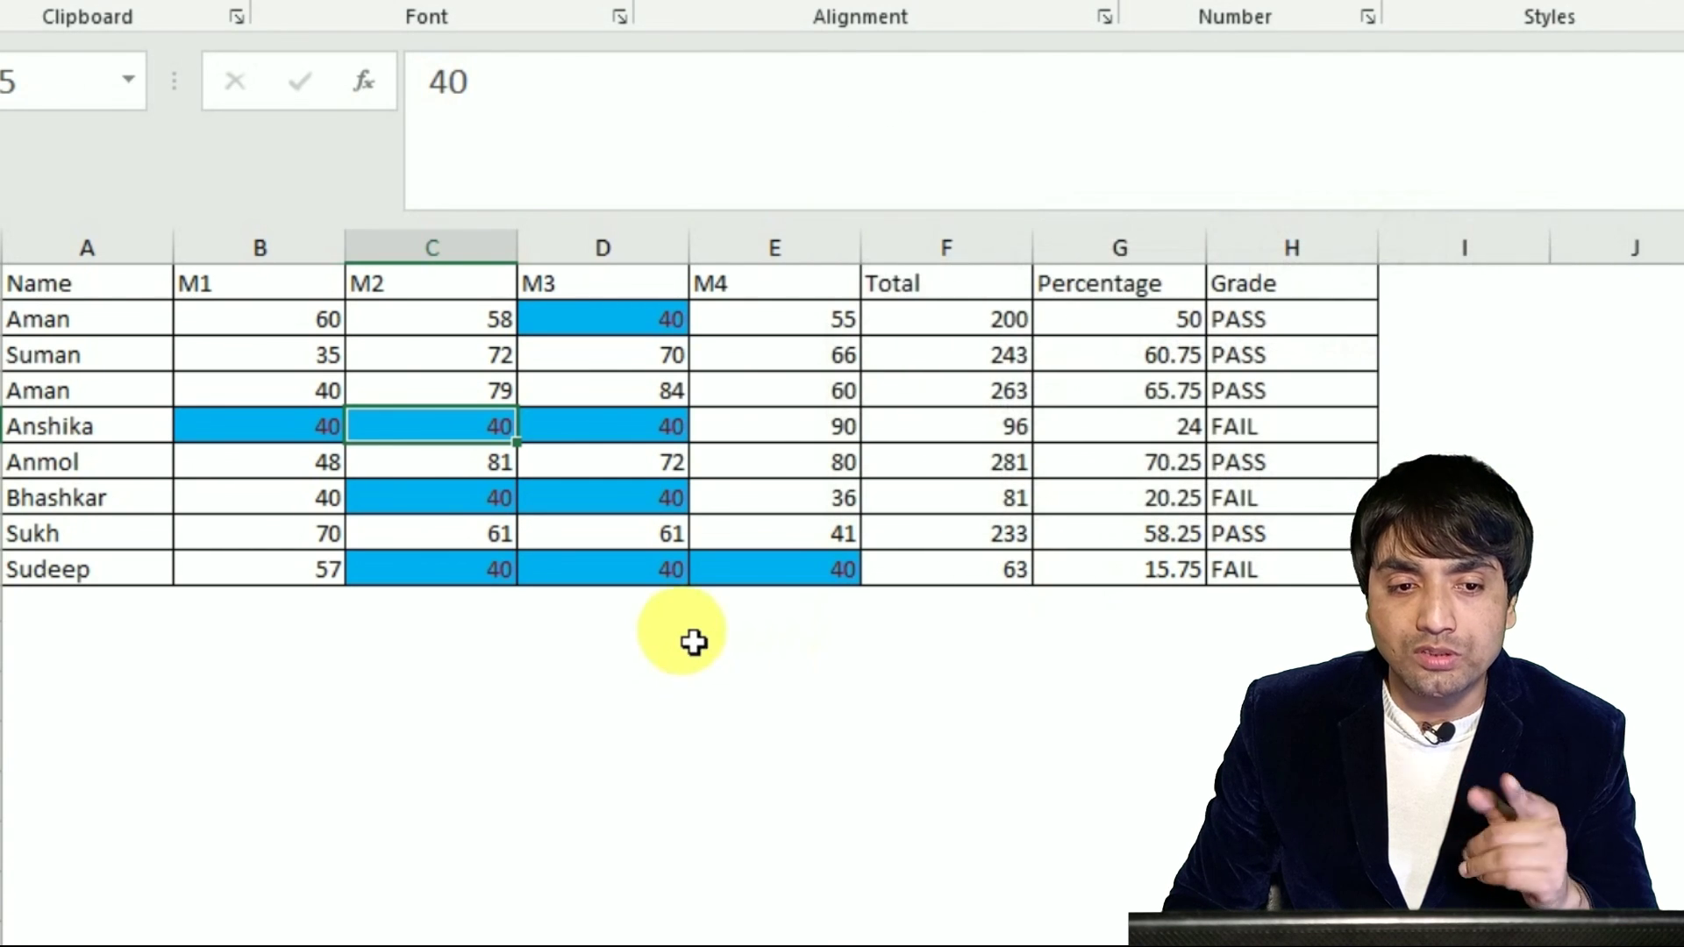